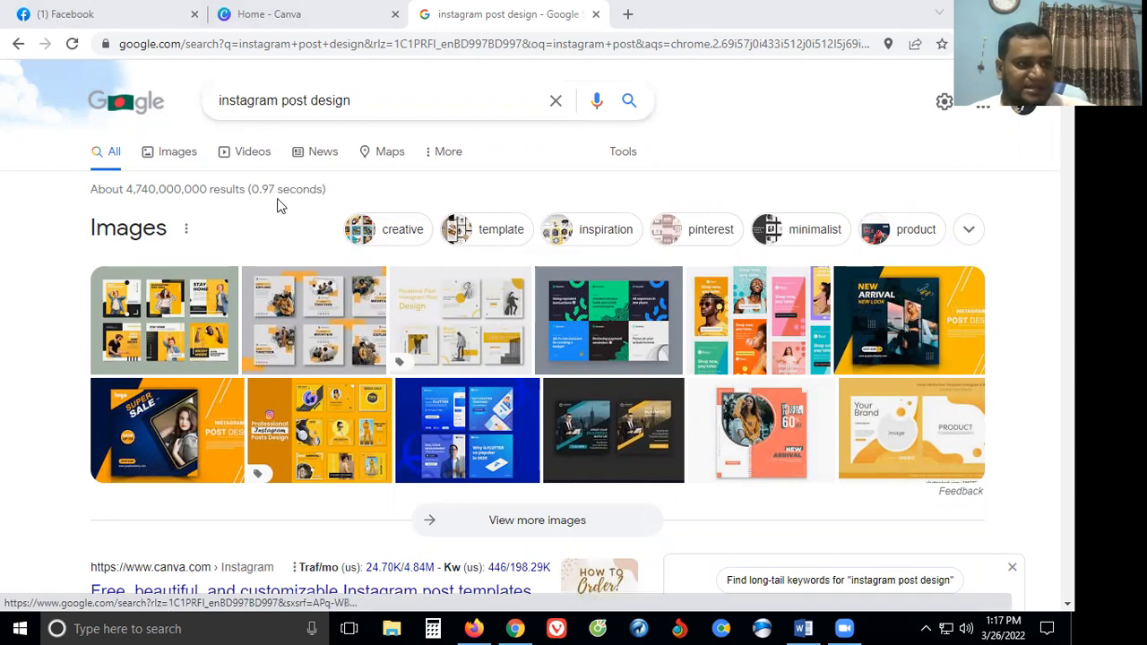
Step: Copy the query "instagram post design" from the Google search box
scroll(269, 248, "down", 3)
scroll(261, 168, "up", 3)
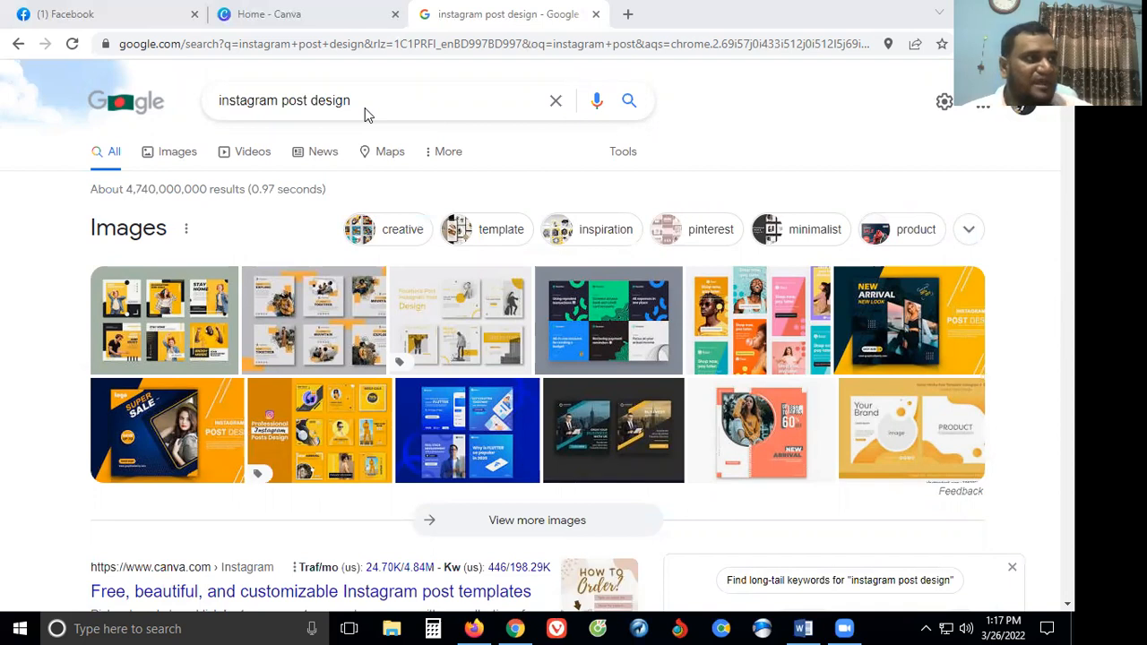
left_click_drag(365, 103, 205, 98)
triple_click(265, 101)
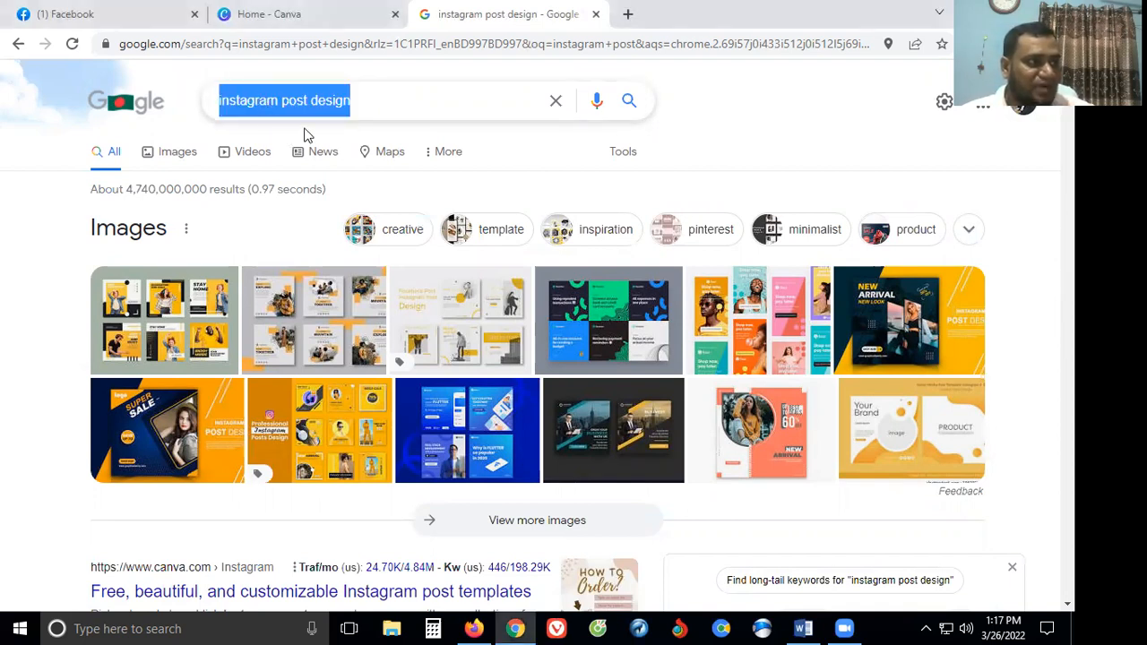
right_click(289, 98)
left_click(478, 117)
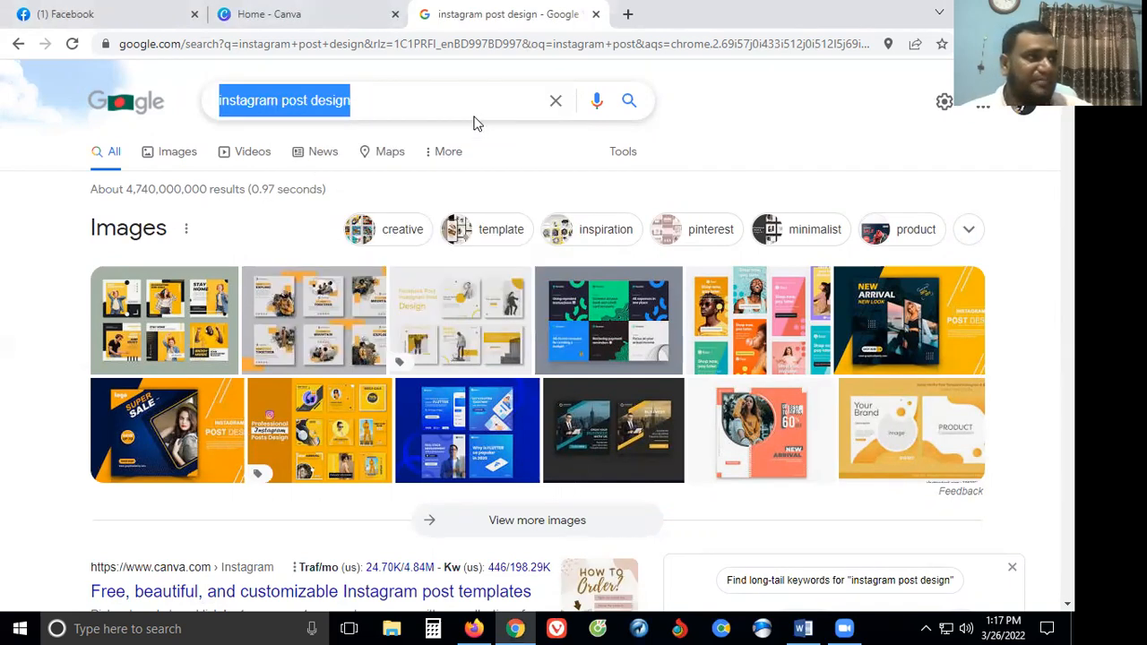
left_click(421, 102)
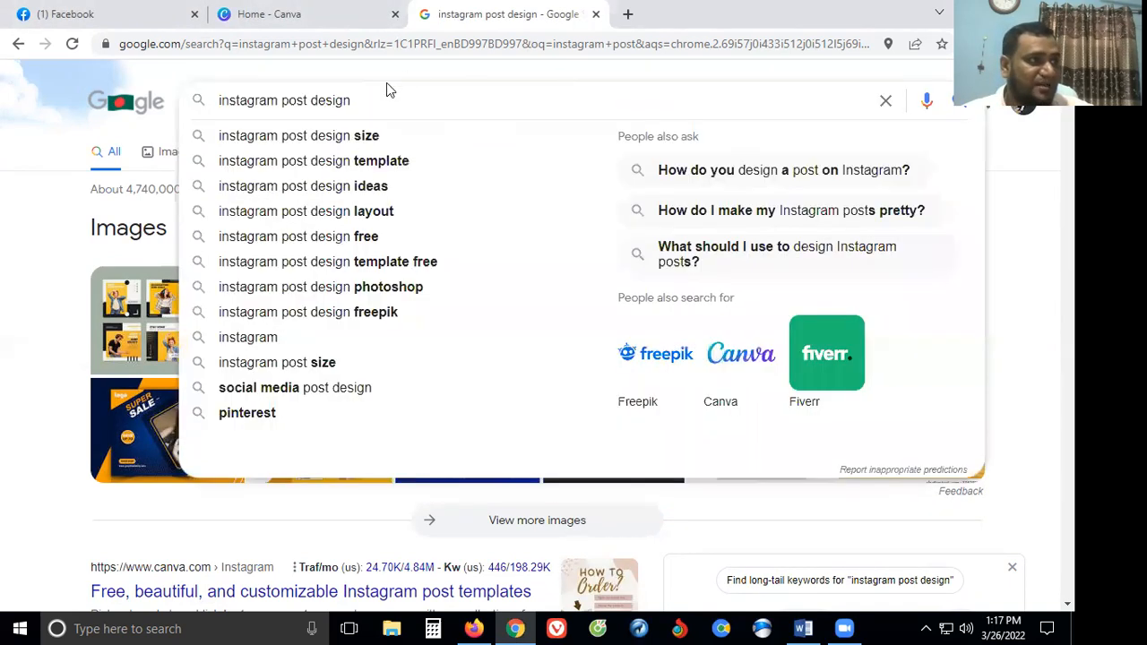
triple_click(241, 100)
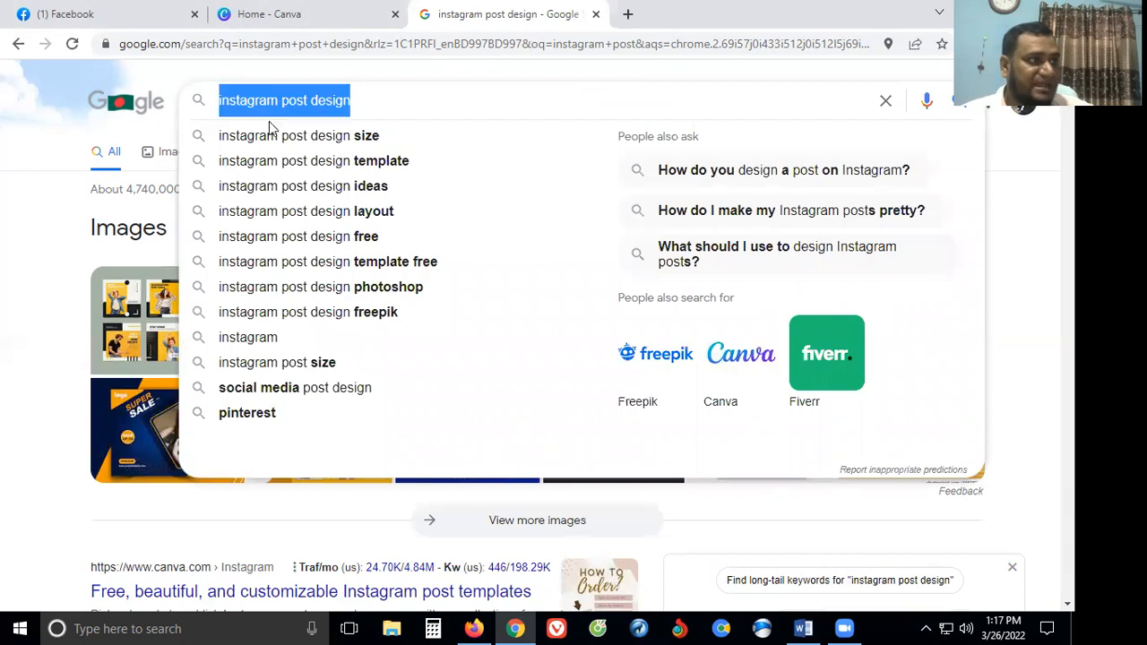
Step: Switch to Firefox, search Fiverr for the copied phrase "instagram post design" and dismiss the Join Fiverr dialog
left_click(474, 628)
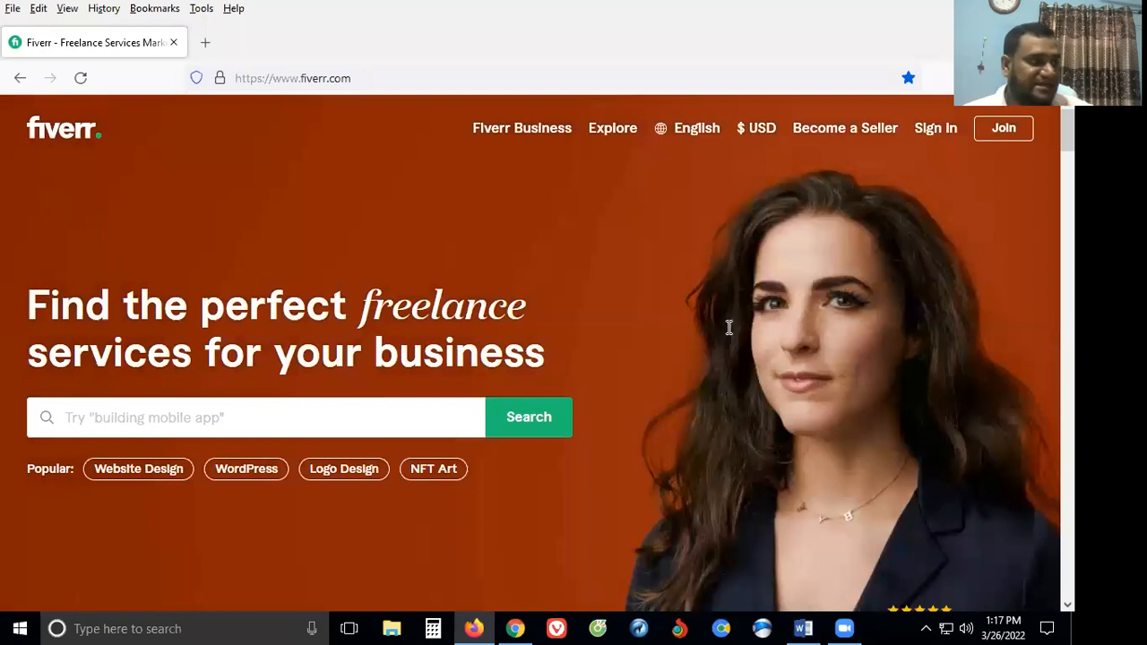
left_click(204, 417)
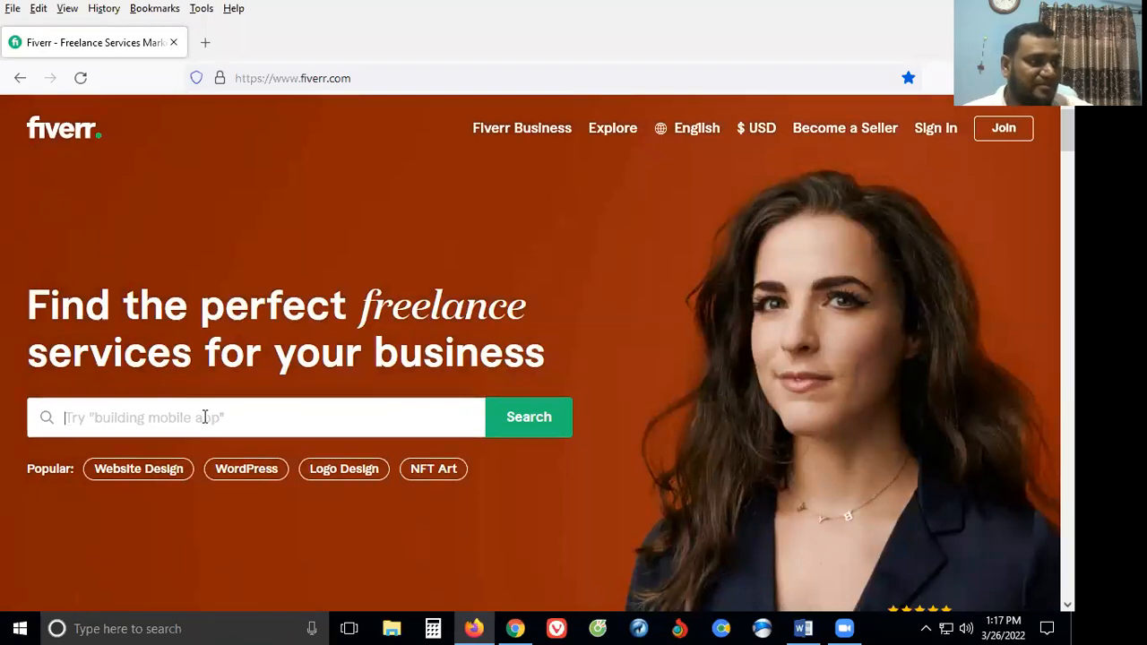
right_click(204, 418)
left_click(258, 258)
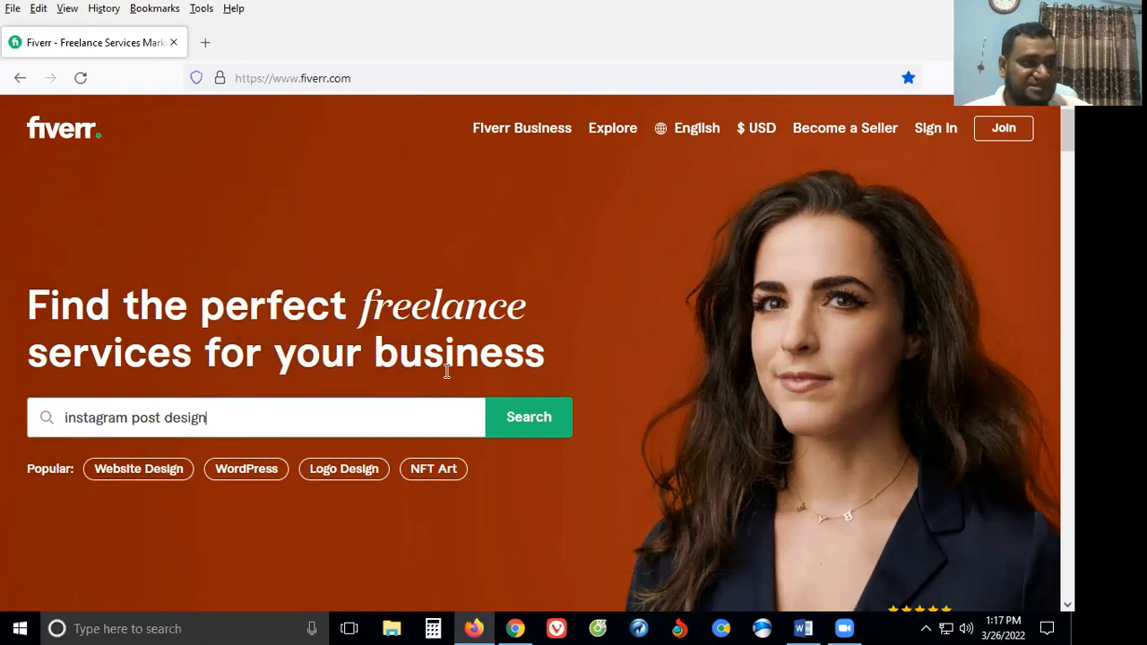
left_click(525, 420)
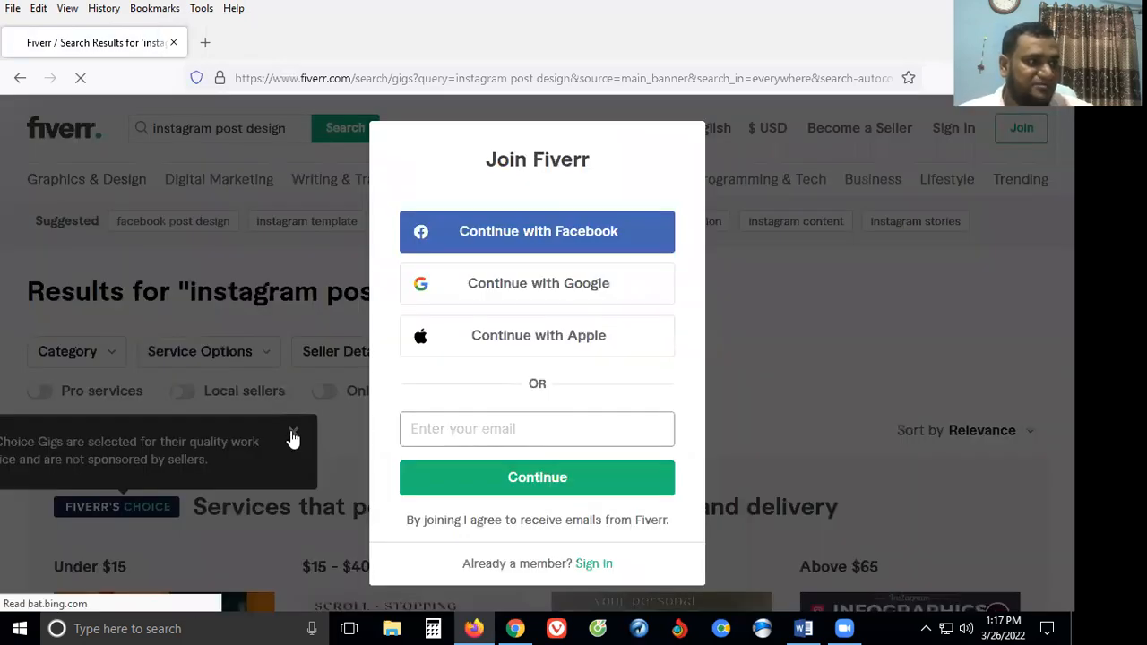
left_click(293, 439)
Step: Open the Fiverr's Choice gigs priced $40 - $65, above $65 and $15 - $40 in separate new tabs
scroll(852, 294, "down", 1)
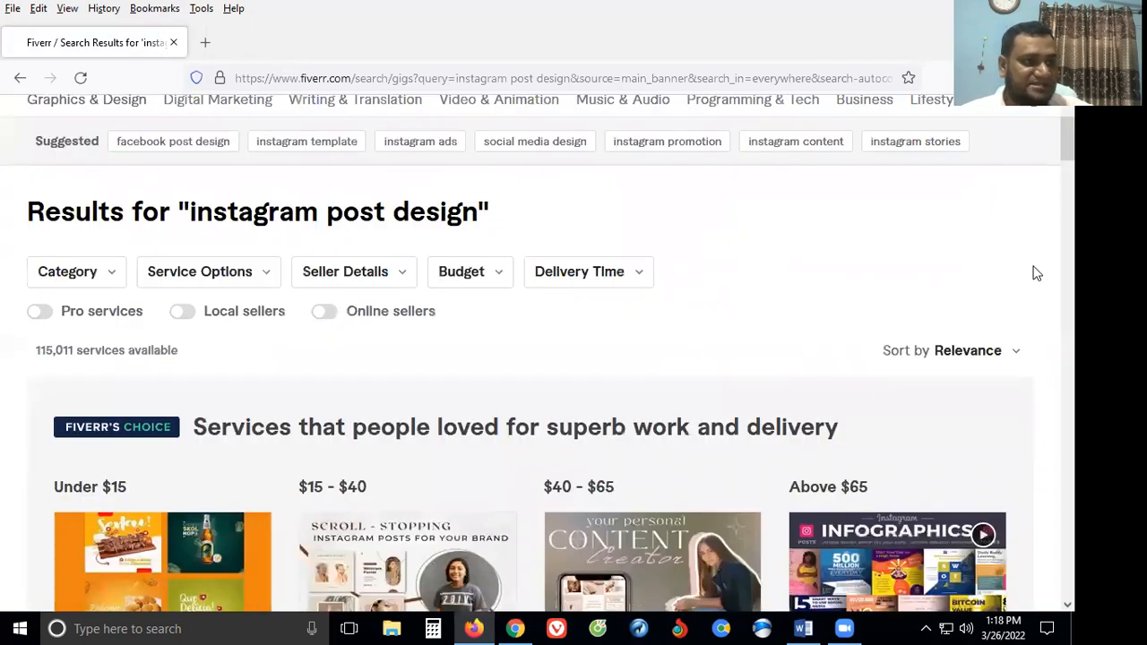
scroll(1037, 274, "down", 2)
scroll(1037, 273, "down", 2)
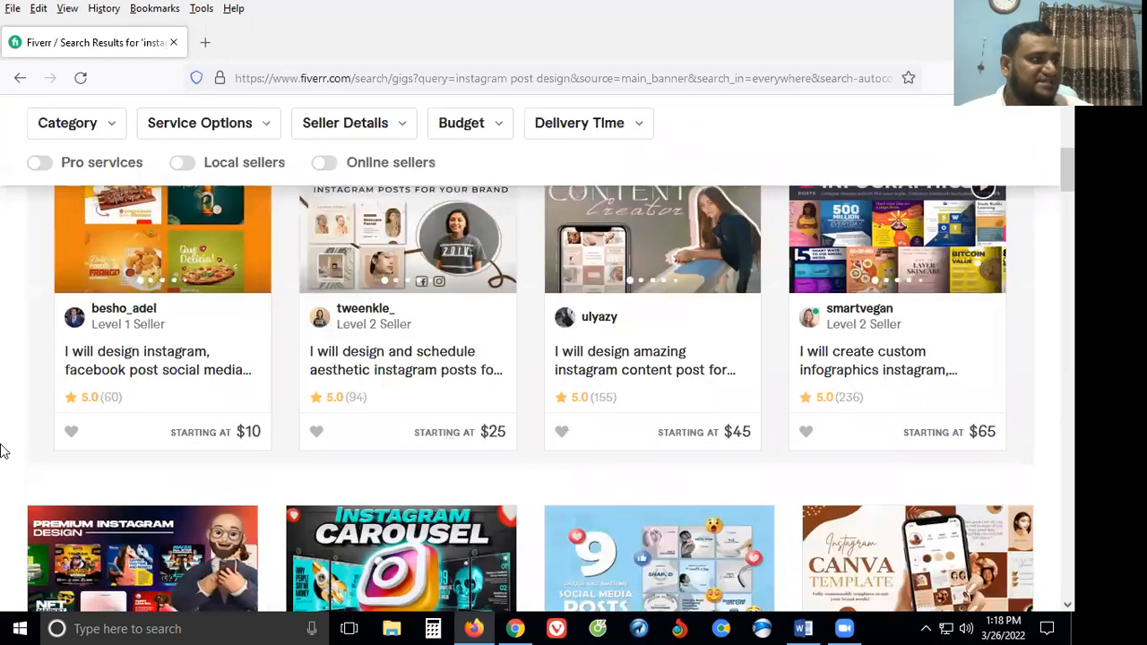
scroll(93, 459, "up", 1)
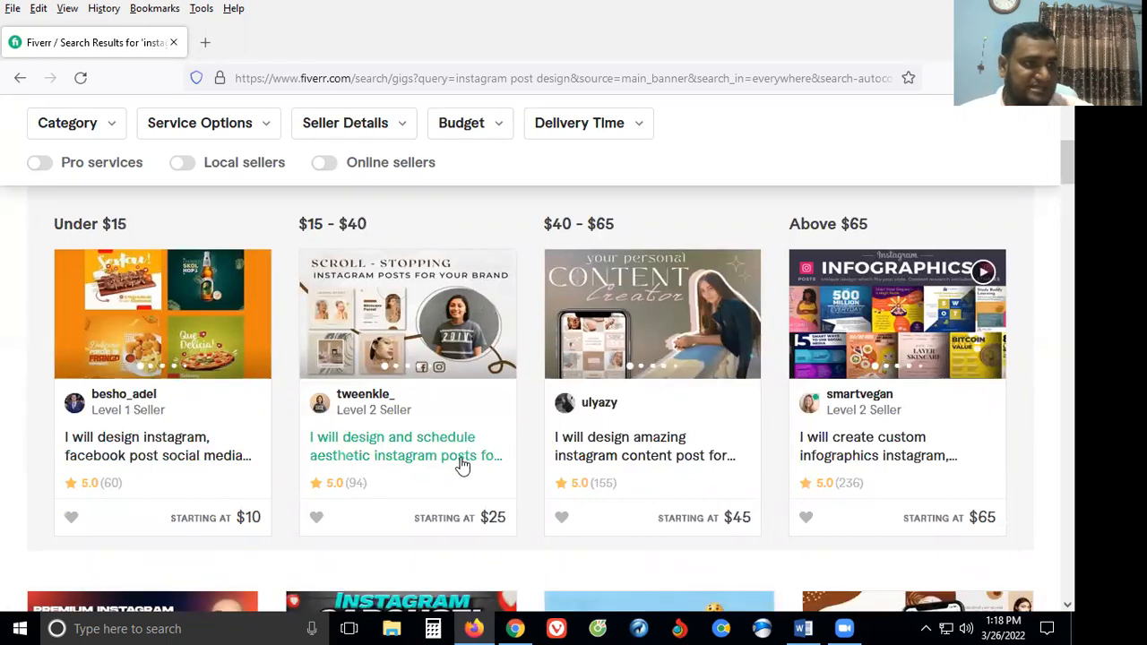
right_click(660, 209)
key("Escape")
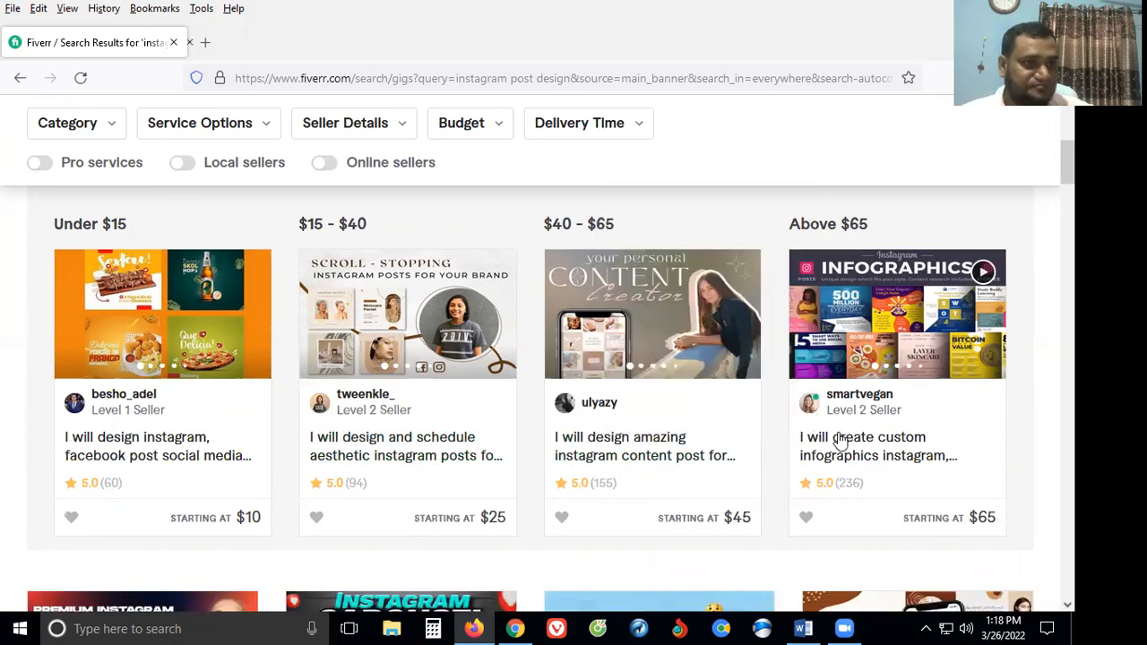
right_click(841, 437)
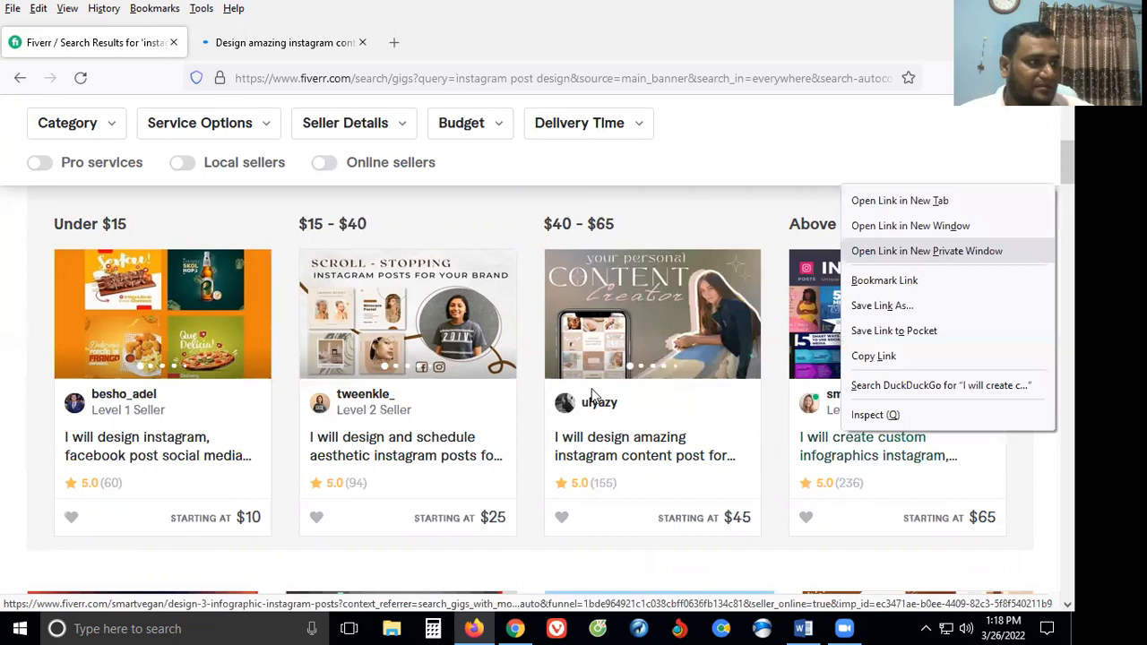
key("t")
right_click(366, 444)
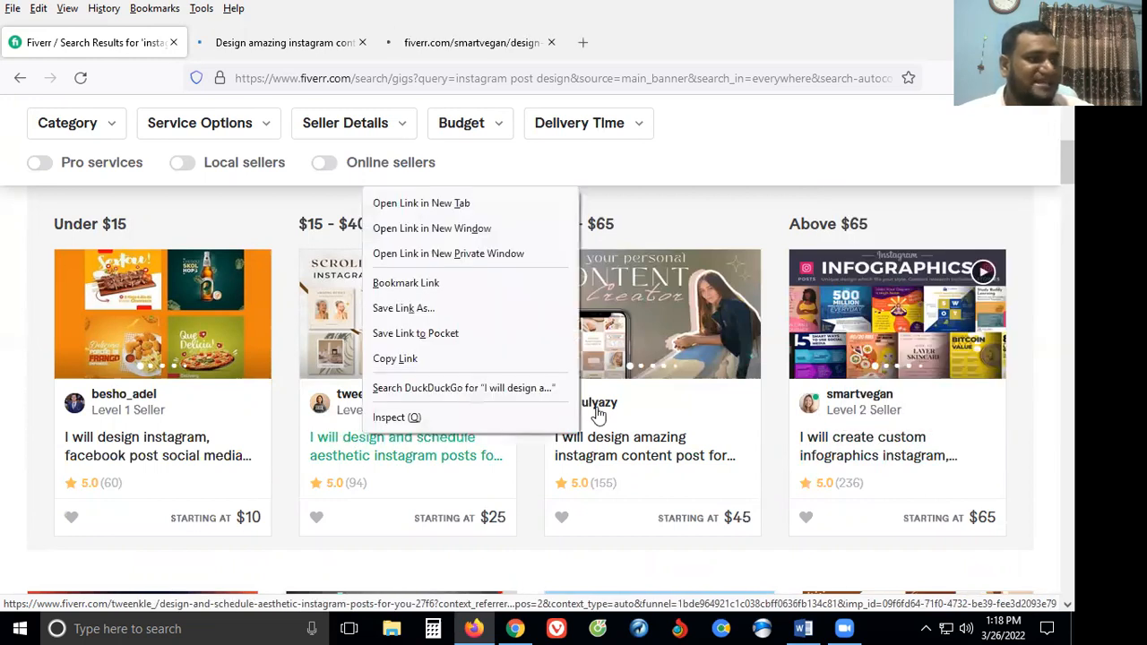
key("t")
Step: Open the "I will design premium quality instagram post" gig in a new tab
scroll(141, 461, "down", 4)
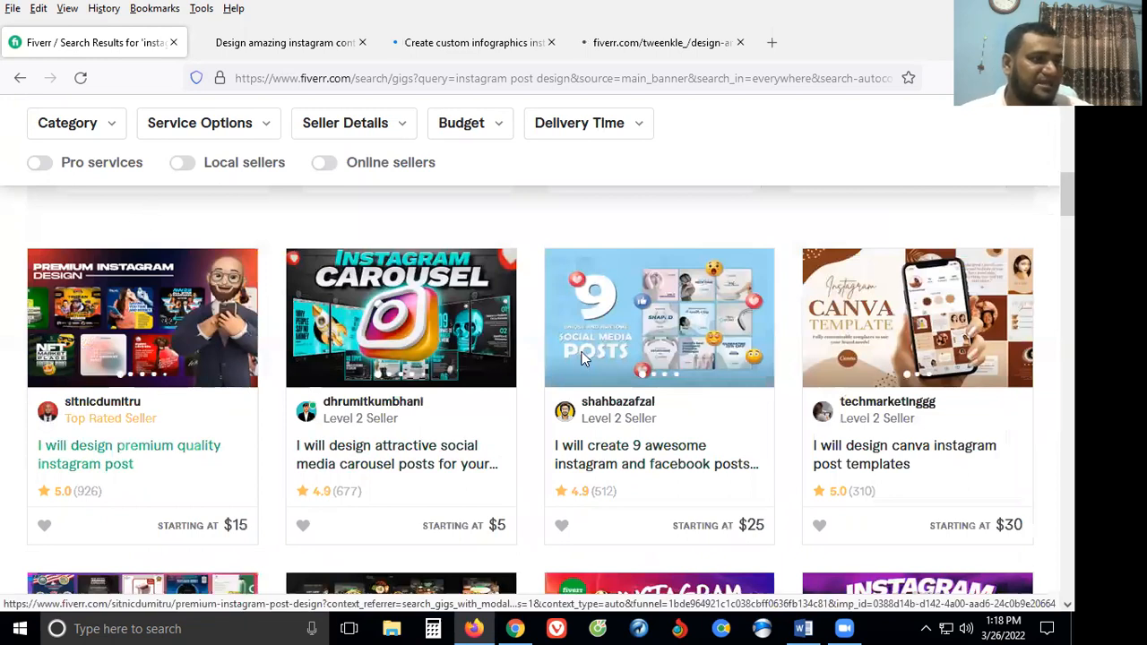
right_click(92, 204)
key("t")
Step: Open the "I will design social media post, canva design, canva templates" gig in a new tab
scroll(621, 421, "down", 1)
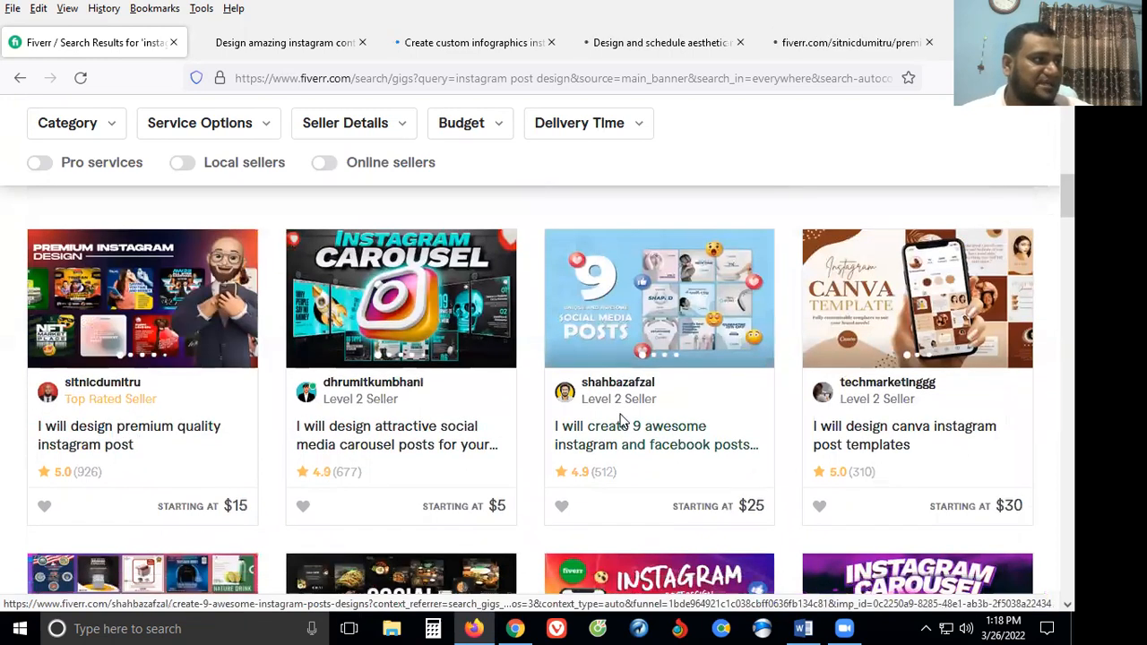
scroll(537, 408, "down", 3)
scroll(506, 403, "down", 2)
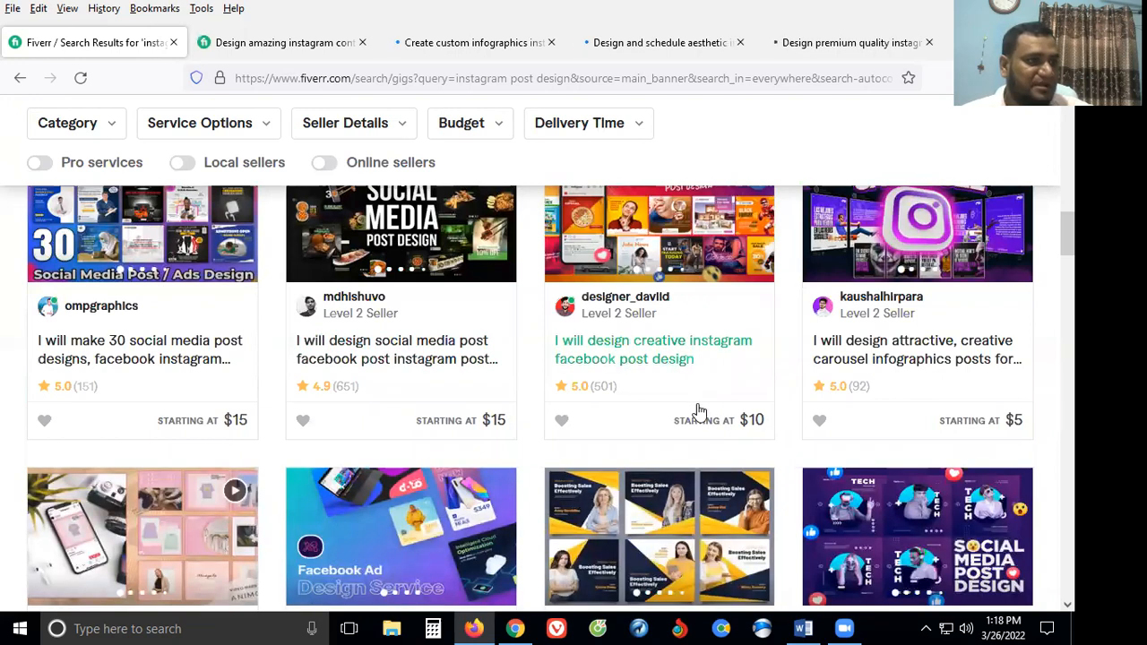
scroll(681, 417, "down", 2)
scroll(627, 428, "down", 1)
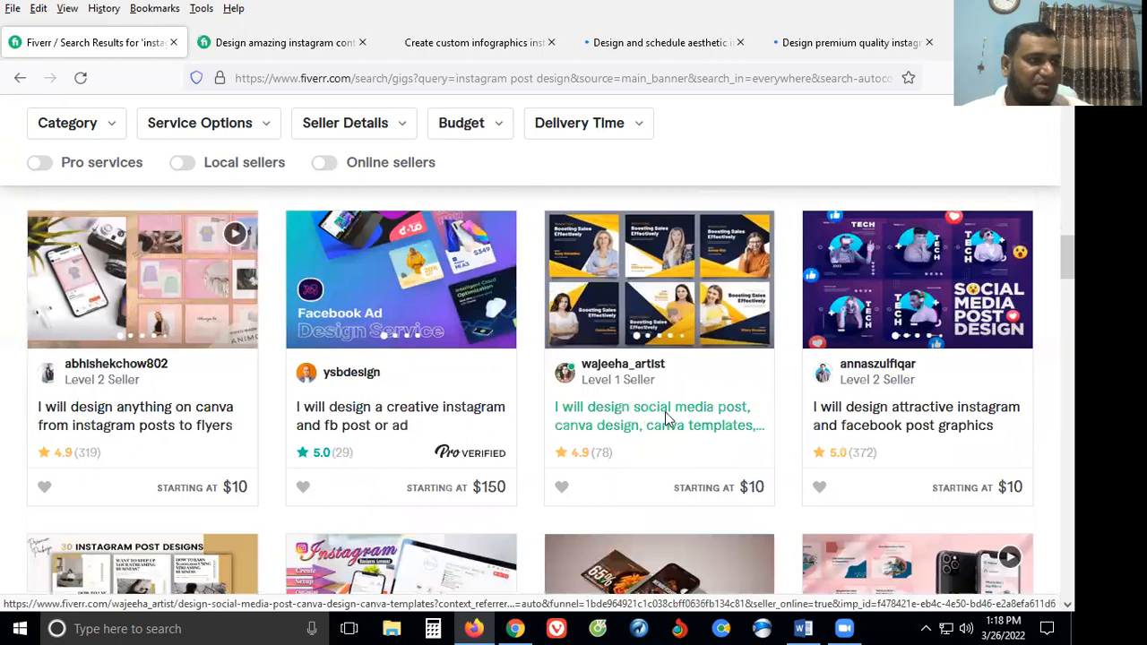
right_click(630, 407)
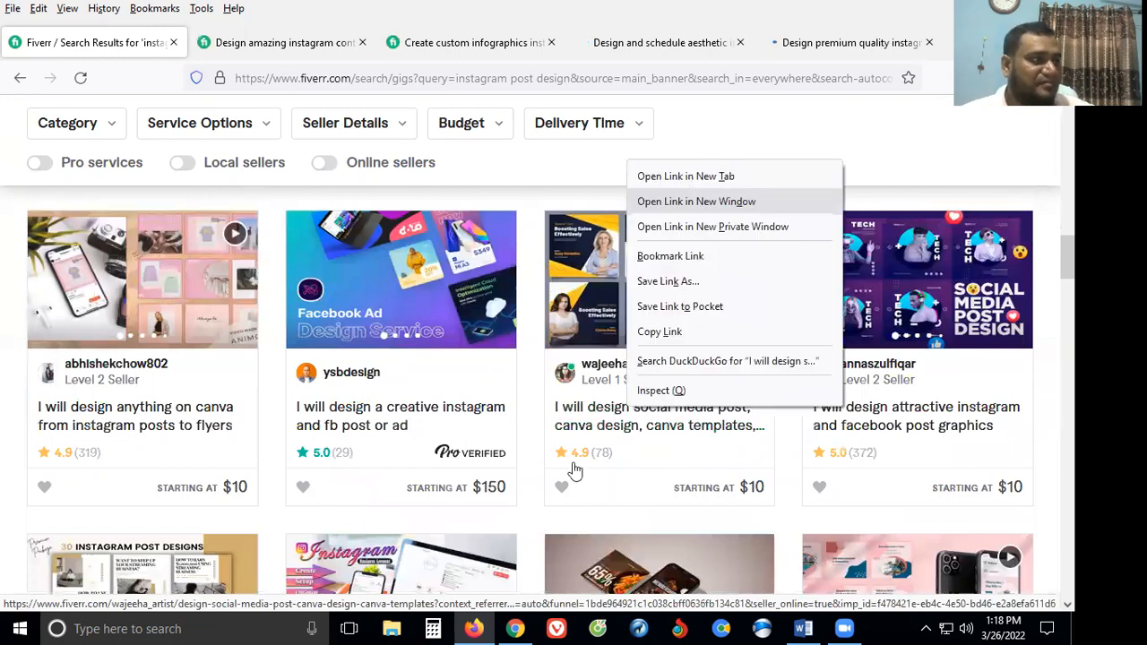
key("t")
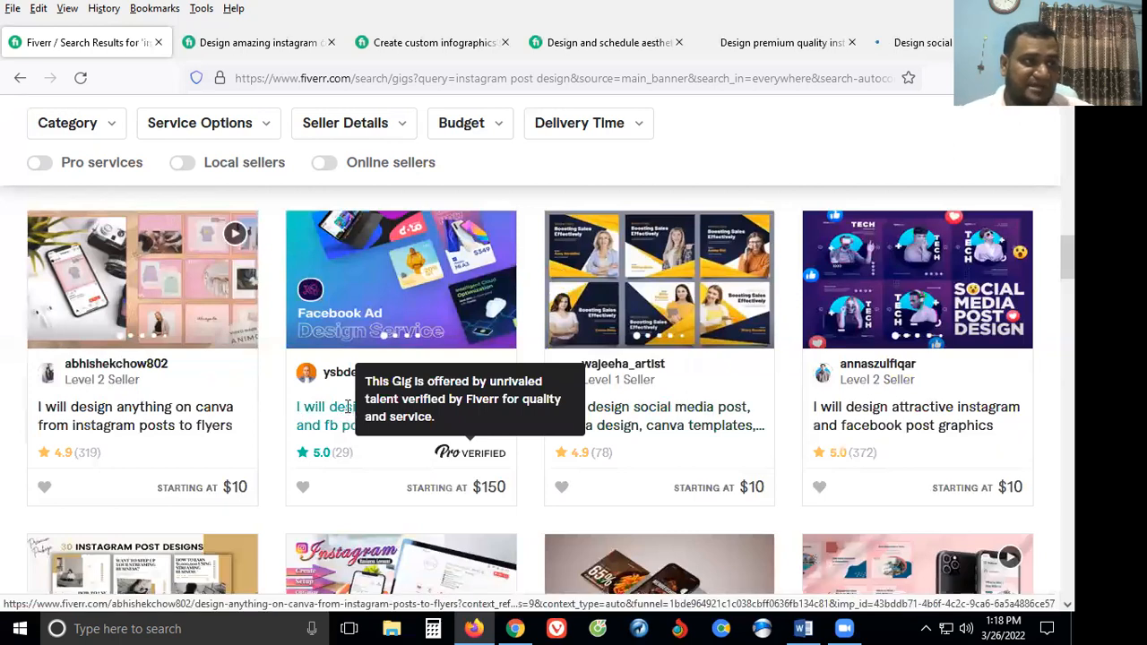
Step: Review the Fiverr gig listings for "instagram post design", comparing their titles, thumbnails and starting prices
scroll(348, 406, "up", 15)
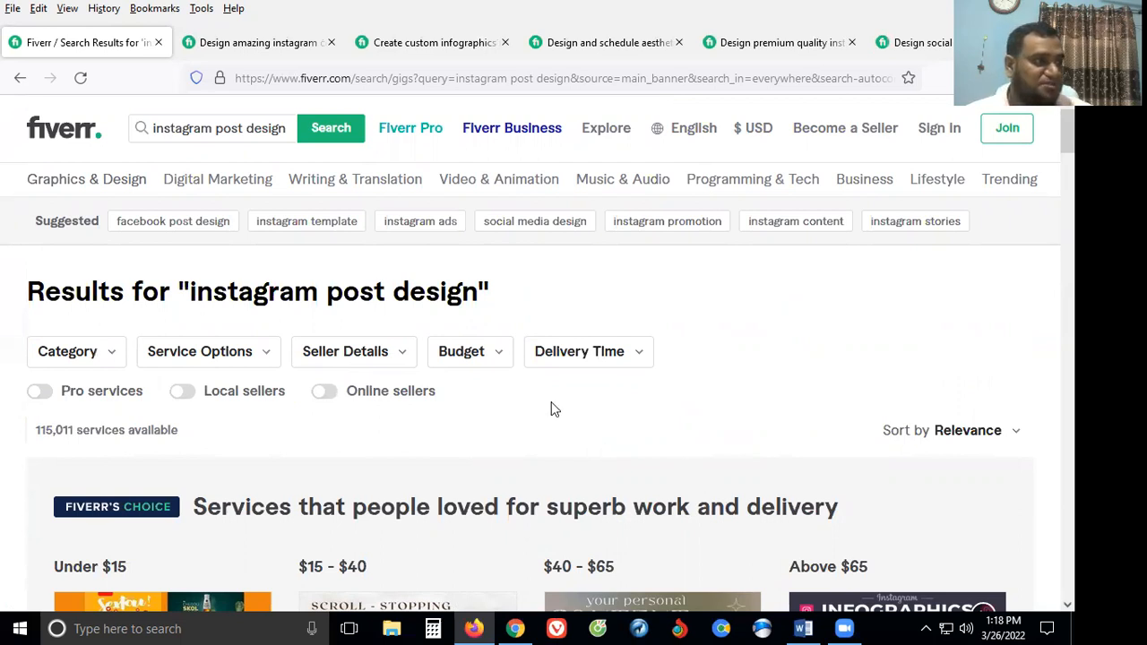
key("Page_Down")
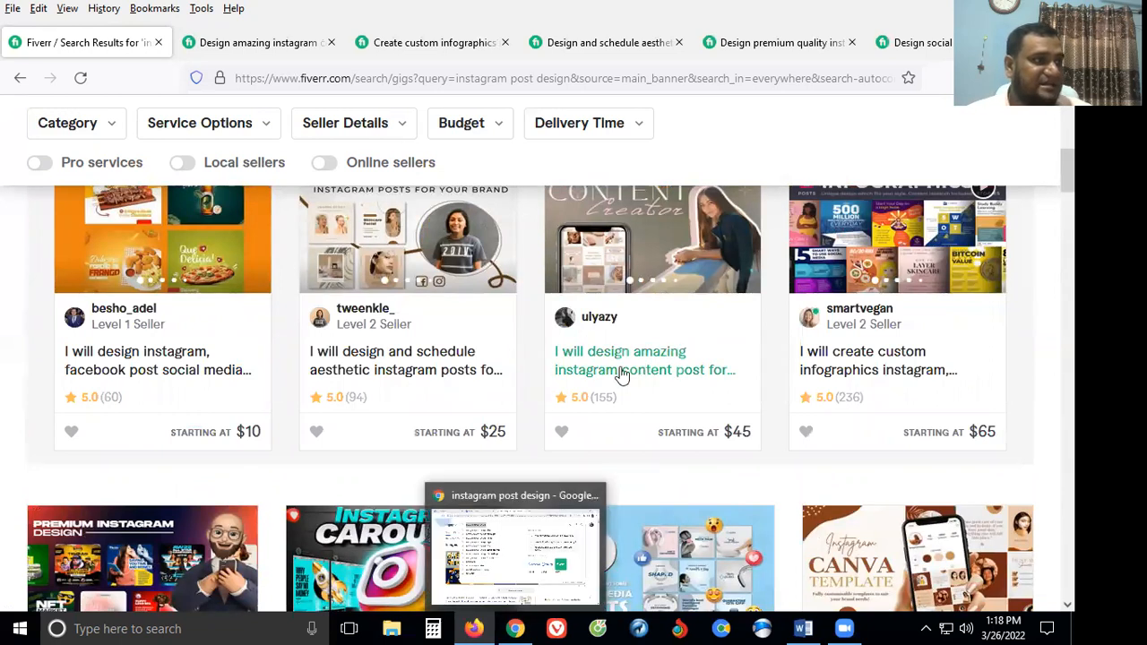
scroll(391, 304, "down", 3)
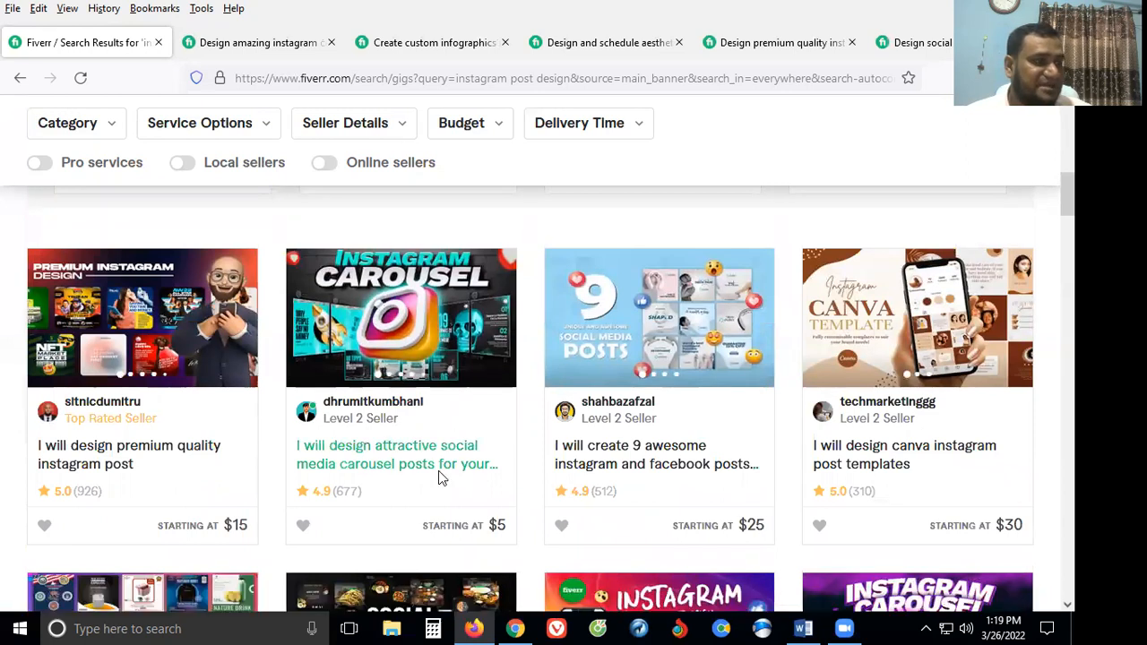
scroll(488, 376, "up", 8)
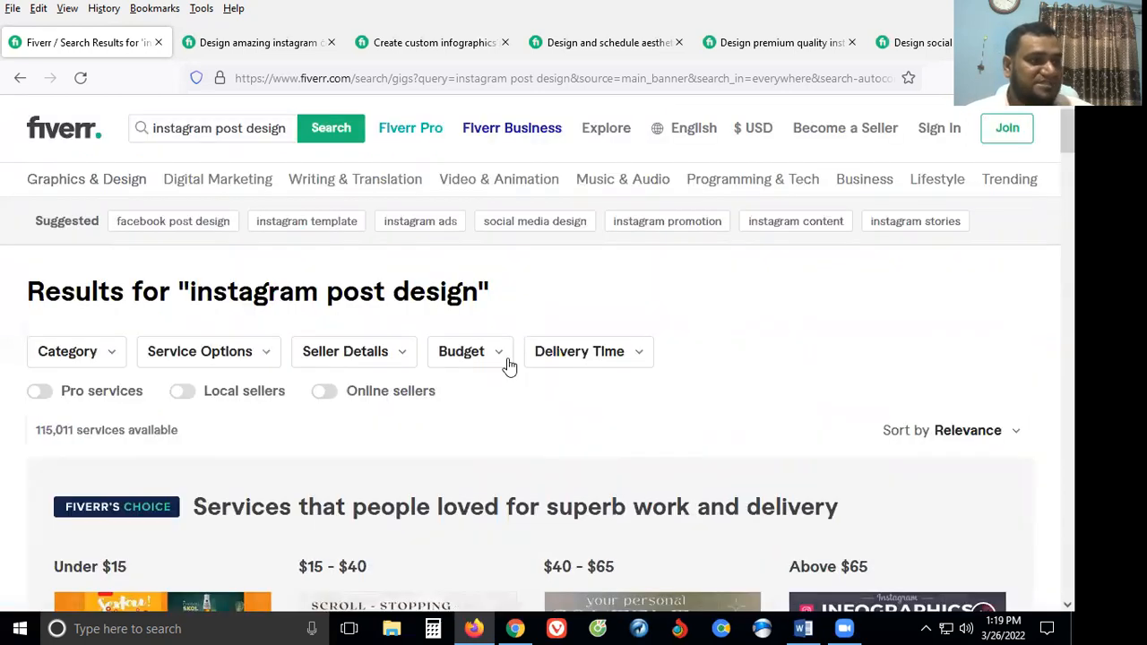
scroll(502, 340, "down", 2)
Step: Switch back to Google in Chrome and open the image results for "instagram post design"
key("alt+Tab")
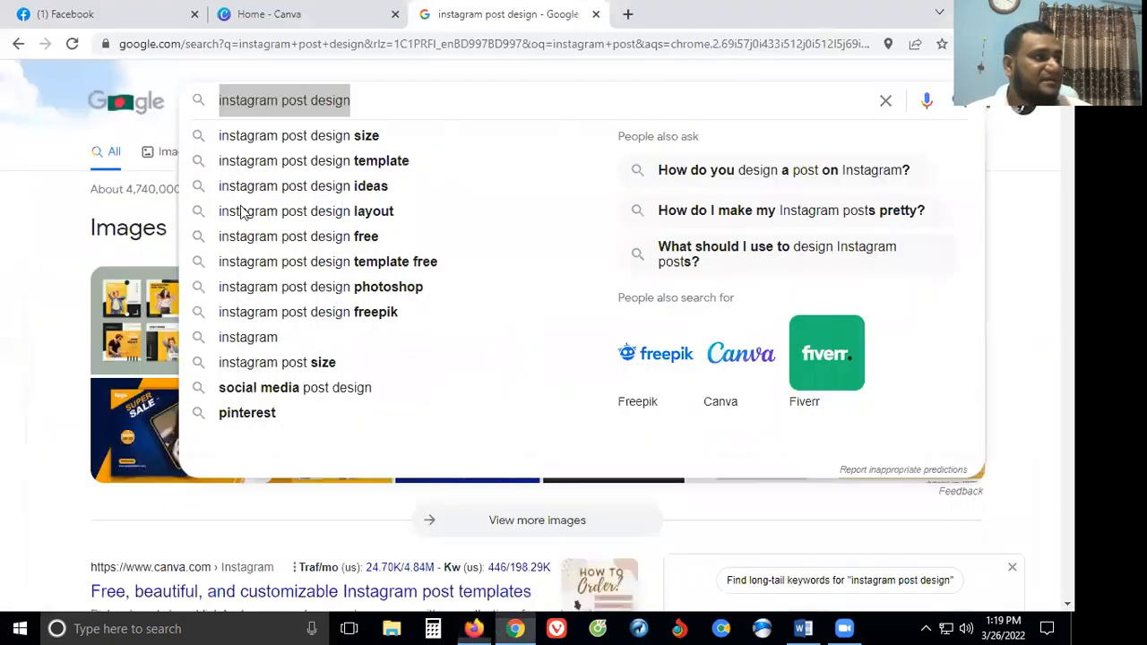
left_click(105, 127)
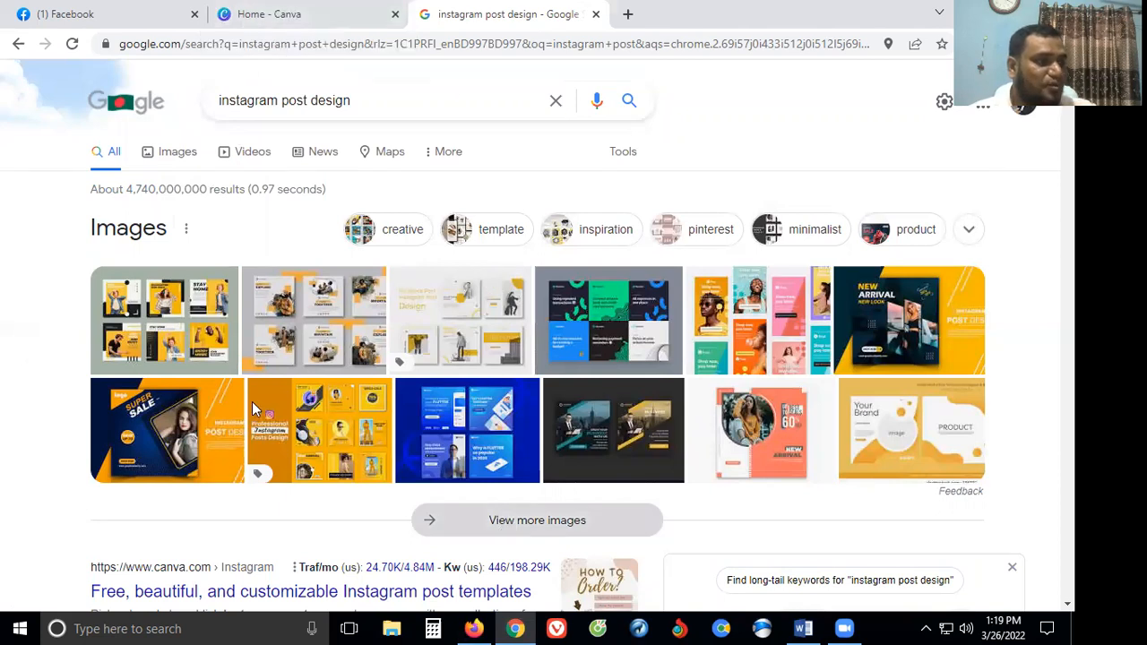
left_click(194, 390)
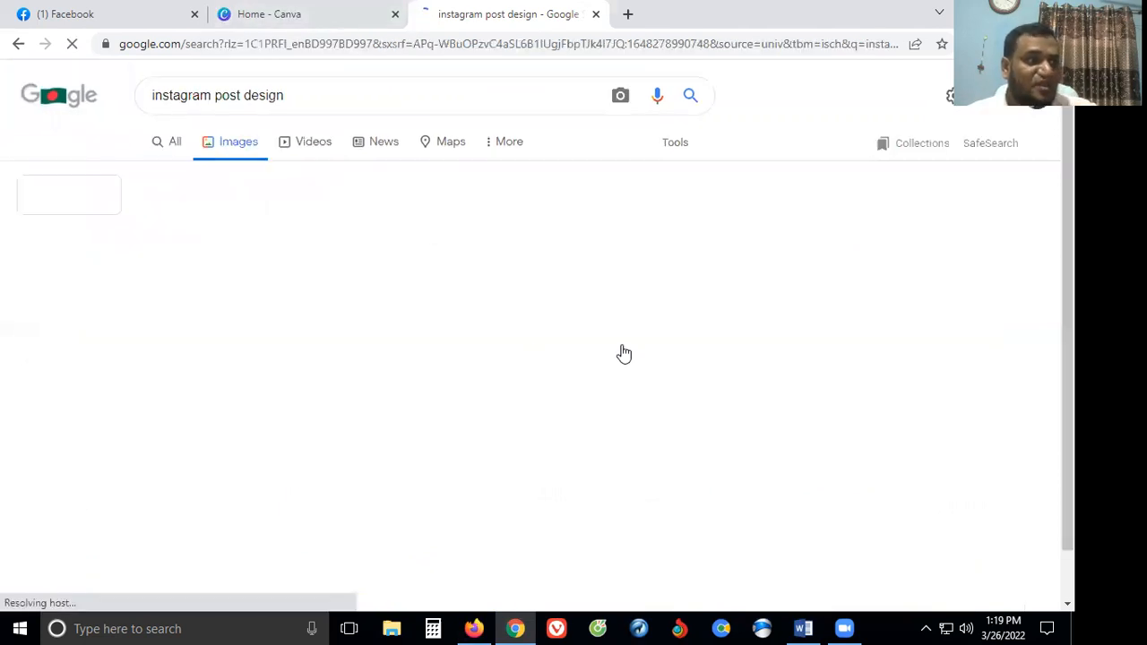
Step: Browse the Google image results for Instagram post layouts and style ideas
scroll(632, 363, "down", 3)
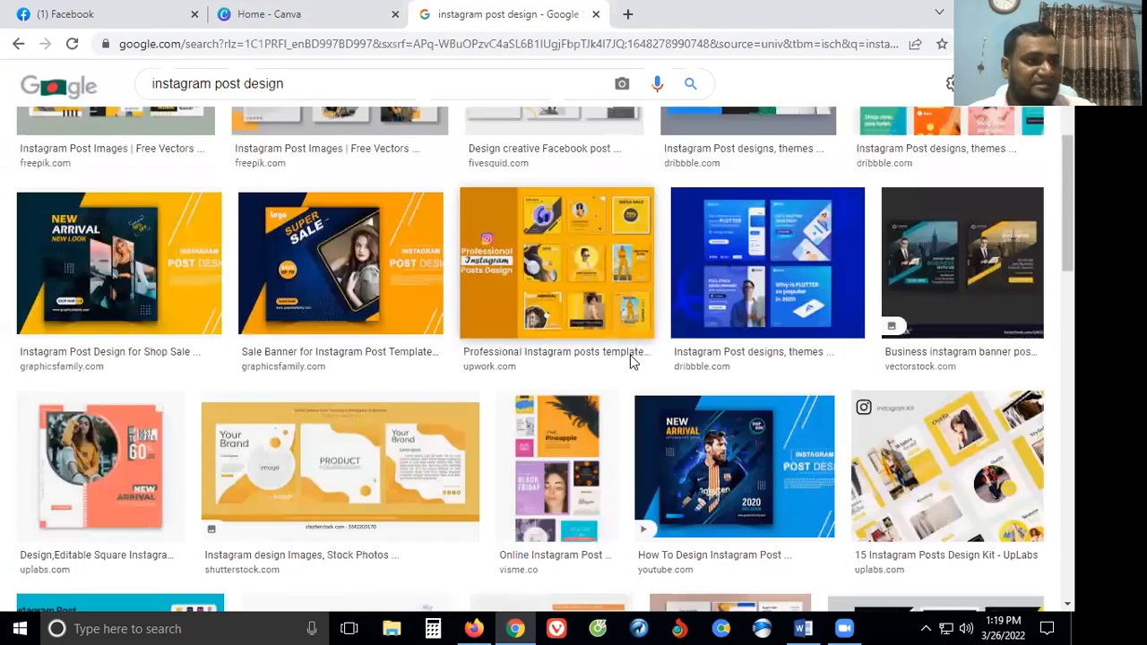
scroll(631, 363, "down", 10)
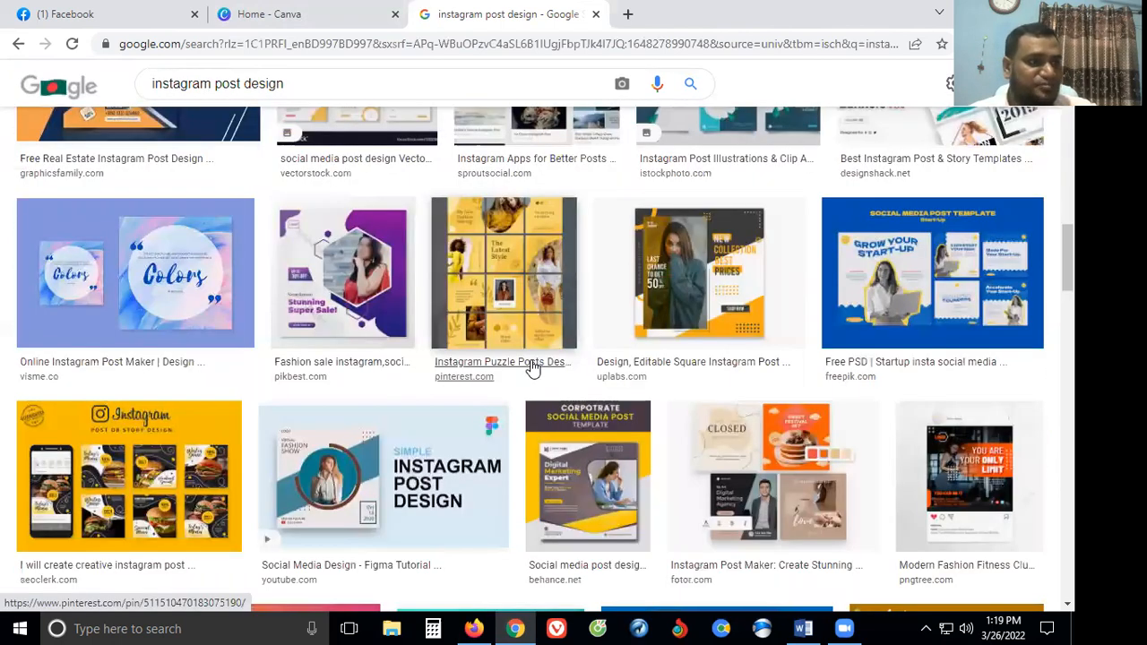
scroll(532, 367, "down", 10)
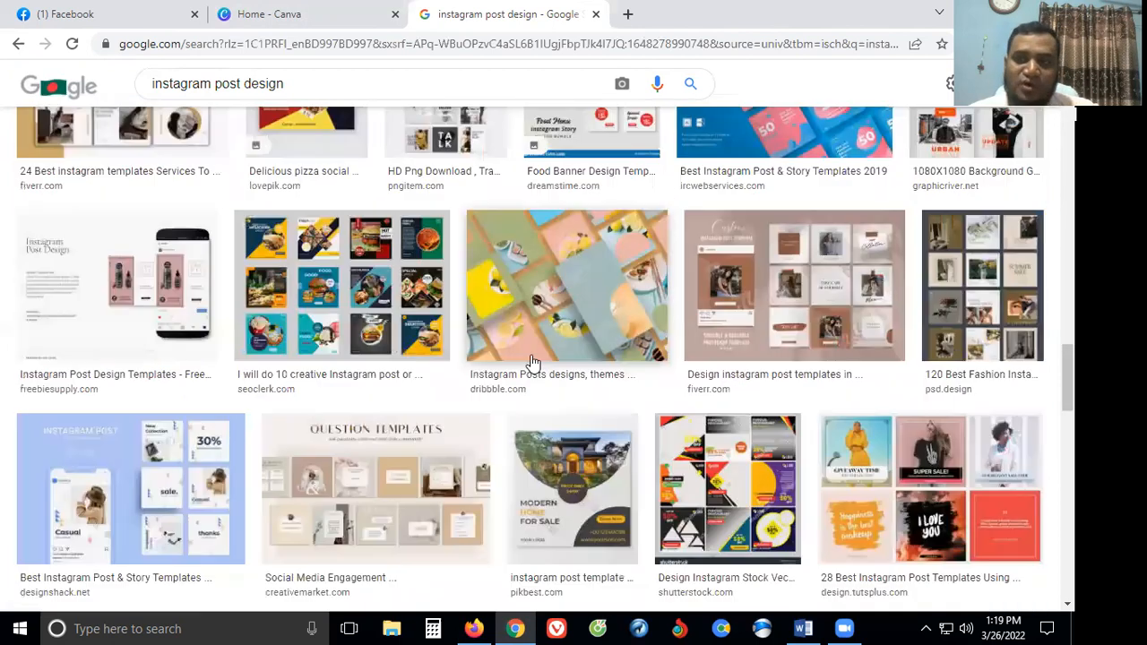
scroll(532, 362, "down", 5)
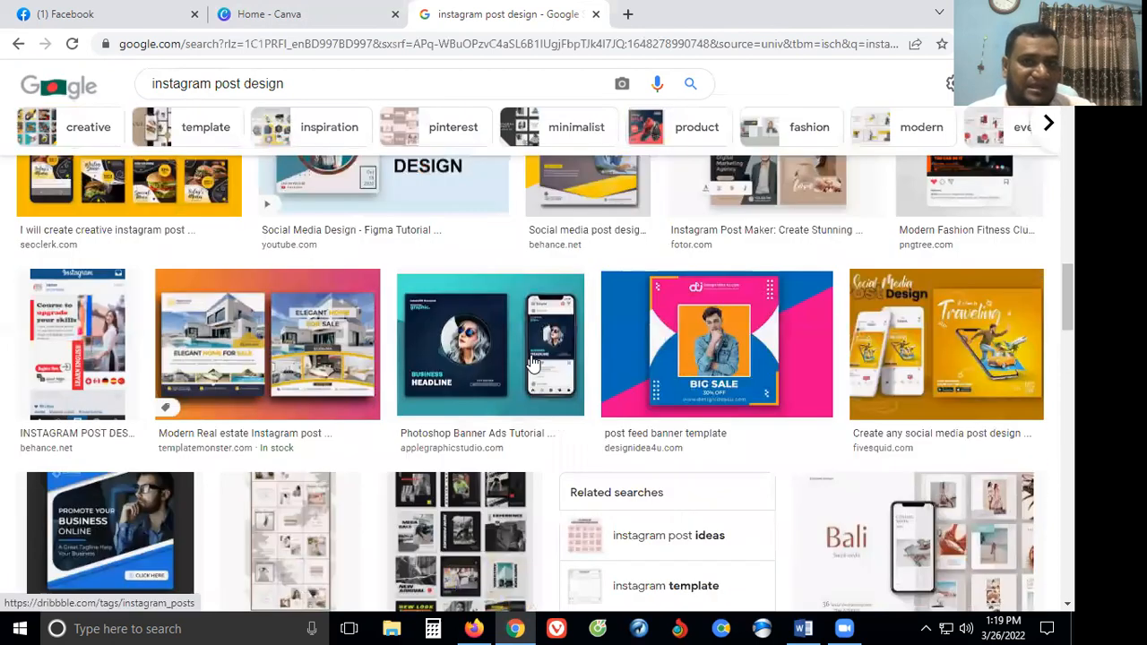
scroll(532, 362, "down", 5)
scroll(529, 404, "up", 3)
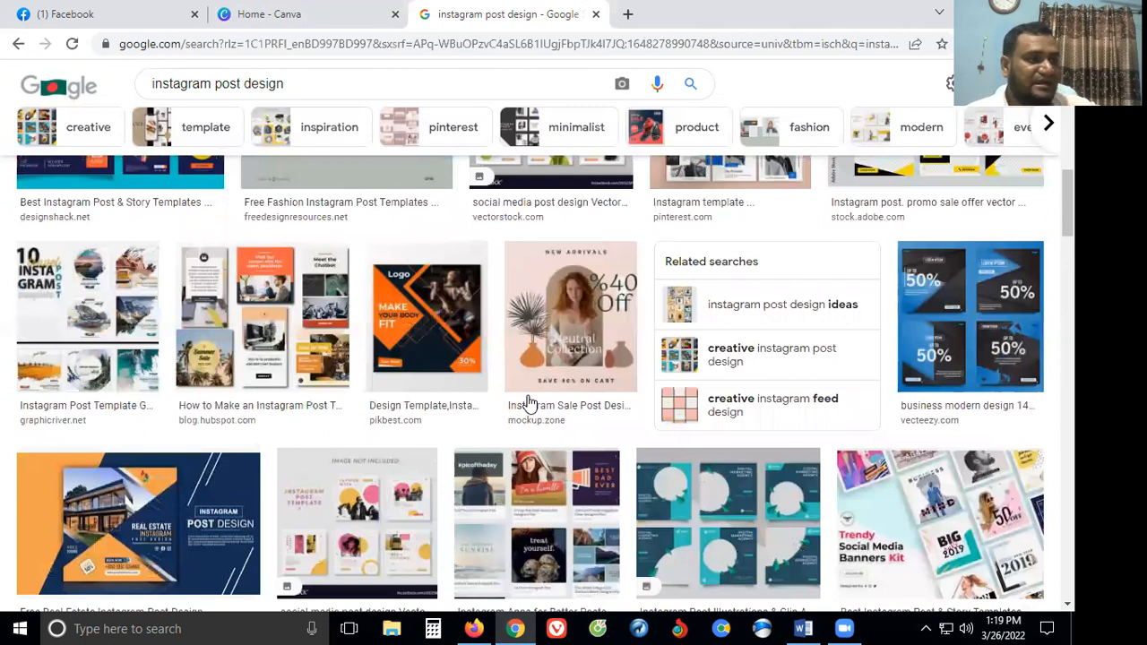
scroll(529, 404, "up", 4)
scroll(528, 405, "up", 5)
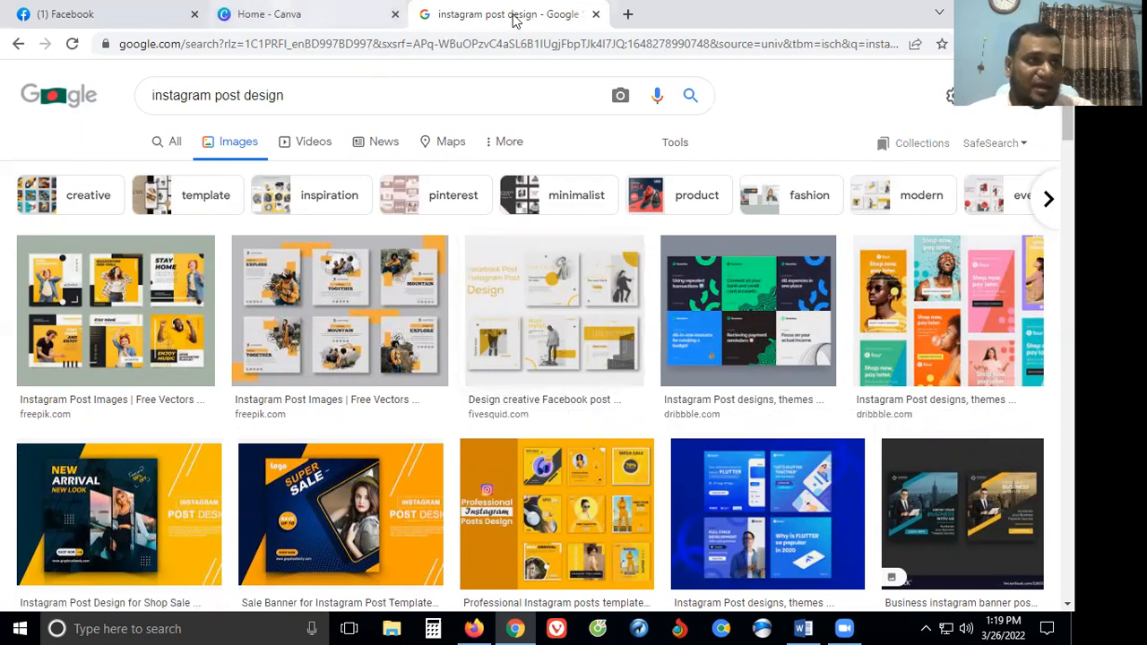
key("ctrl+shift+Tab")
key("ctrl+Tab")
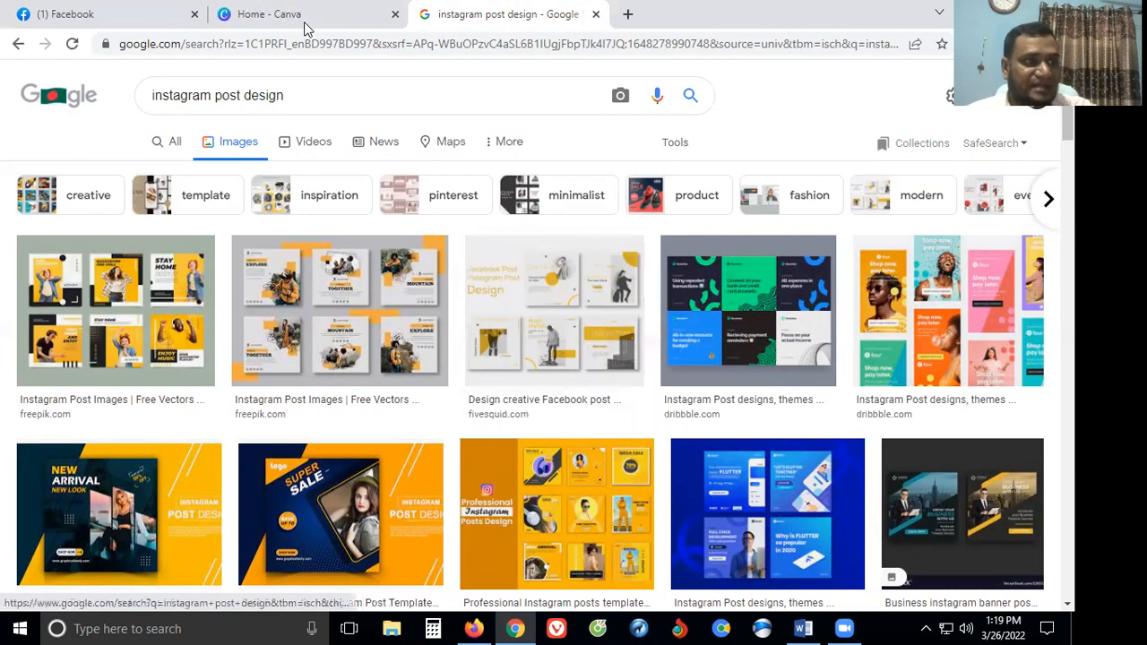
Step: Switch to the Canva home page and create a new blank Instagram Post design of 1080 × 1080 px
left_click(304, 21)
left_click(494, 18)
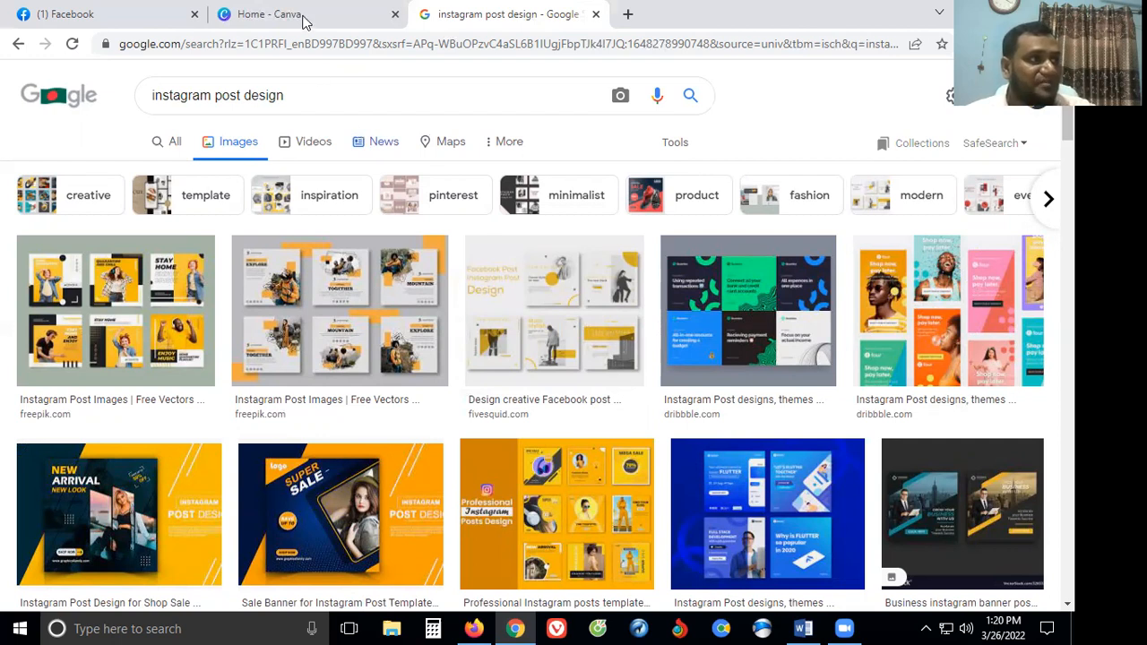
key("ctrl+shift+Tab")
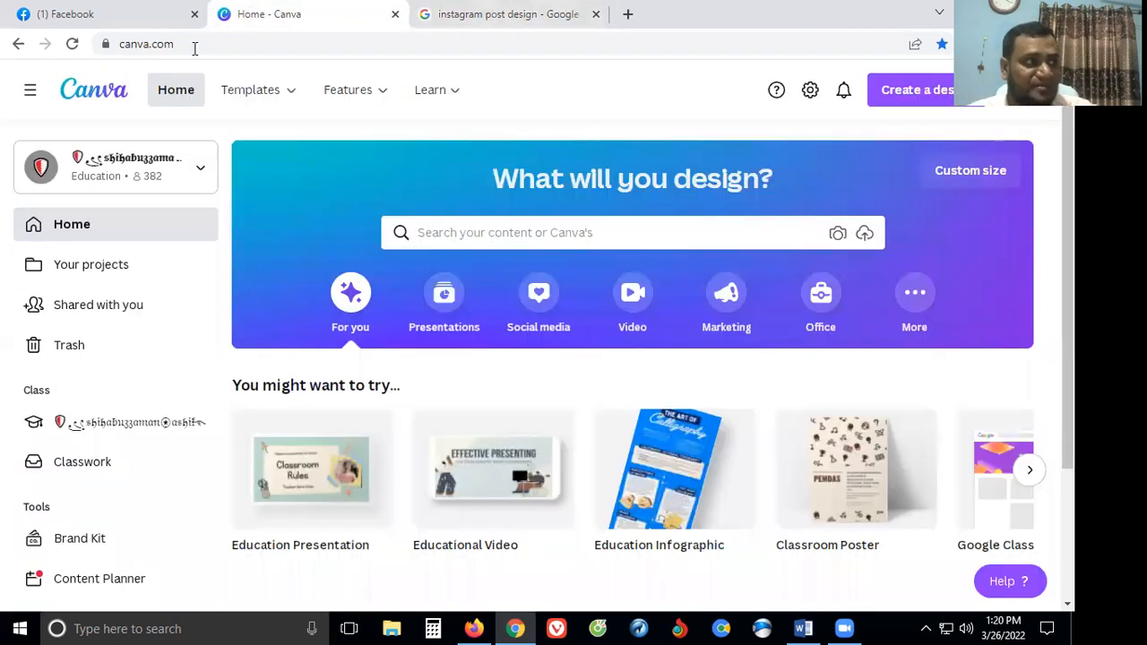
left_click(202, 45)
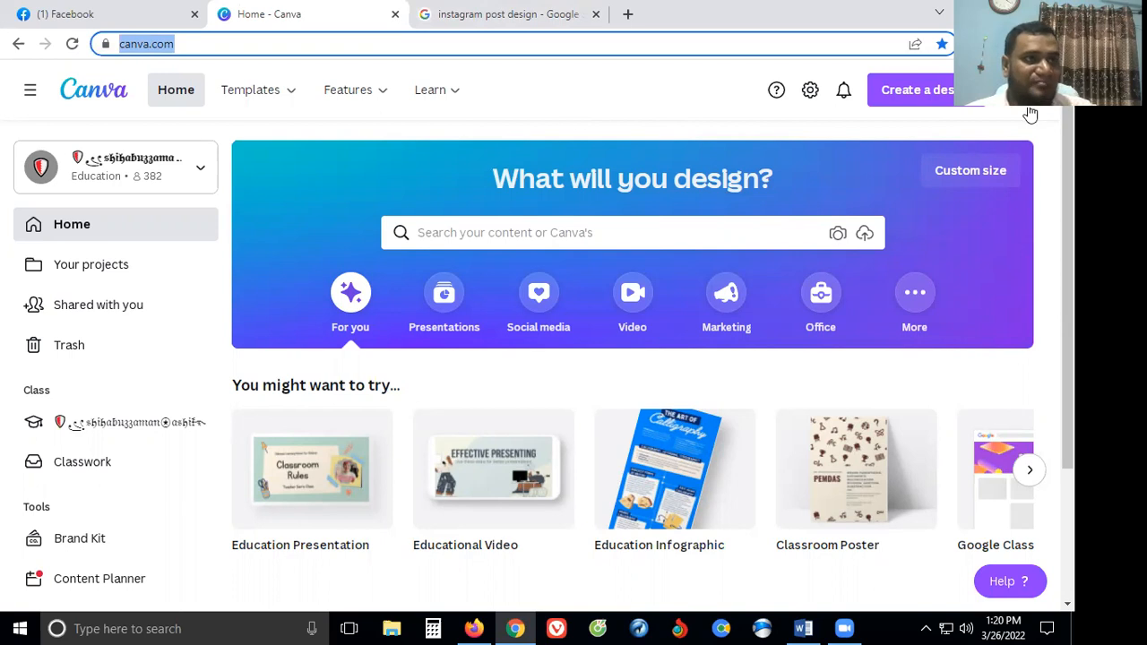
left_click(918, 97)
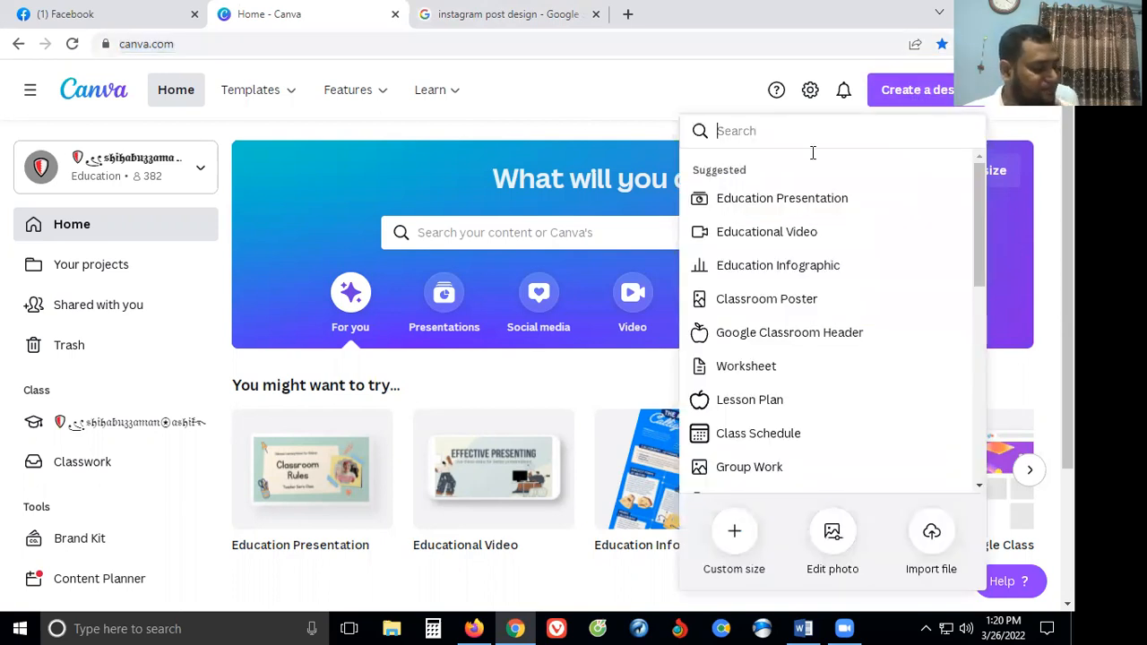
type("ins")
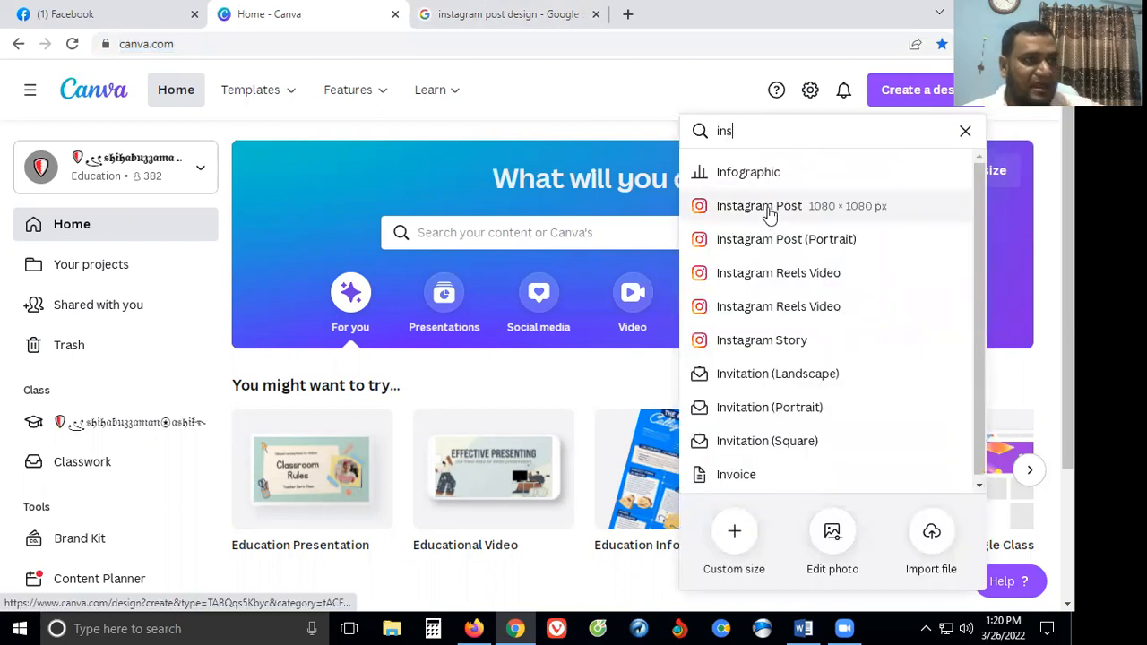
left_click(759, 207)
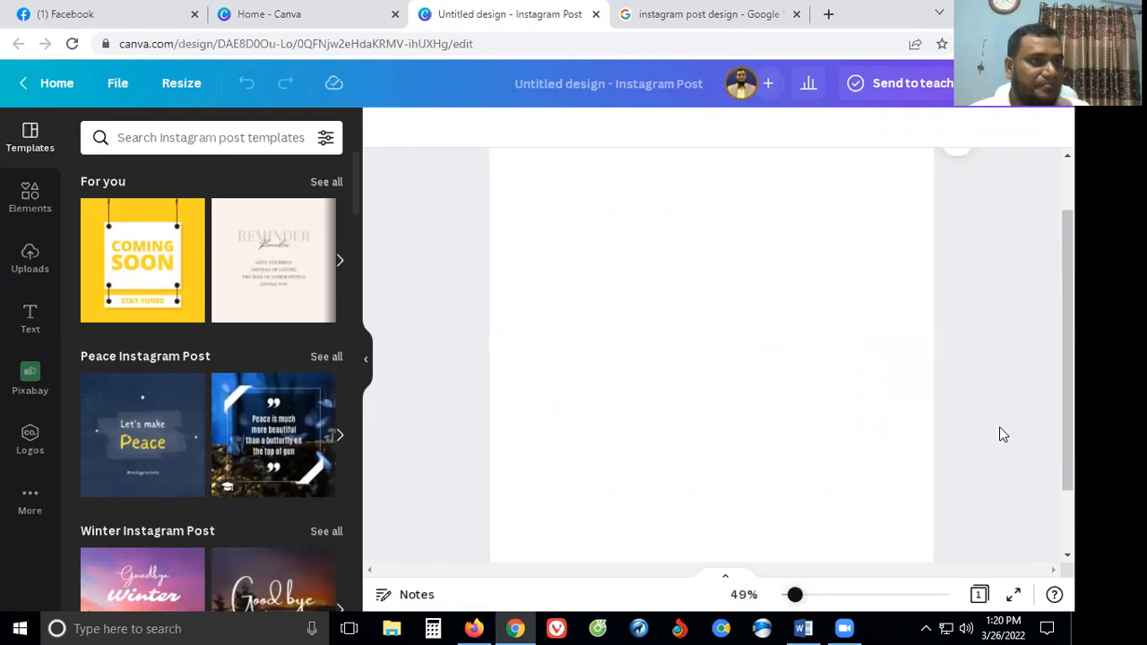
Step: Apply the red "Happy Lunar New Year Super Sale" template to the blank page, viewed at 39% zoom
scroll(952, 485, "down", 2)
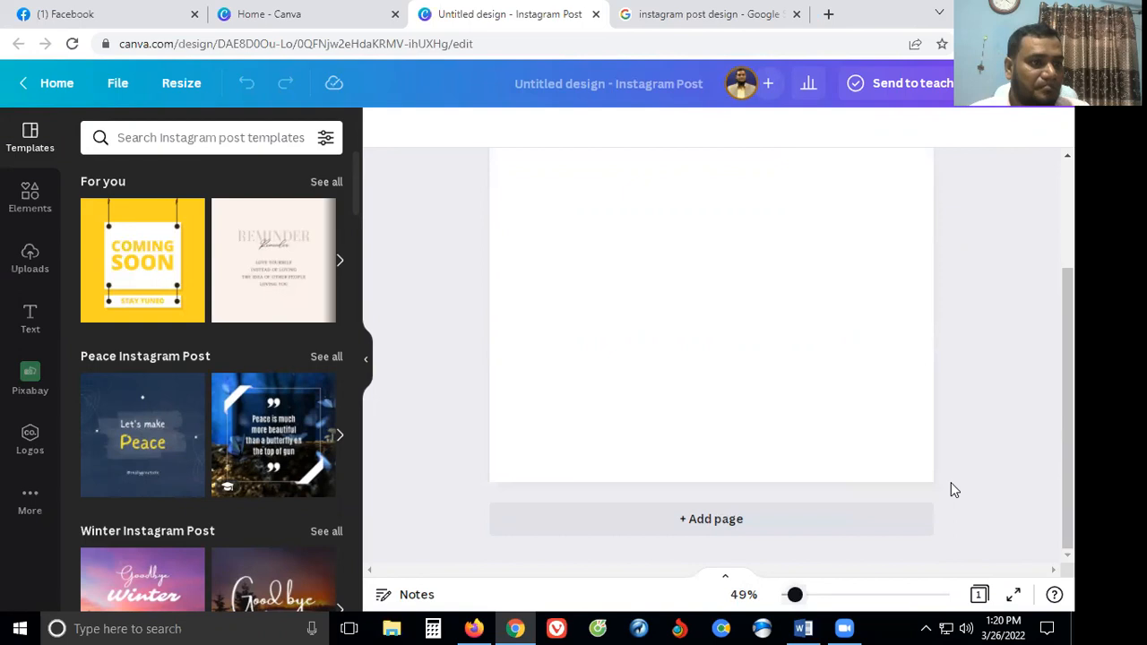
left_click_drag(795, 595, 796, 595)
scroll(1047, 359, "down", 2)
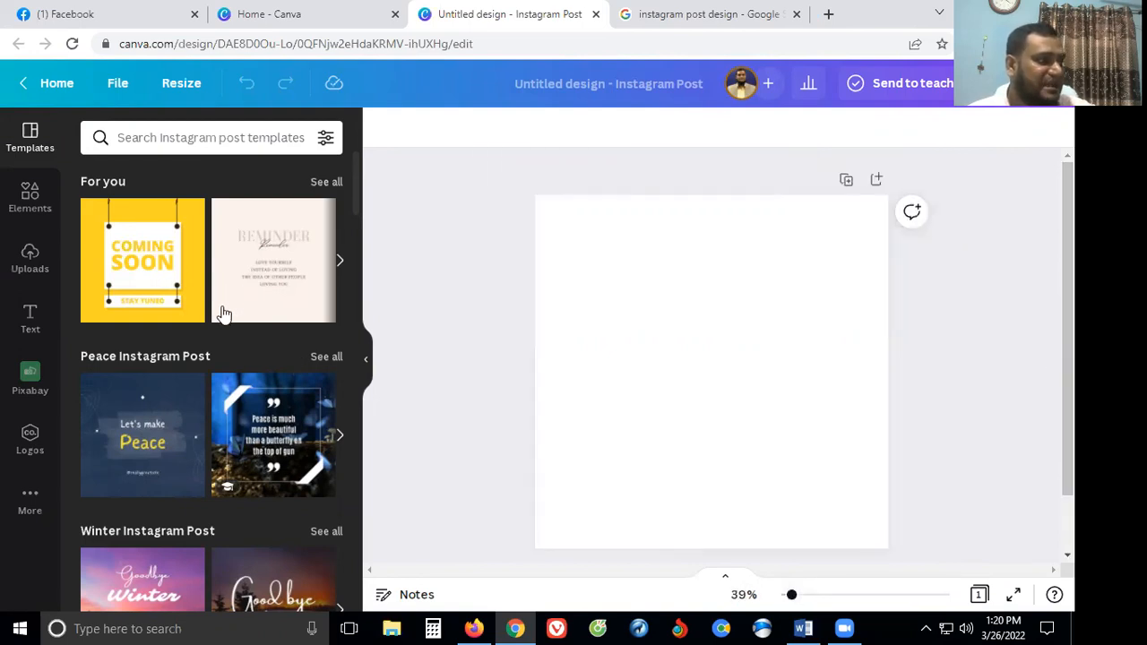
scroll(222, 314, "down", 2)
scroll(221, 312, "down", 2)
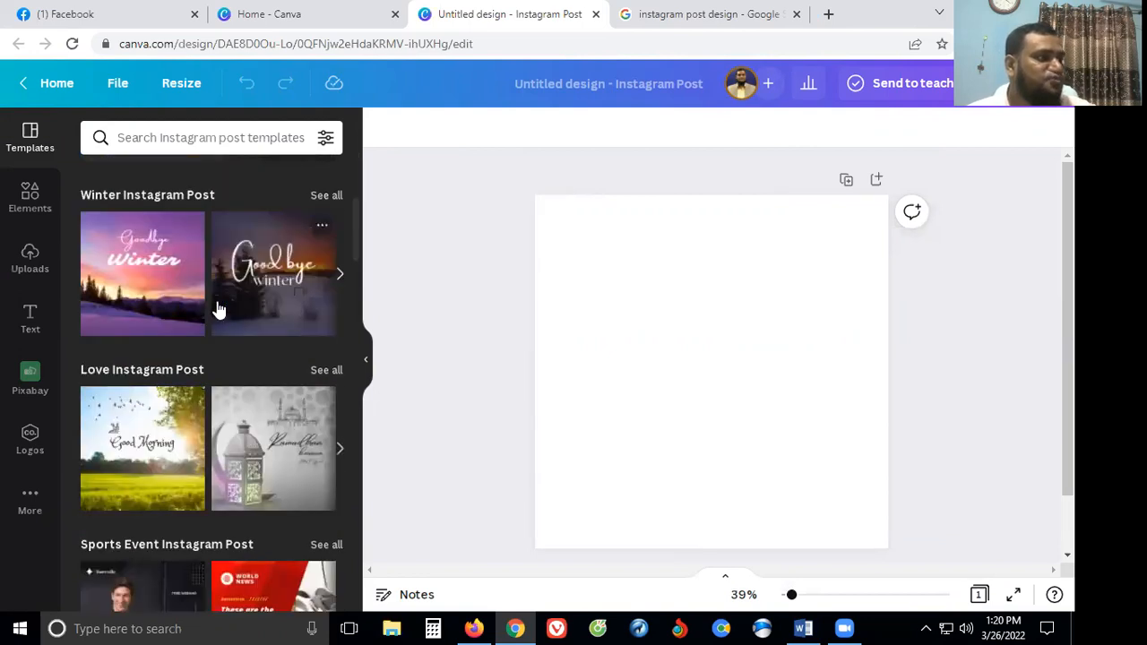
scroll(218, 309, "up", 4)
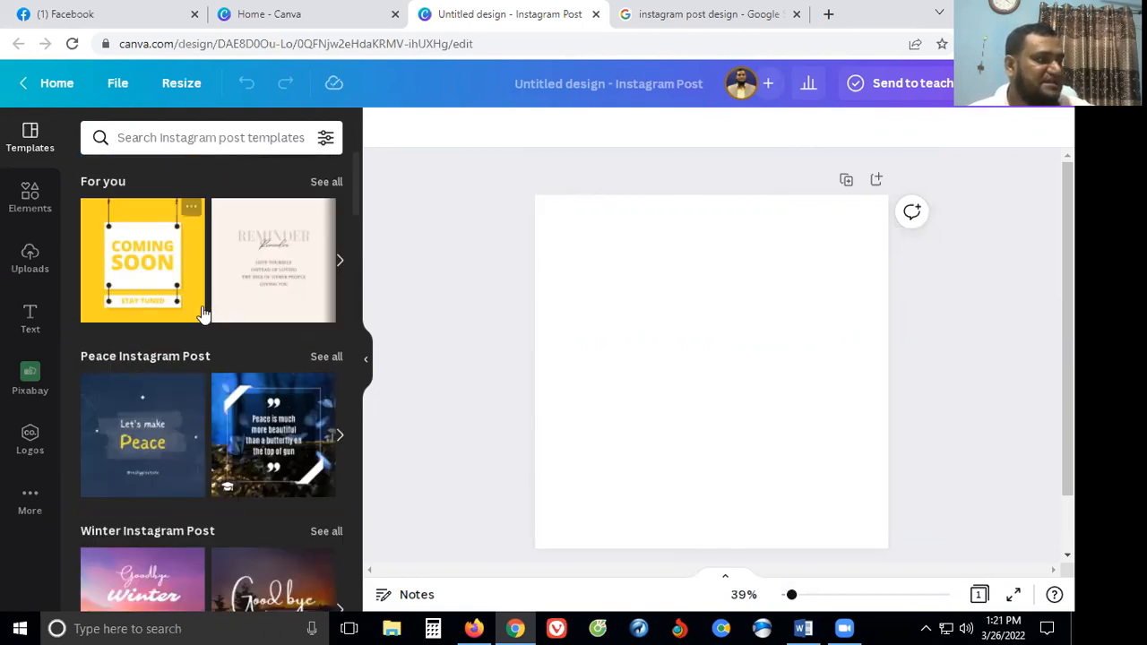
scroll(203, 312, "down", 3)
scroll(179, 314, "down", 3)
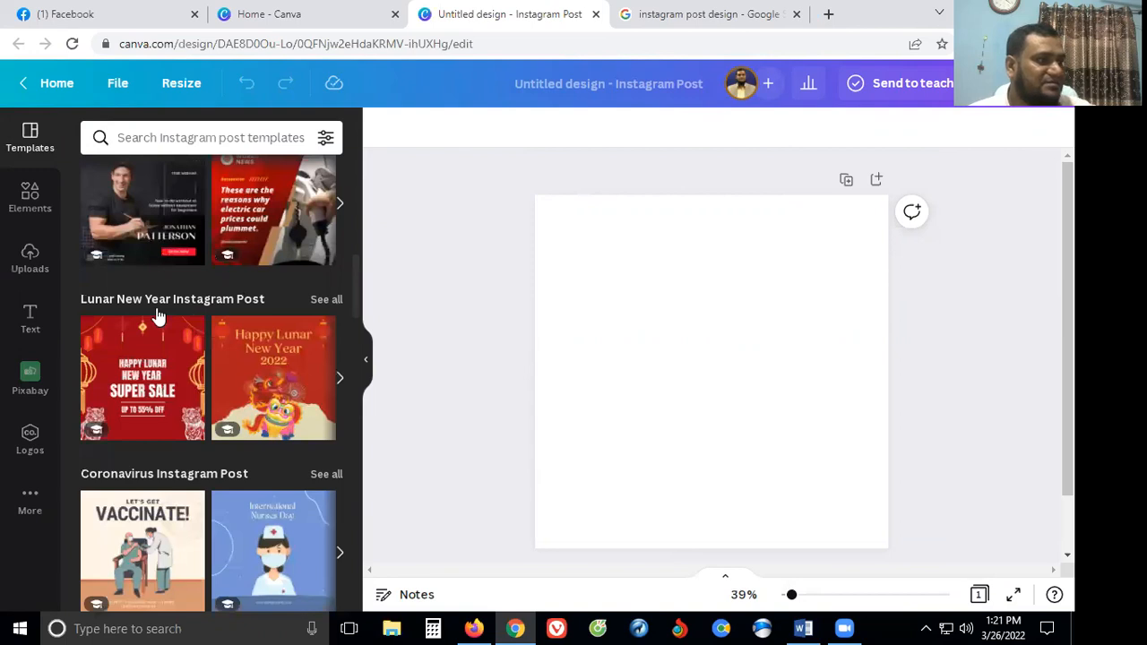
left_click(159, 314)
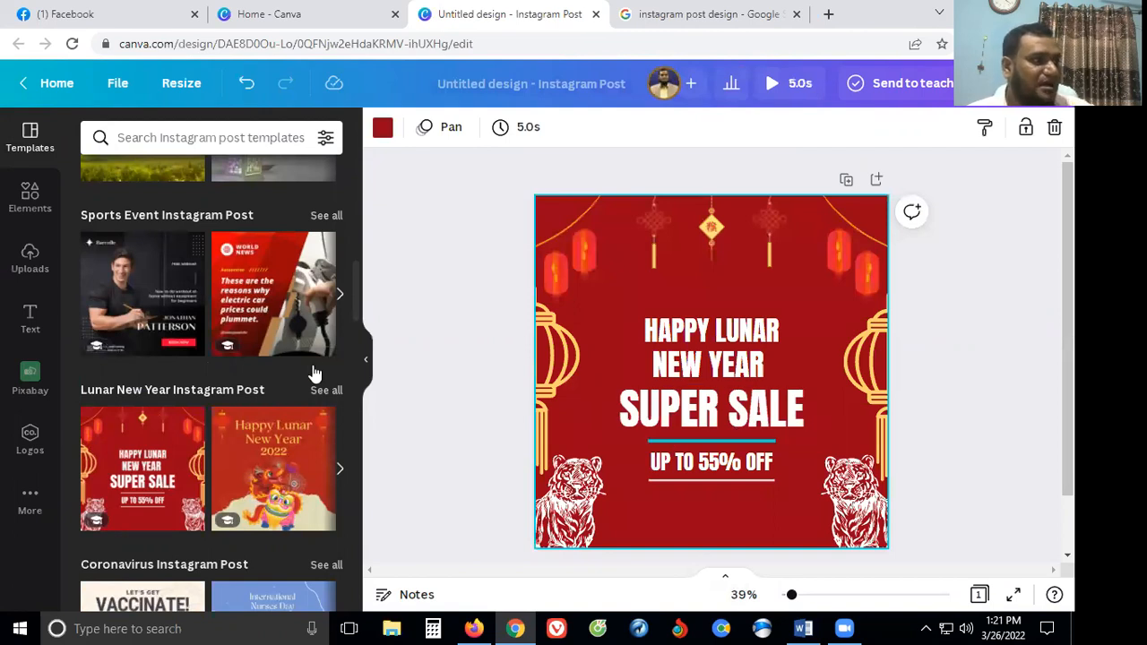
Step: Replace the page's design with the green "Happy Birthday" template from the Birthday Instagram Post group
scroll(242, 330, "down", 4)
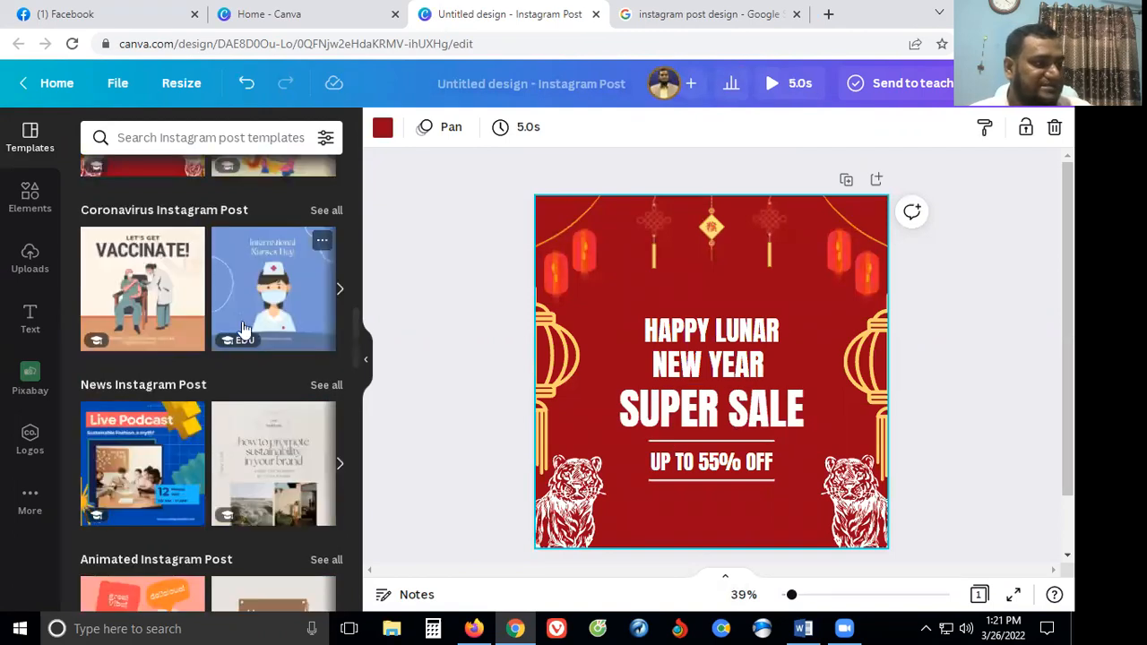
scroll(242, 330, "down", 5)
scroll(215, 358, "down", 4)
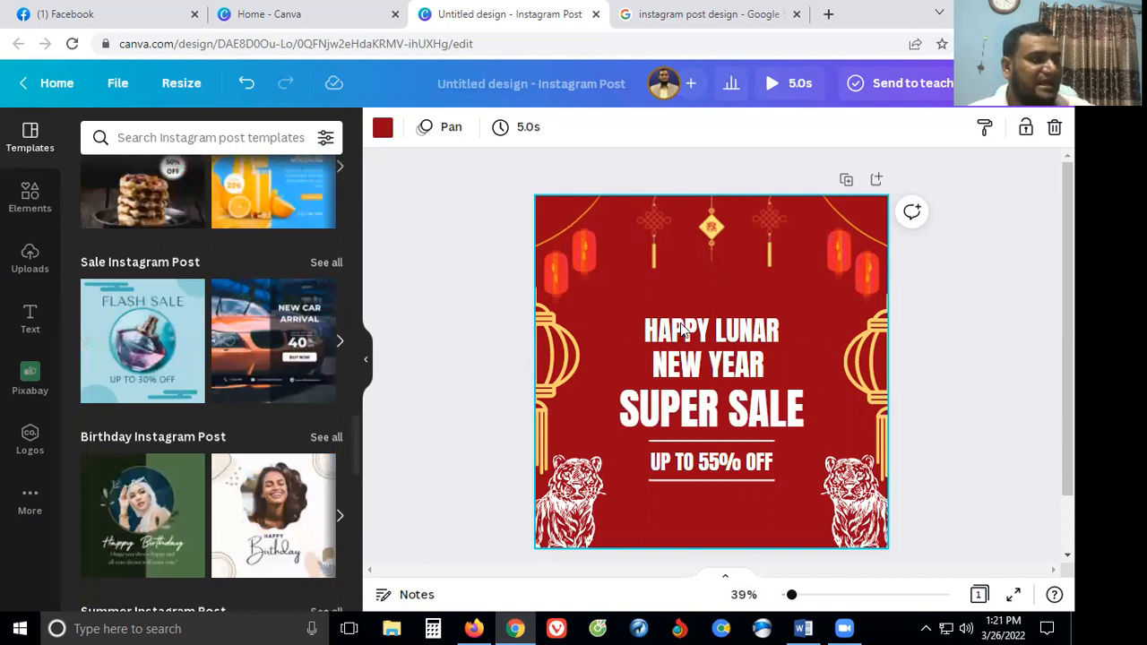
scroll(179, 358, "down", 3)
left_click(704, 331)
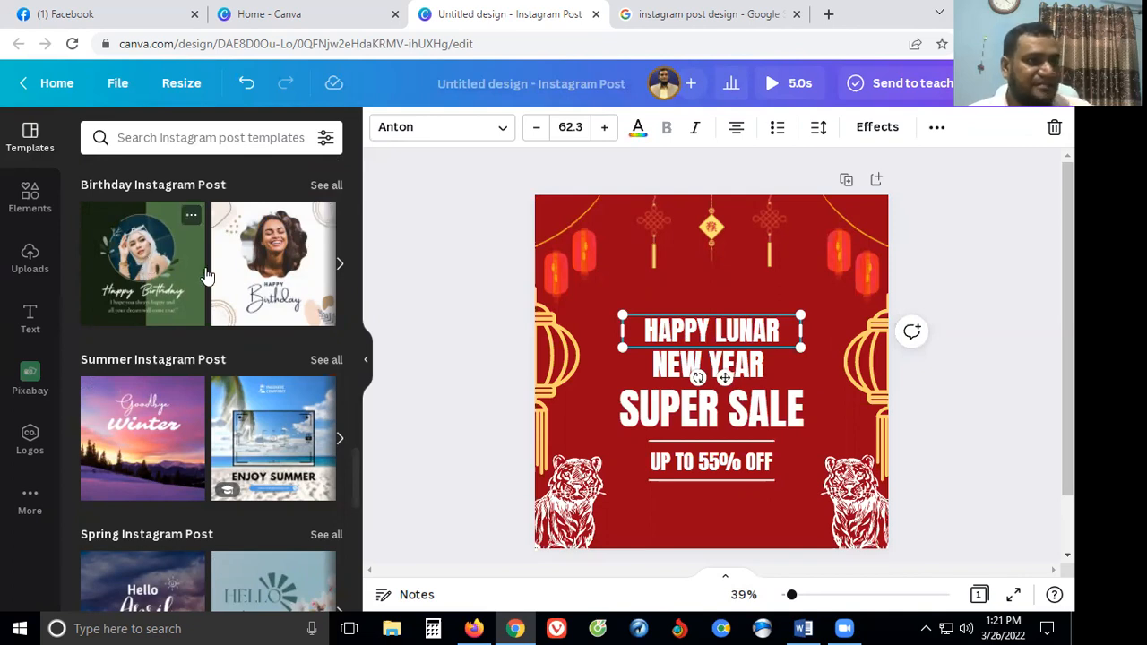
left_click(148, 265)
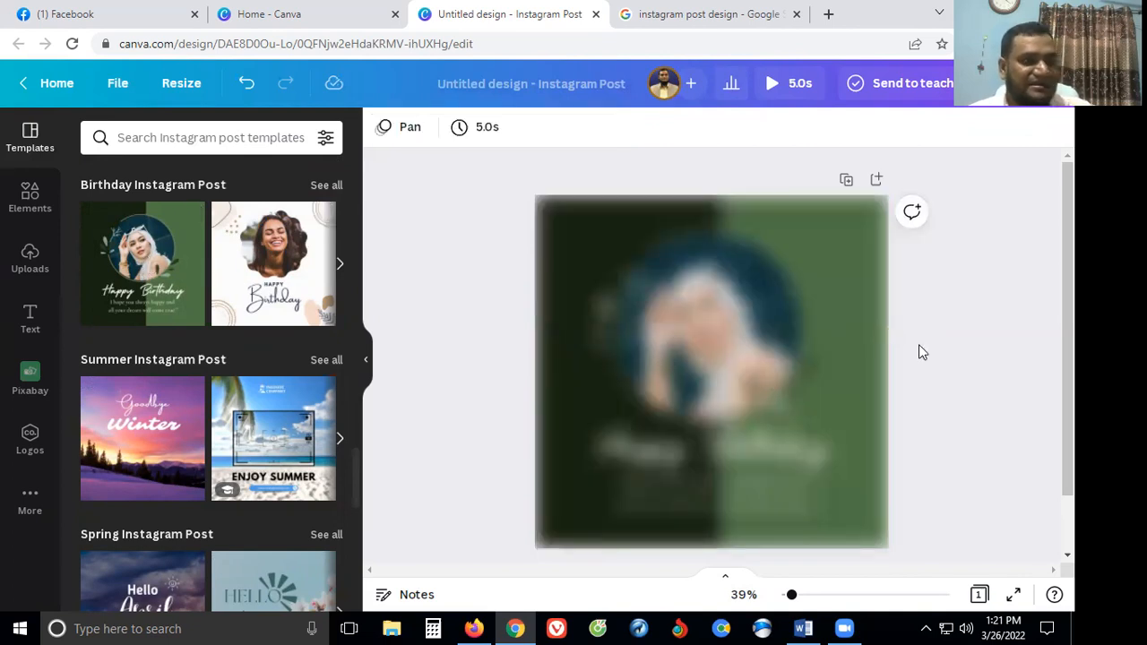
left_click(859, 359)
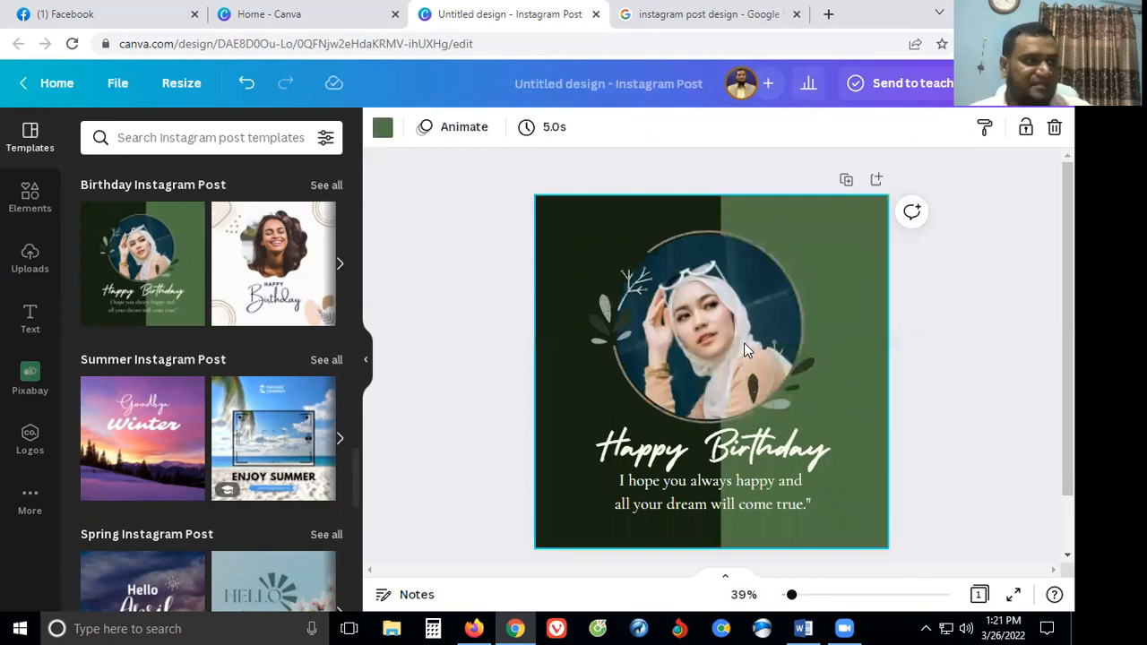
Step: Place the uploaded portrait of the man in the red shirt over the circular photo and enlarge it to cover the circle
left_click(744, 343)
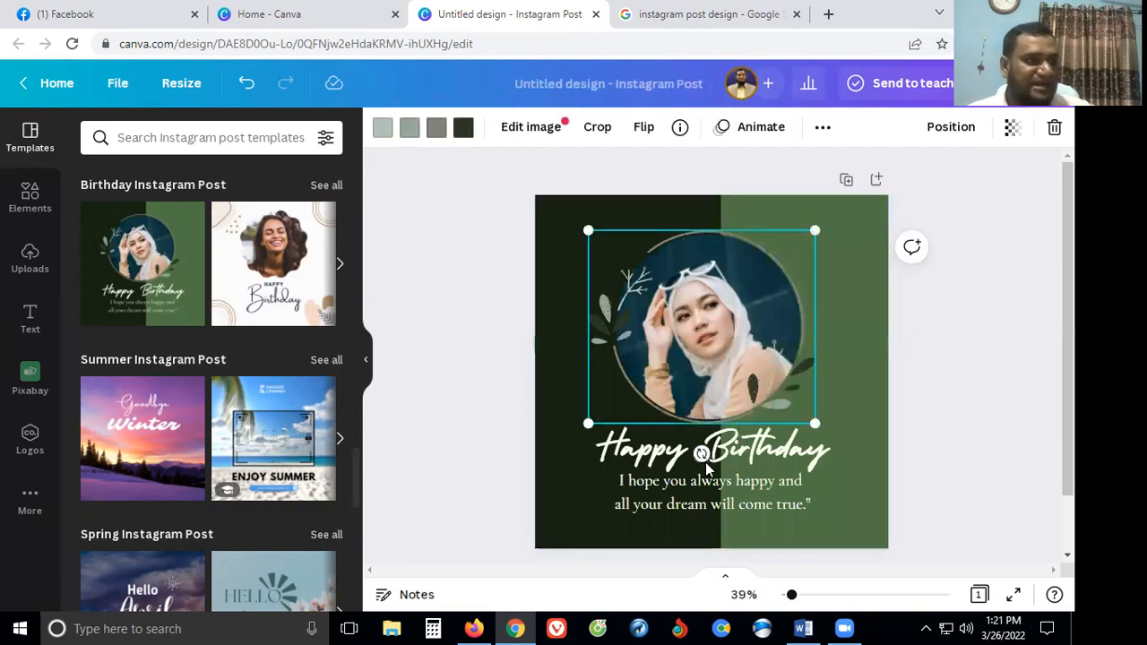
left_click(31, 260)
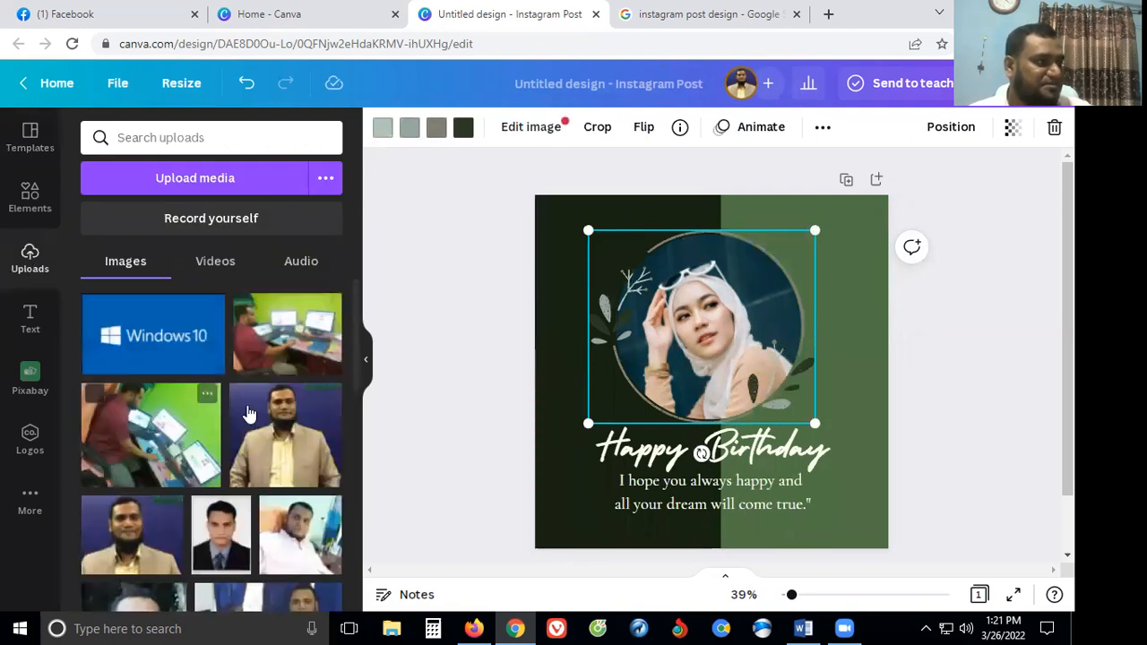
scroll(139, 414, "down", 2)
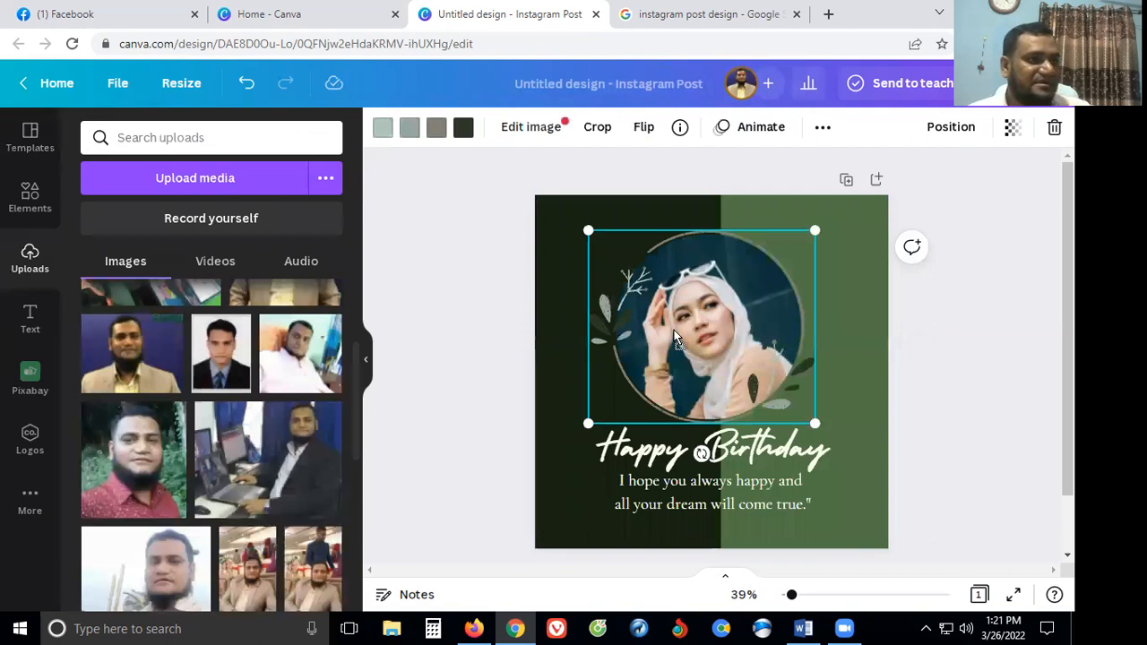
left_click_drag(133, 388, 806, 235)
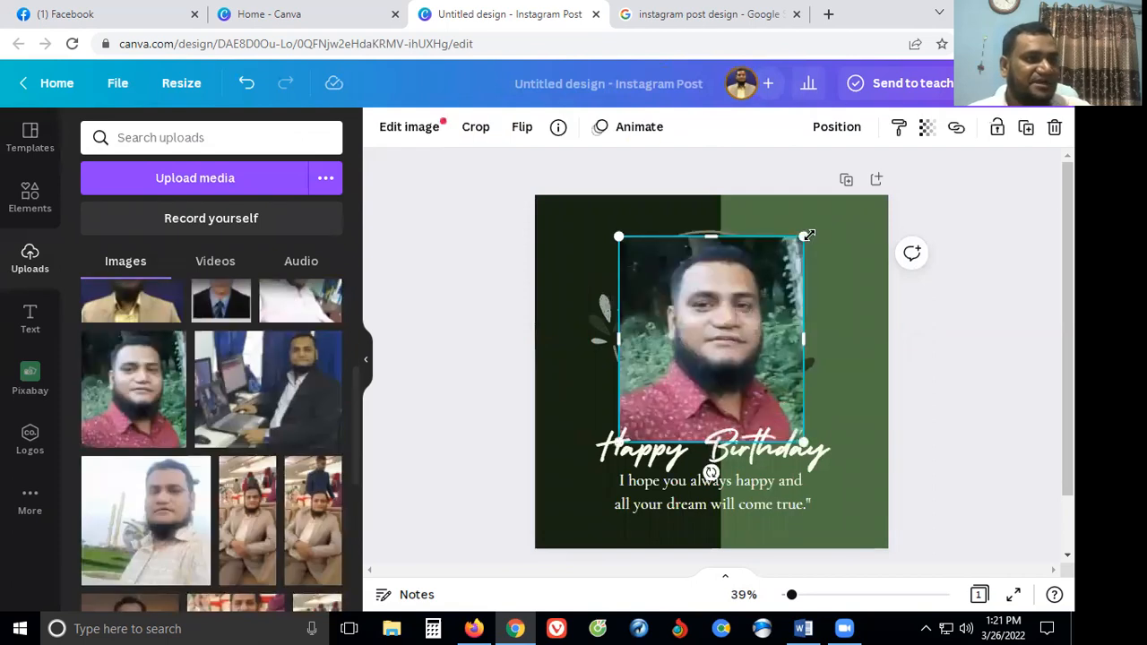
Step: Undo the portrait's enlargement, move it beside the circle, and remove the leaf-decorated ring around the circular photo
key("ctrl+z")
key("ctrl+z")
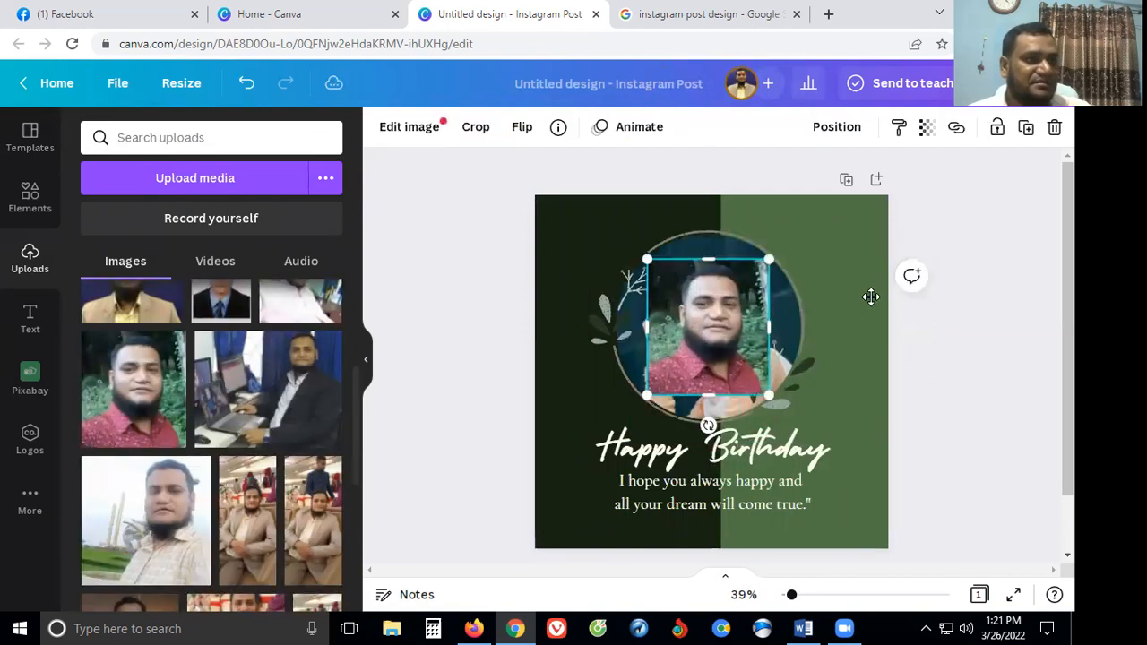
key("ctrl+z")
key("ctrl+z")
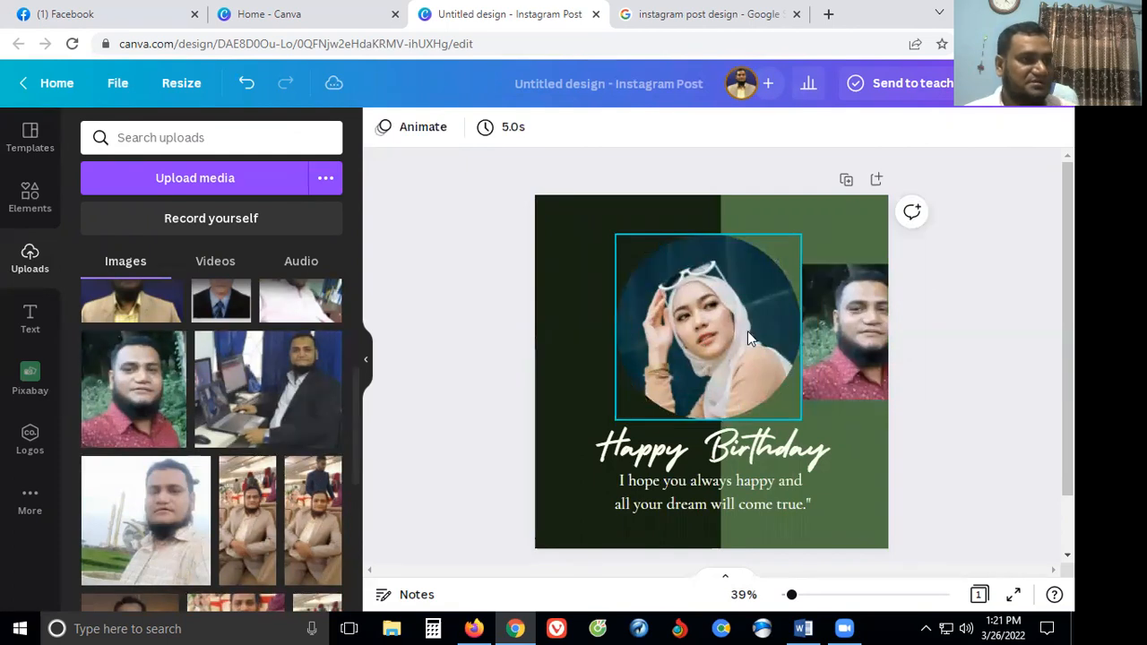
Step: Delete the woman's photo from the circular frame and fill the frame with the uploaded portrait
left_click(739, 332)
key("Delete")
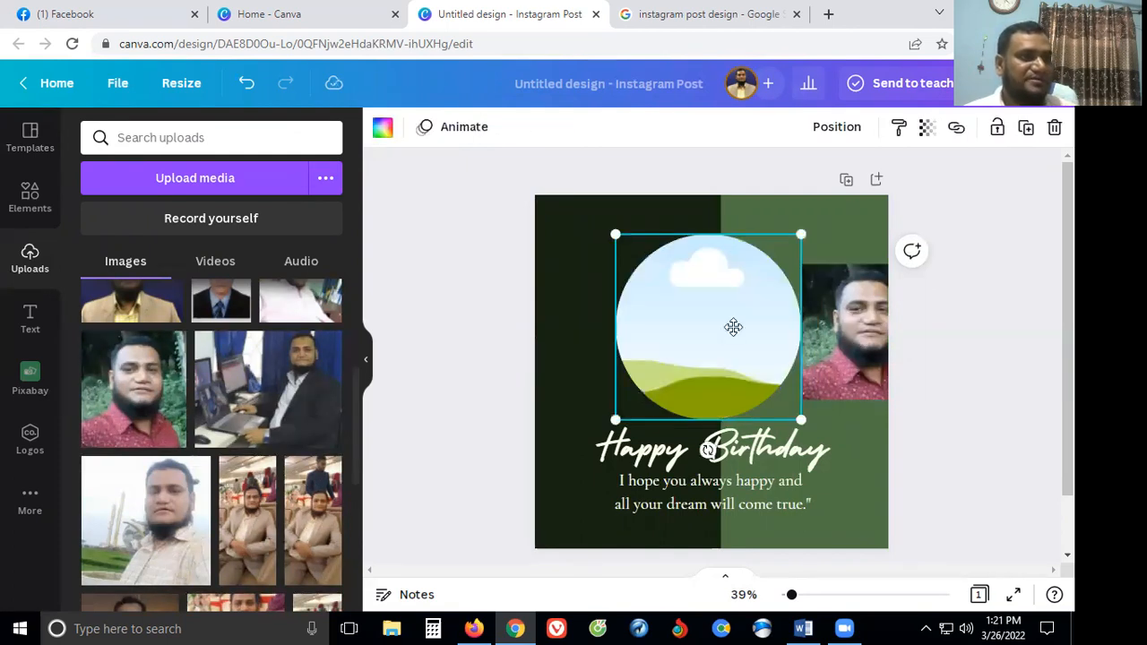
left_click_drag(821, 356, 820, 348)
Step: Recolor the green half of the page background to turquoise
left_click(848, 264)
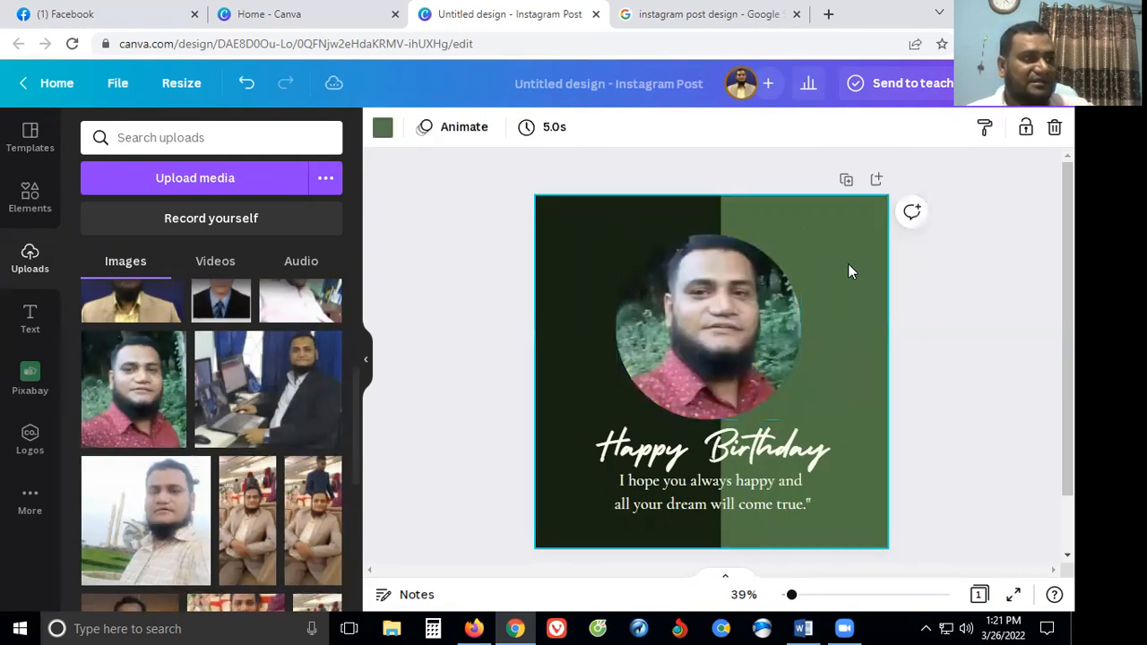
left_click(383, 128)
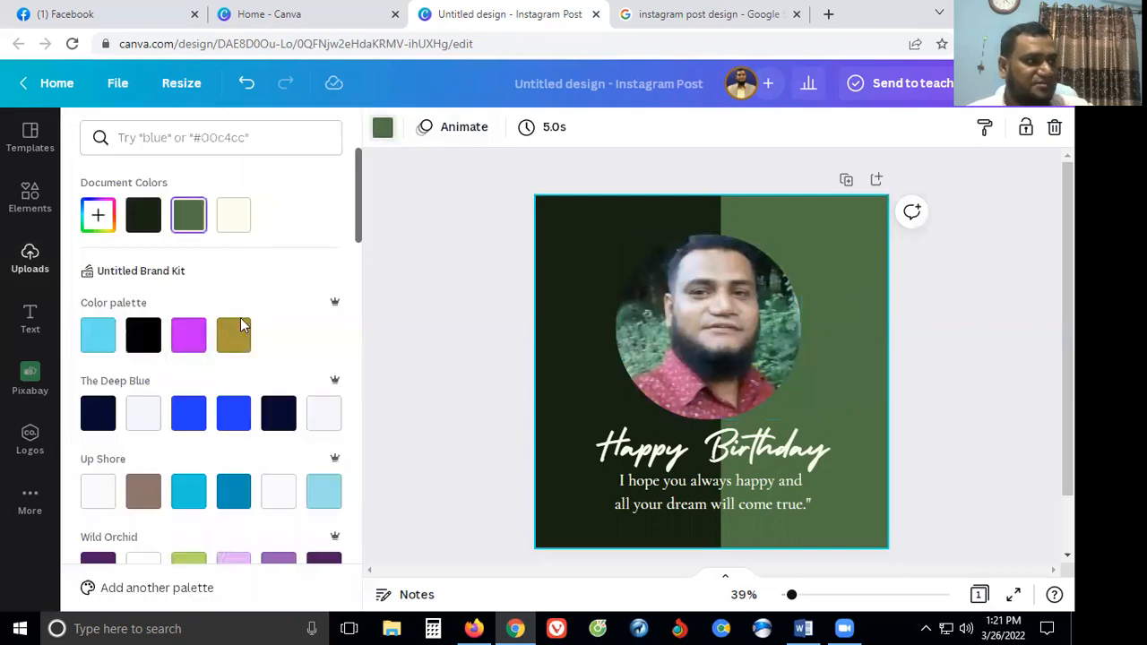
left_click(320, 410)
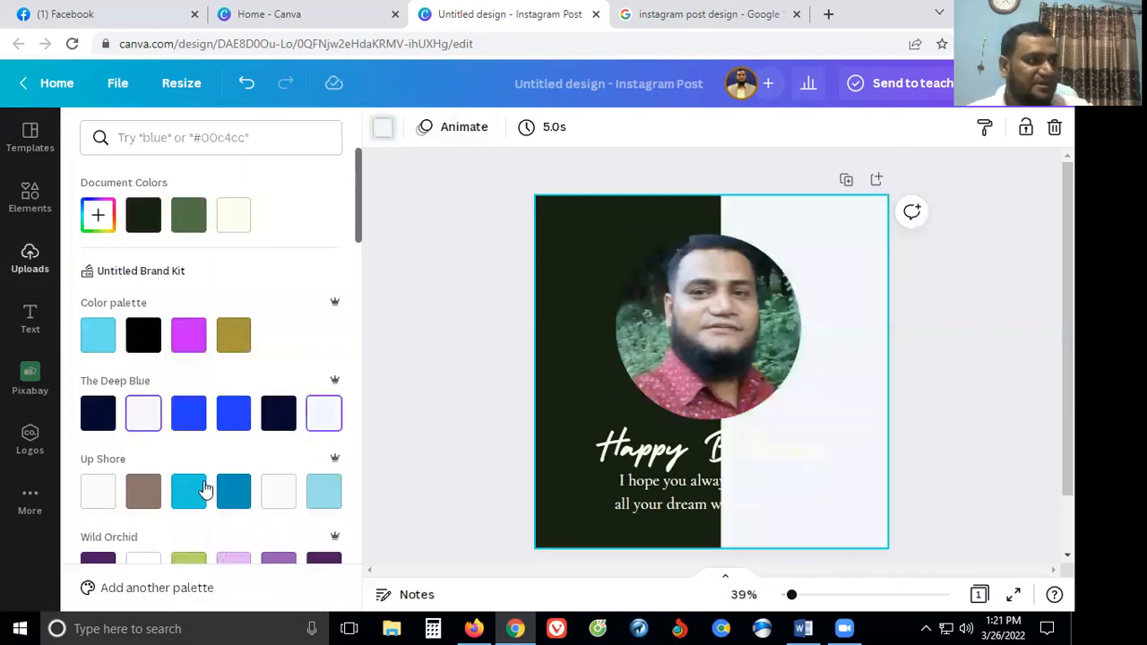
left_click(226, 430)
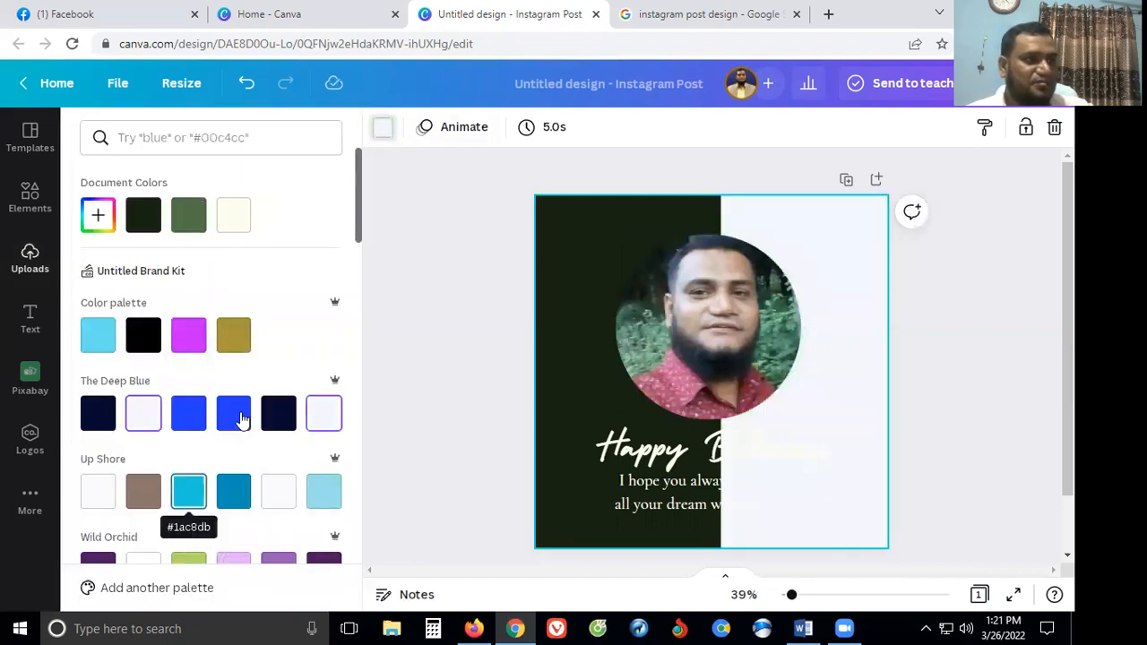
scroll(225, 482, "down", 3)
left_click(234, 472)
scroll(234, 473, "down", 4)
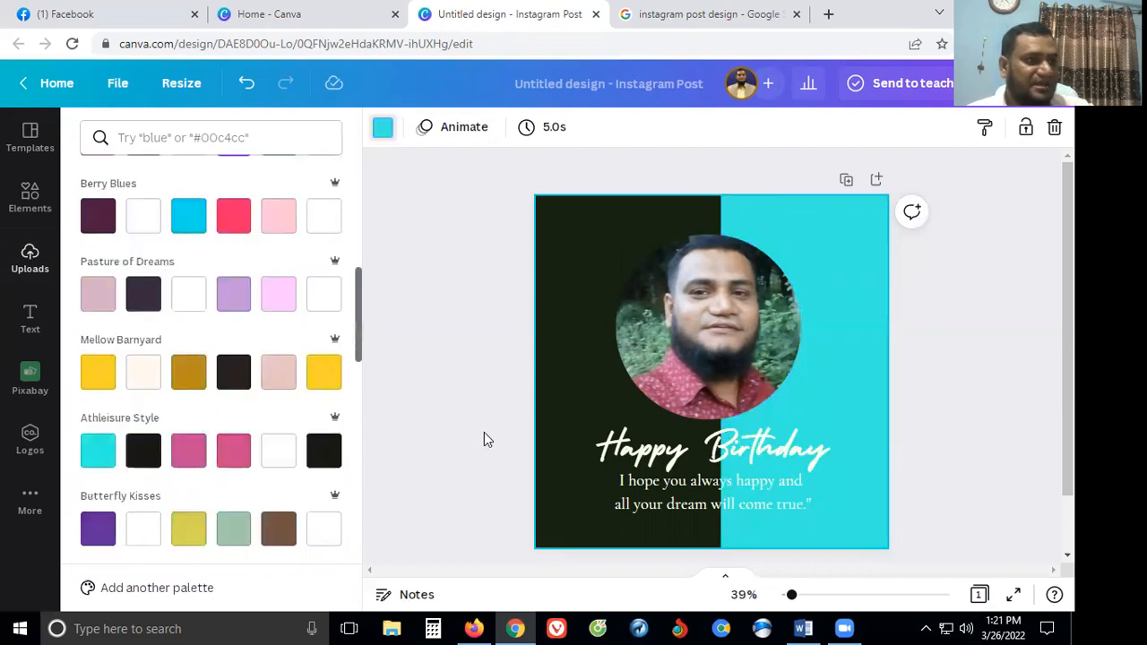
Step: Recolor the "Happy Birthday" heading, trying turquoise, white and light orange before settling on the default red
scroll(739, 380, "down", 2)
left_click(708, 381)
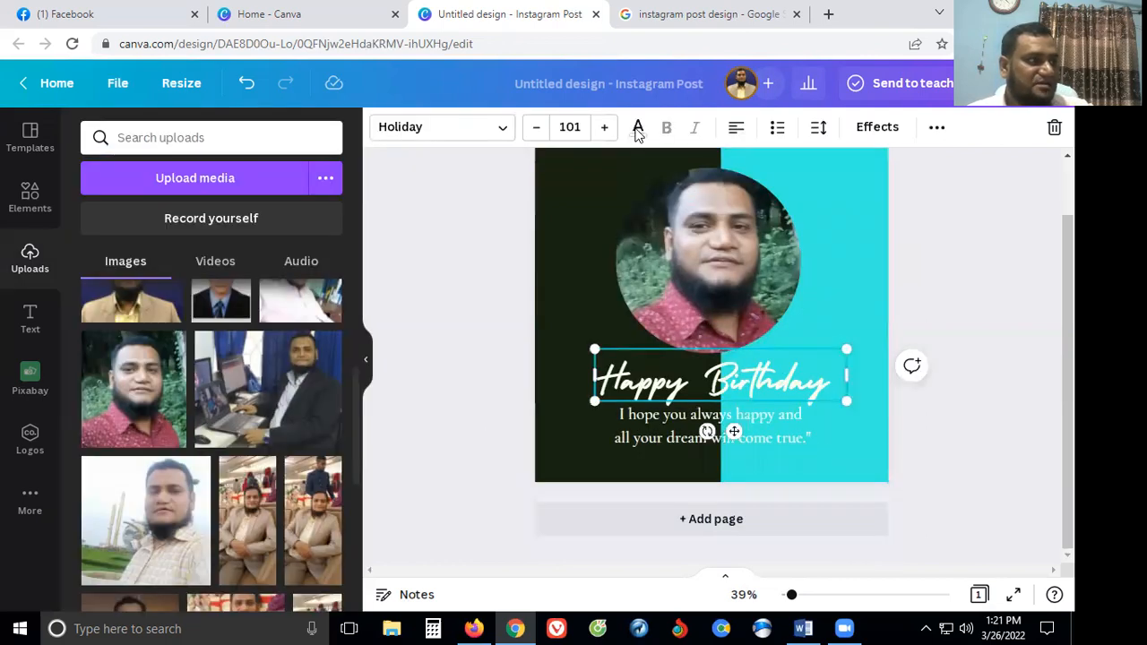
left_click(637, 126)
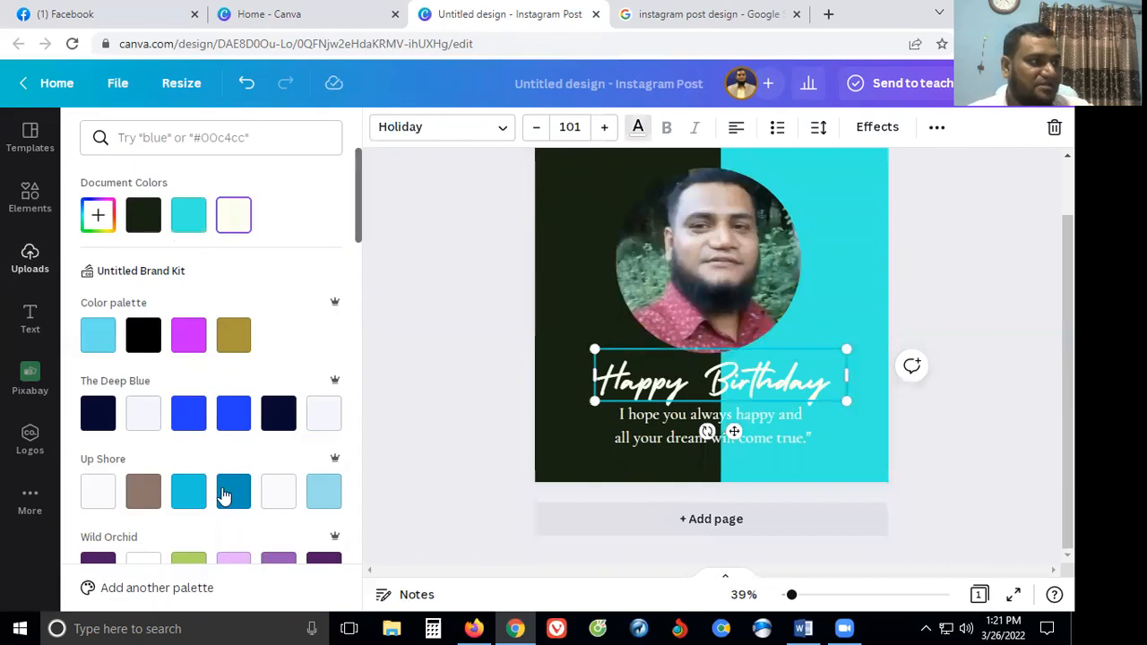
scroll(221, 475, "down", 5)
left_click(90, 461)
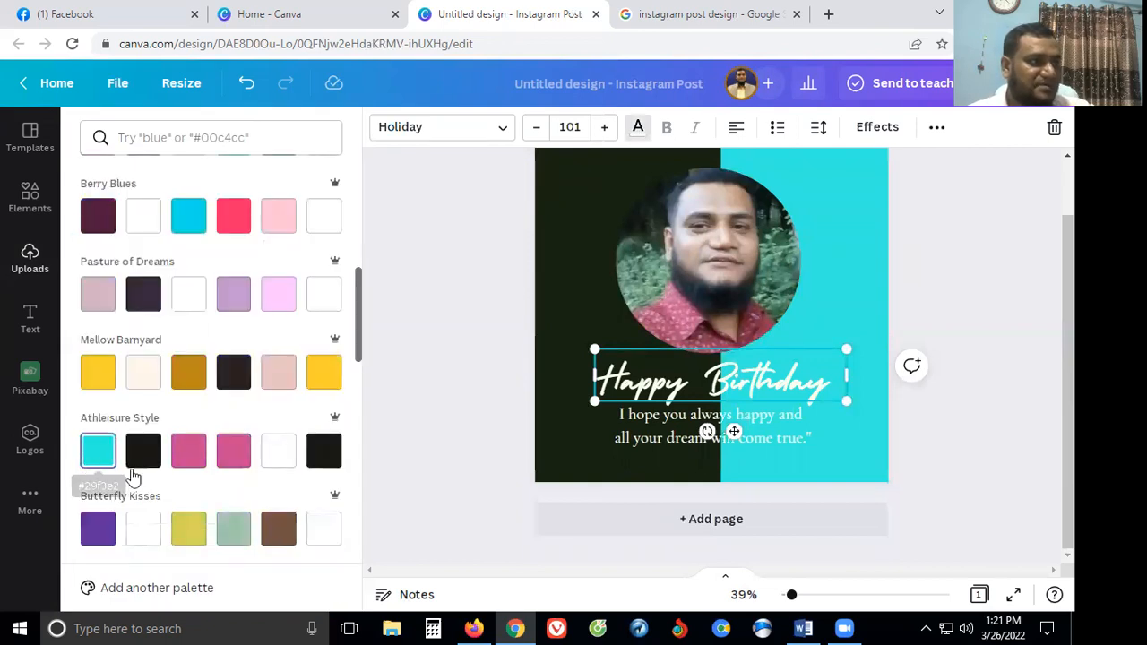
scroll(273, 475, "down", 4)
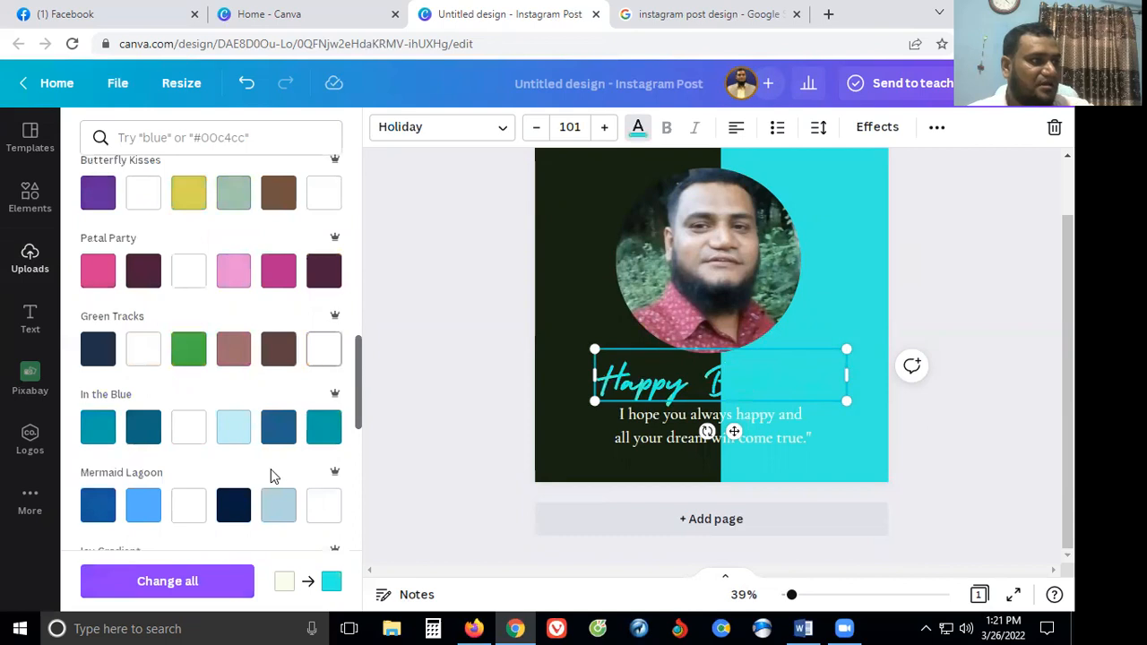
scroll(166, 457, "down", 2)
left_click(153, 481)
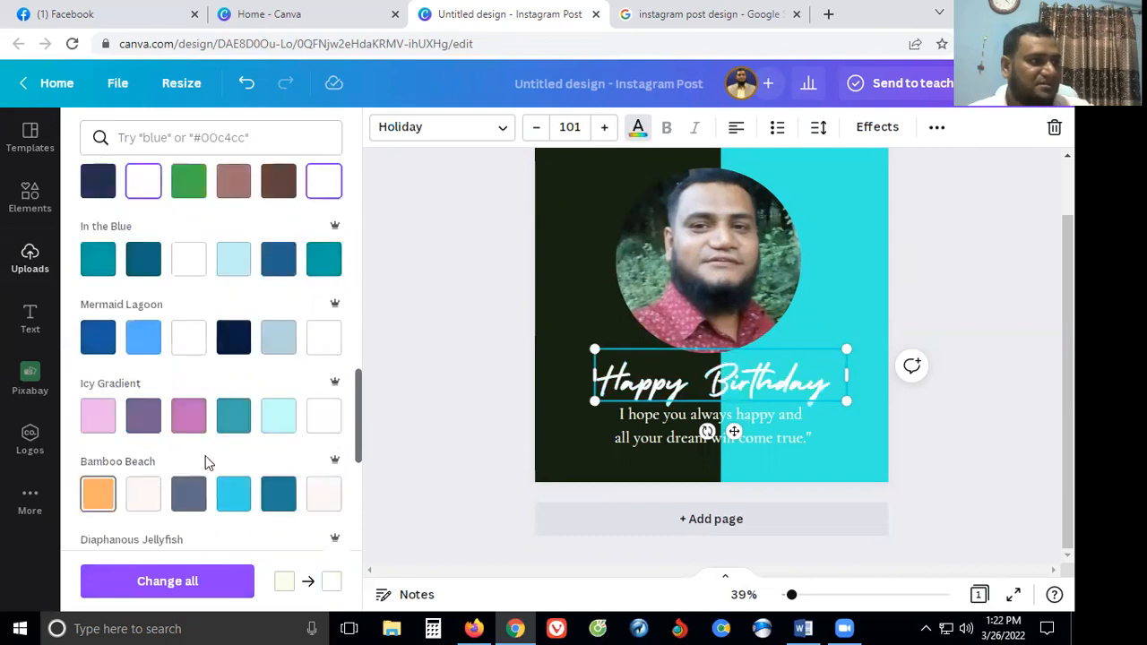
scroll(208, 461, "down", 4)
scroll(110, 435, "down", 5)
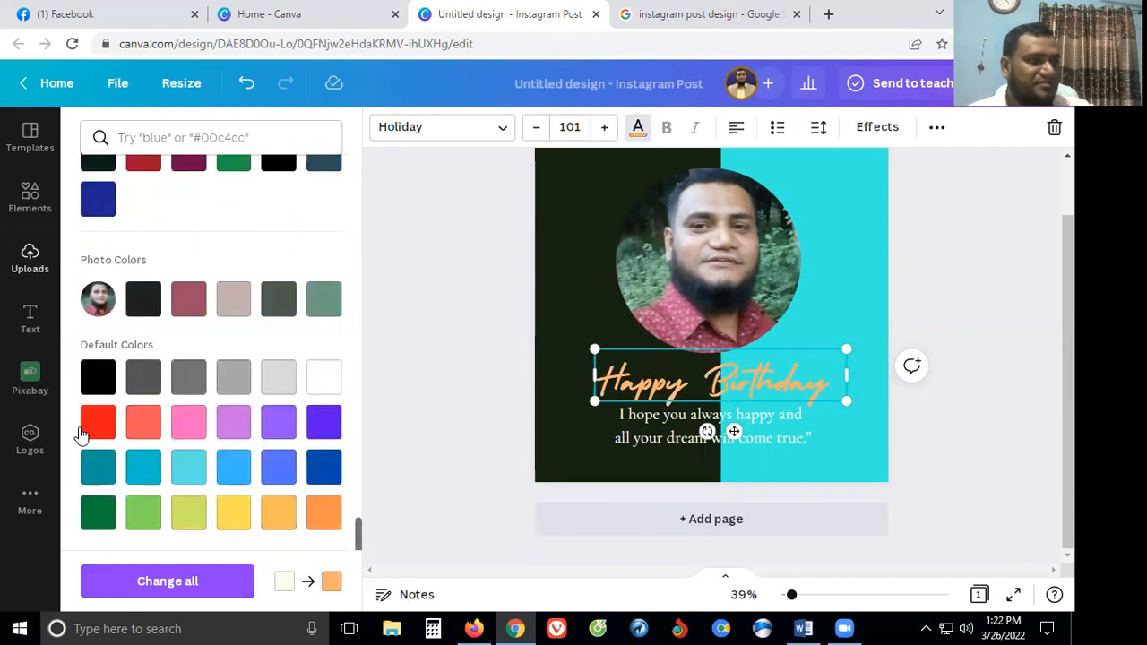
left_click(98, 422)
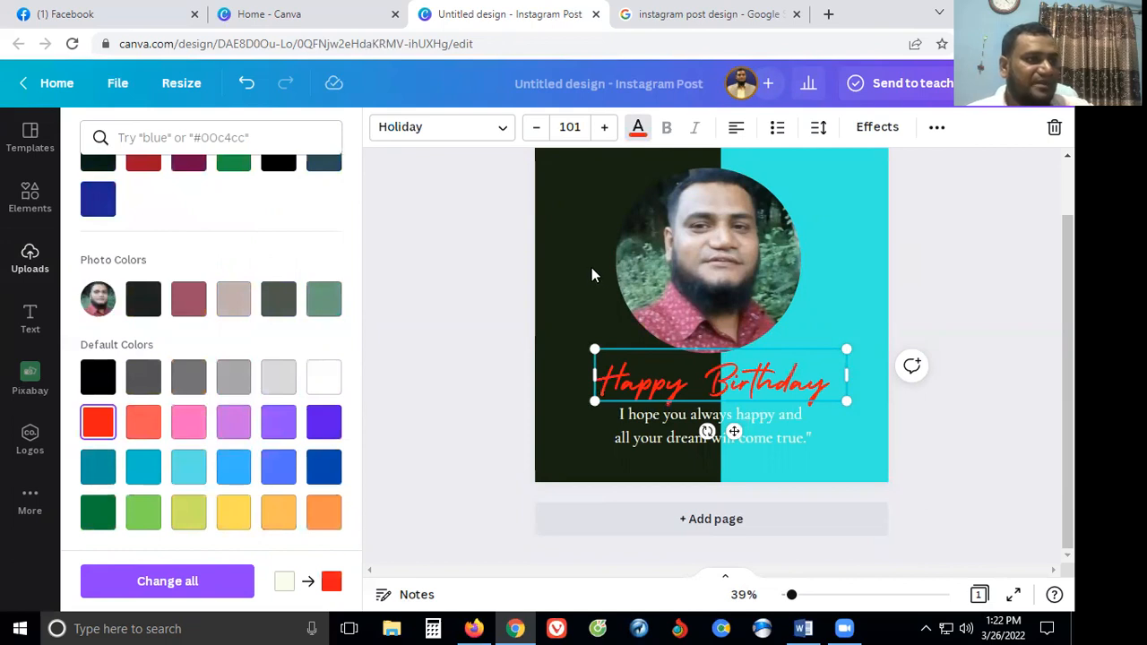
Step: Recolor the dark half of the page, trying blue and yellow before settling on the pink of the Center of Life palette
left_click(547, 233)
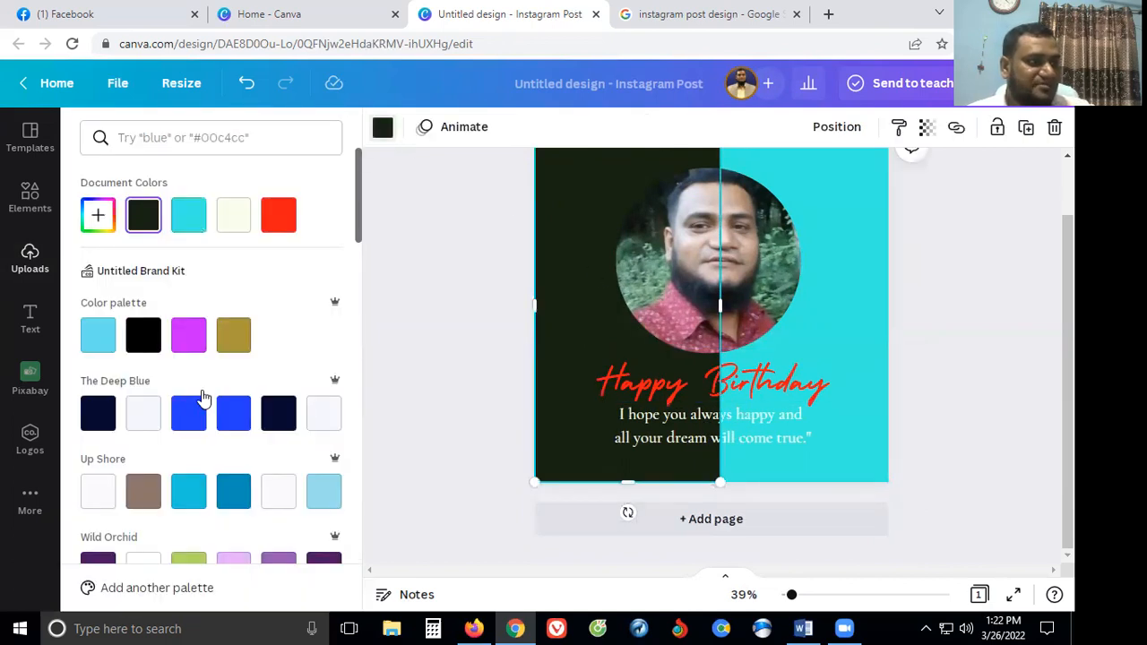
left_click(228, 408)
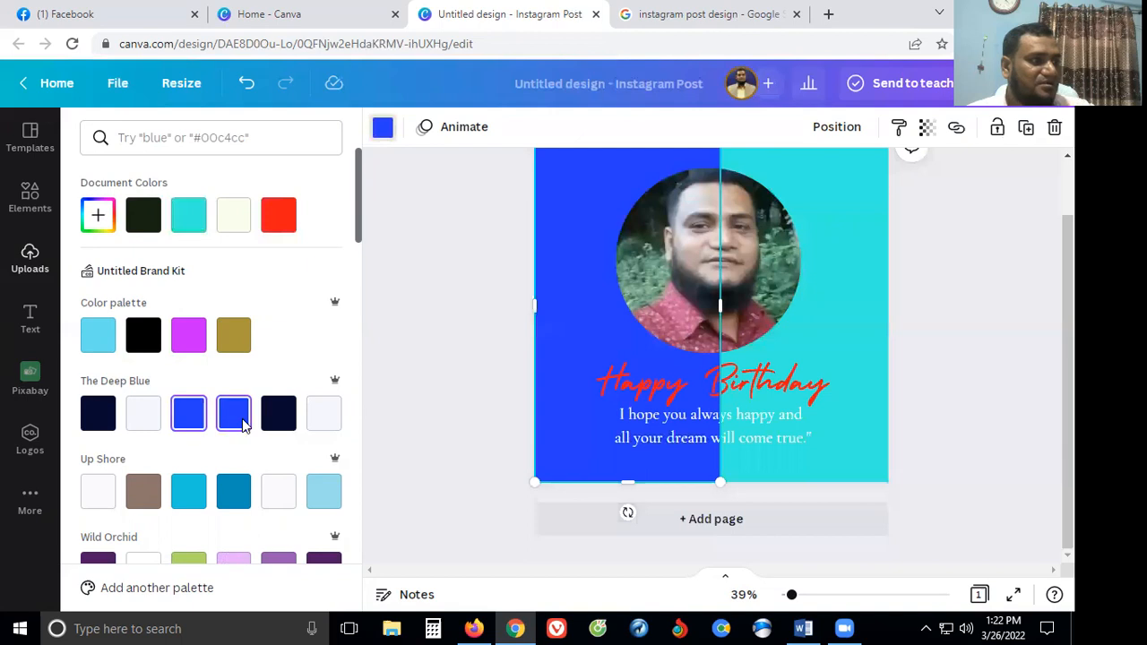
scroll(314, 353, "down", 5)
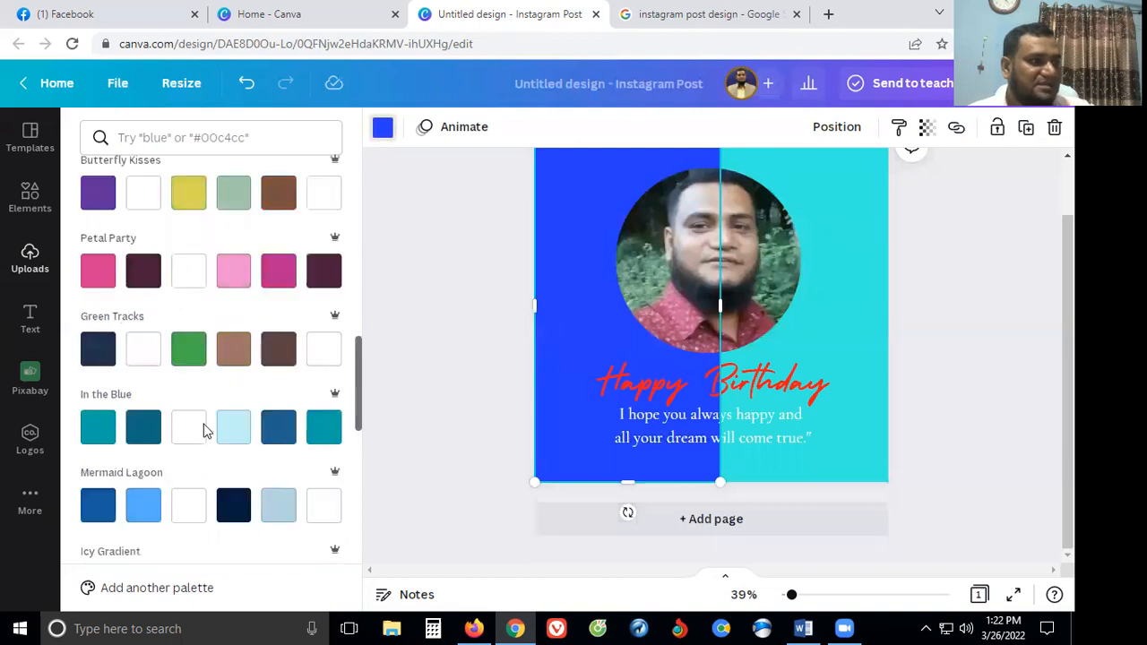
scroll(189, 404, "down", 5)
left_click(189, 398)
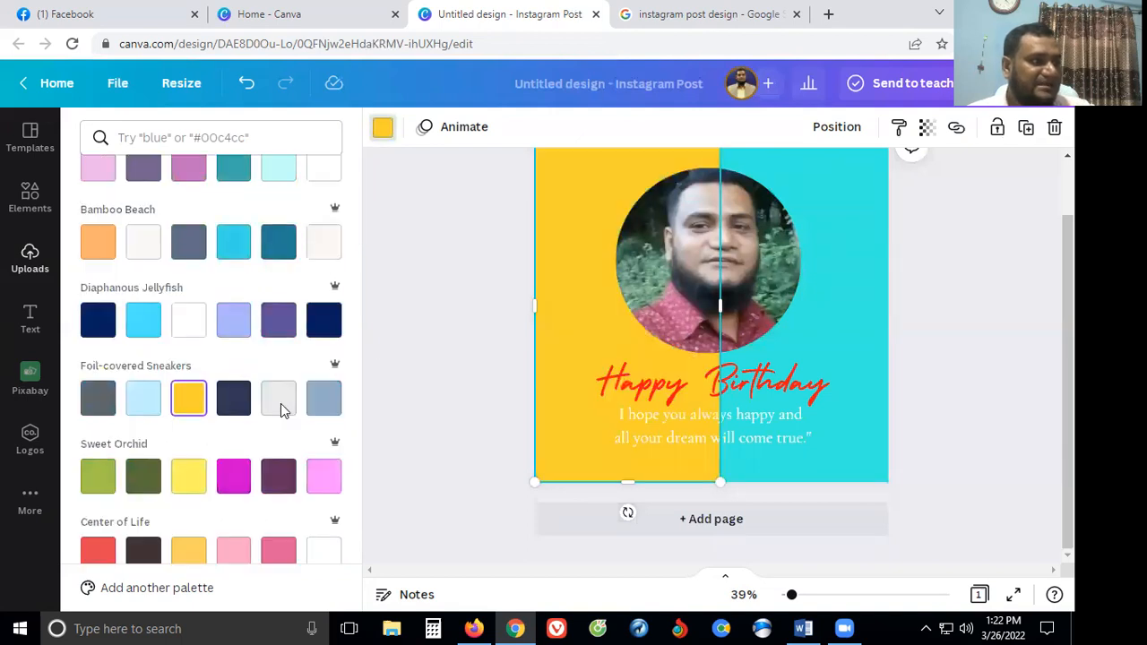
scroll(278, 311, "down", 3)
left_click(279, 302)
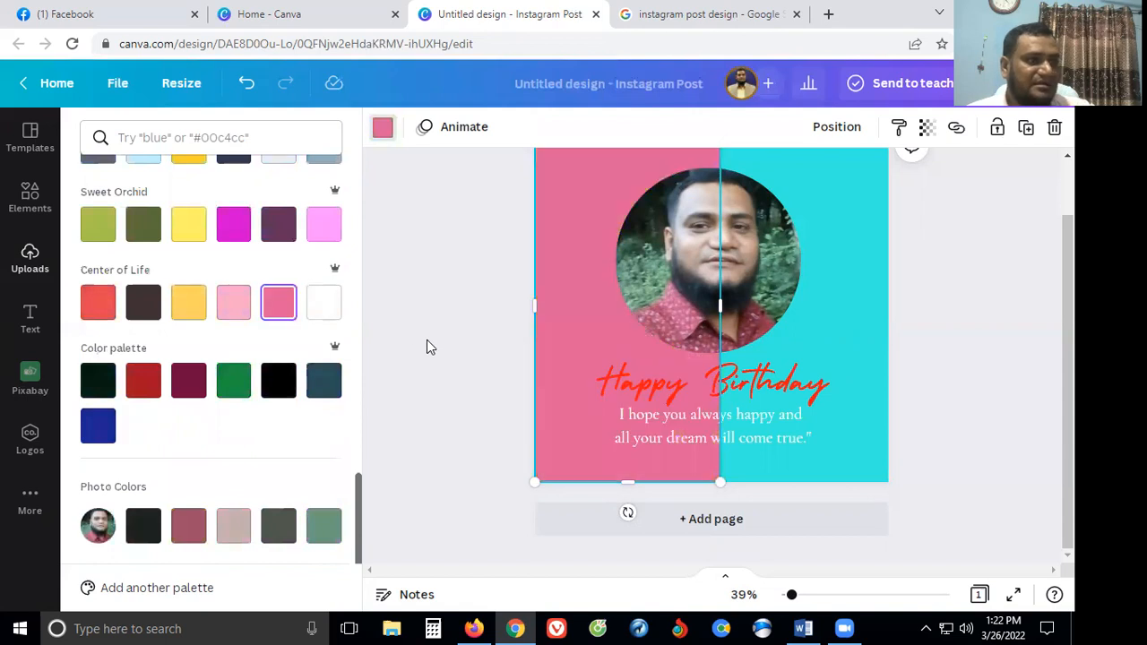
left_click(949, 345)
left_click(948, 345)
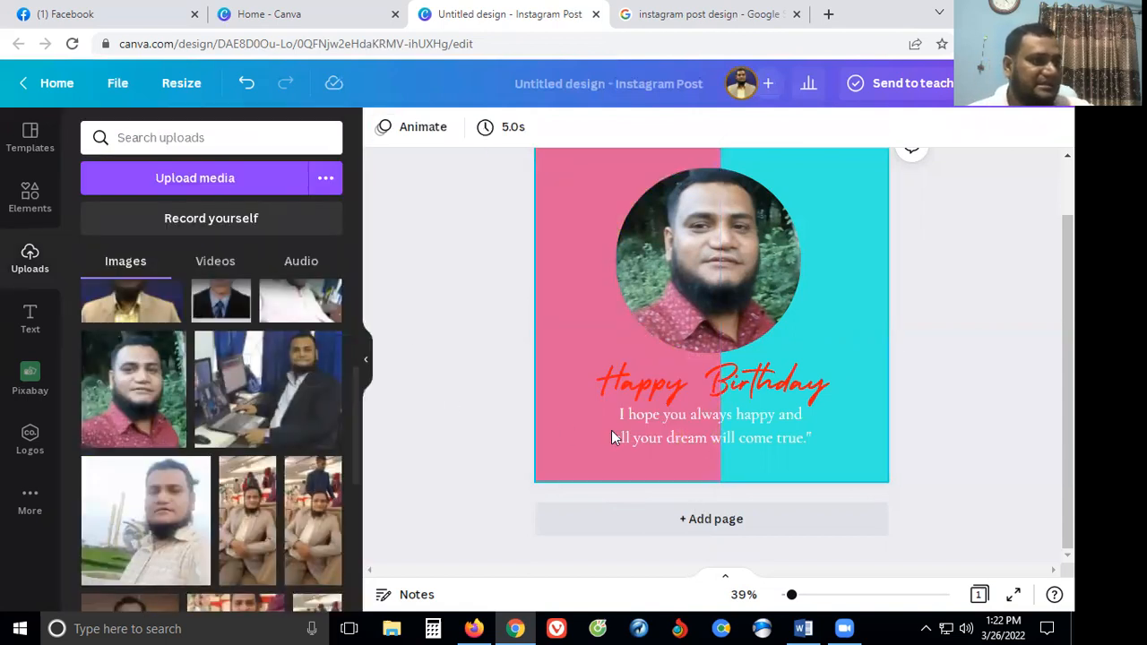
Step: Recolor the red "Happy Birthday" heading to the off-white document color
left_click(612, 370)
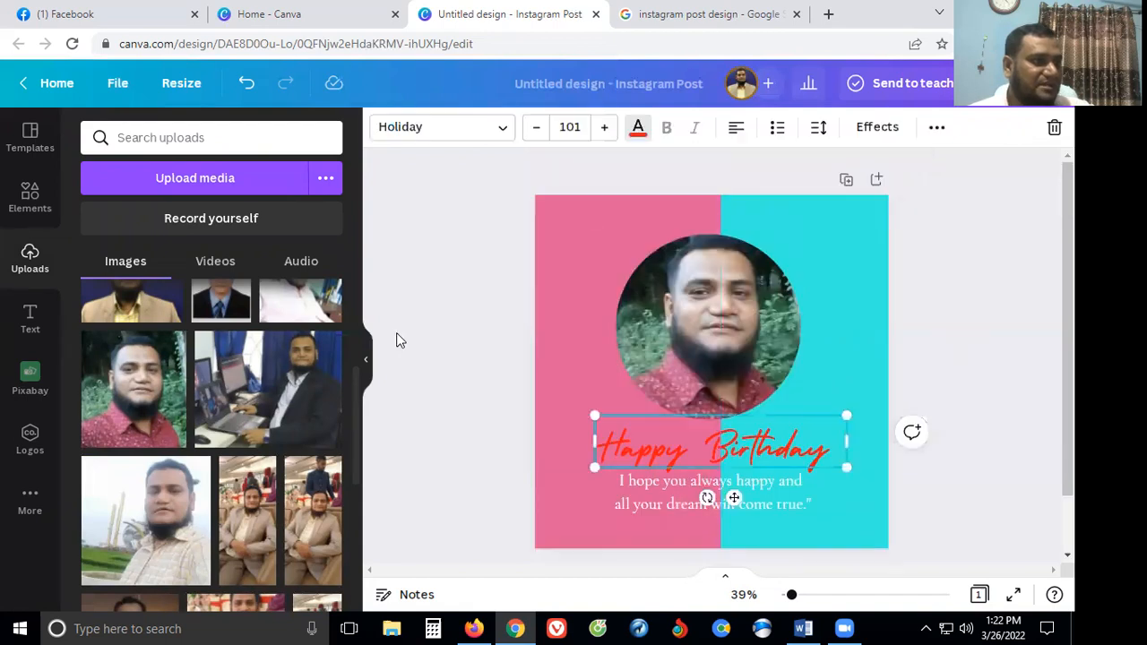
left_click(244, 217)
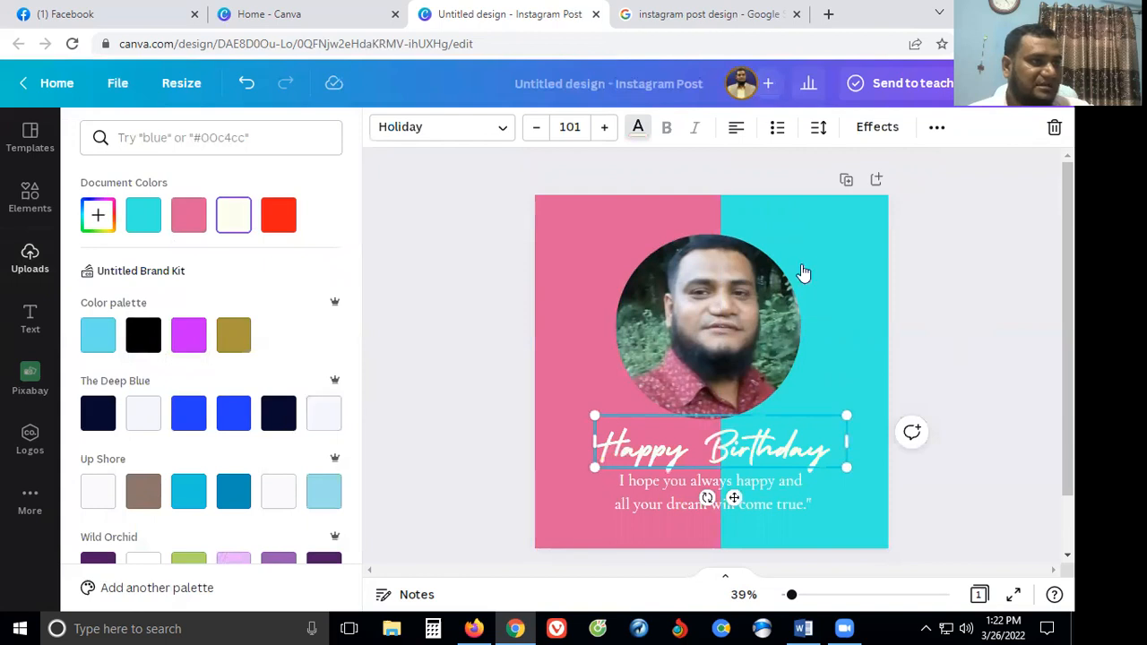
left_click(638, 126)
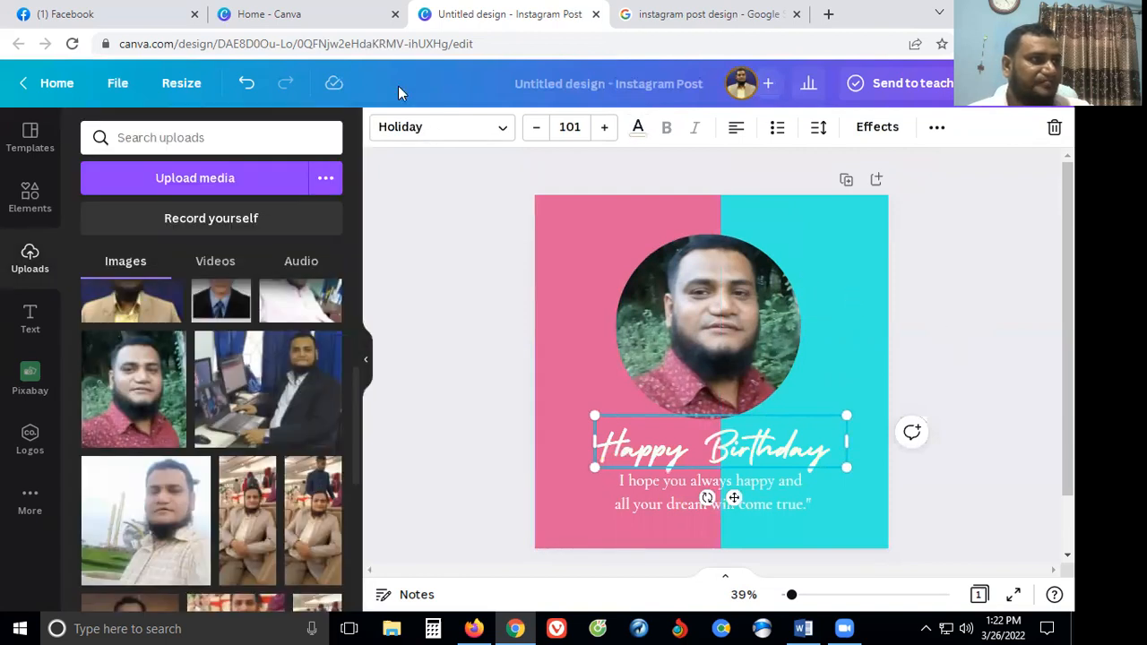
Step: Recolor the turquoise half of the page background to the mustard yellow of the Butterfly Kisses palette
left_click(374, 179)
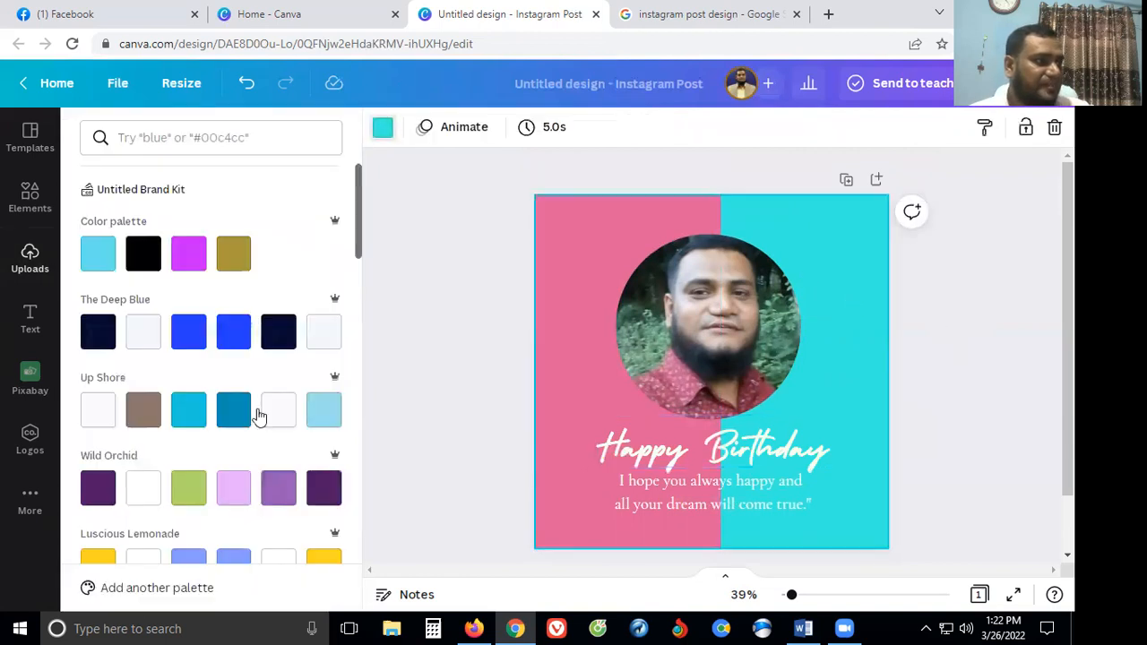
scroll(189, 448, "down", 5)
left_click(190, 446)
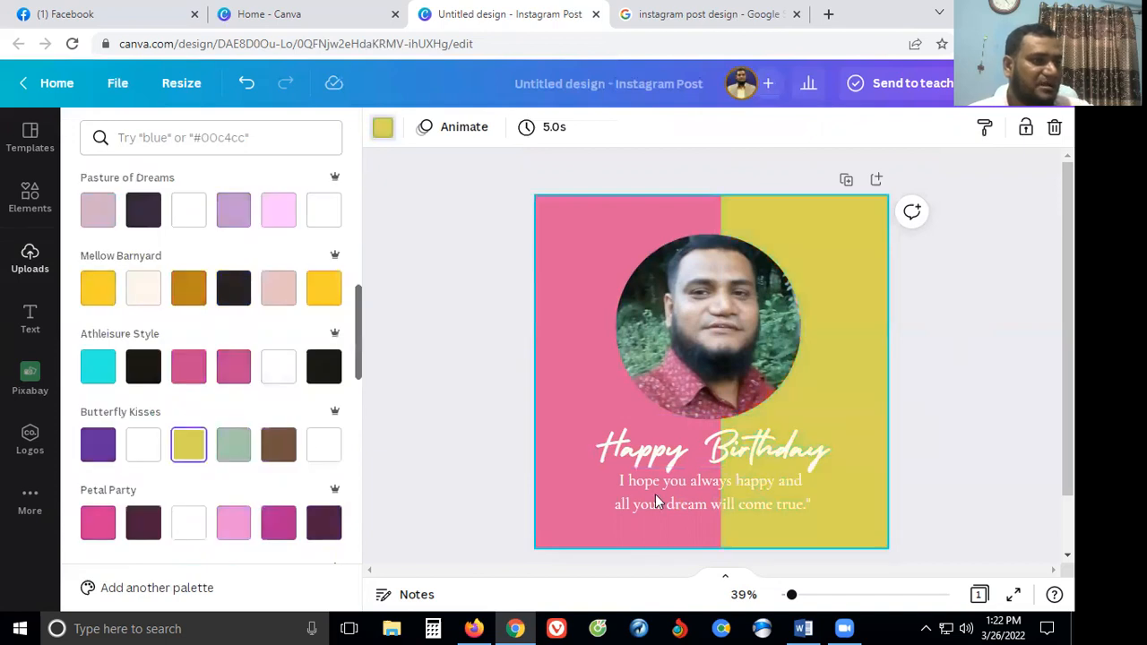
Step: Try blue and coral red on the "Happy Birthday" heading, and set it to the white of the Green Tracks palette
left_click(712, 443)
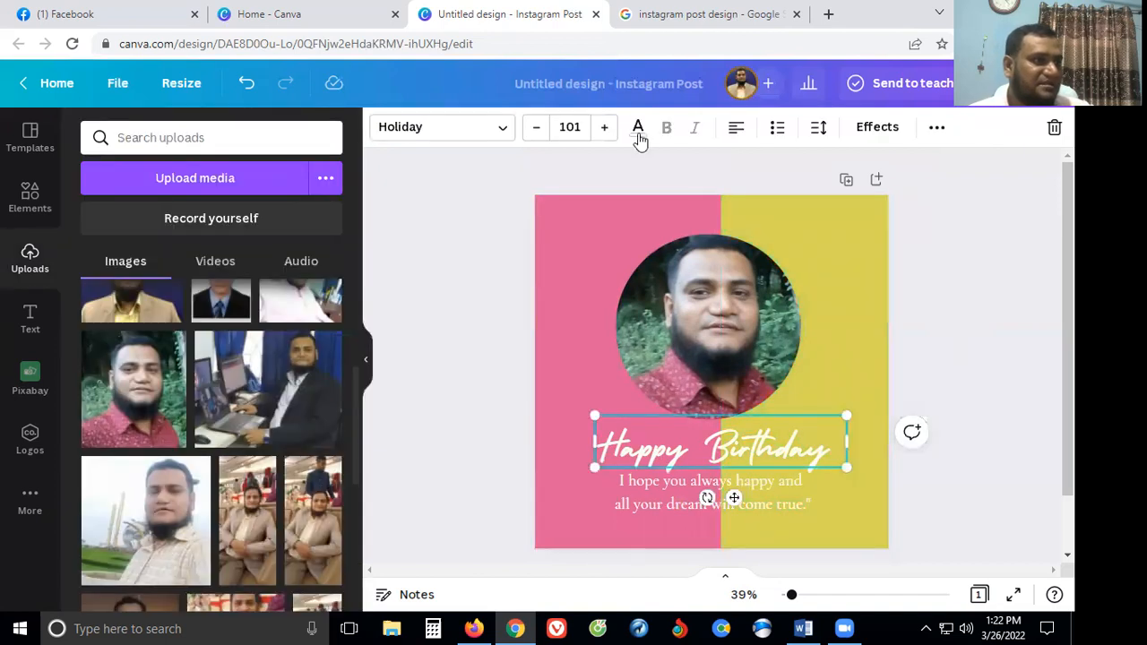
left_click(637, 127)
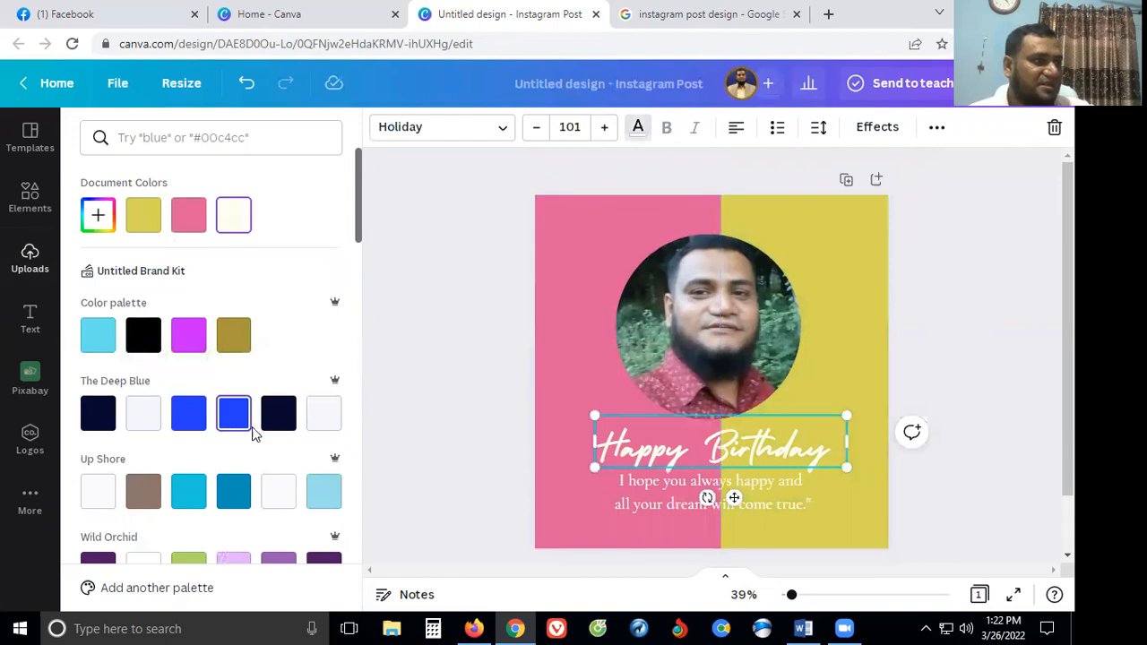
left_click(235, 415)
scroll(233, 404, "down", 4)
left_click(233, 400)
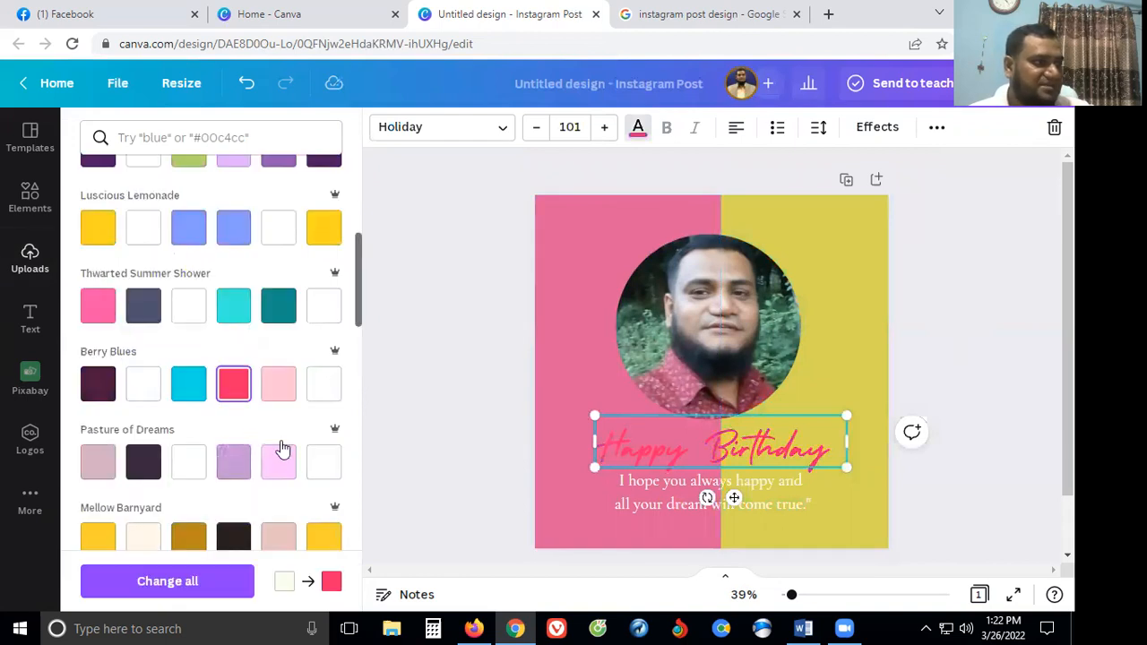
scroll(296, 412, "down", 5)
left_click(324, 355)
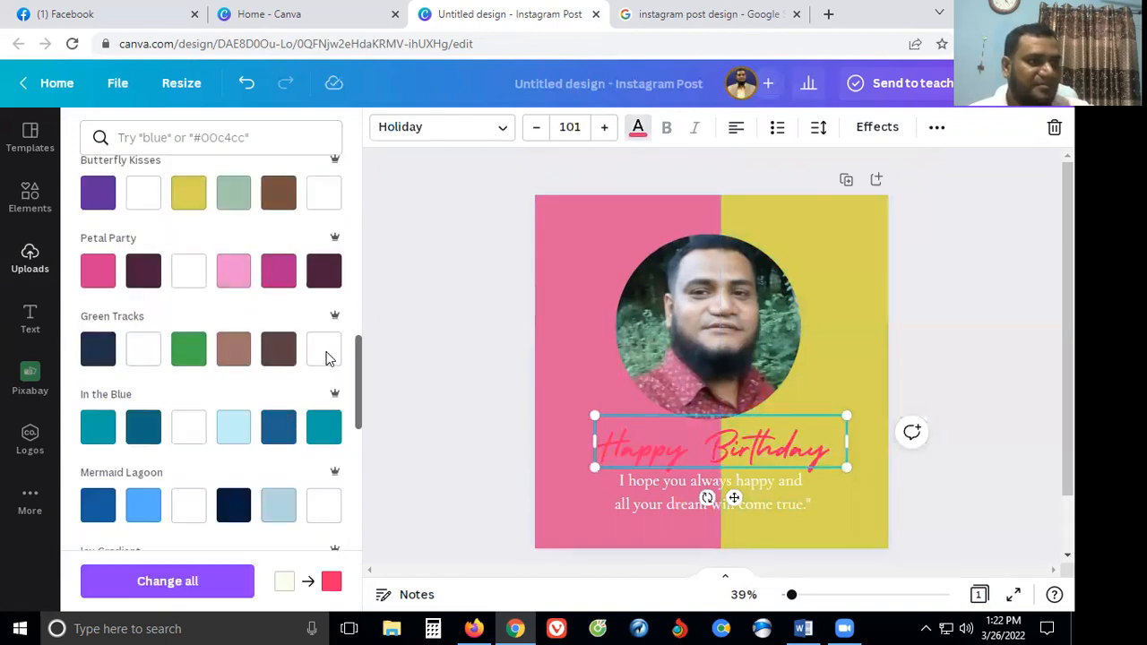
key("Escape")
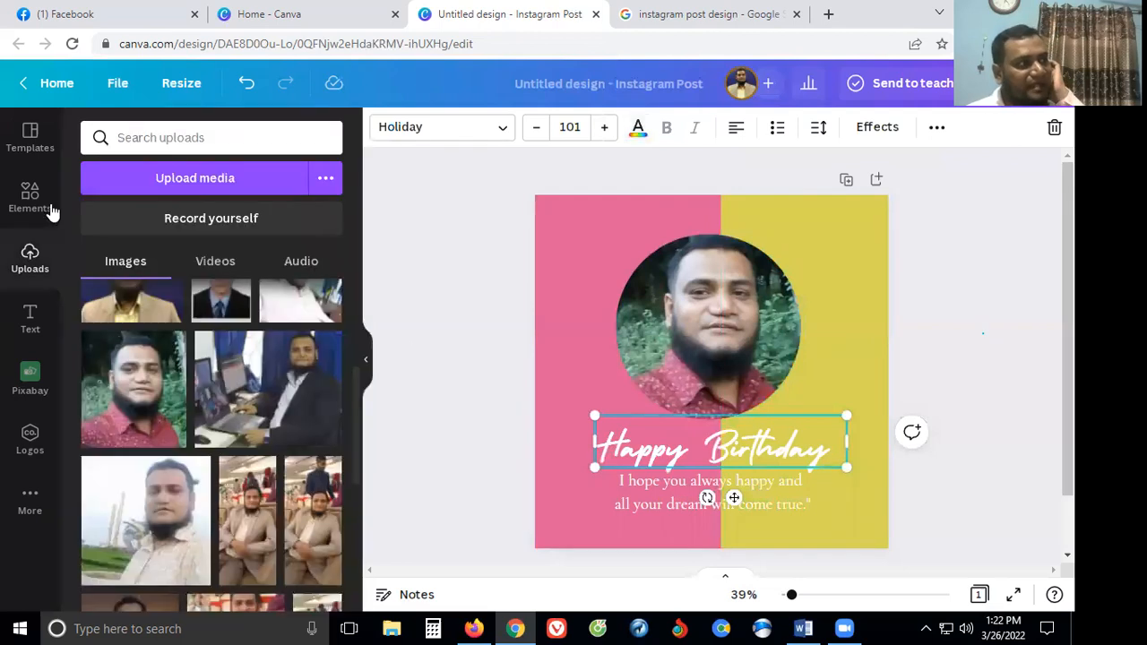
key("Escape")
Step: Browse the Birthday Instagram Post templates and apply the one with colorful cupcakes and "Wish you all the best"
left_click(57, 210)
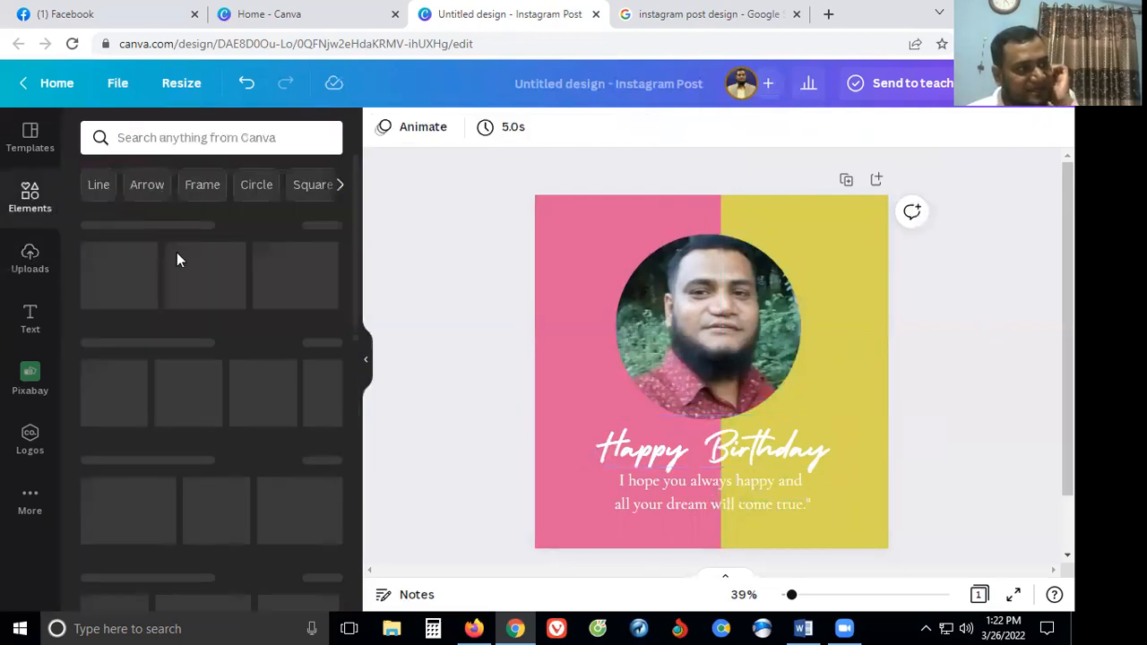
left_click(36, 150)
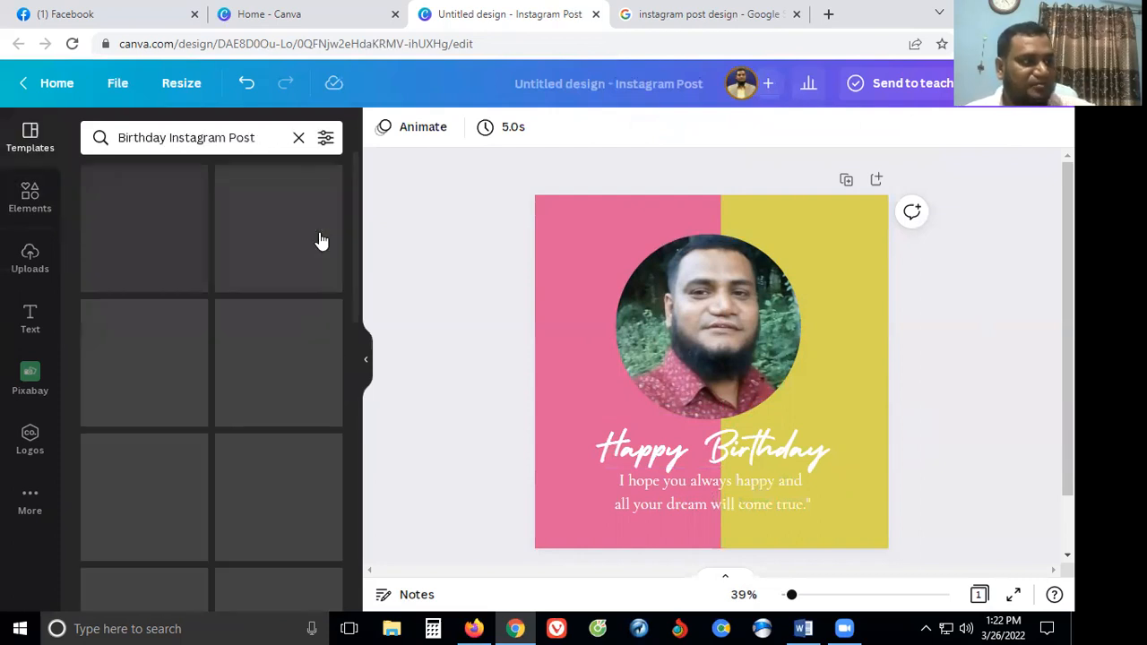
scroll(280, 390, "down", 2)
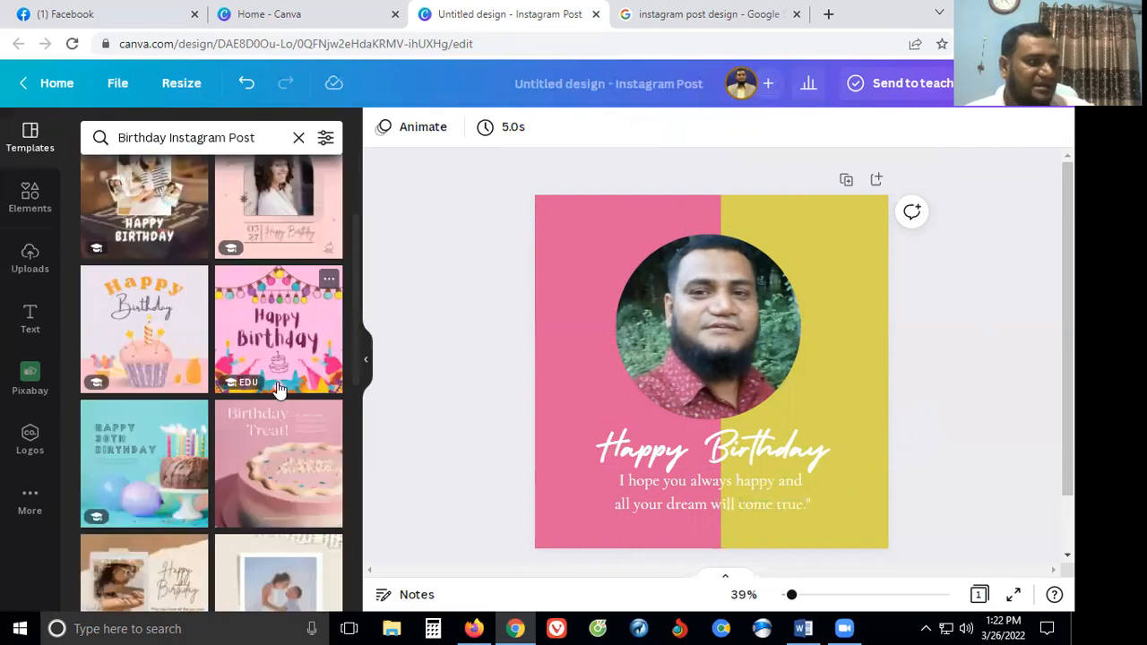
scroll(279, 390, "down", 3)
scroll(278, 387, "down", 3)
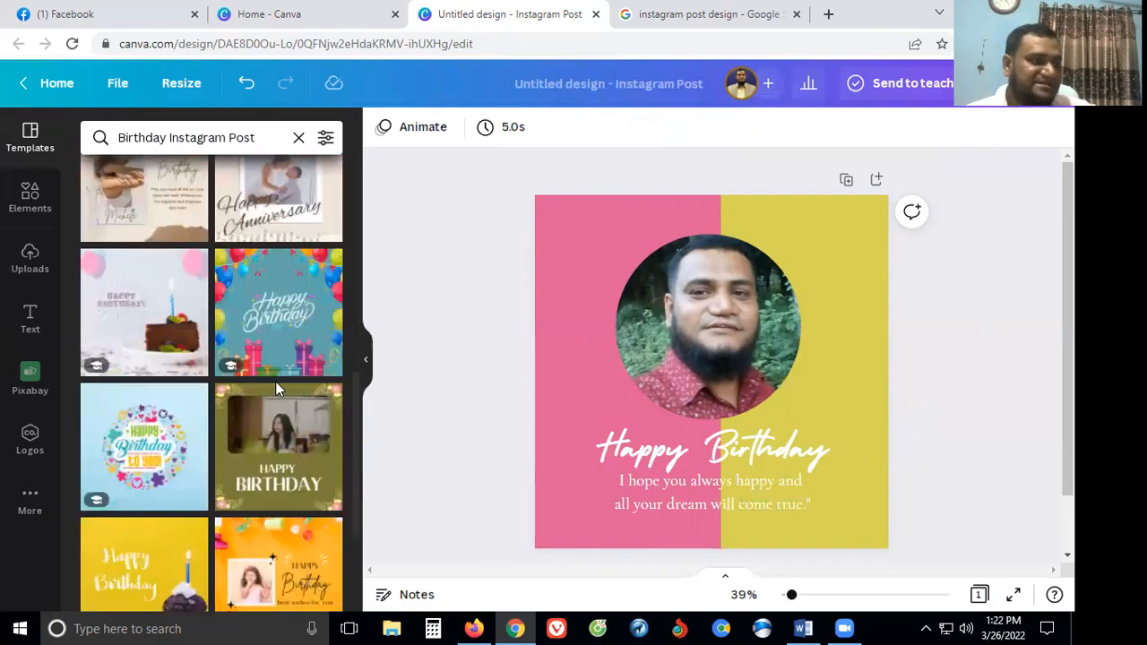
scroll(278, 392, "down", 1)
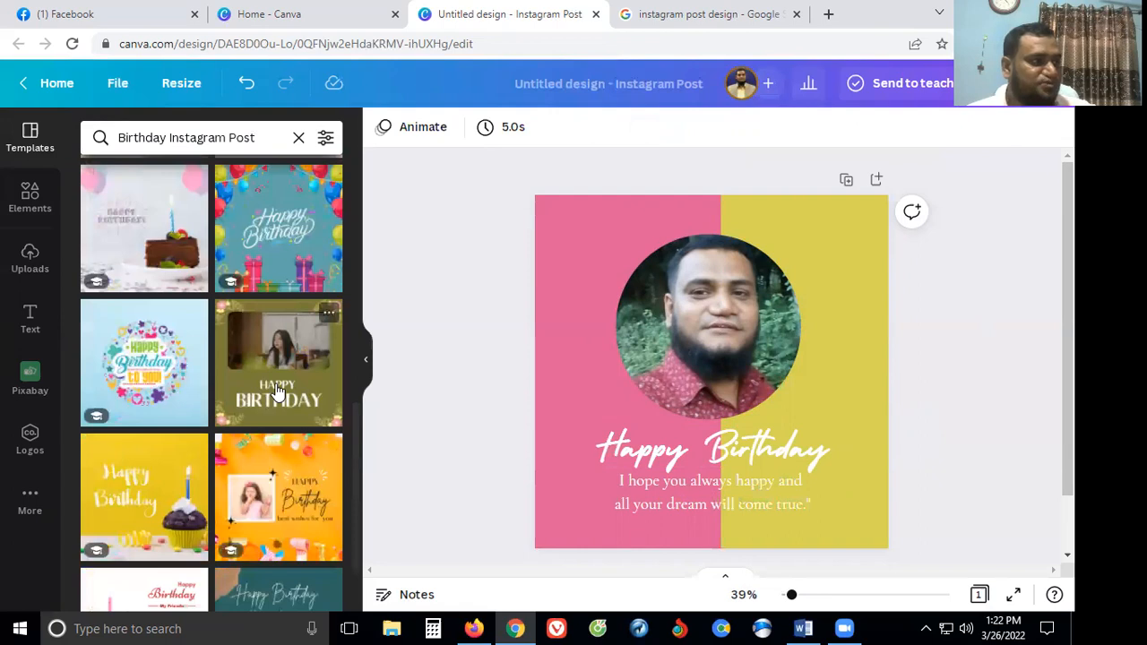
scroll(278, 392, "down", 4)
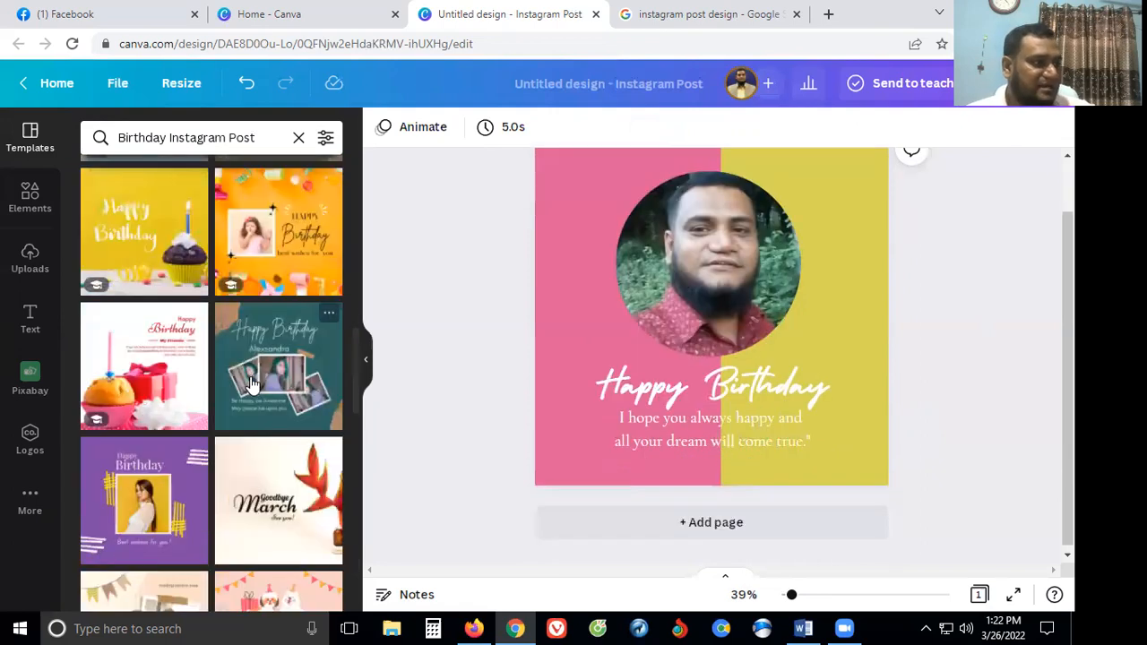
scroll(251, 384, "down", 5)
scroll(251, 384, "down", 4)
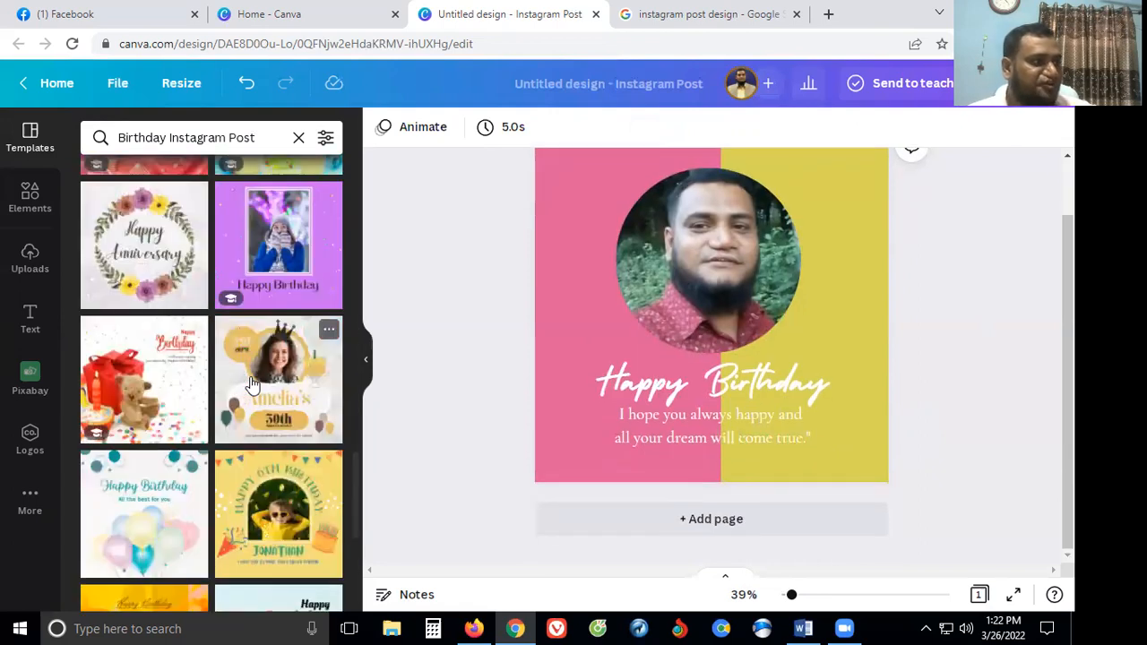
scroll(269, 412, "down", 3)
scroll(273, 423, "down", 2)
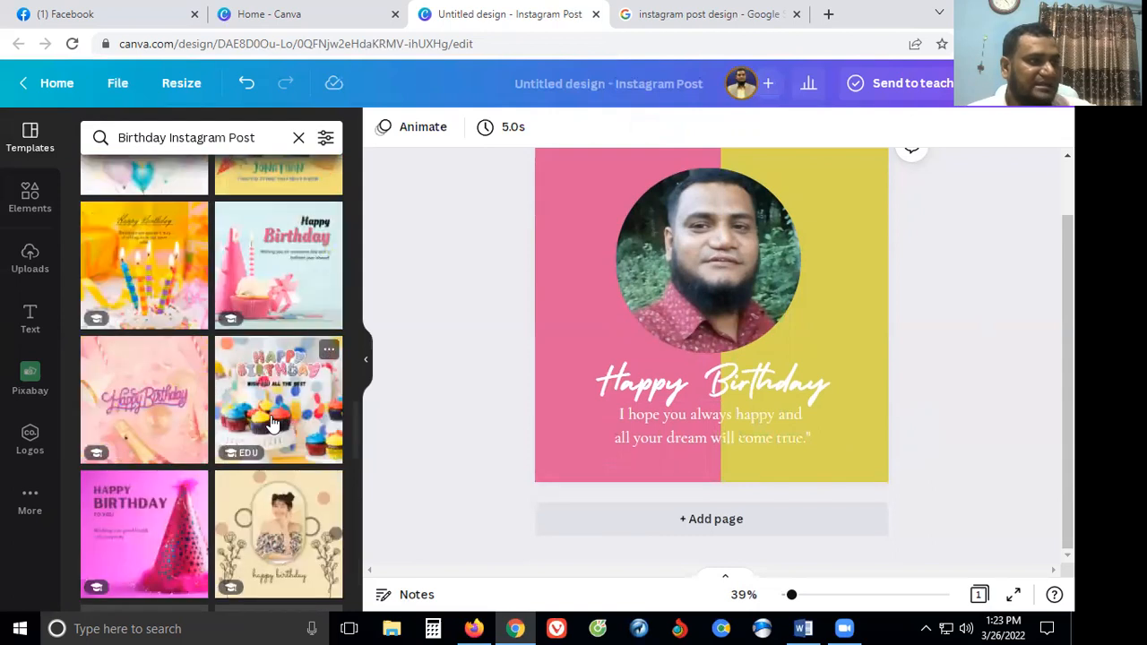
left_click(273, 423)
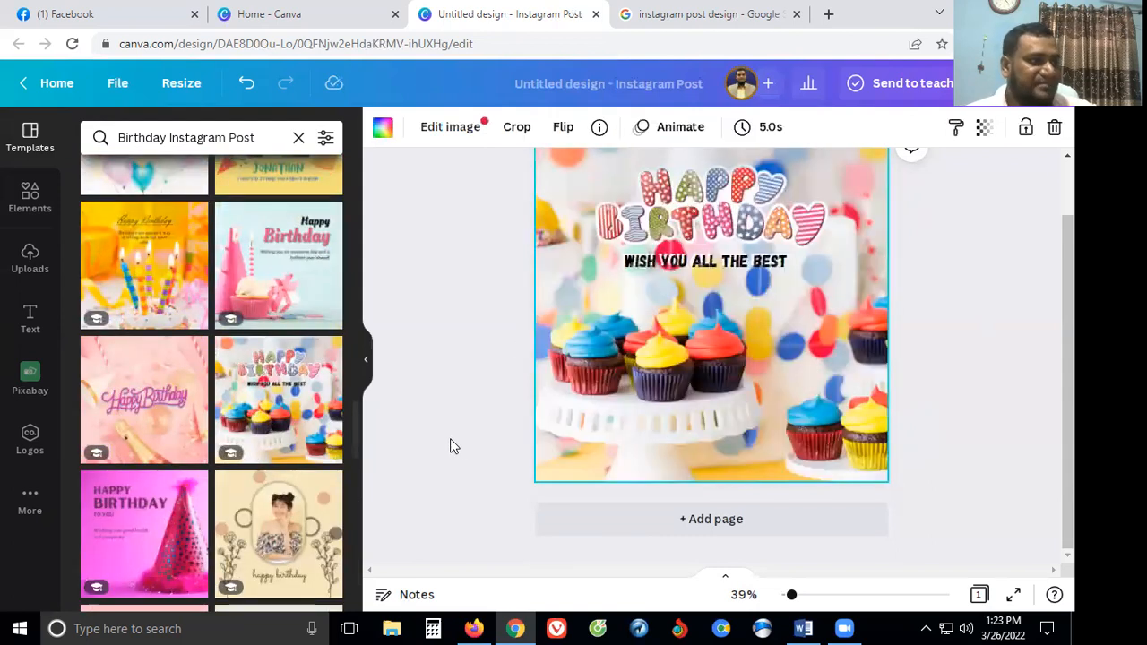
Step: Try the beige floral birthday template with the woman's portrait, and replace it with the black photo-collage birthday template
scroll(255, 310, "down", 3)
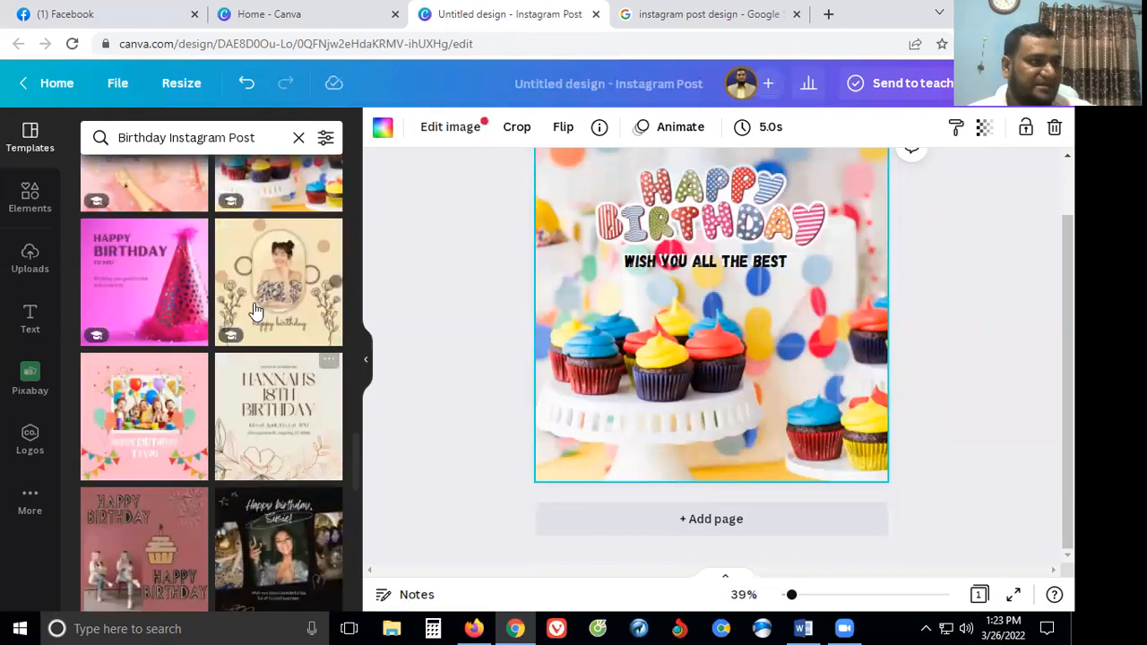
left_click(255, 310)
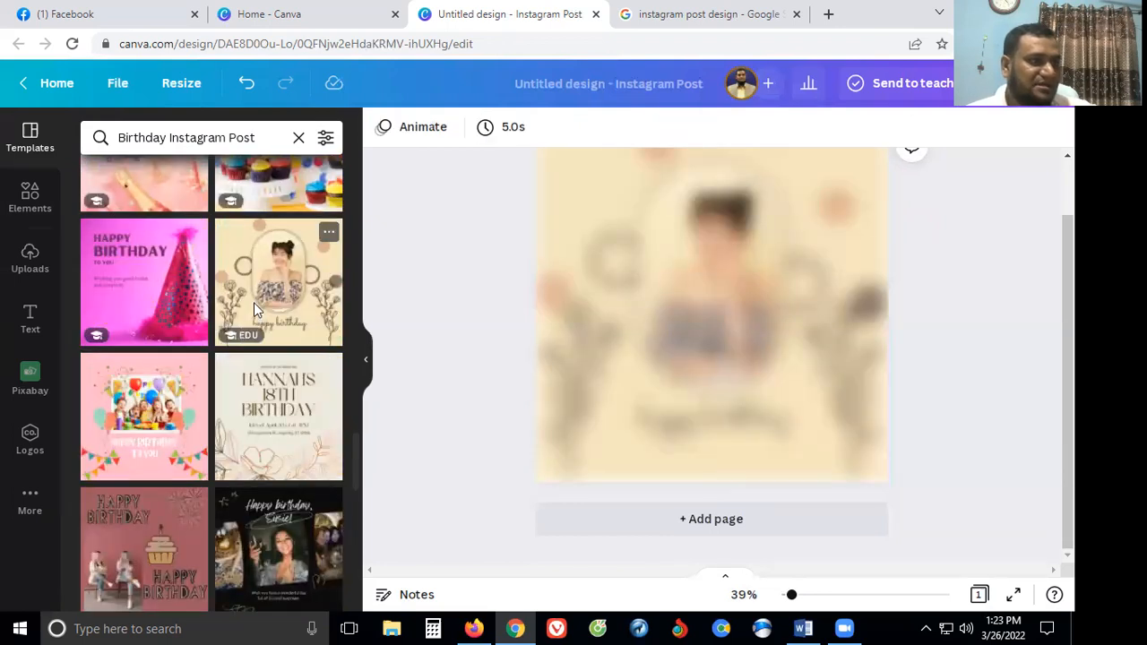
scroll(285, 389, "down", 2)
left_click(285, 390)
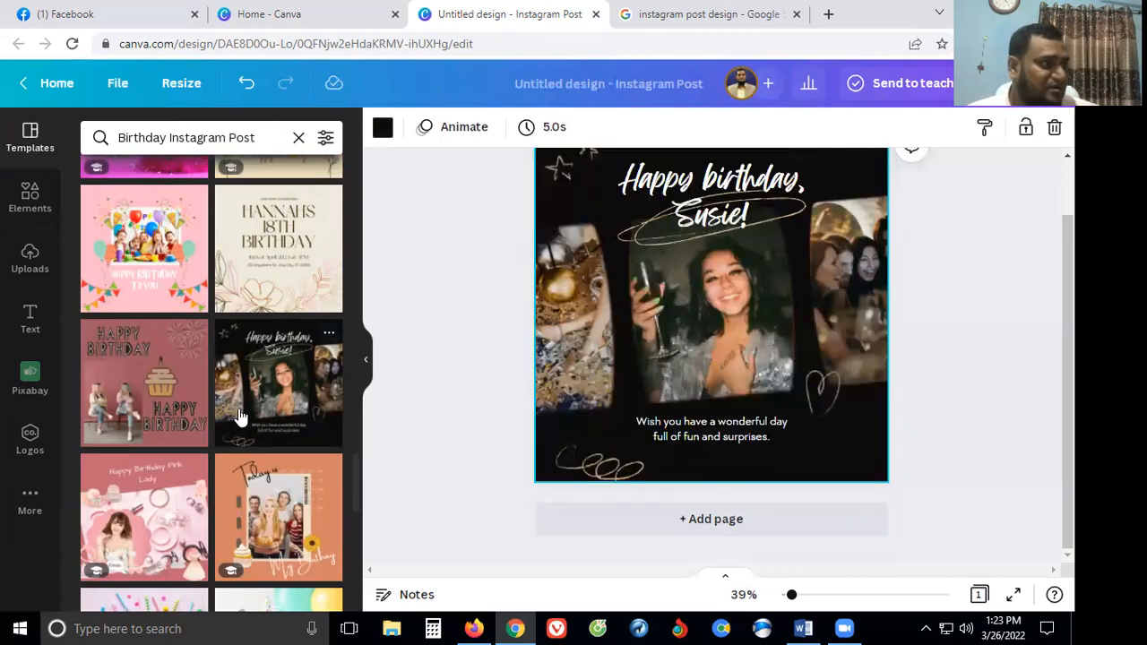
Step: Try Pixabay photos on the birthday collage page, adding the lake landscape at sunset, the coral reef and the ladybug
scroll(89, 434, "down", 3)
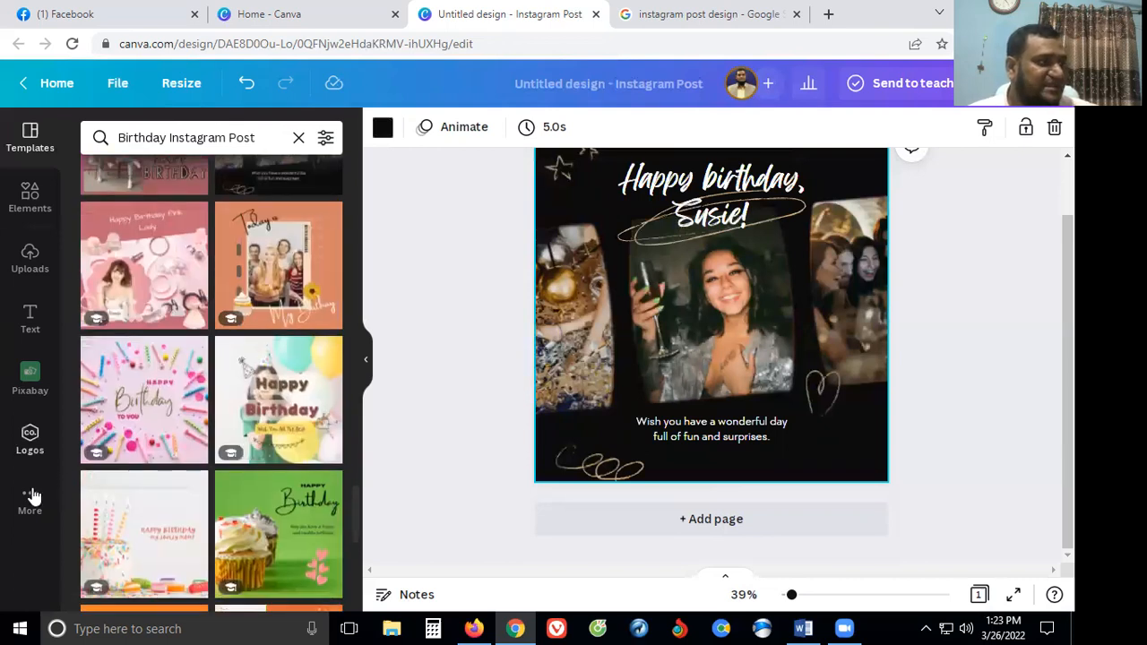
left_click(34, 468)
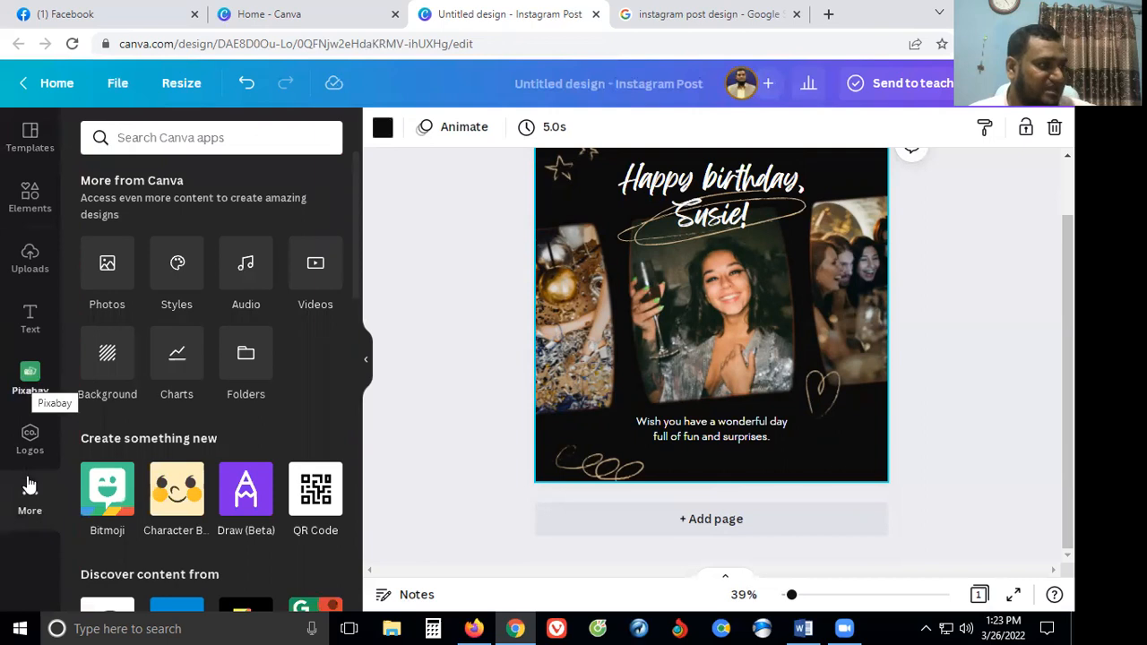
left_click(36, 380)
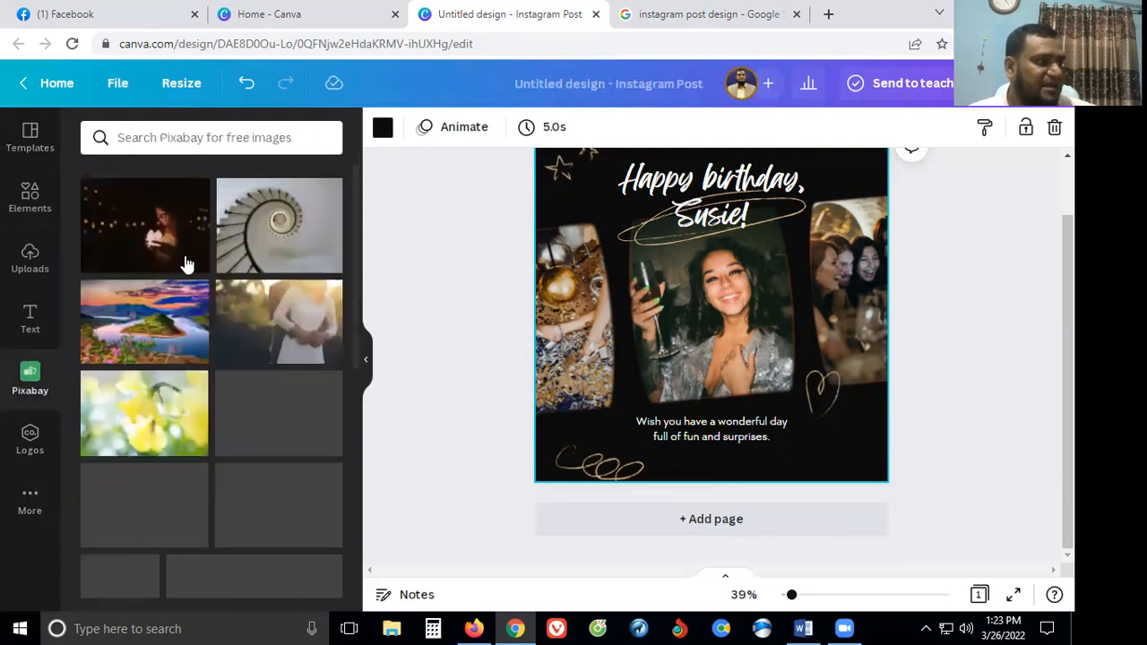
left_click(149, 343)
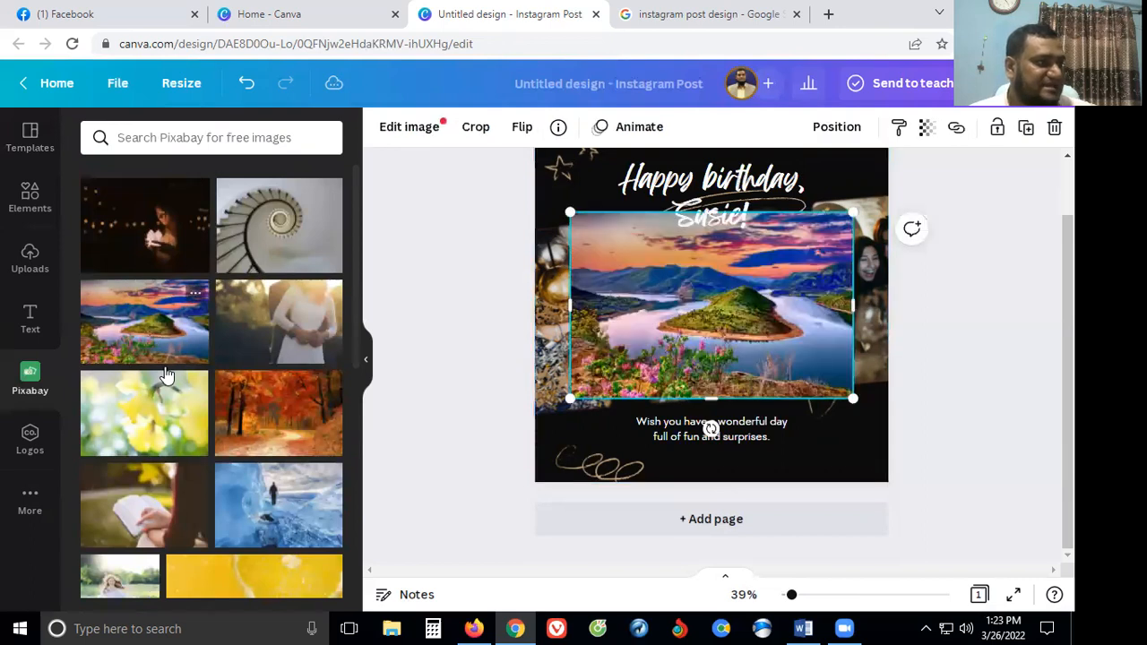
scroll(150, 278, "down", 5)
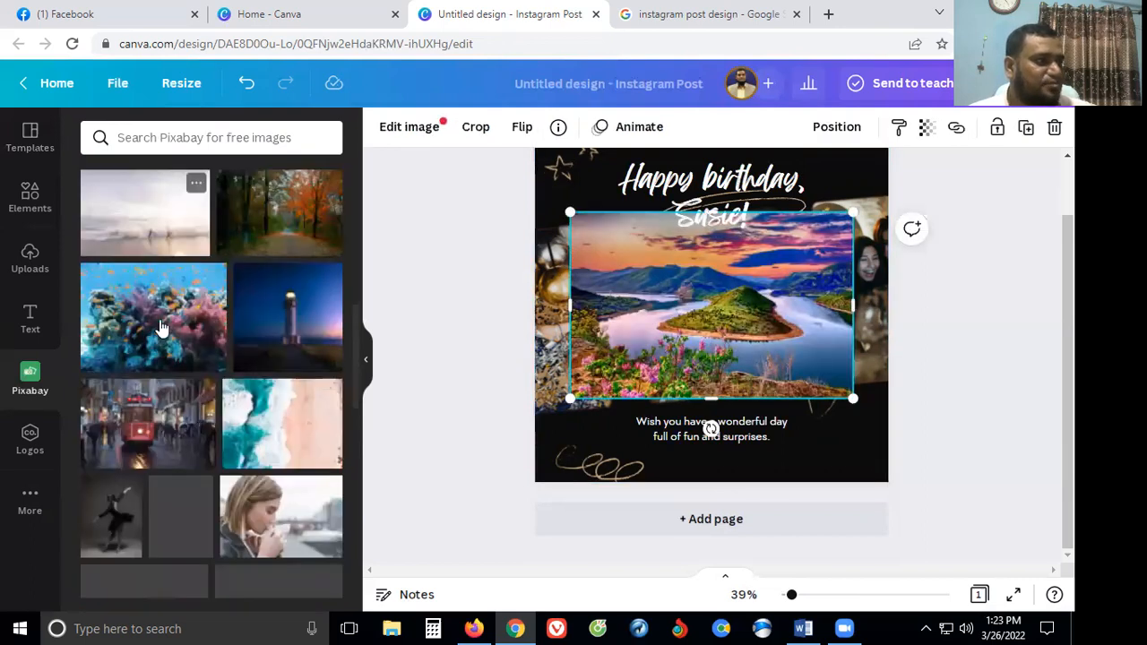
left_click(207, 335)
scroll(270, 285, "down", 1)
scroll(270, 285, "down", 2)
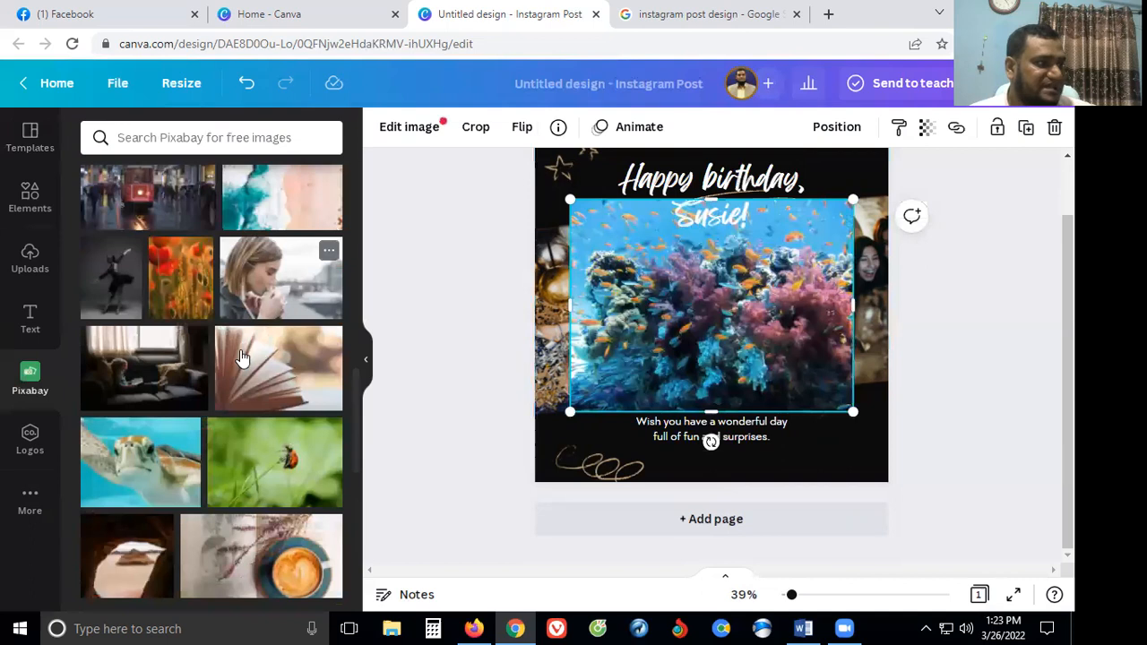
left_click(266, 301)
scroll(265, 300, "down", 2)
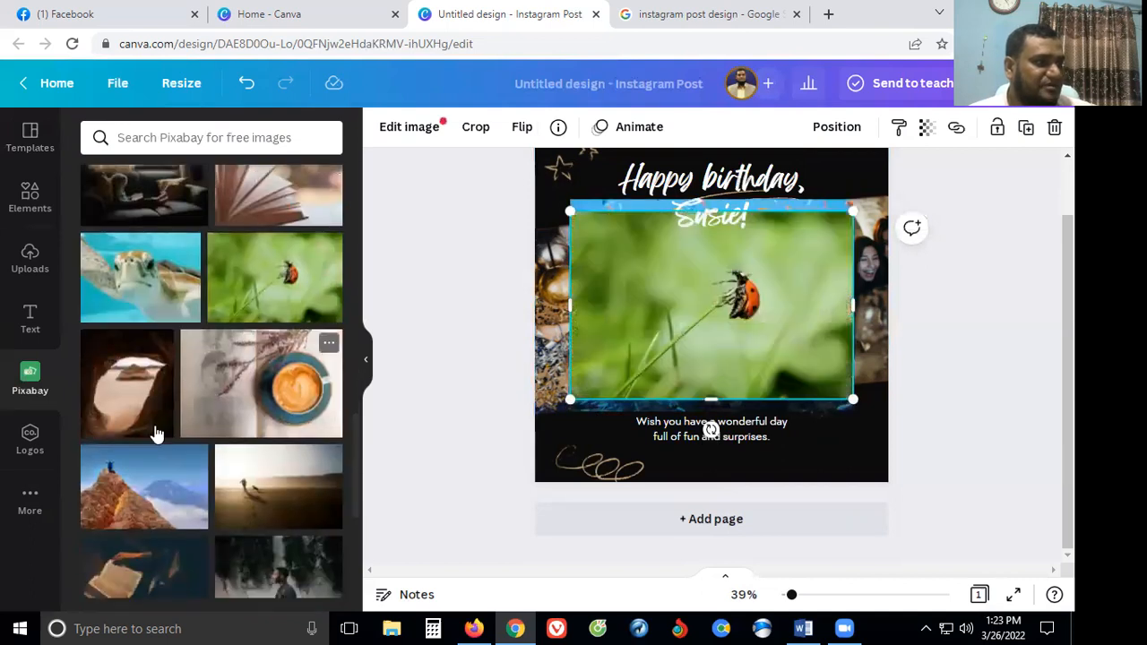
Step: Try the Pixabay photos of coffee beans, linked hands, the woman on the sunlit street and the puffins on the page
scroll(170, 421, "down", 4)
left_click(173, 417)
scroll(171, 408, "down", 3)
left_click(163, 392)
scroll(164, 324, "down", 3)
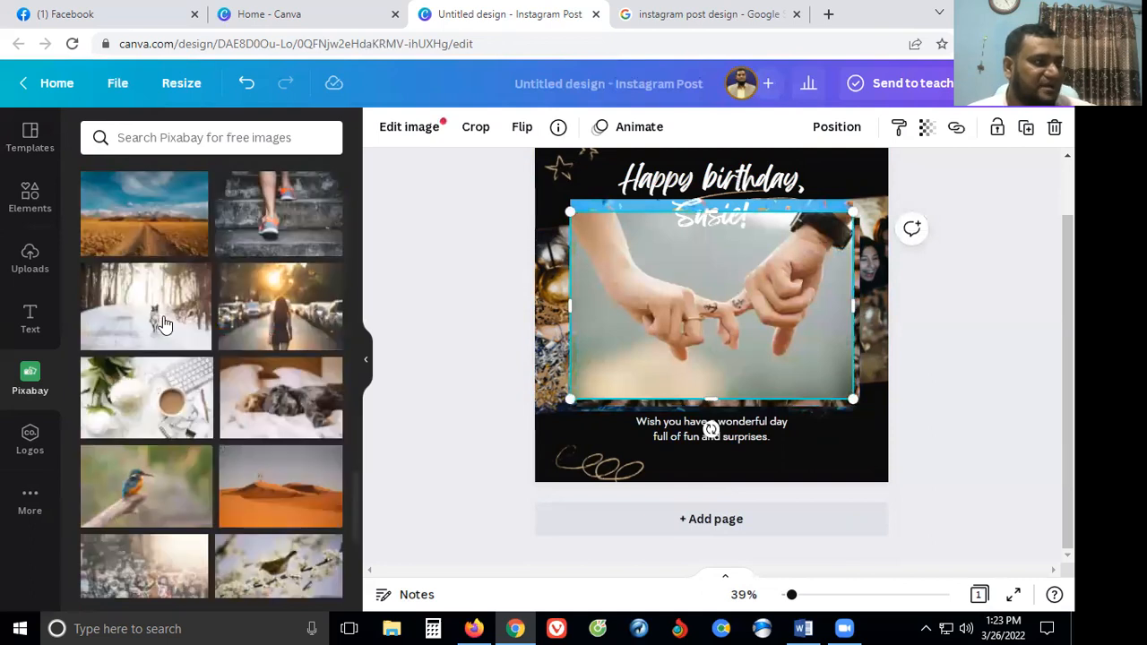
left_click(284, 349)
scroll(187, 360, "down", 3)
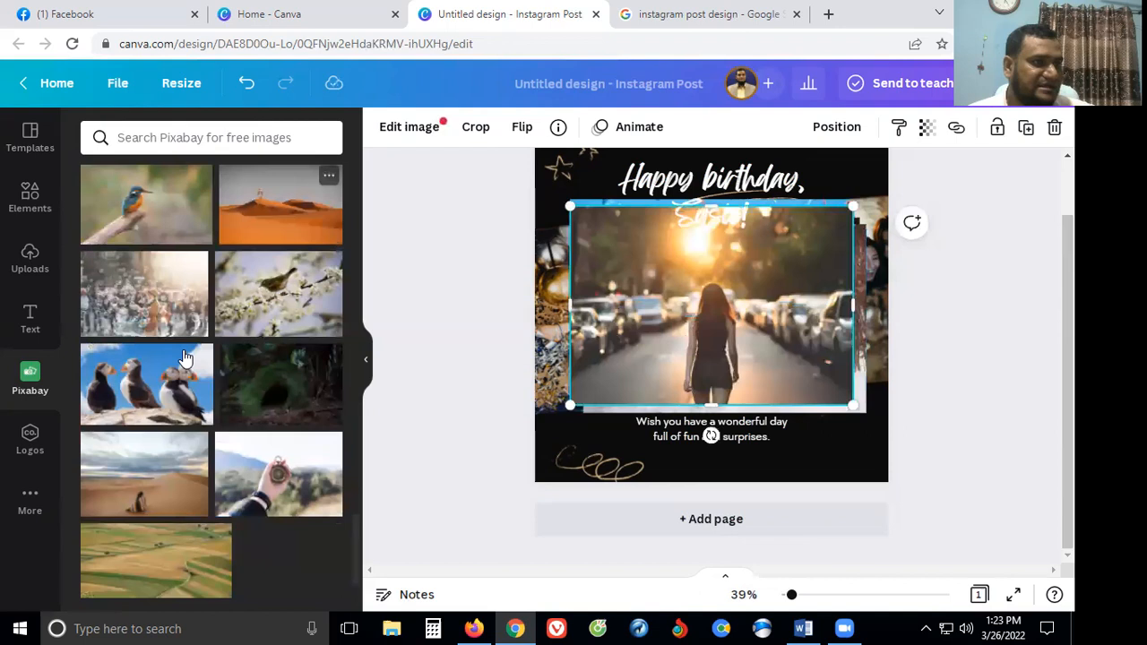
left_click(191, 360)
scroll(183, 354, "down", 3)
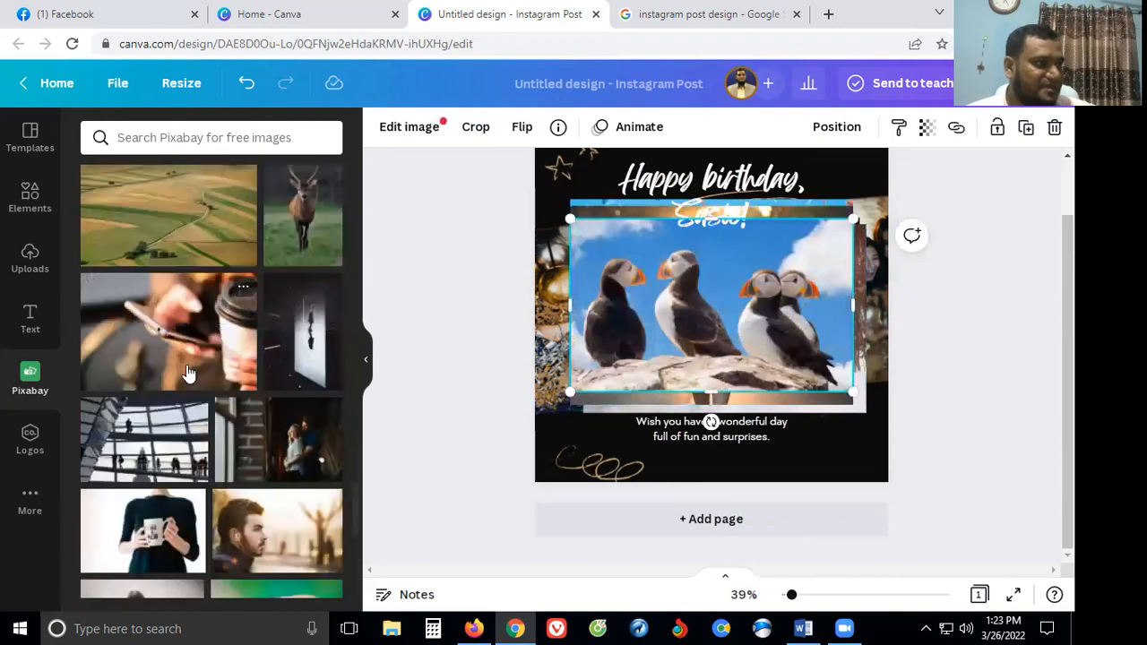
Step: Try the Pixabay photos of the hand with a phone, the bearded man, the string lights and the pink cherry blossoms on the page
left_click(243, 348)
scroll(242, 361, "down", 2)
left_click(242, 364)
scroll(241, 368, "down", 1)
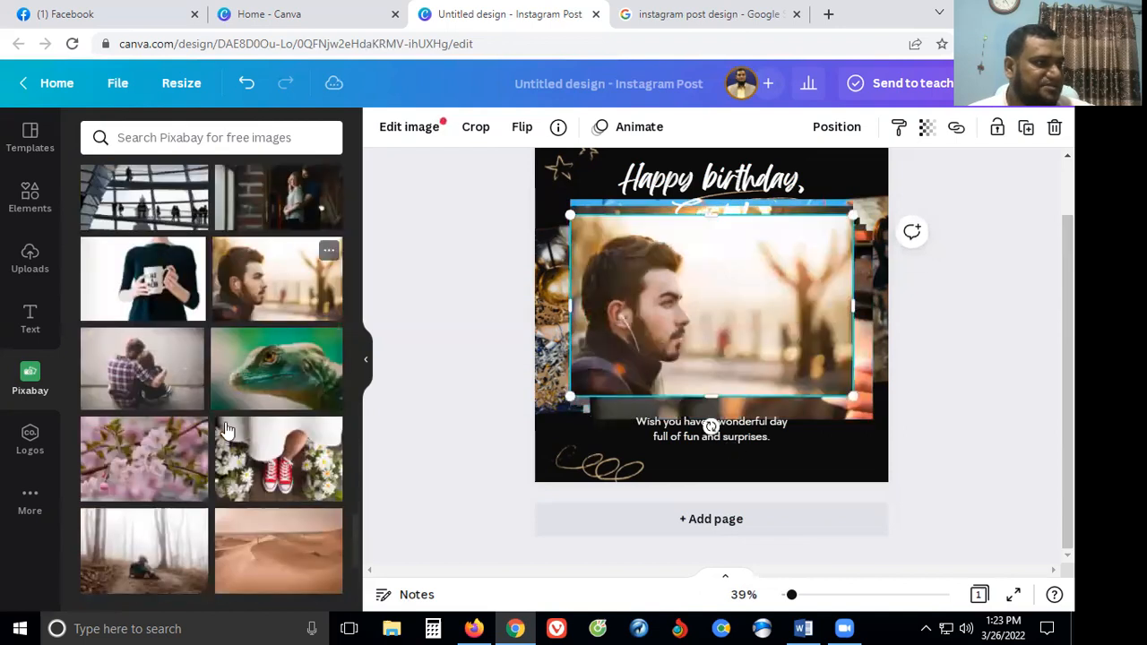
scroll(227, 431, "down", 3)
left_click(200, 428)
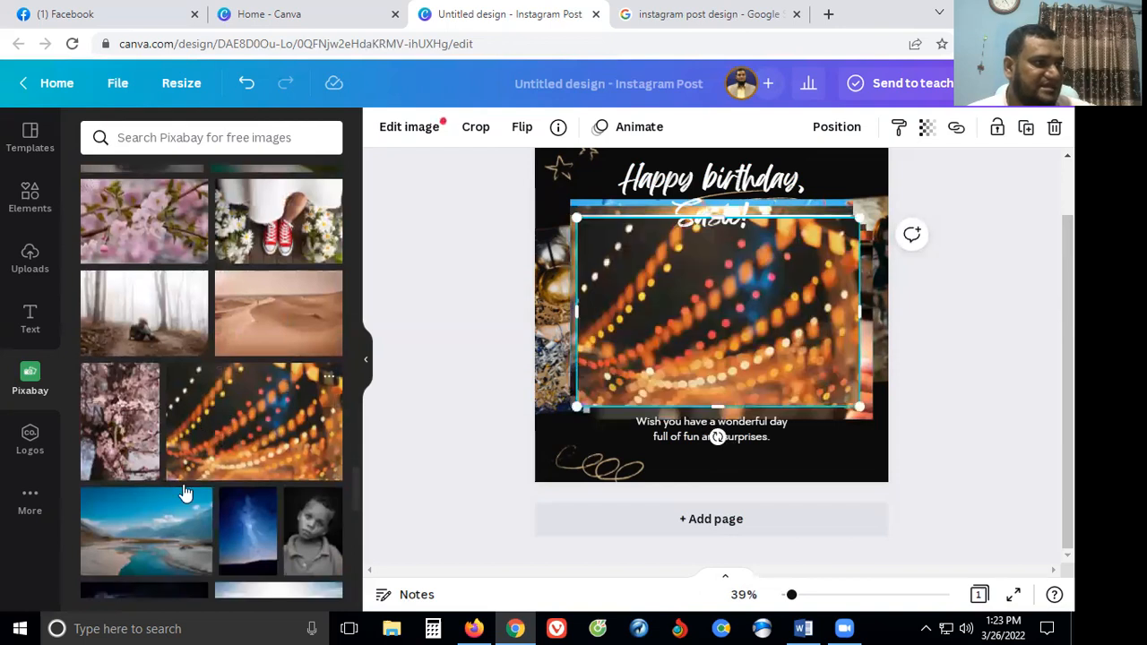
scroll(275, 464, "down", 3)
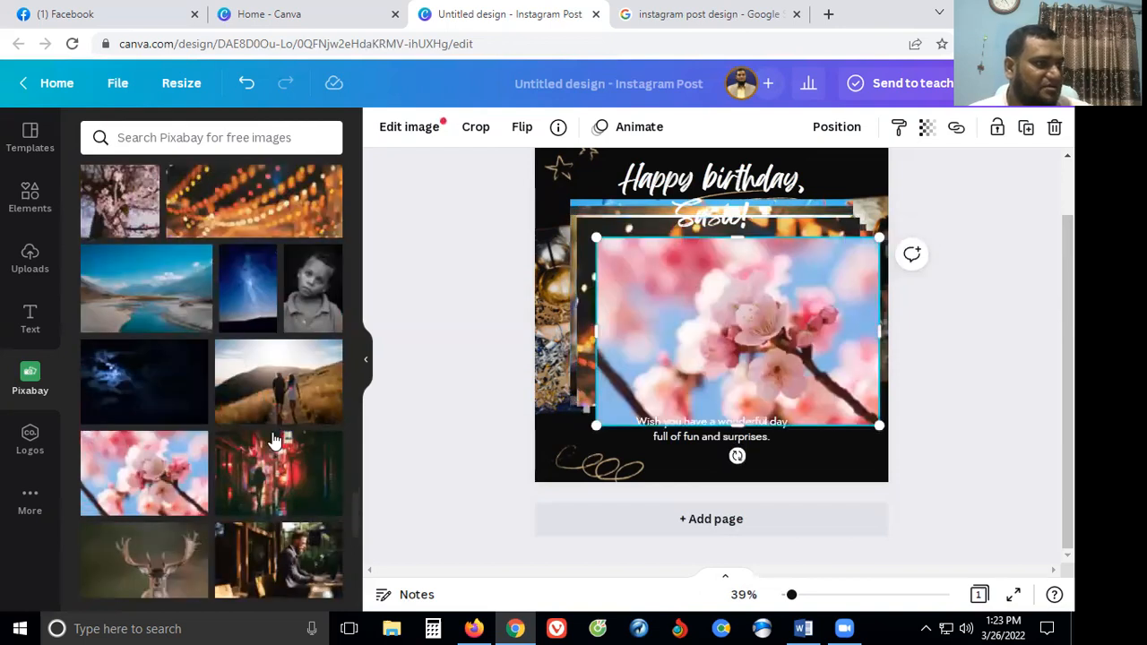
Step: Try the Pixabay photos of red tulips, the hiker on a peak, the praying woman and the red-gold bokeh on the page
scroll(171, 404, "down", 3)
left_click(163, 409)
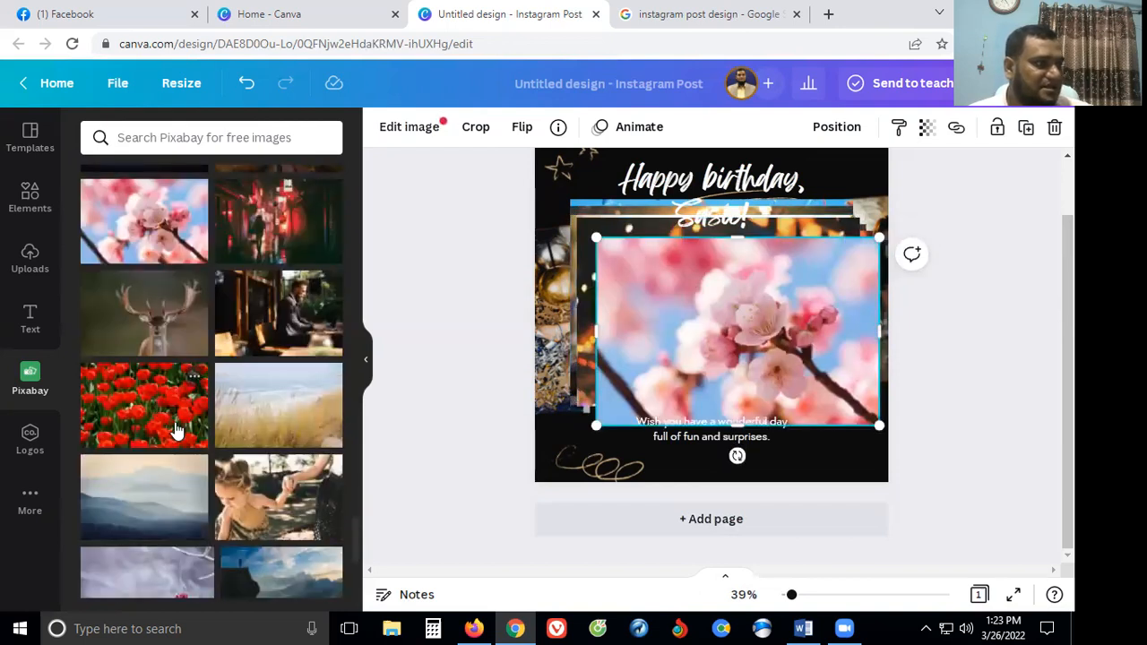
scroll(170, 451, "down", 3)
left_click(173, 451)
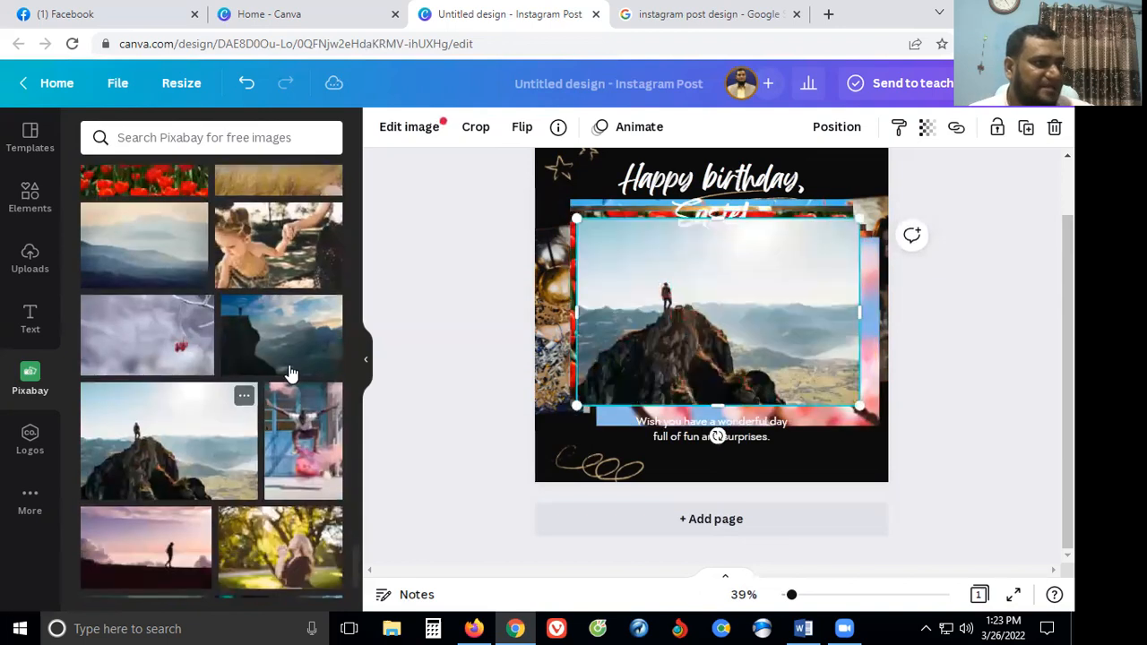
scroll(268, 367, "down", 3)
left_click(277, 330)
scroll(275, 320, "down", 3)
left_click(275, 320)
Step: Try the Pixabay photos of blue flowers, purple flowers and plums on top of the other images
scroll(154, 254, "down", 4)
left_click(154, 254)
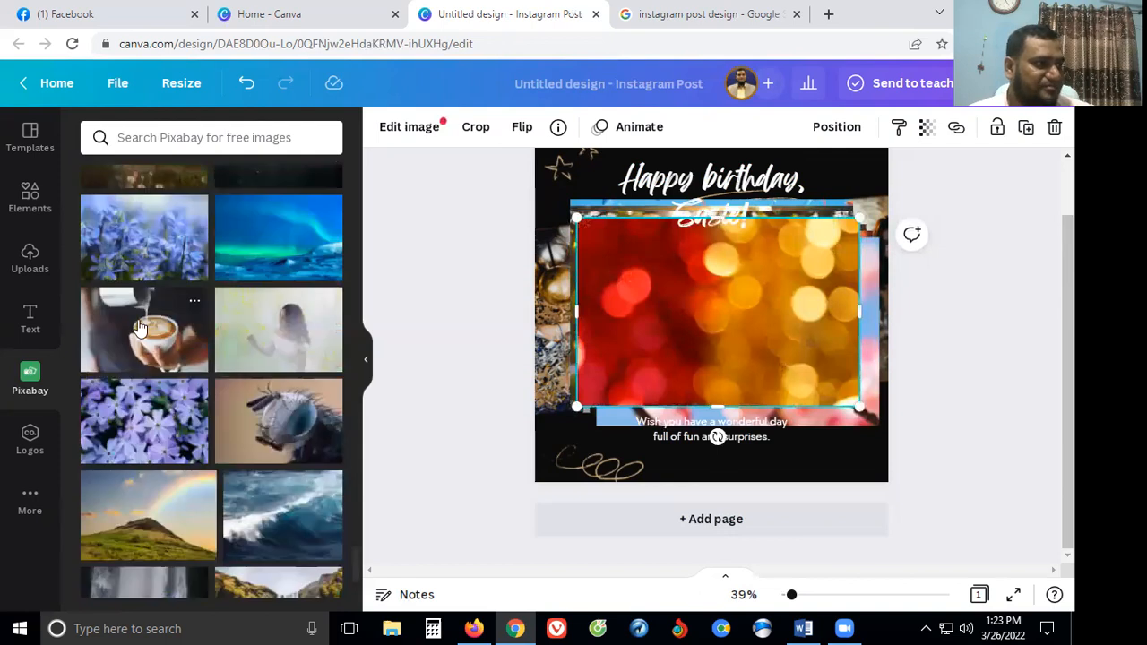
left_click(182, 415)
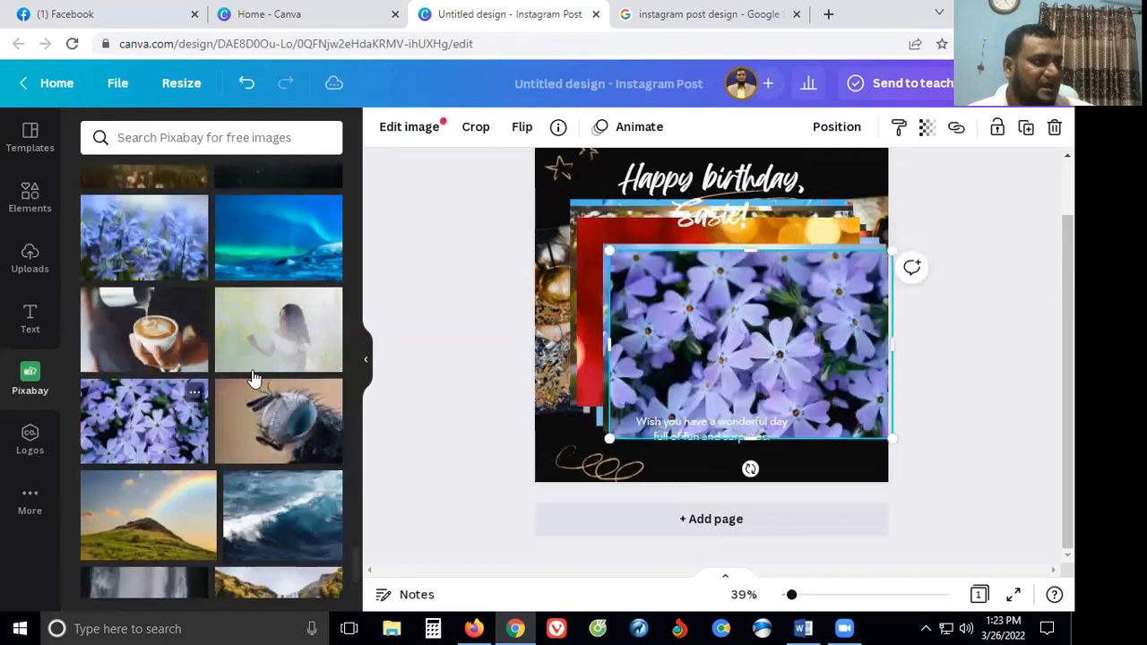
scroll(251, 380, "down", 4)
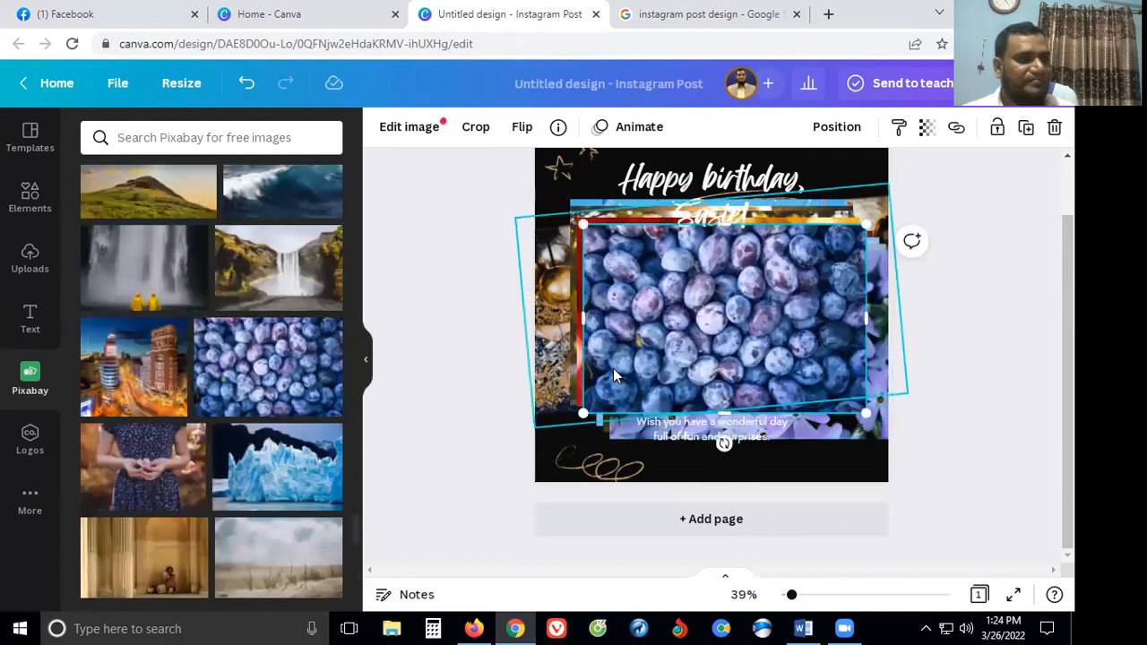
Step: Delete the plums photo and undo all the other Pixabay additions, back to the original black birthday photo collage
key("Delete")
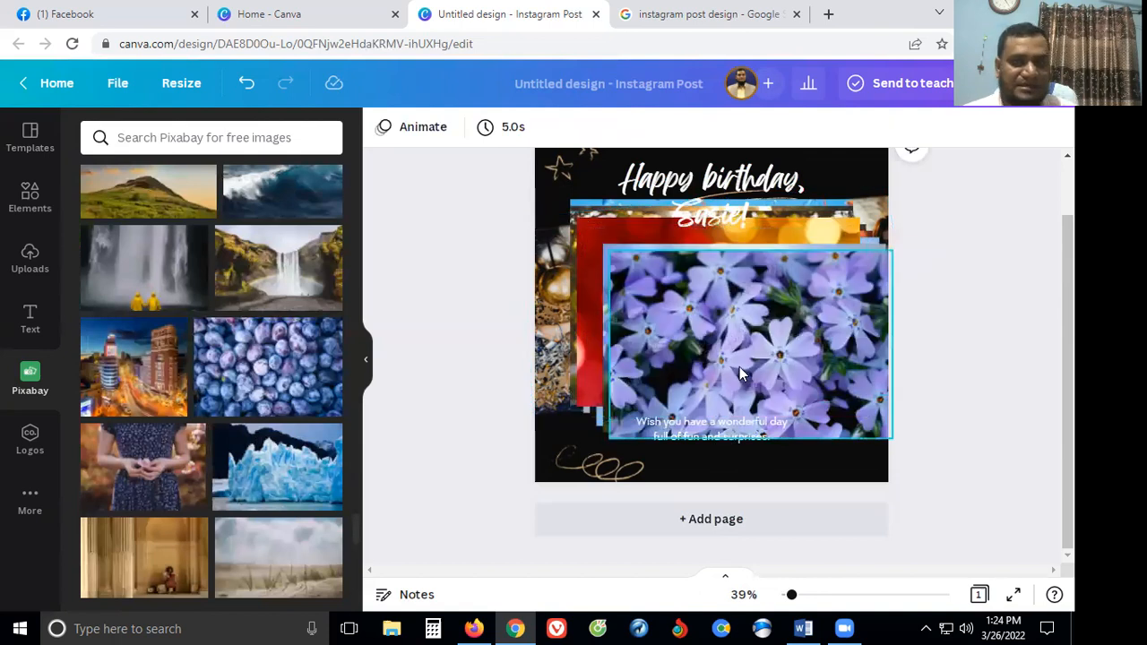
key("ctrl+z")
left_click(739, 367)
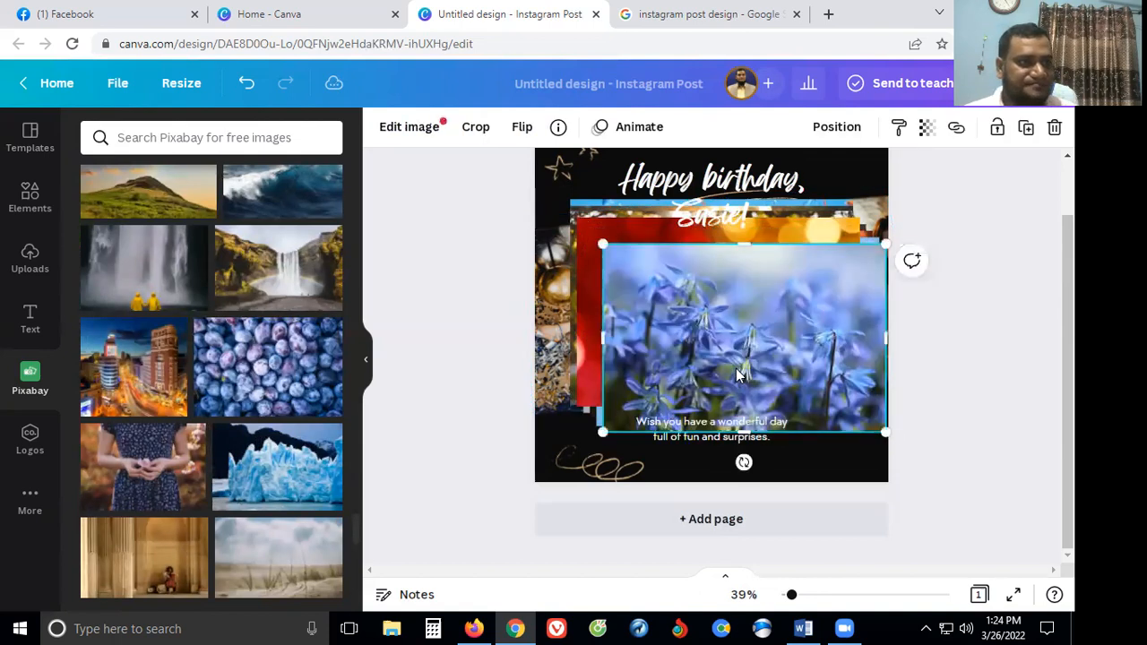
key("ctrl+z")
key("ctrl+z")
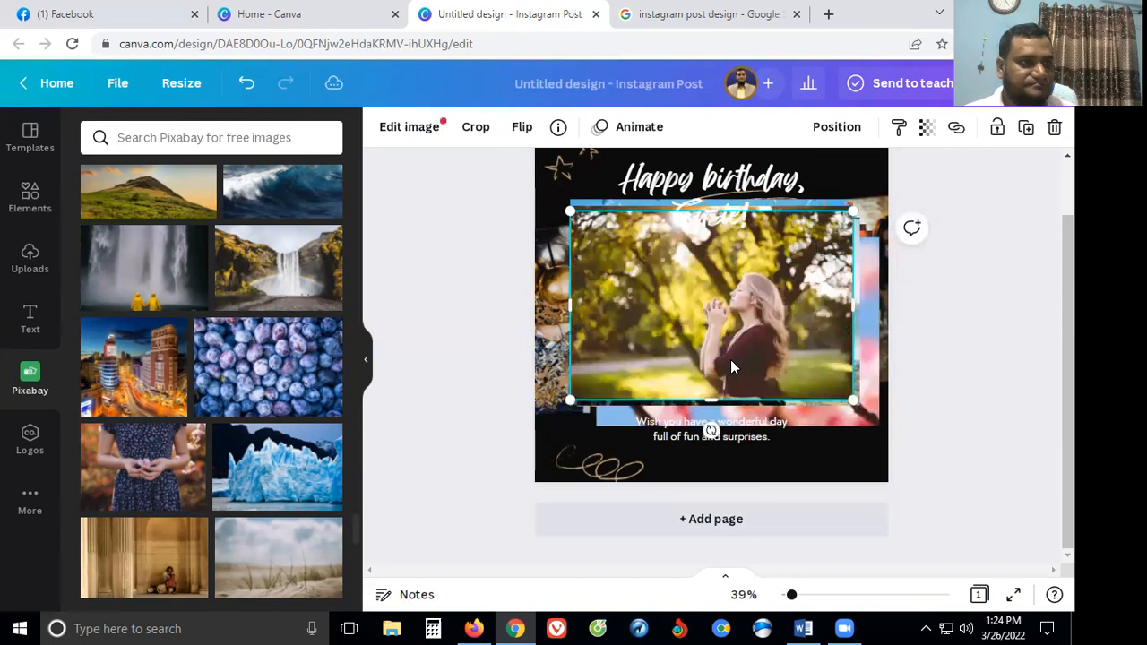
key("ctrl+z")
key("ctrl+z")
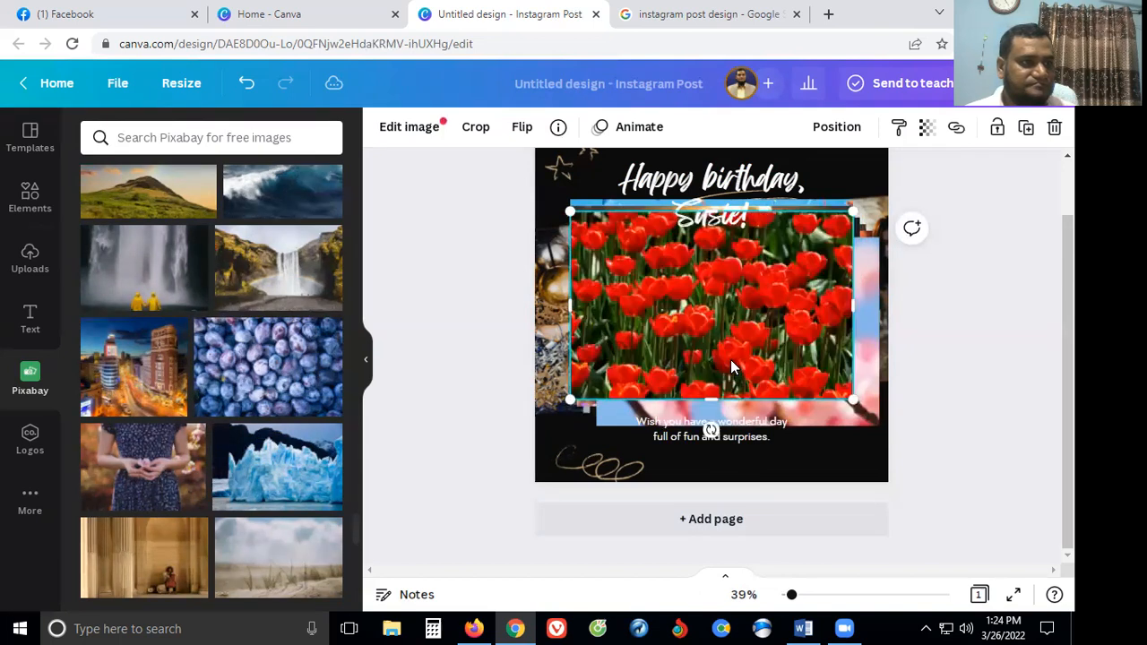
key("ctrl+z")
key("ctrl+z")
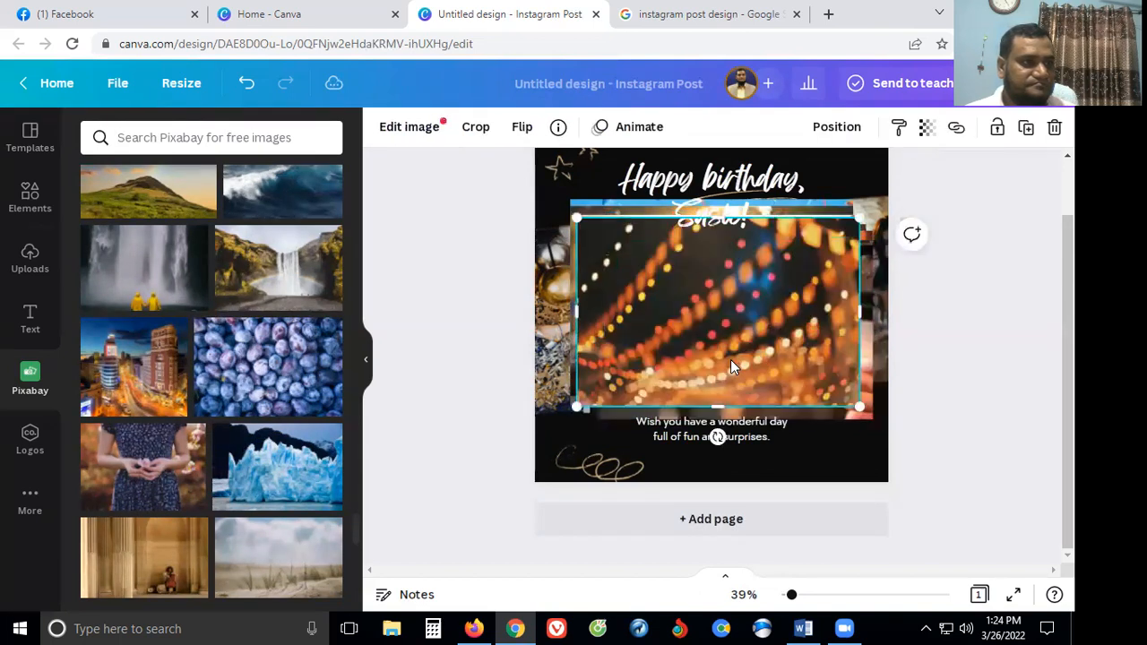
key("ctrl+z")
key("ctrl+z")
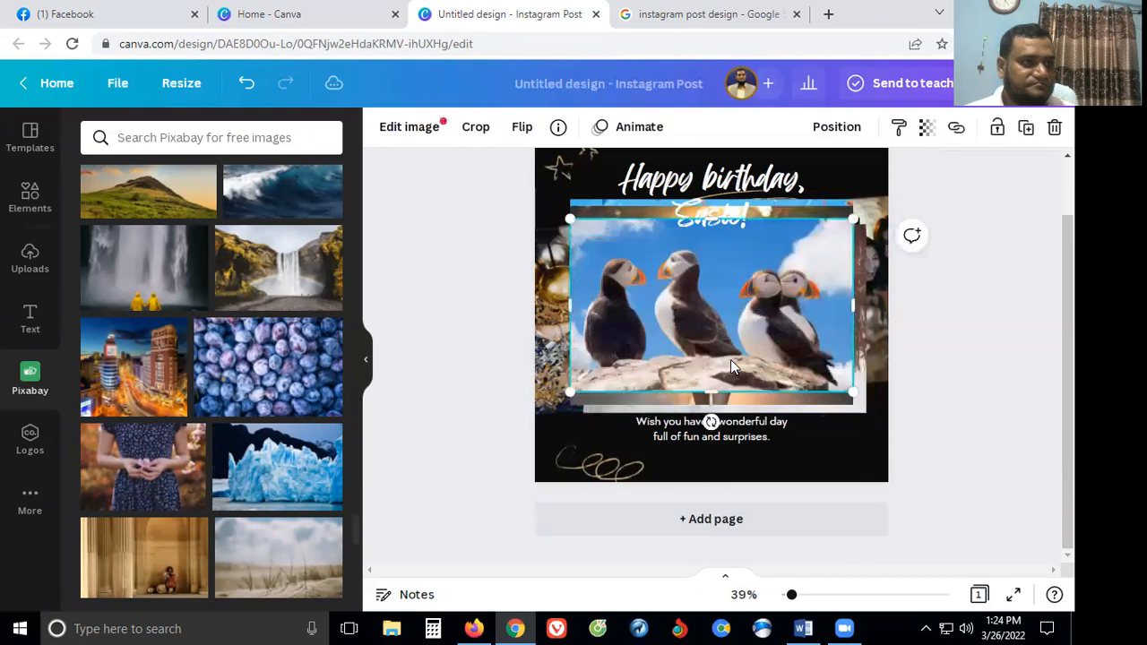
key("ctrl+z")
key("ctrl+z")
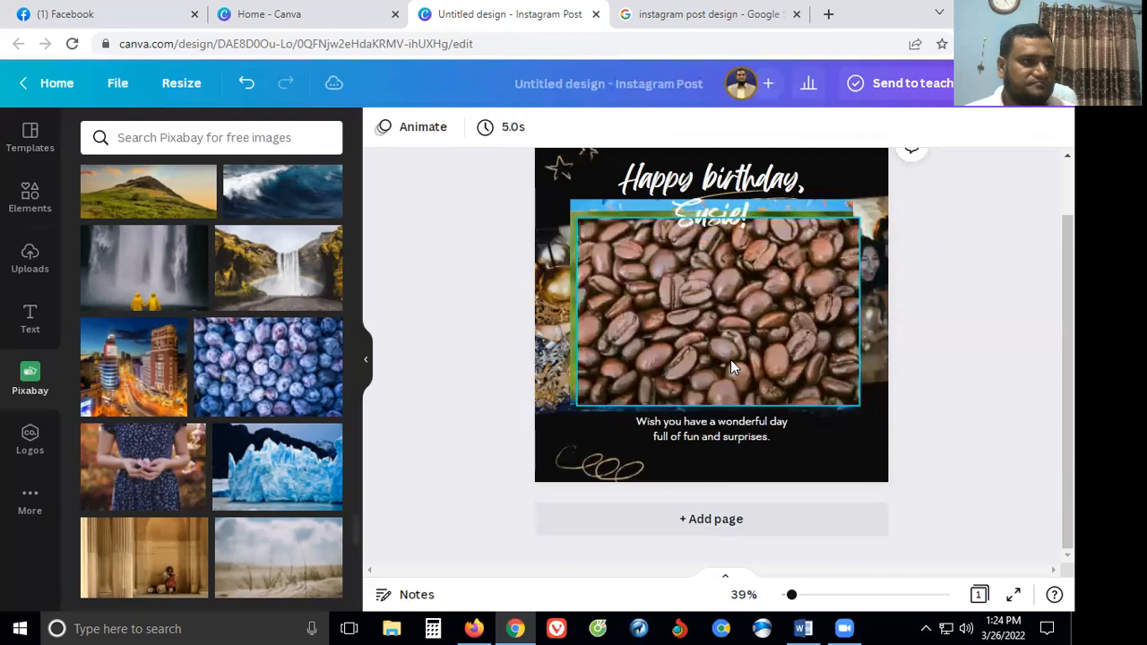
key("ctrl+z")
key("ctrl+z")
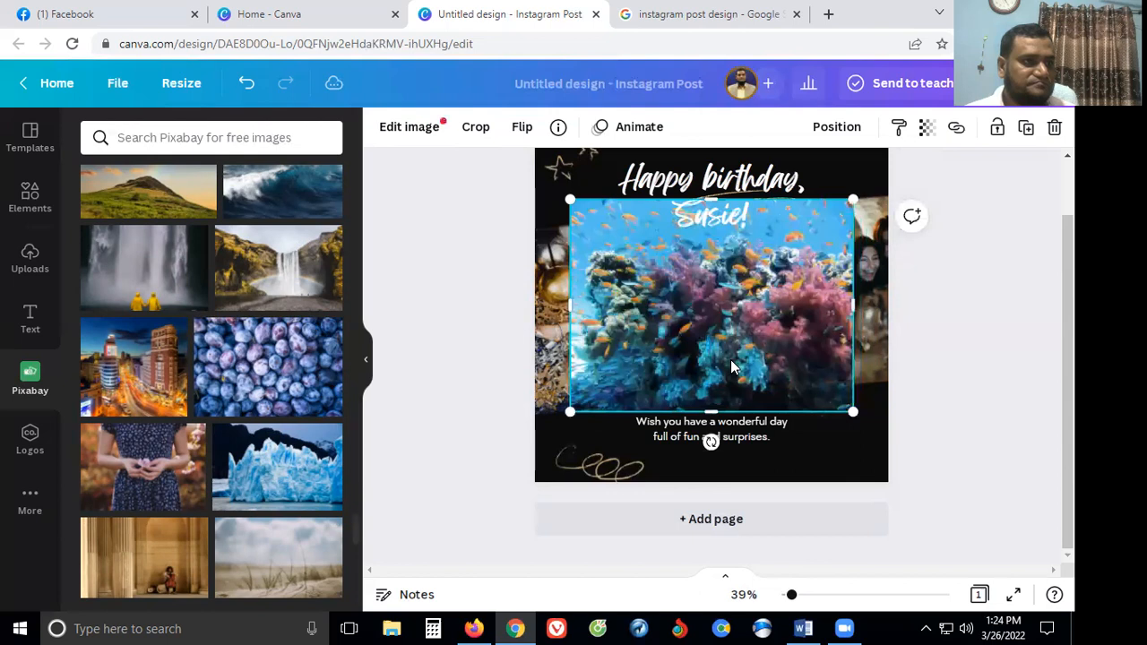
key("ctrl+z")
key("ctrl+z")
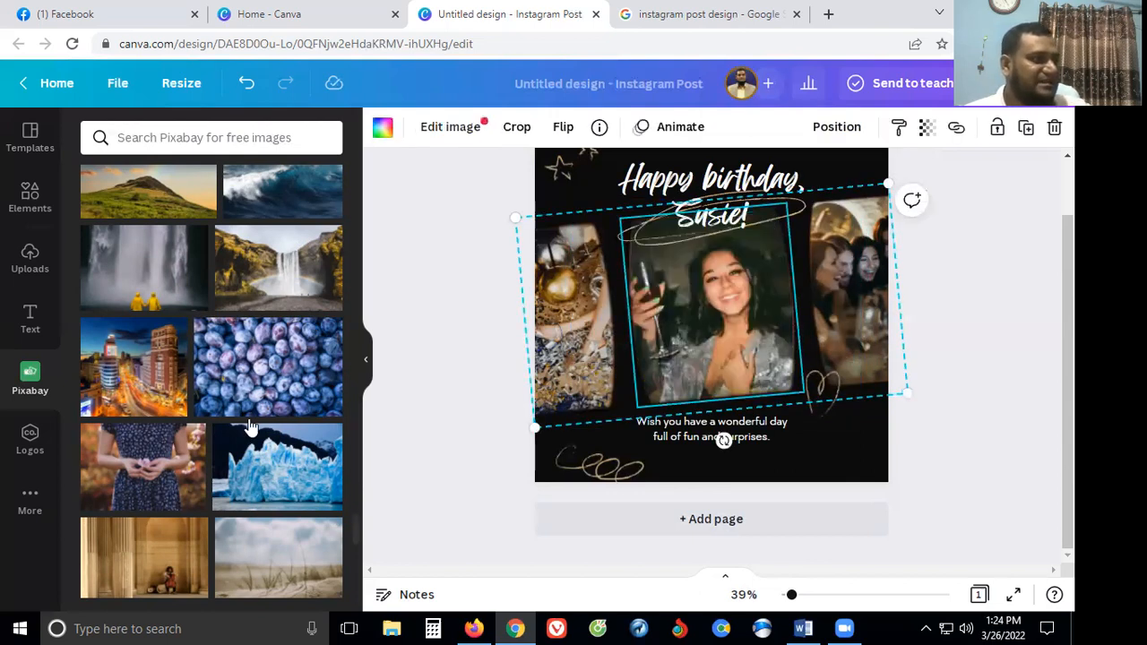
Step: Look through more Pixabay images and the logos in the Untitled Brand Kit, and return to the Birthday Instagram Post templates
scroll(251, 428, "down", 10)
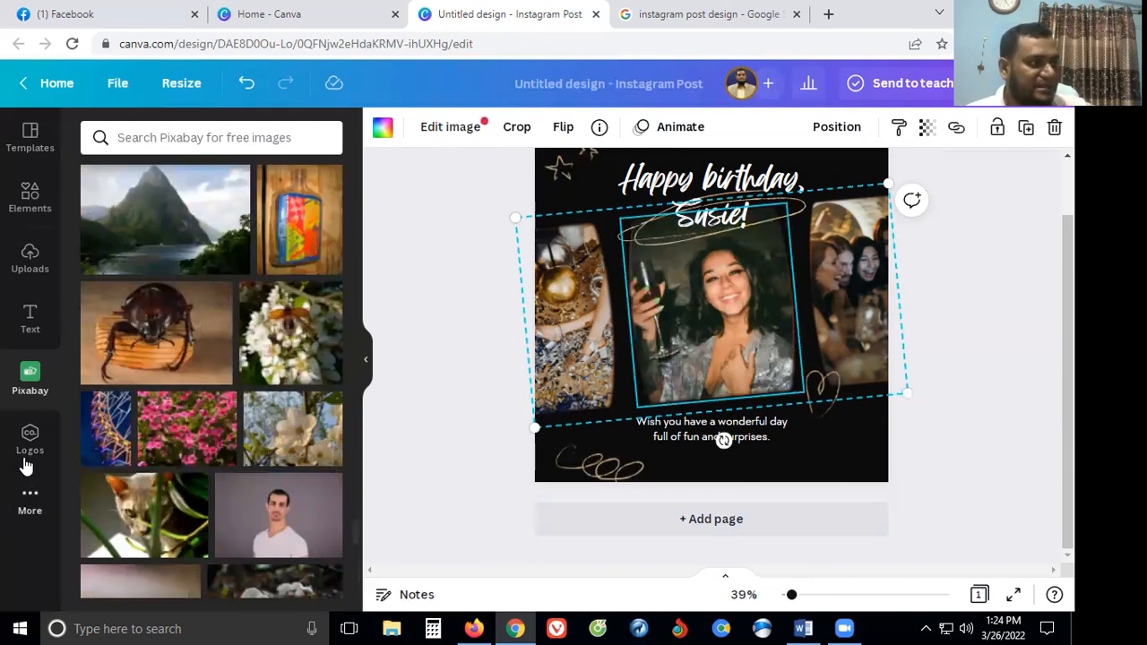
left_click(27, 446)
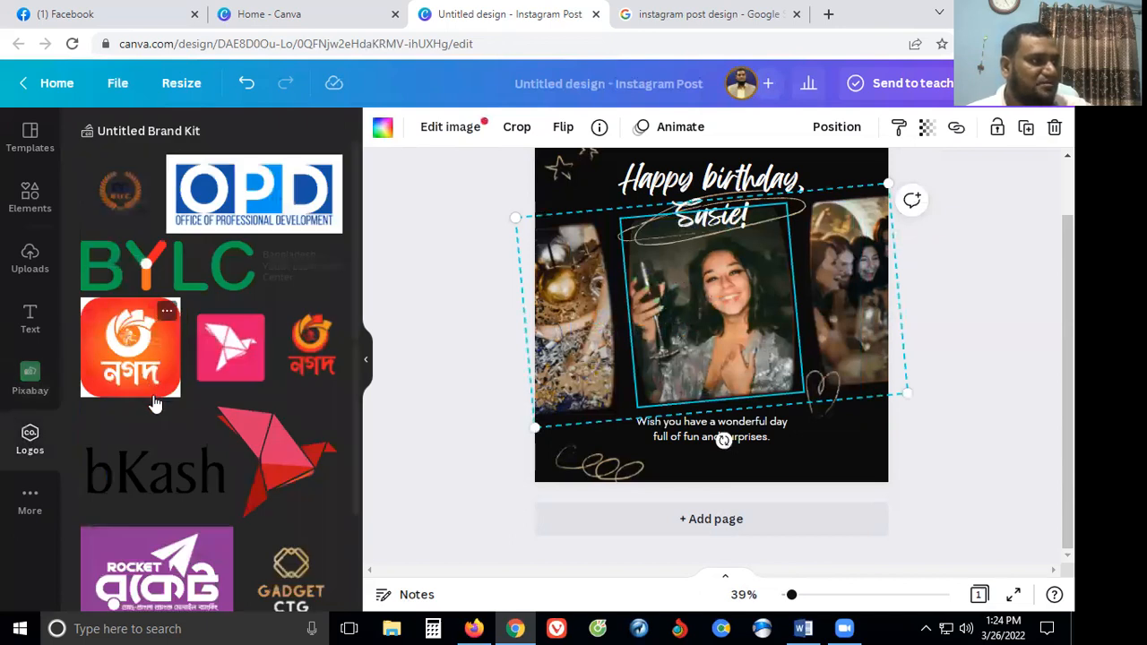
scroll(154, 405, "down", 2)
scroll(170, 403, "up", 1)
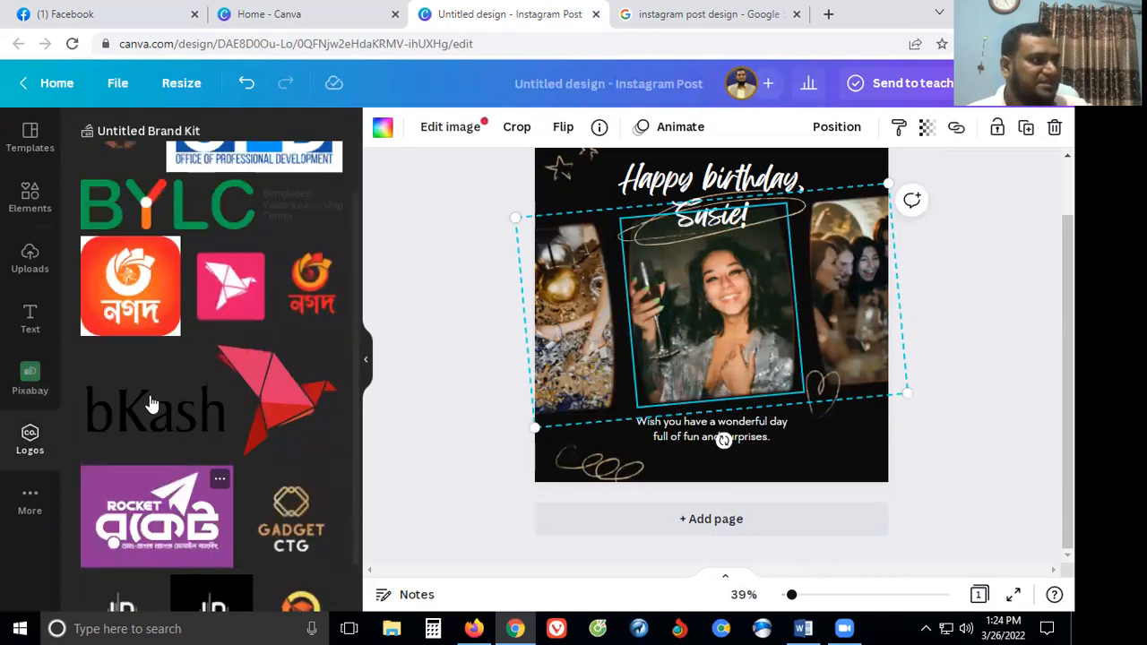
scroll(157, 399, "up", 1)
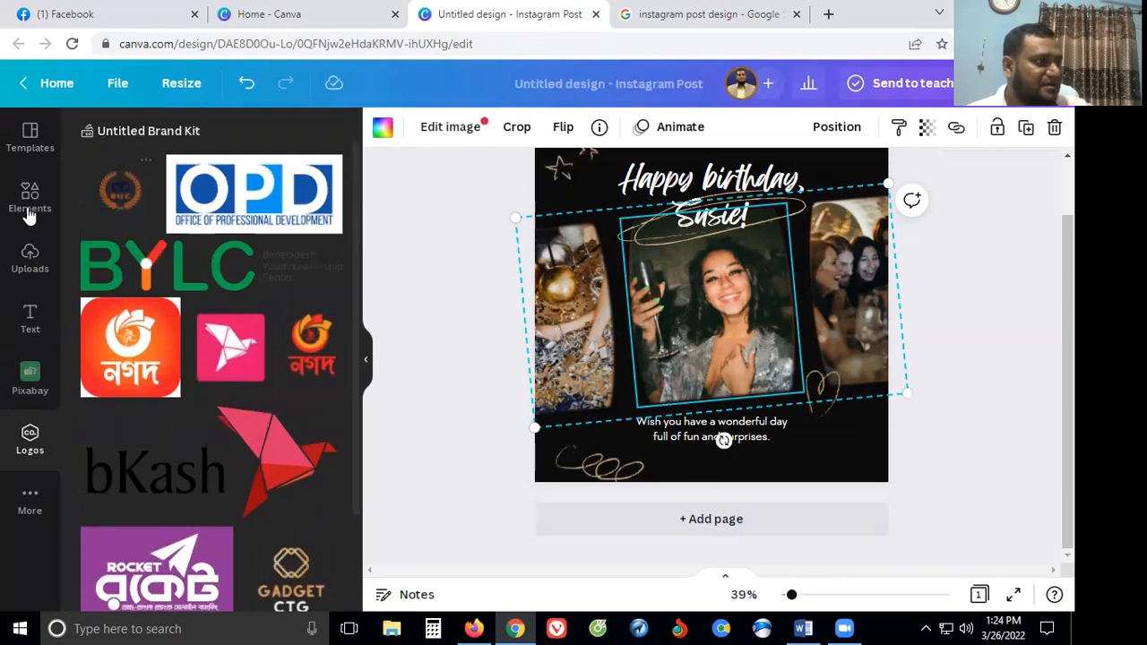
left_click(30, 374)
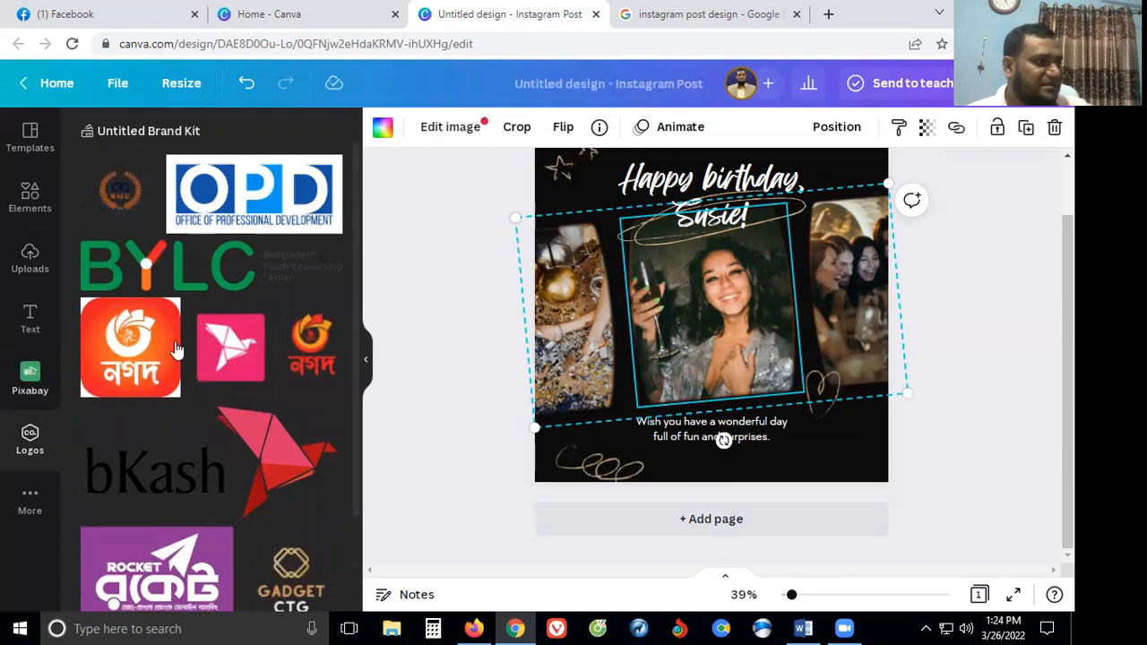
scroll(176, 358, "down", 3)
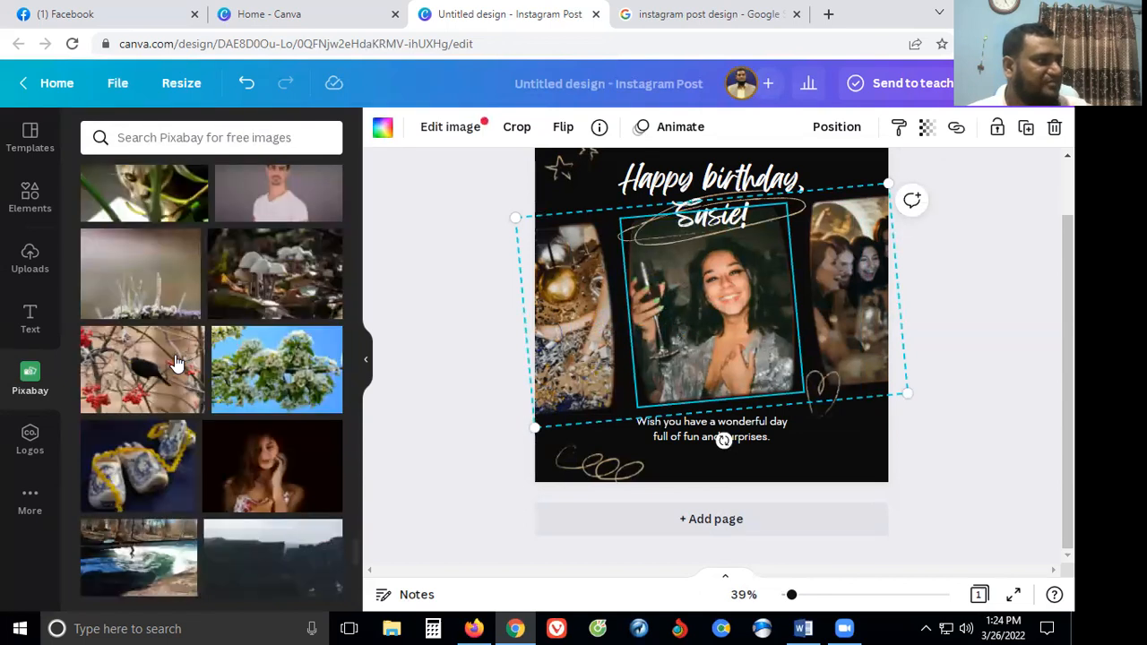
scroll(177, 361, "down", 5)
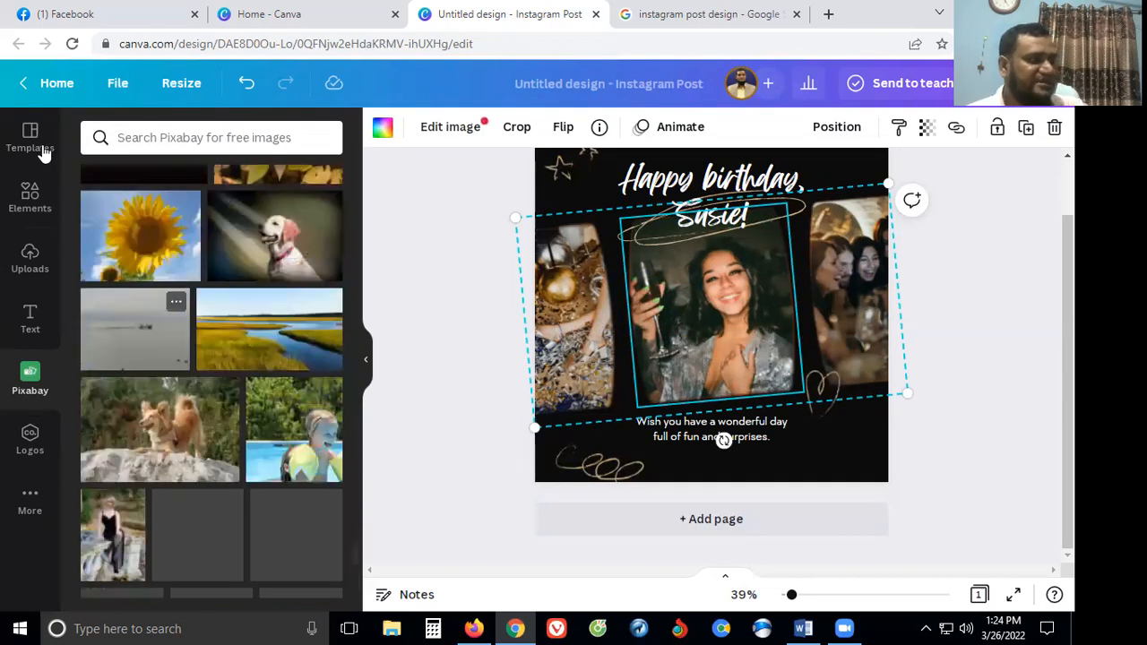
left_click(43, 154)
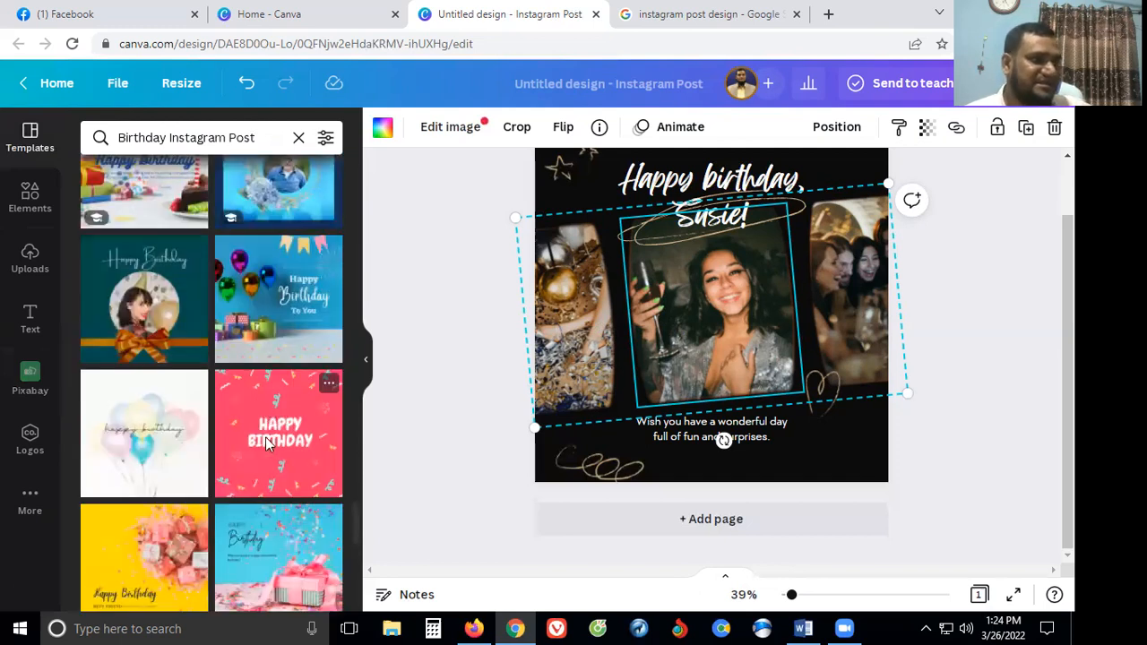
Step: Look through more of the Birthday Instagram Post templates for alternative designs
scroll(266, 437, "down", 5)
scroll(269, 447, "down", 2)
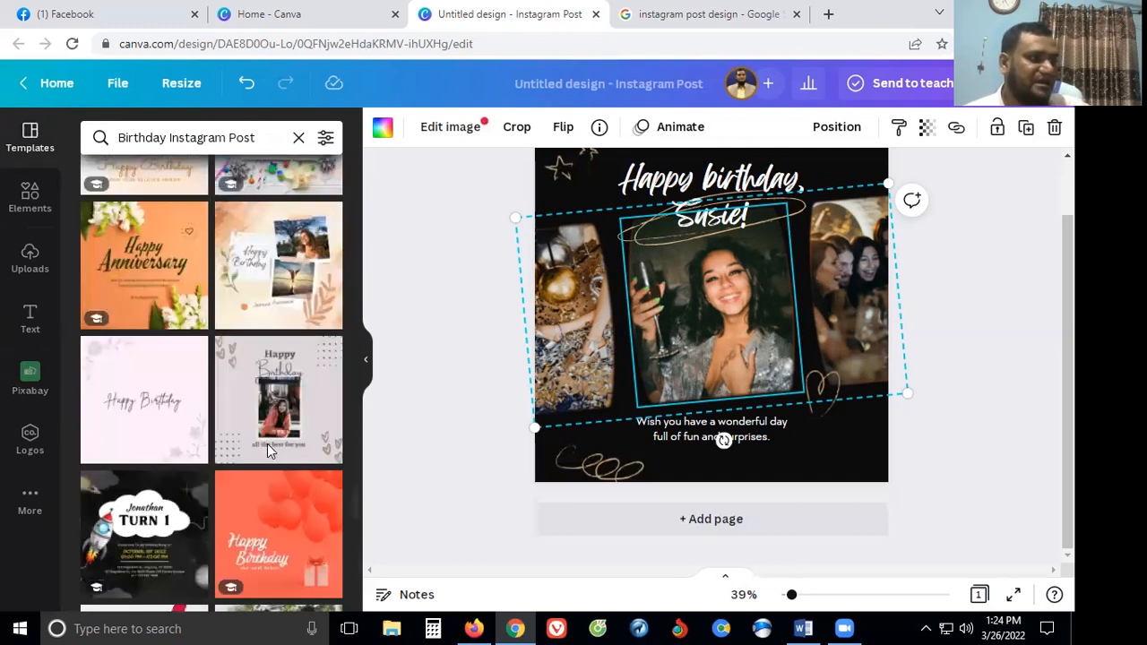
scroll(267, 443, "down", 3)
scroll(267, 448, "down", 3)
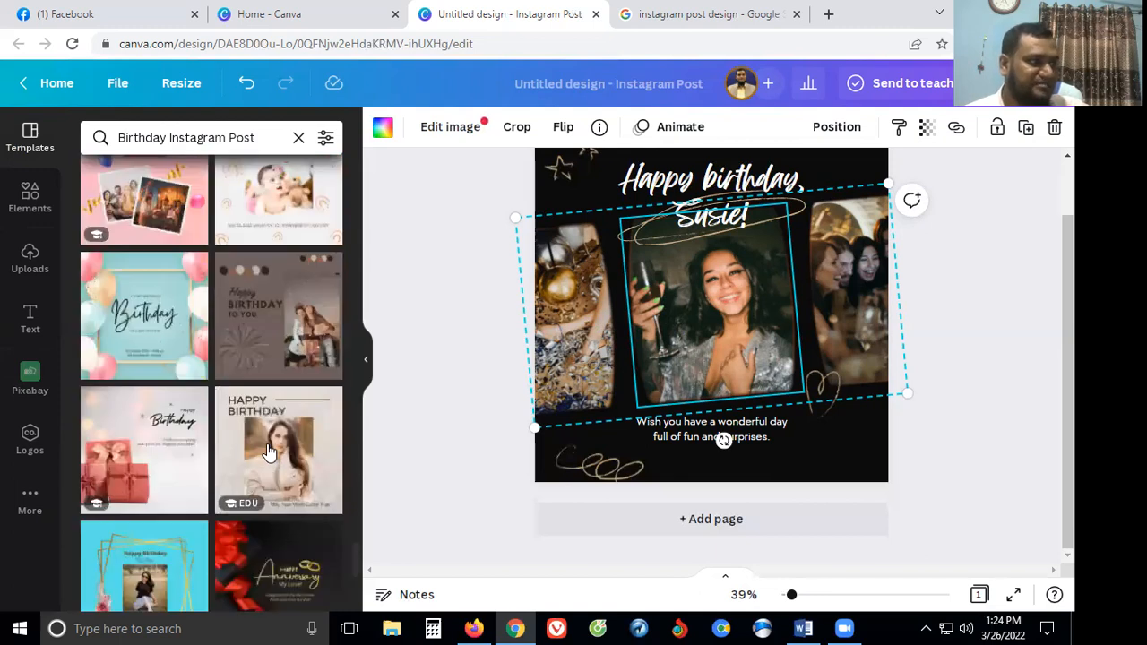
scroll(267, 453, "down", 2)
scroll(267, 453, "down", 2)
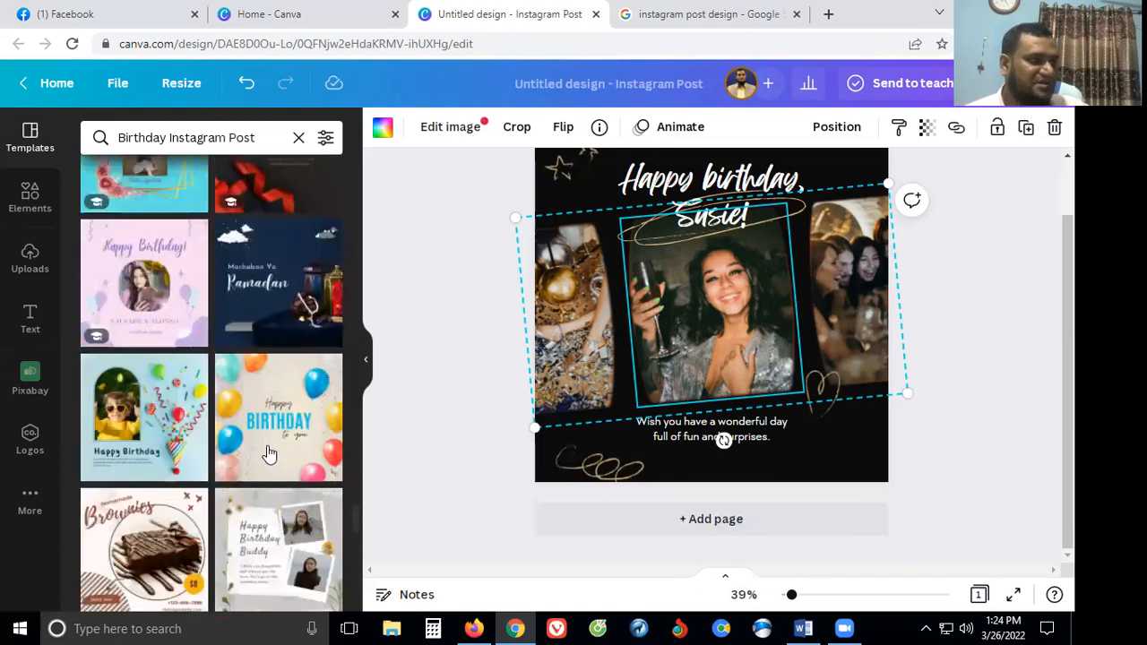
scroll(267, 453, "down", 3)
scroll(267, 453, "down", 2)
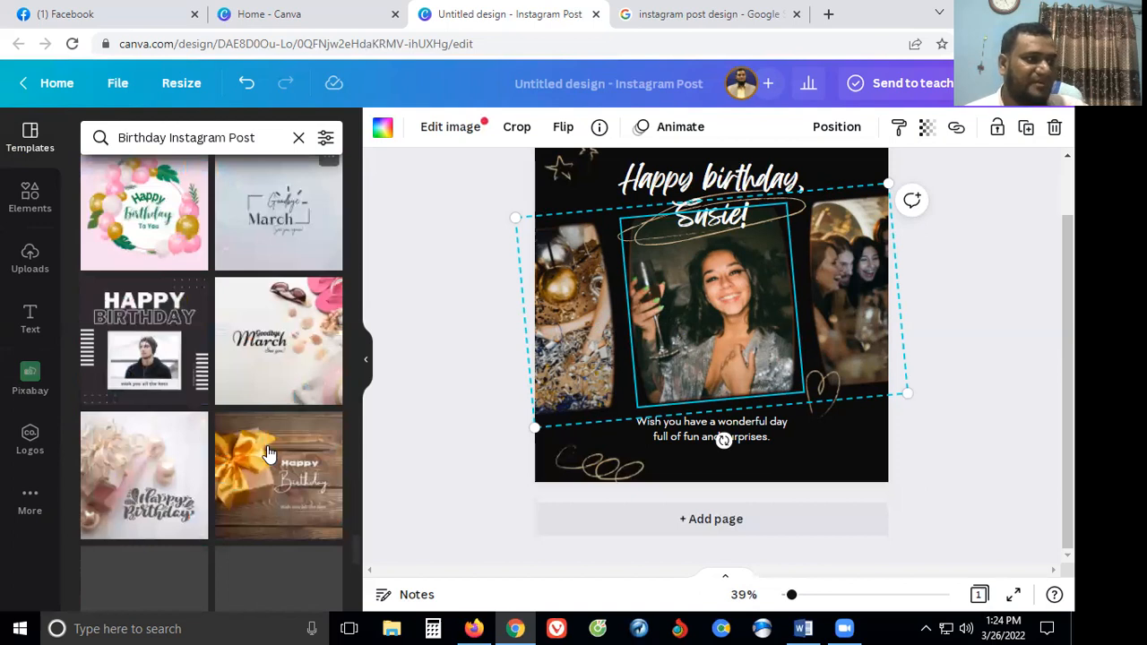
scroll(267, 452, "down", 3)
scroll(267, 448, "down", 3)
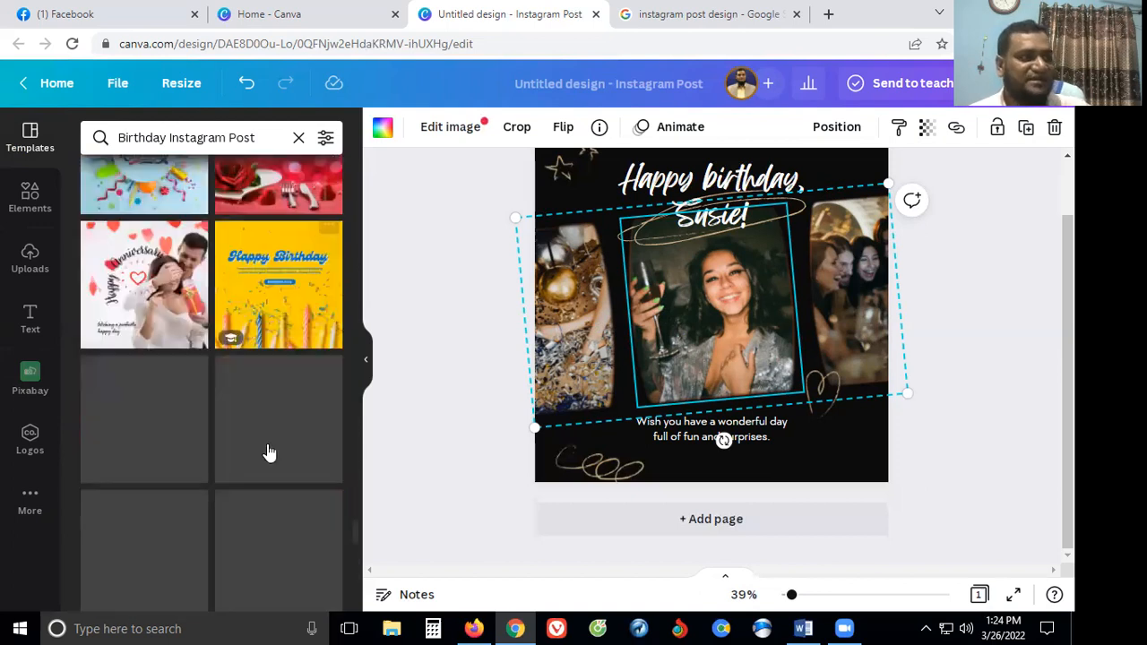
scroll(266, 452, "down", 2)
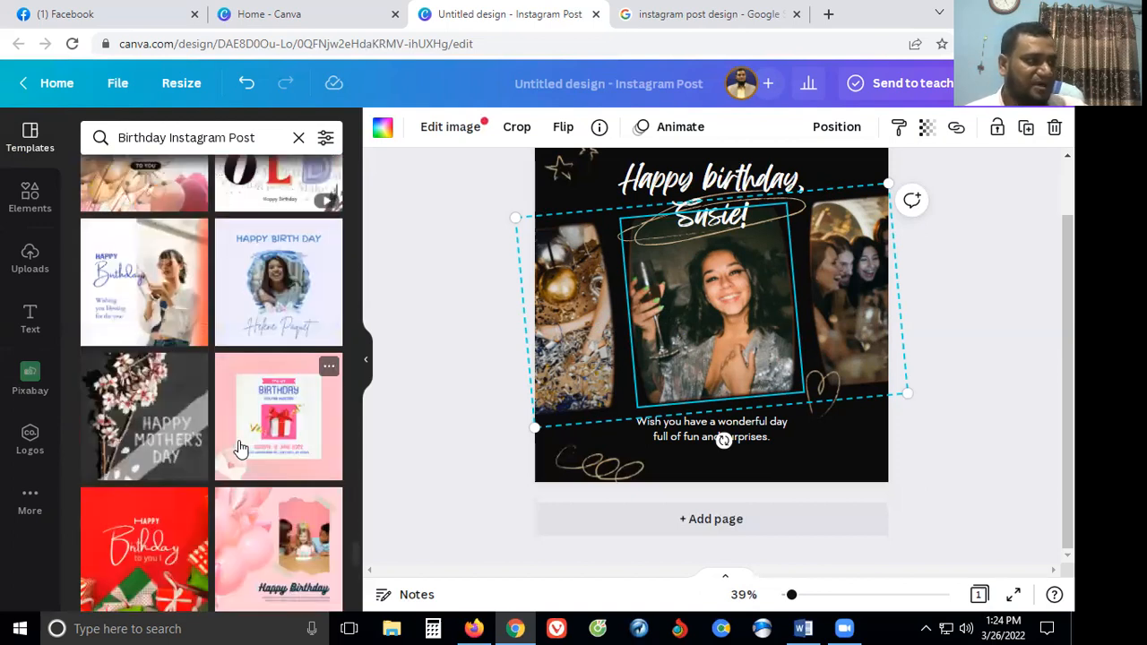
scroll(236, 448, "down", 2)
scroll(240, 446, "down", 5)
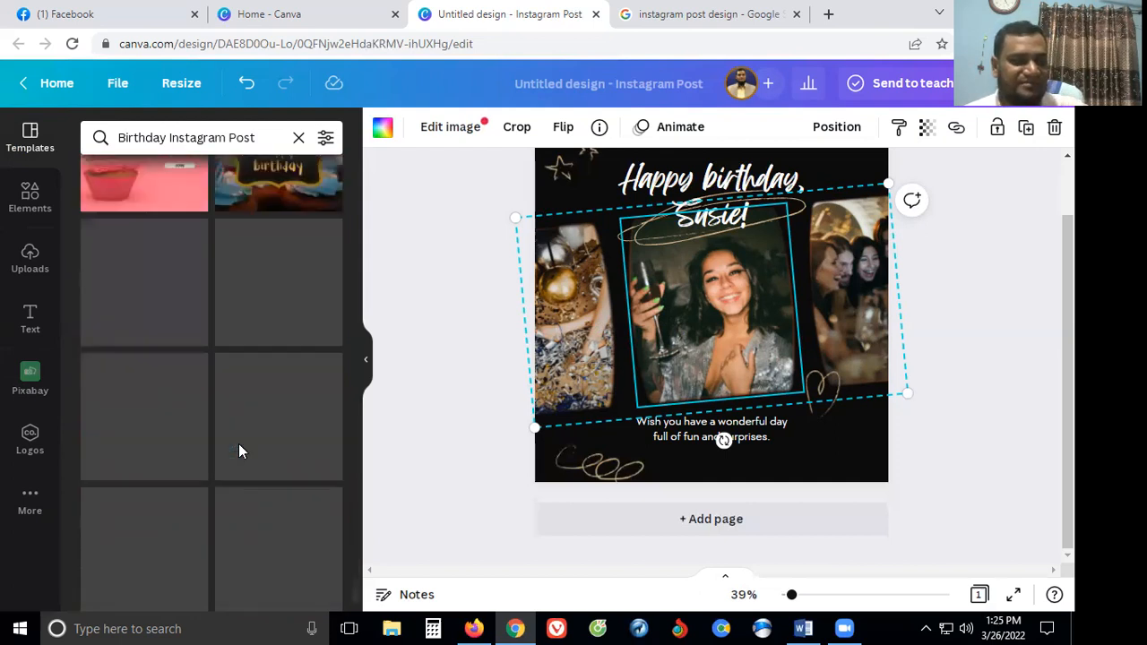
scroll(233, 432, "down", 2)
scroll(230, 426, "down", 1)
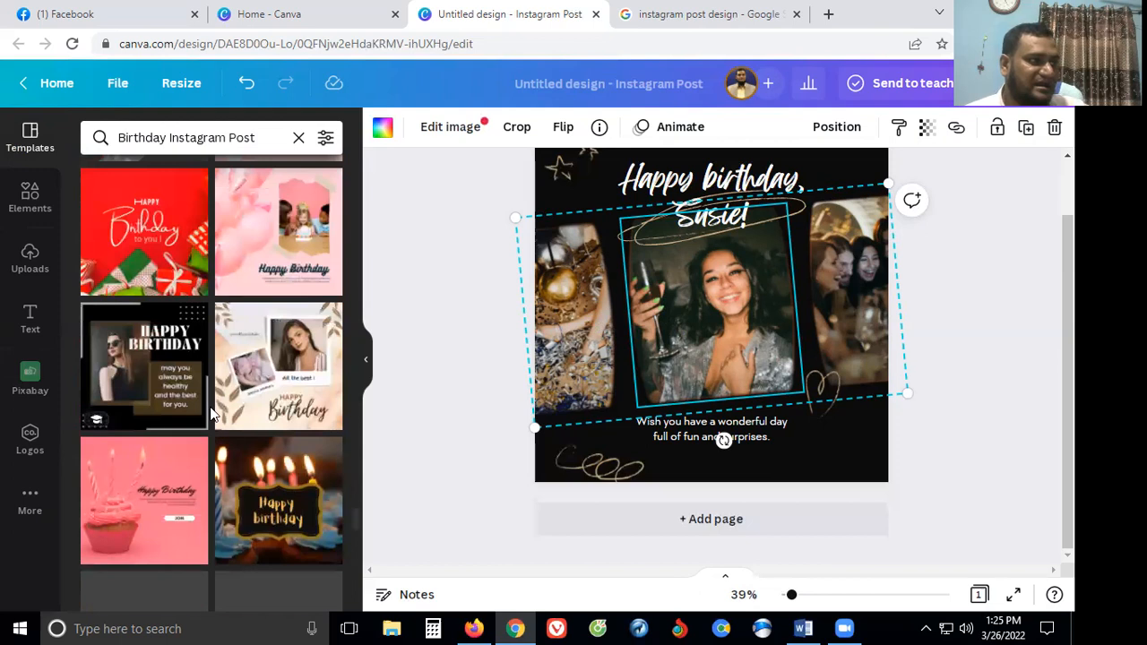
scroll(214, 414, "down", 3)
scroll(213, 414, "down", 3)
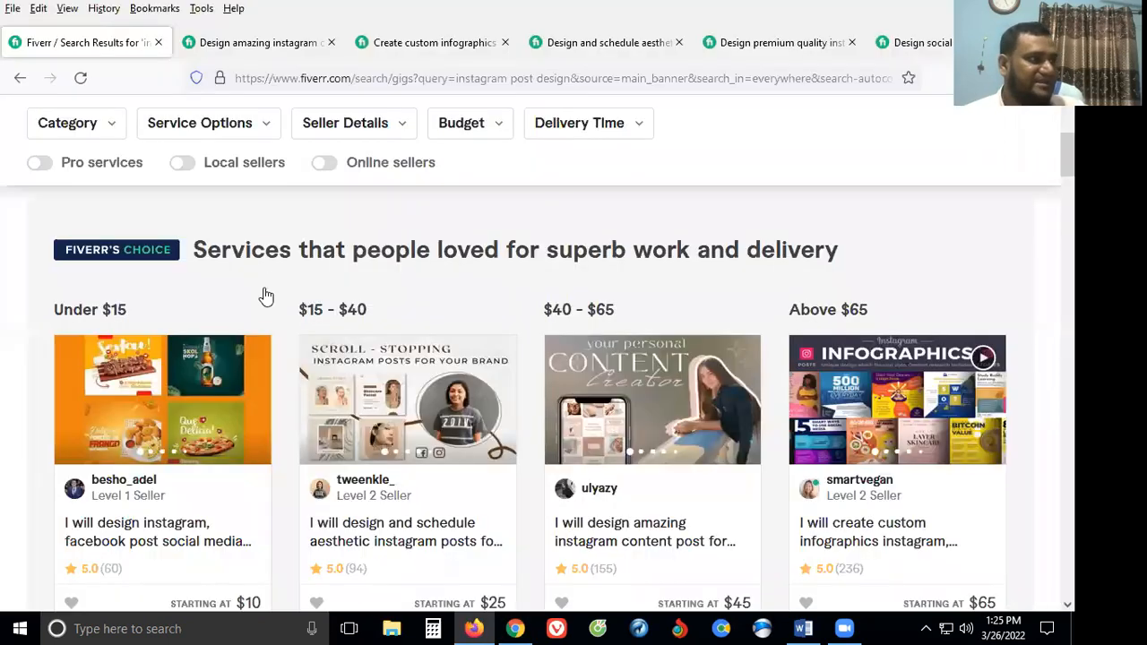
Step: Switch to the Fiverr search results in Firefox and view the first portfolio samples of the "design amazing instagram content post" gig
scroll(264, 294, "down", 3)
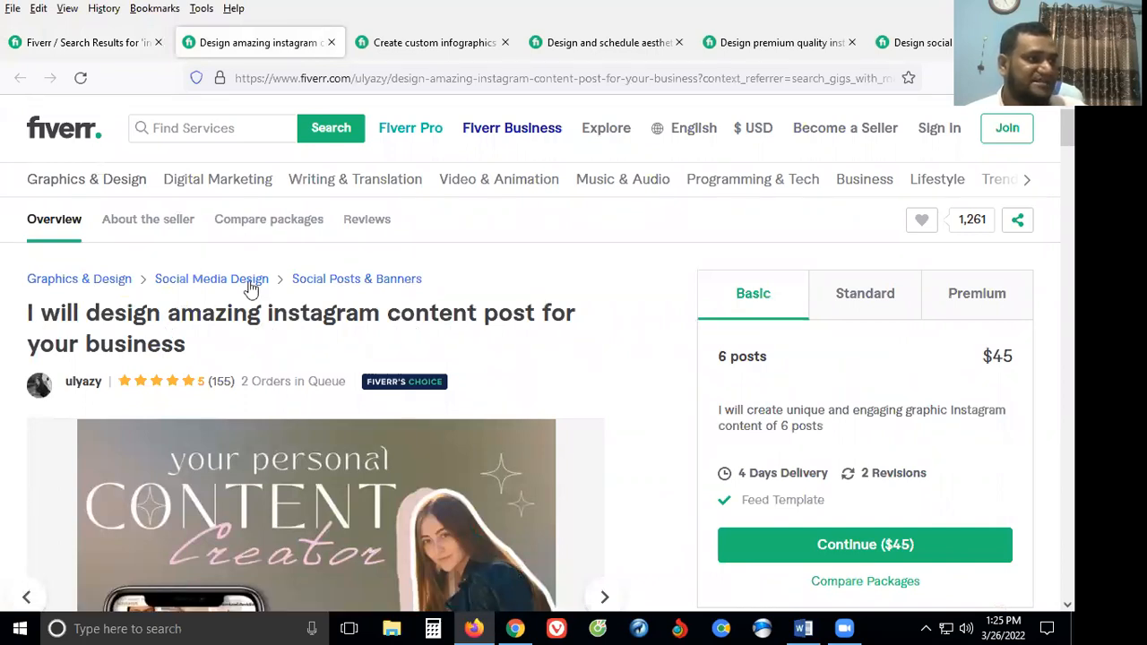
scroll(251, 287, "down", 2)
scroll(604, 353, "down", 3)
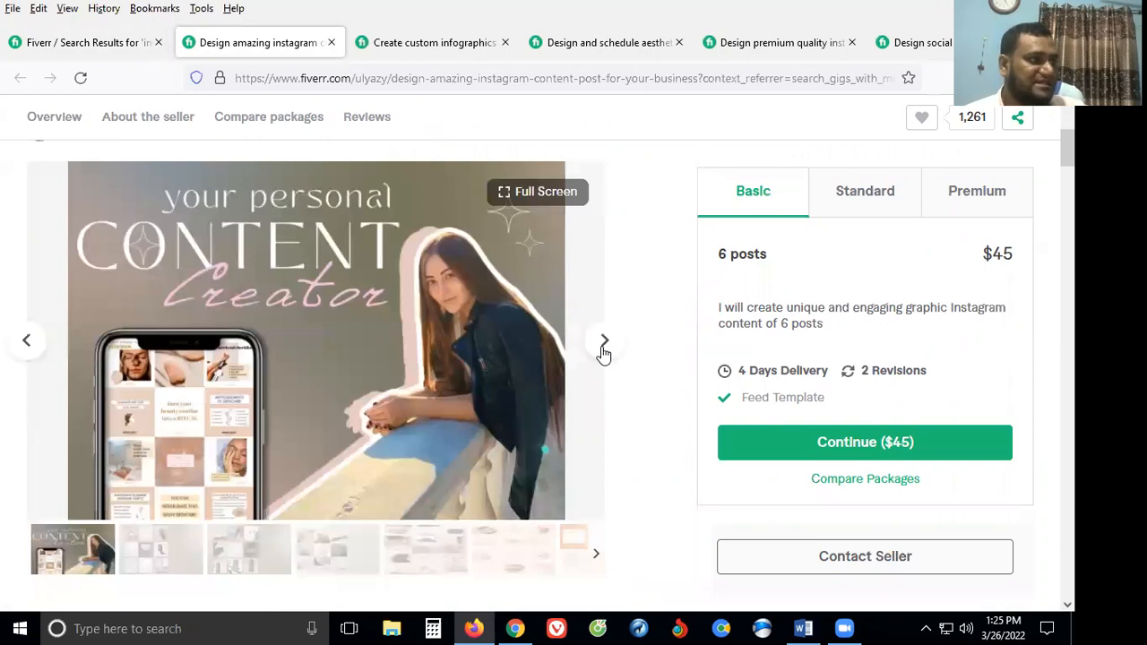
left_click(604, 344)
left_click(604, 344)
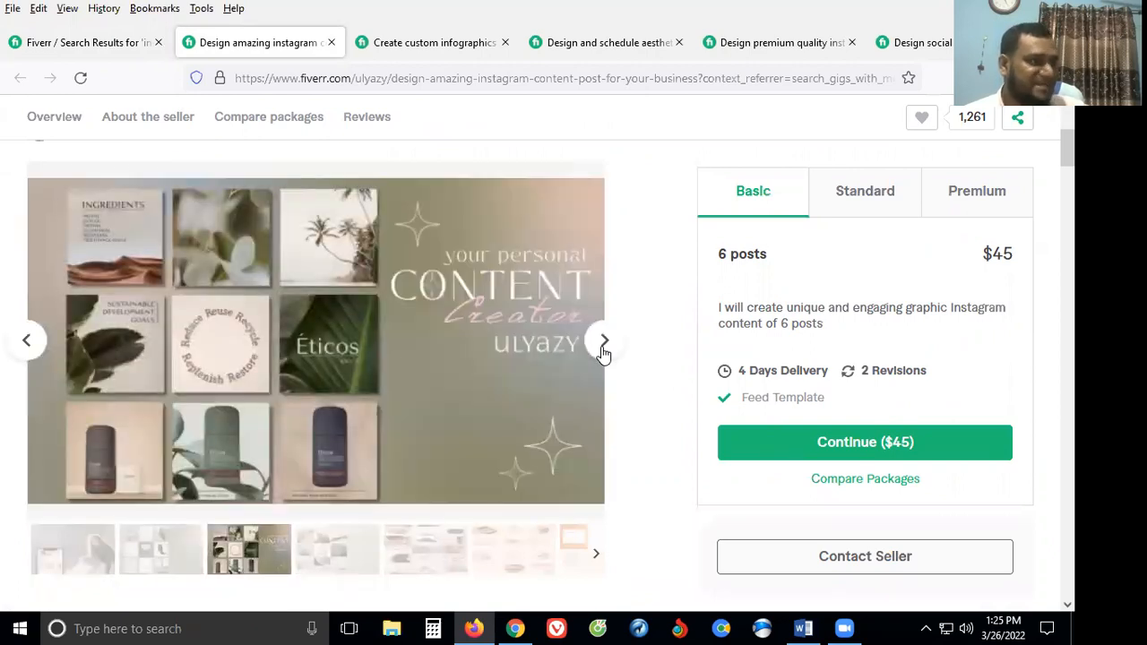
left_click(604, 344)
left_click(604, 344)
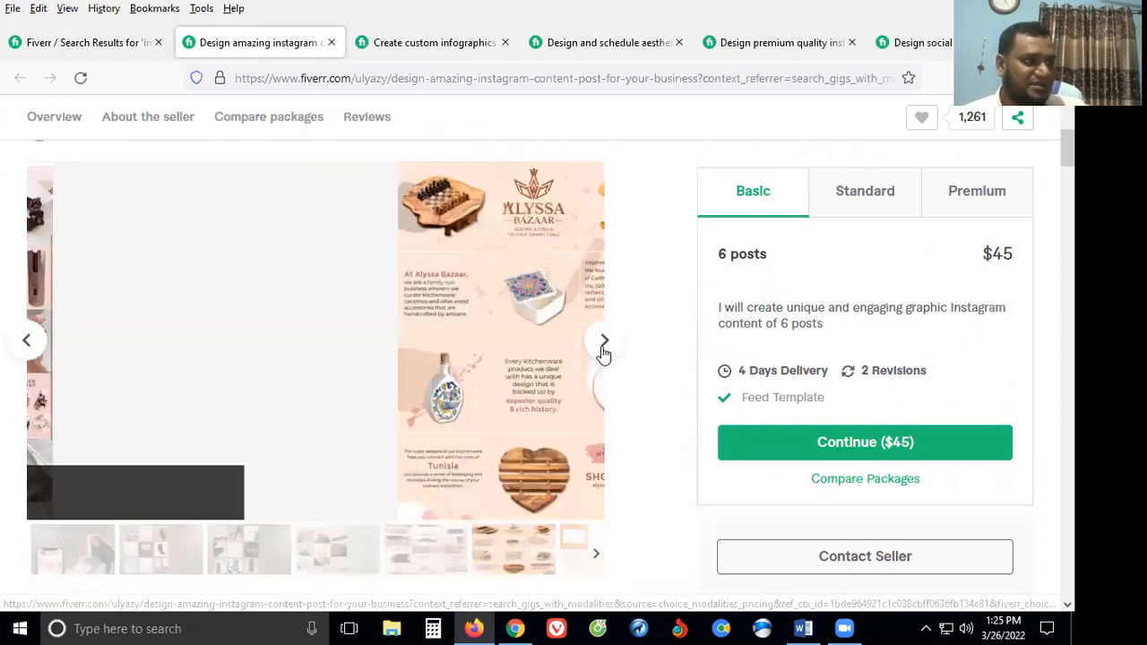
left_click(602, 348)
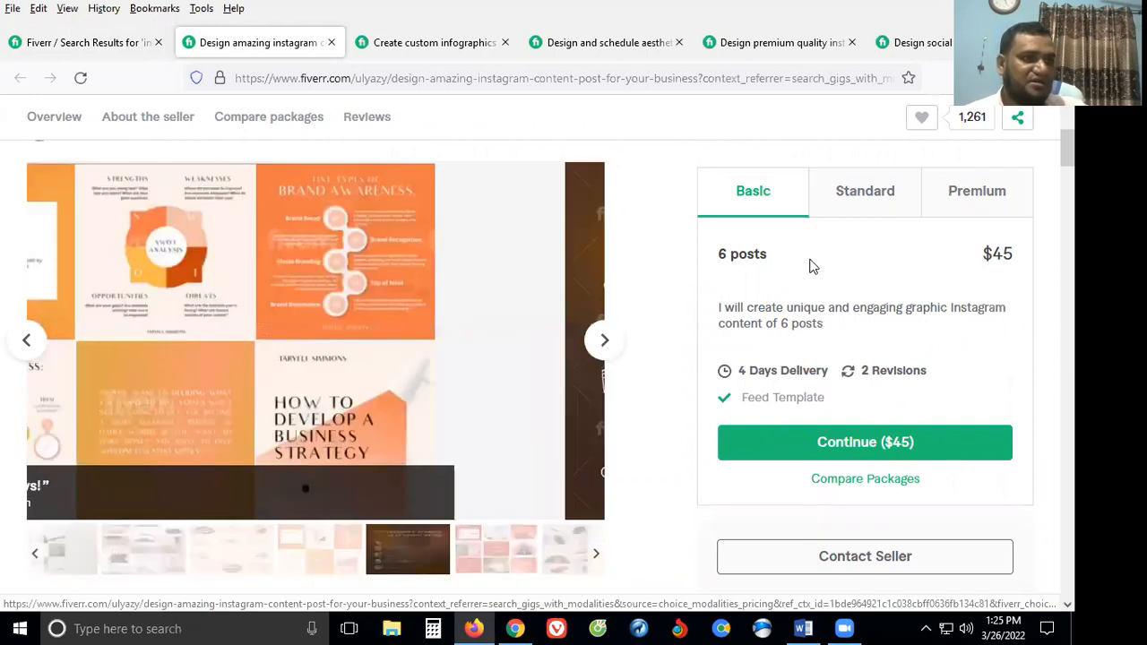
Step: Compare the Standard and Premium packages of the Instagram content post gig
left_click(878, 202)
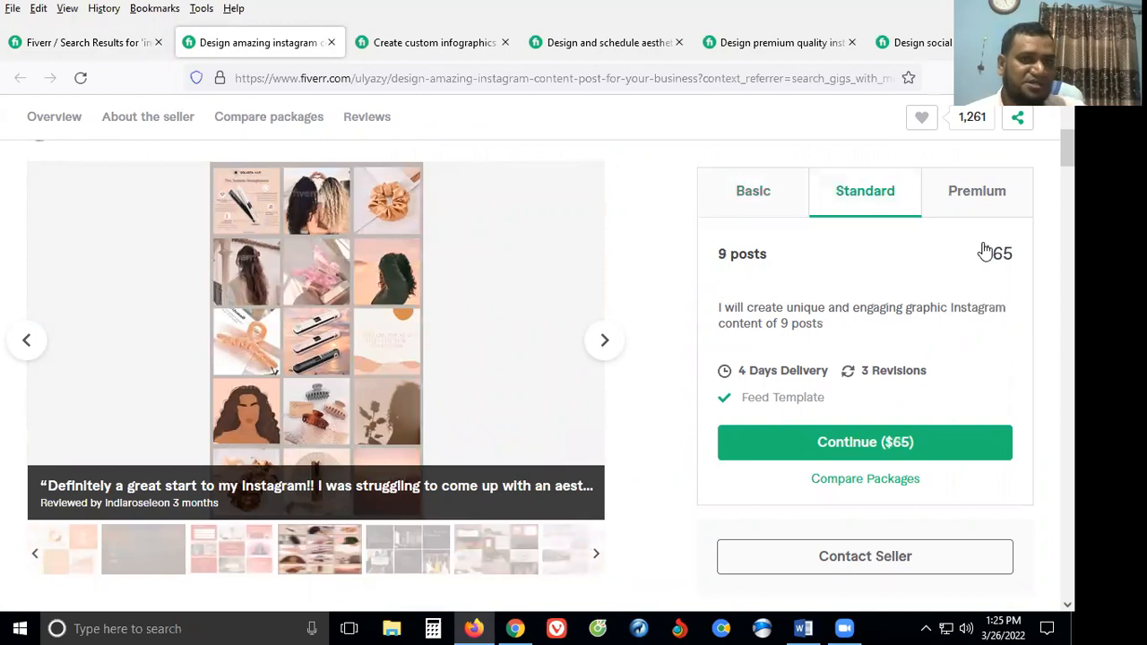
left_click(976, 208)
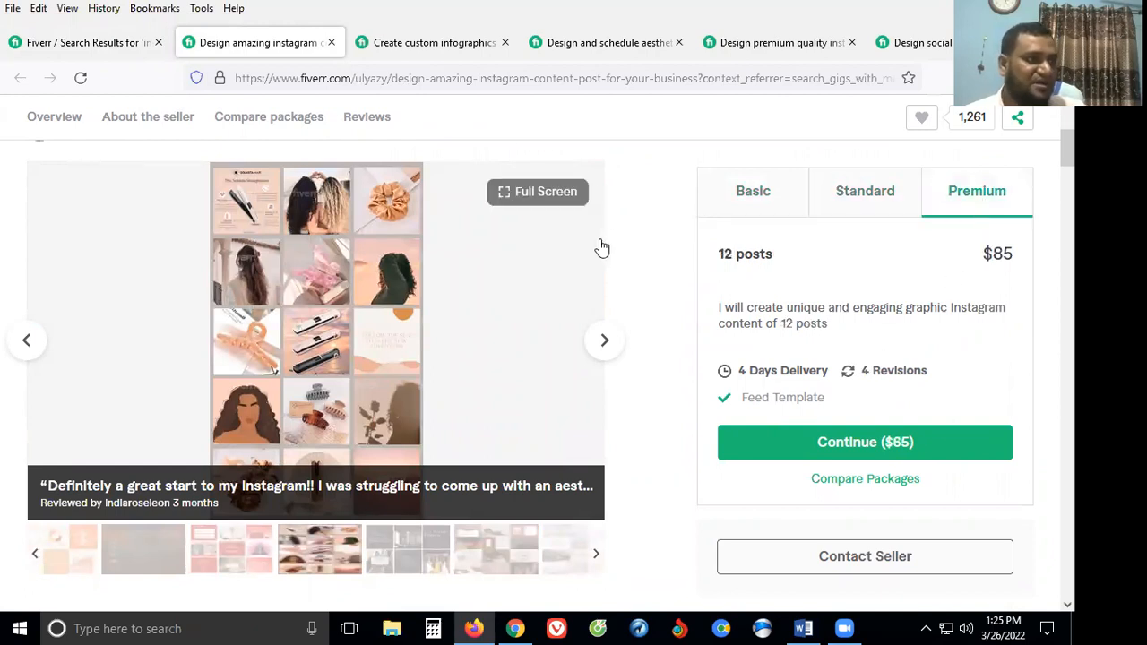
scroll(601, 350, "down", 2)
scroll(600, 350, "up", 2)
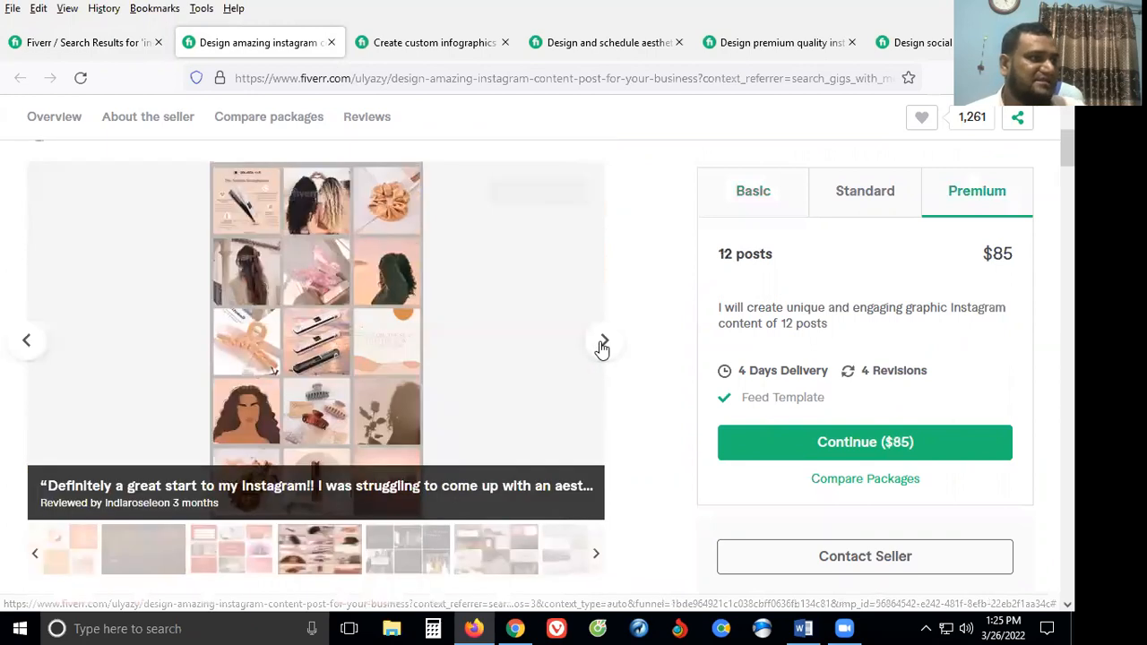
Step: View the remaining portfolio samples of the Instagram content post gig through to the last one
left_click(603, 344)
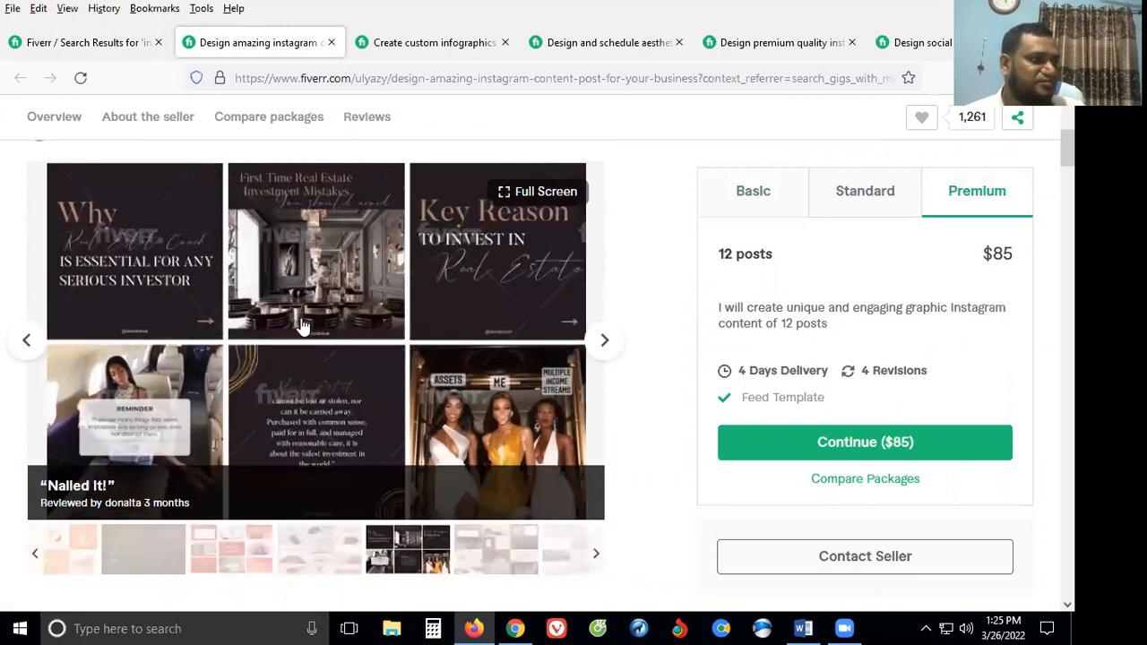
left_click(603, 342)
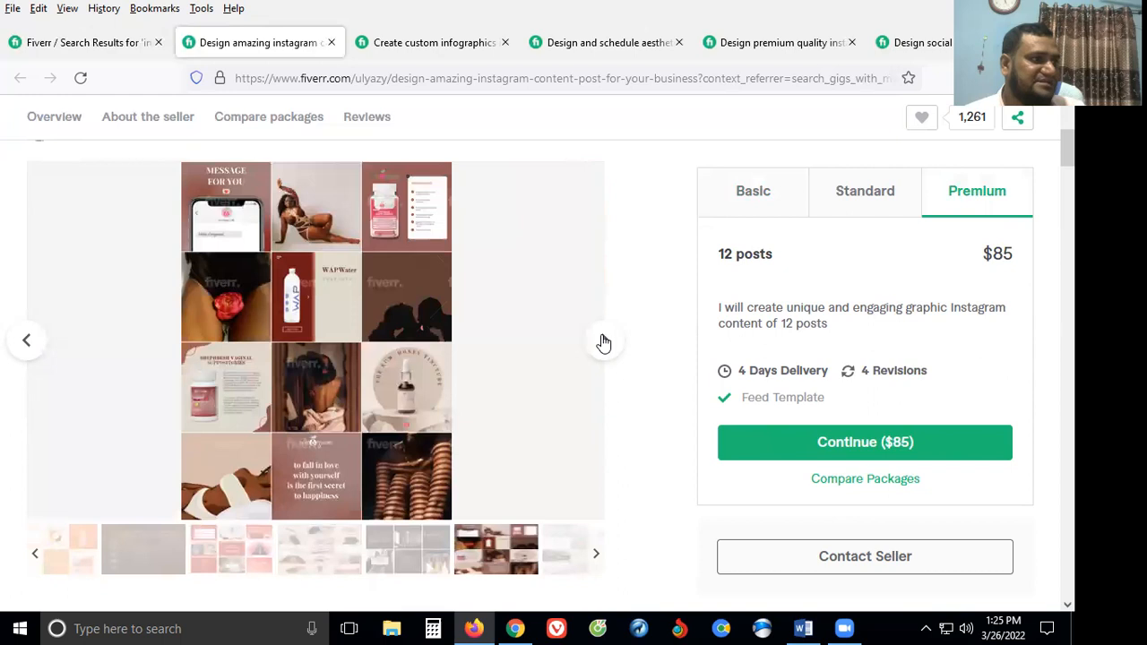
left_click(603, 343)
left_click(603, 342)
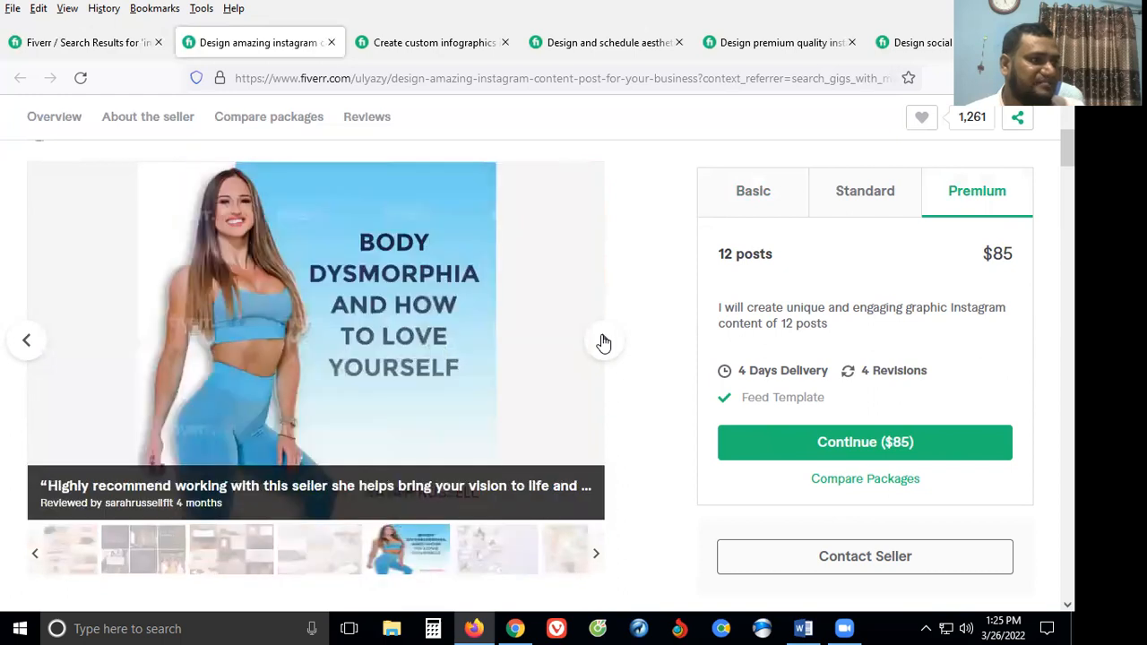
left_click(603, 342)
left_click(603, 342)
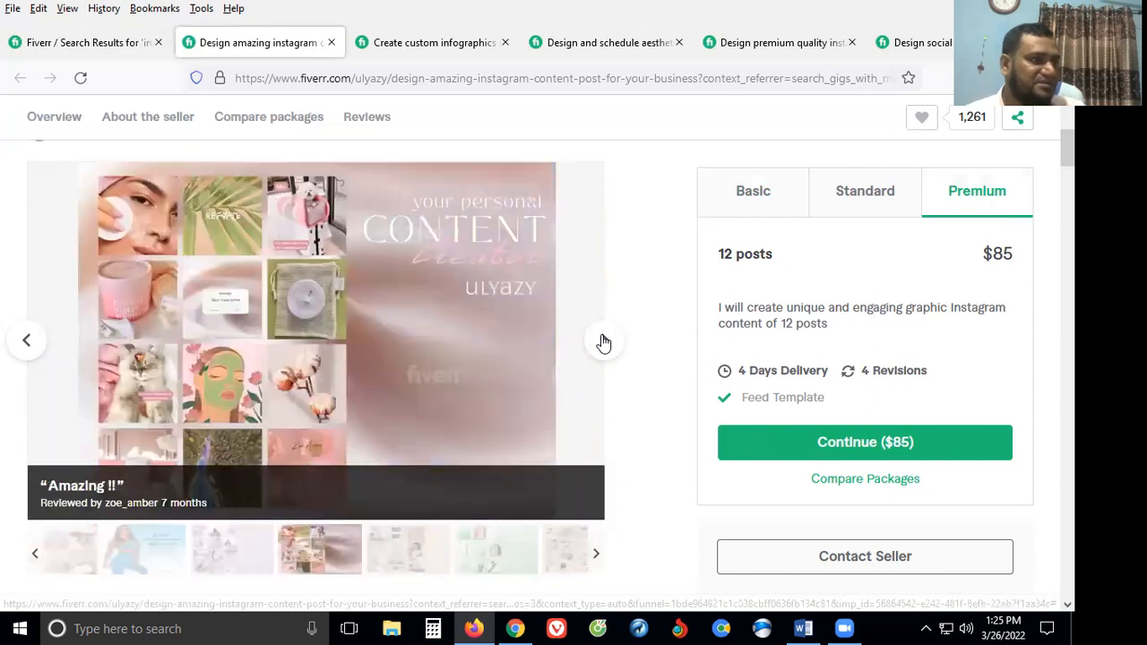
left_click(603, 342)
left_click(603, 342)
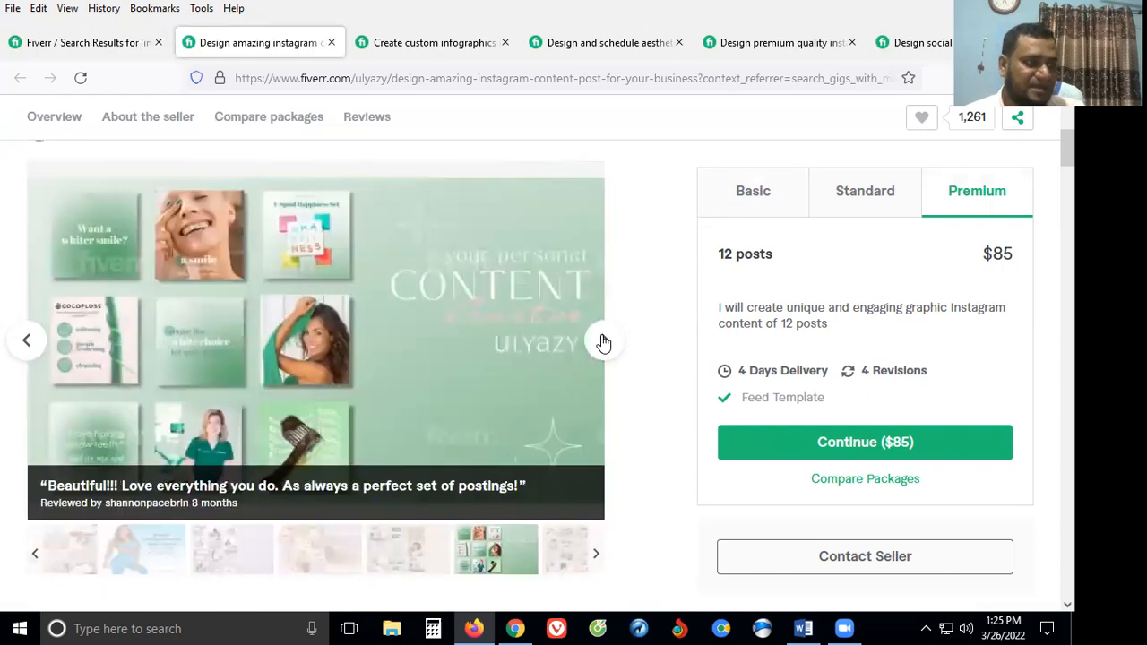
left_click(607, 342)
left_click(607, 344)
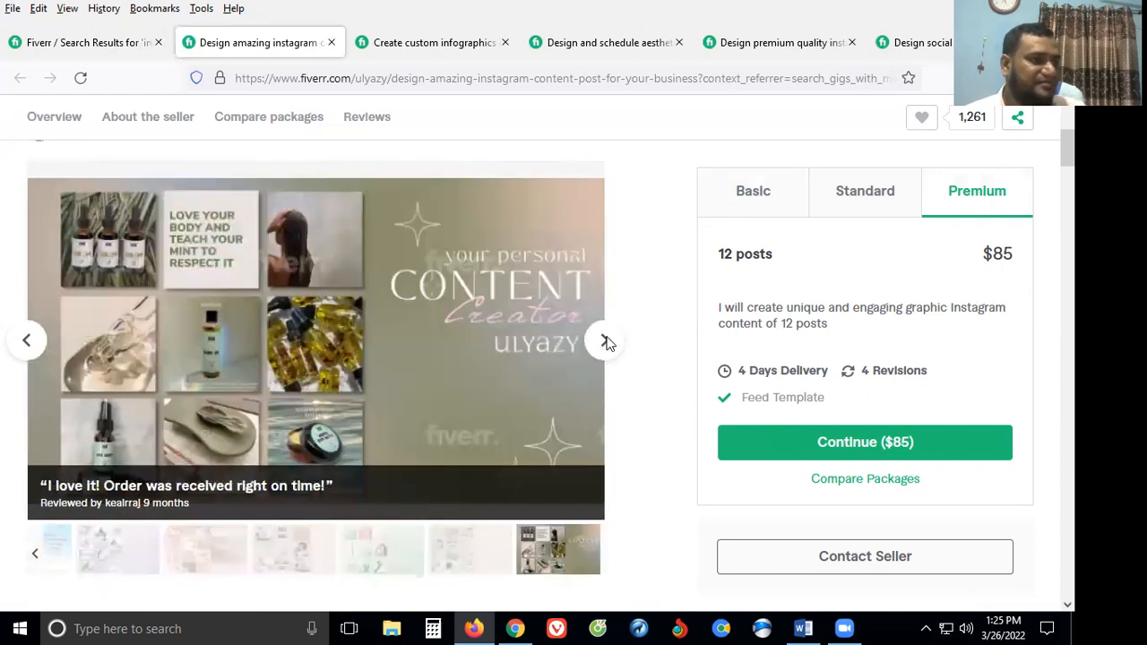
Step: Read the gig's description, its client requirements and the seller information, and return to the start of the page
scroll(564, 354, "down", 5)
scroll(305, 363, "up", 4)
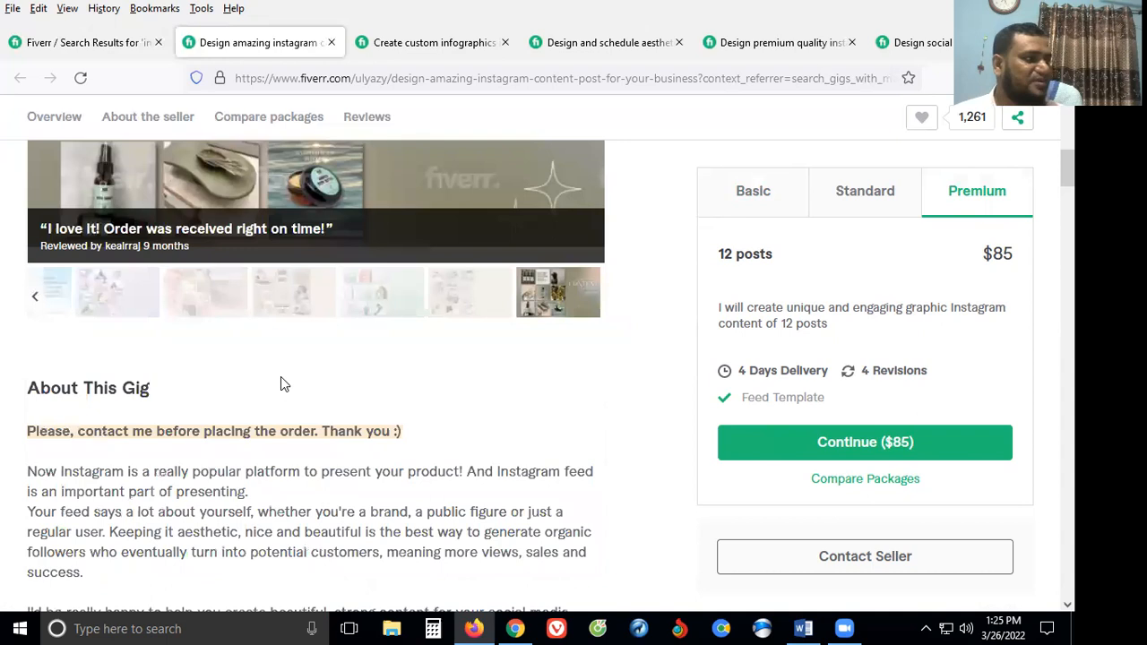
scroll(269, 372, "down", 2)
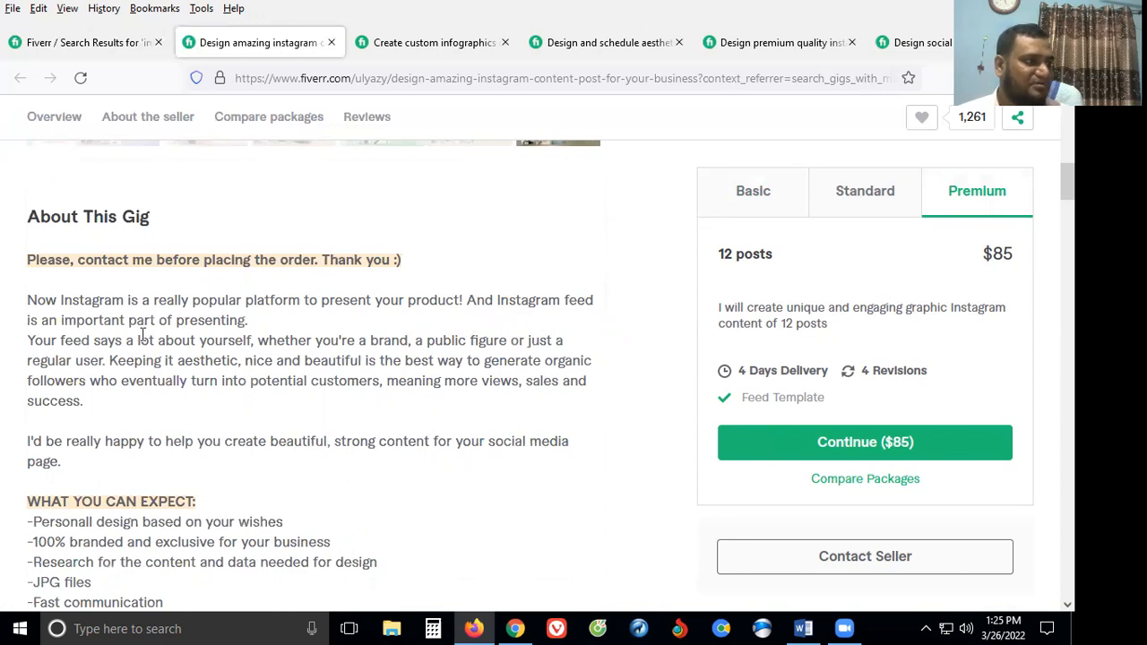
scroll(269, 412, "down", 4)
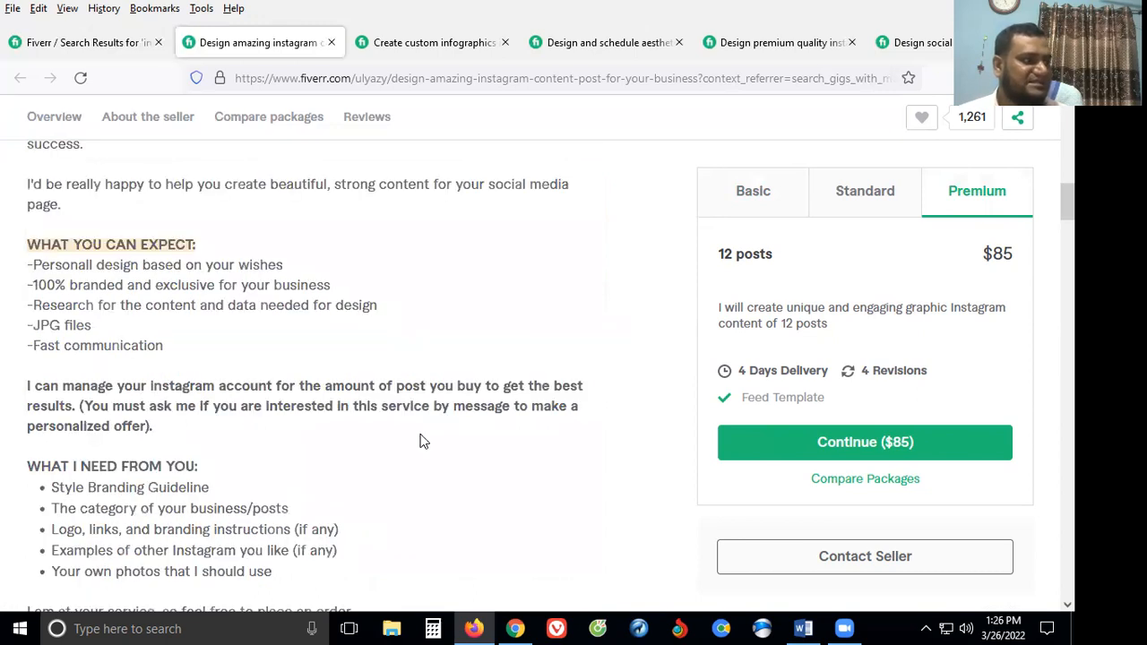
scroll(382, 431, "down", 4)
scroll(358, 422, "down", 2)
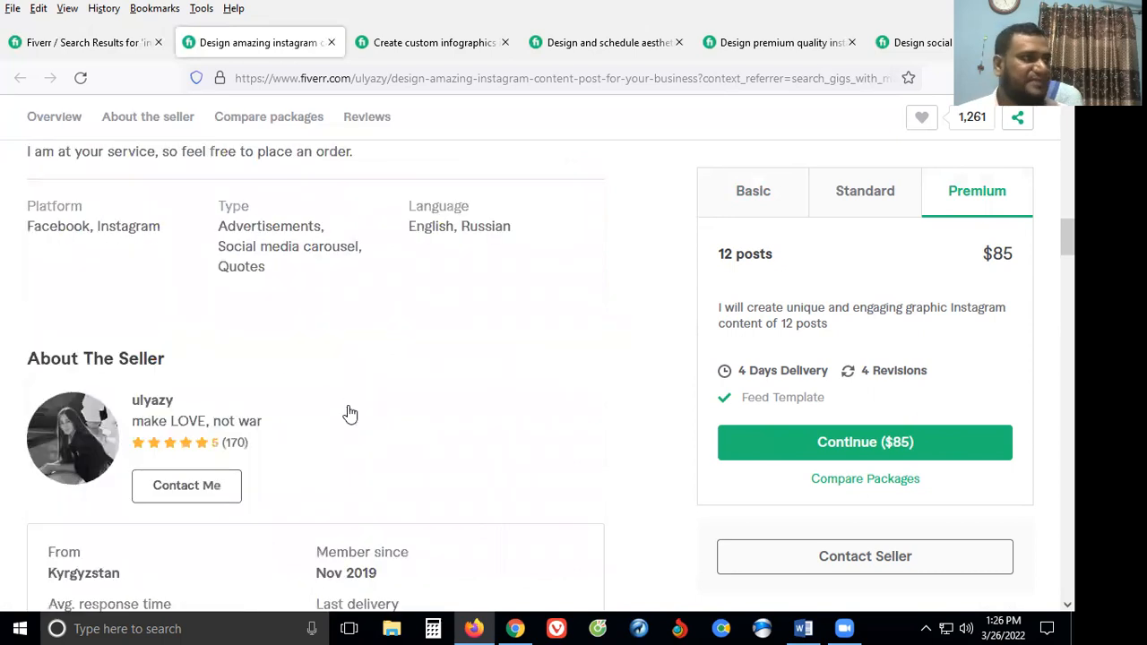
scroll(448, 230, "up", 15)
Step: Examine the "create custom infographics instagram" gig, including its sample images and Basic package
left_click(441, 42)
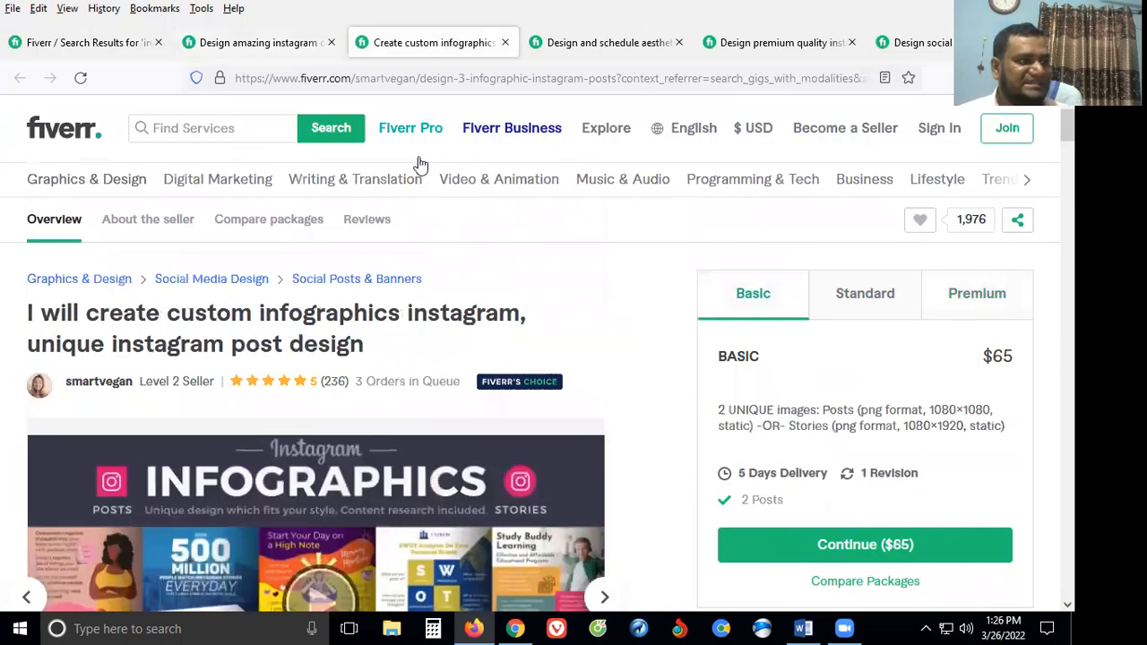
scroll(403, 285, "down", 1)
scroll(402, 285, "down", 3)
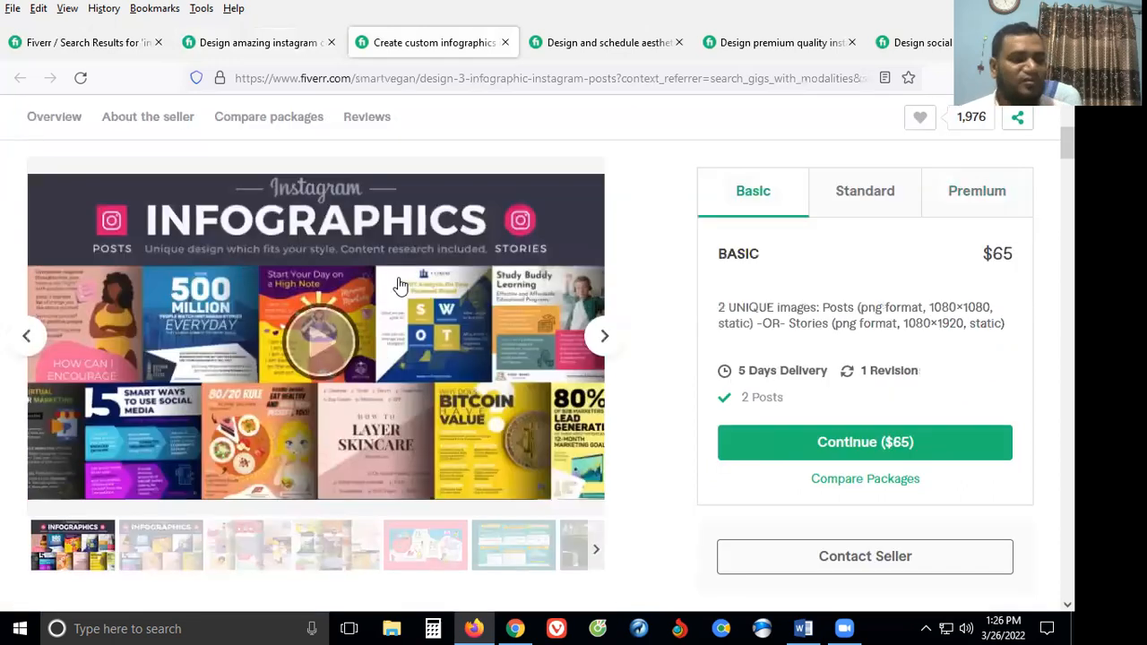
scroll(400, 285, "down", 1)
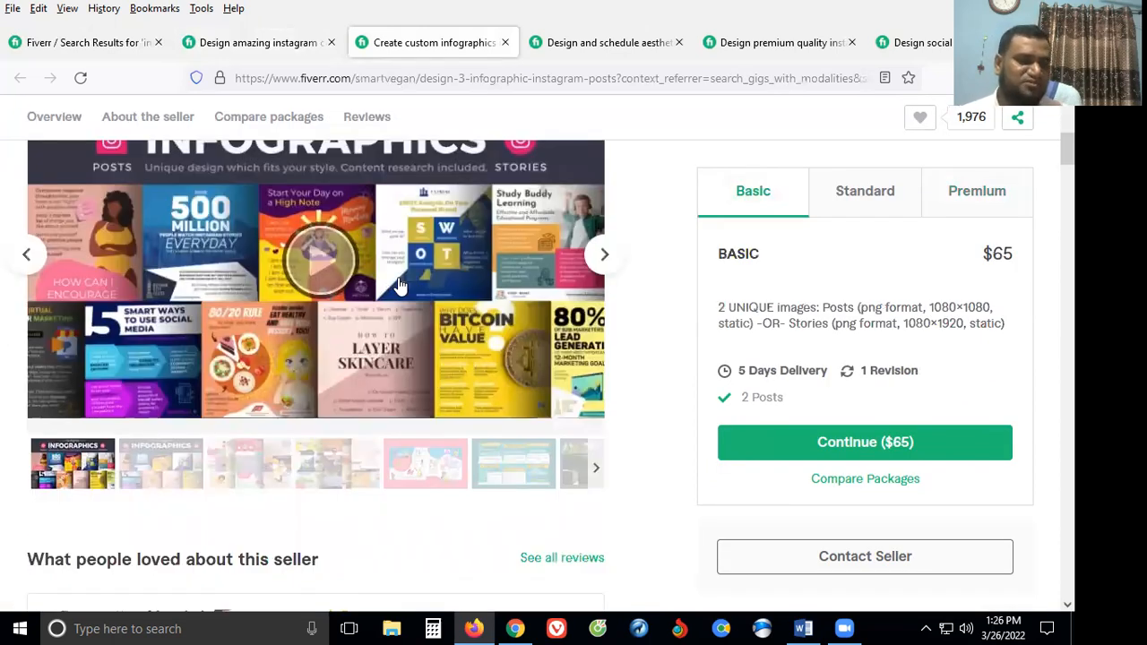
scroll(401, 285, "up", 4)
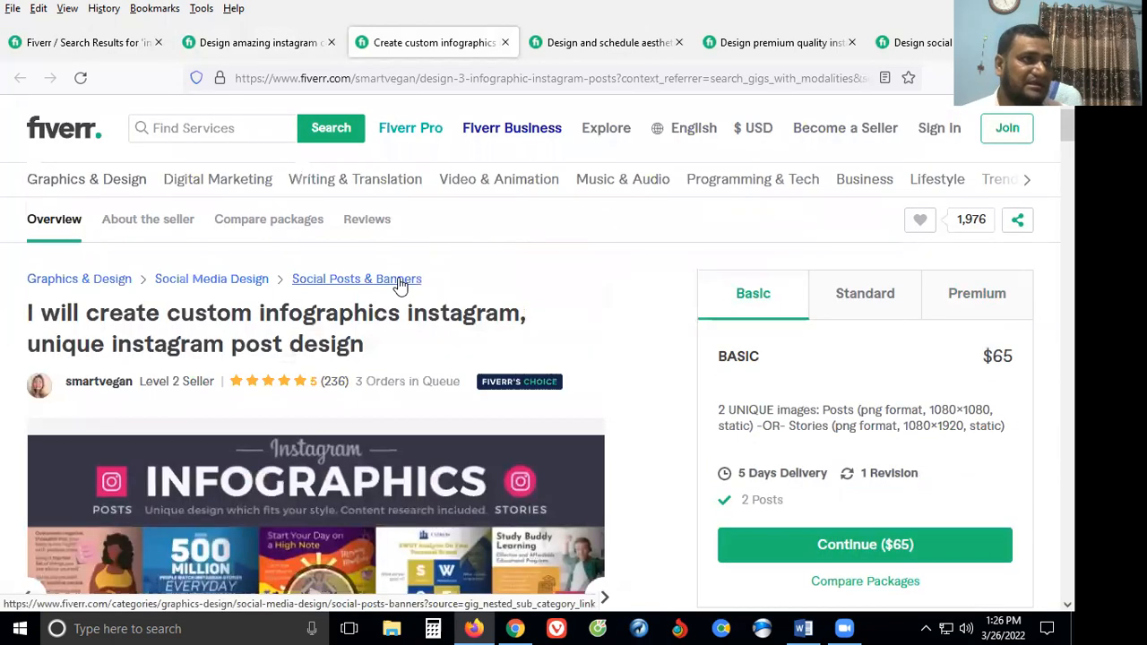
scroll(489, 260, "down", 6)
Step: Examine the aesthetic Instagram posts gig and the sample designs of the "social media post, canva design" gig
key("ctrl+Tab")
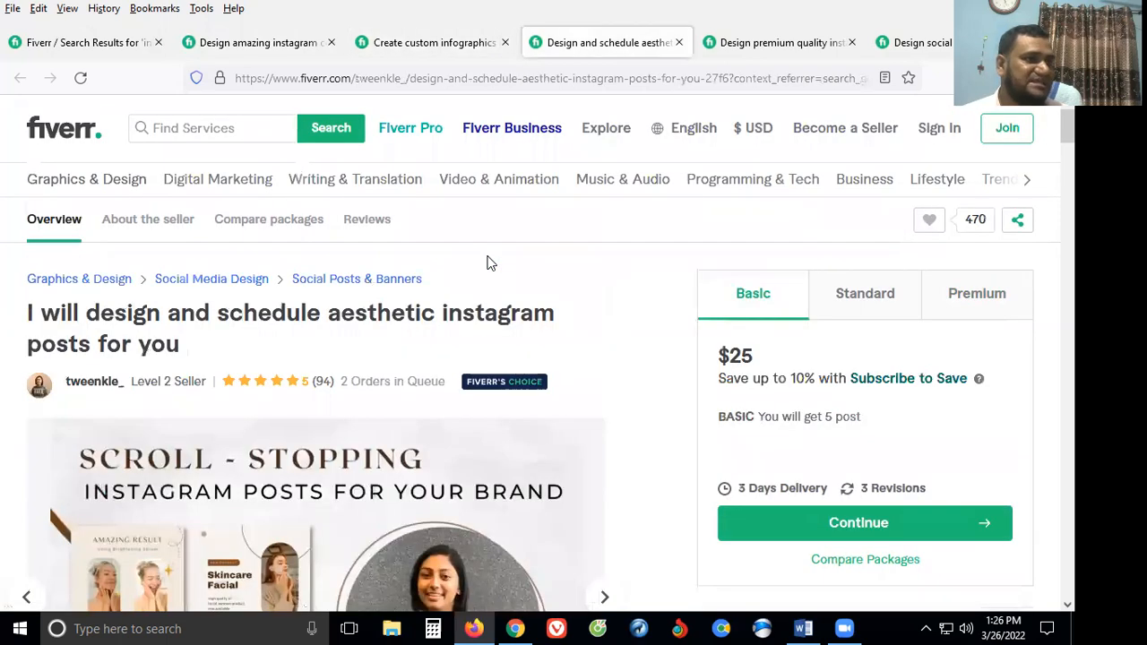
scroll(512, 233, "down", 8)
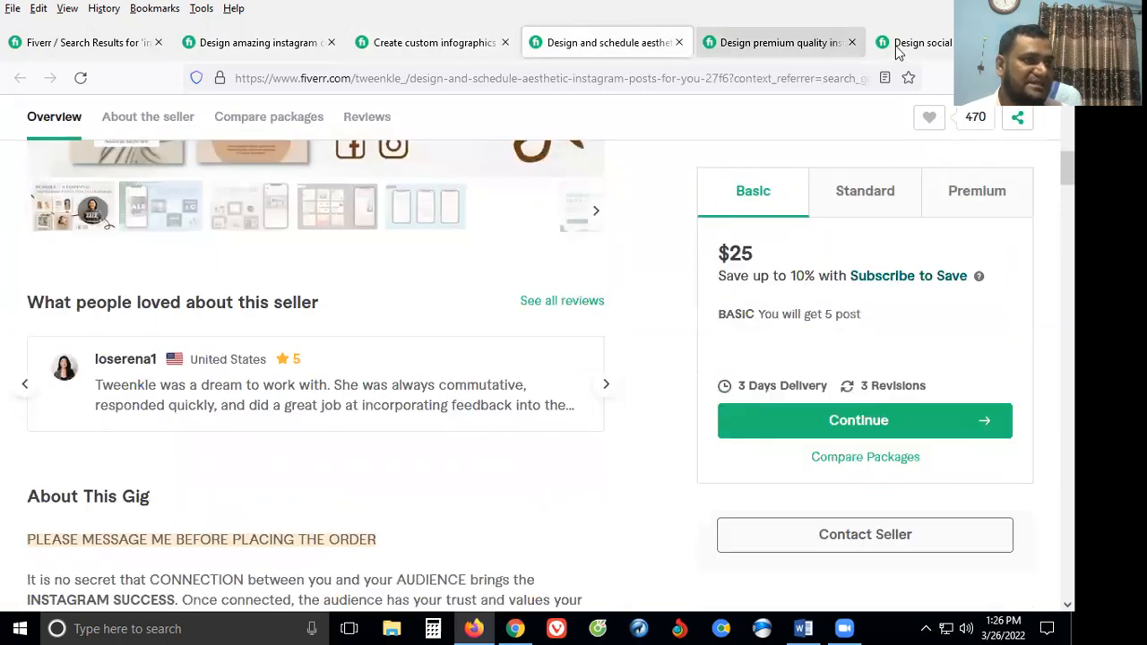
key("ctrl+Tab")
key("ctrl+Tab")
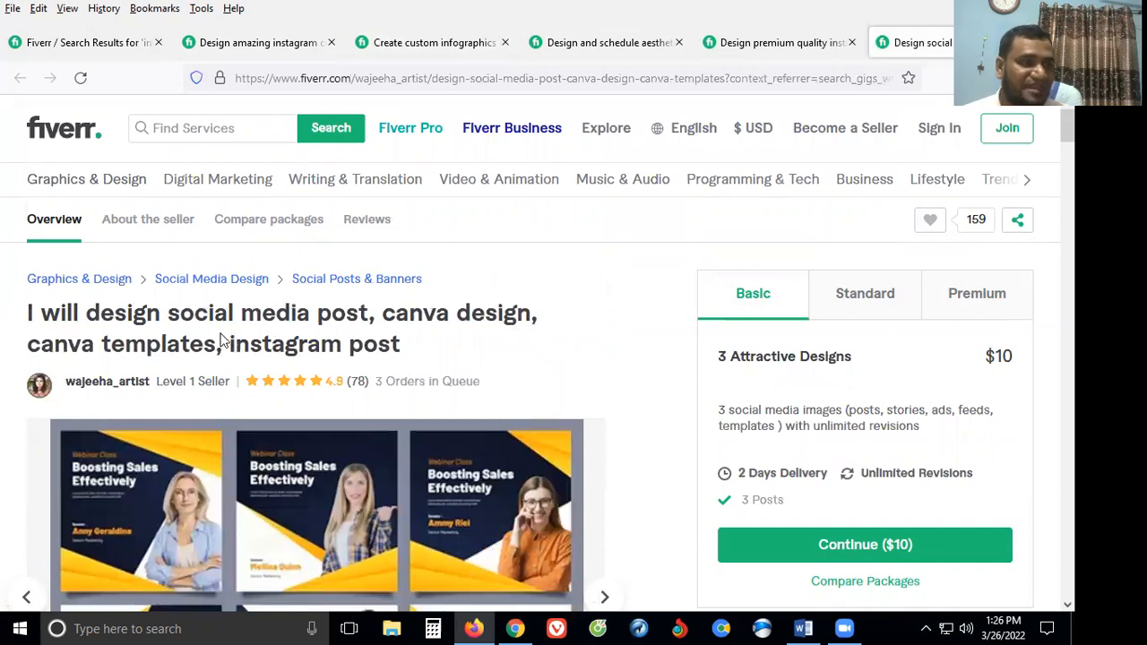
scroll(435, 323, "down", 3)
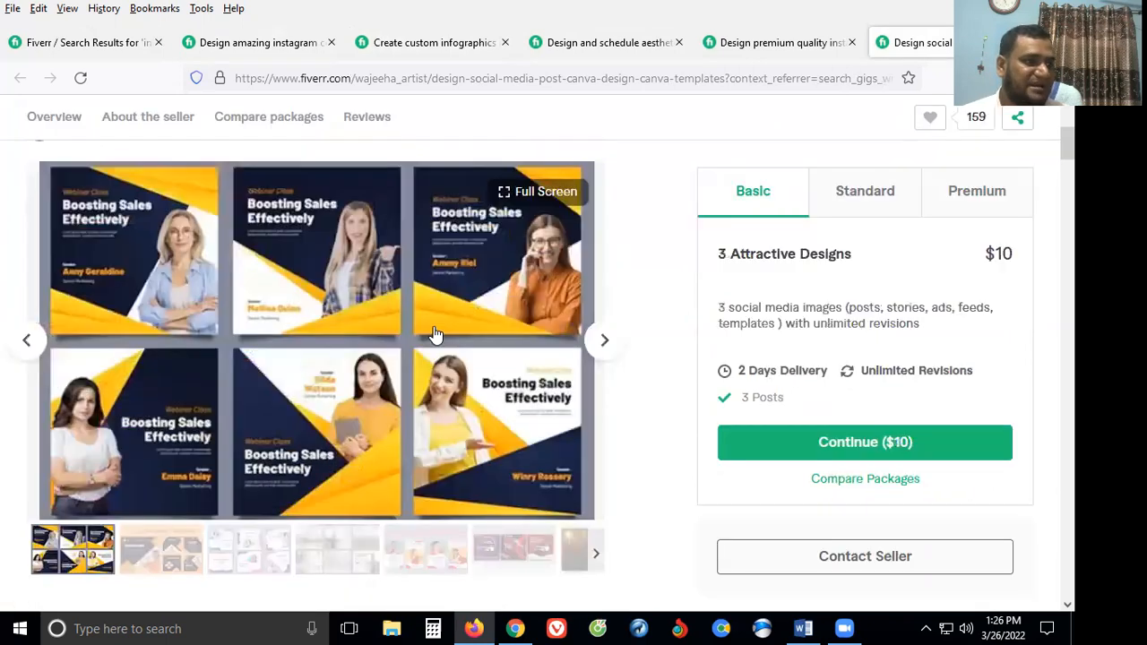
Step: Read the description and client requirements of the "social media post, canva design" gig
scroll(433, 327, "down", 3)
scroll(439, 304, "down", 5)
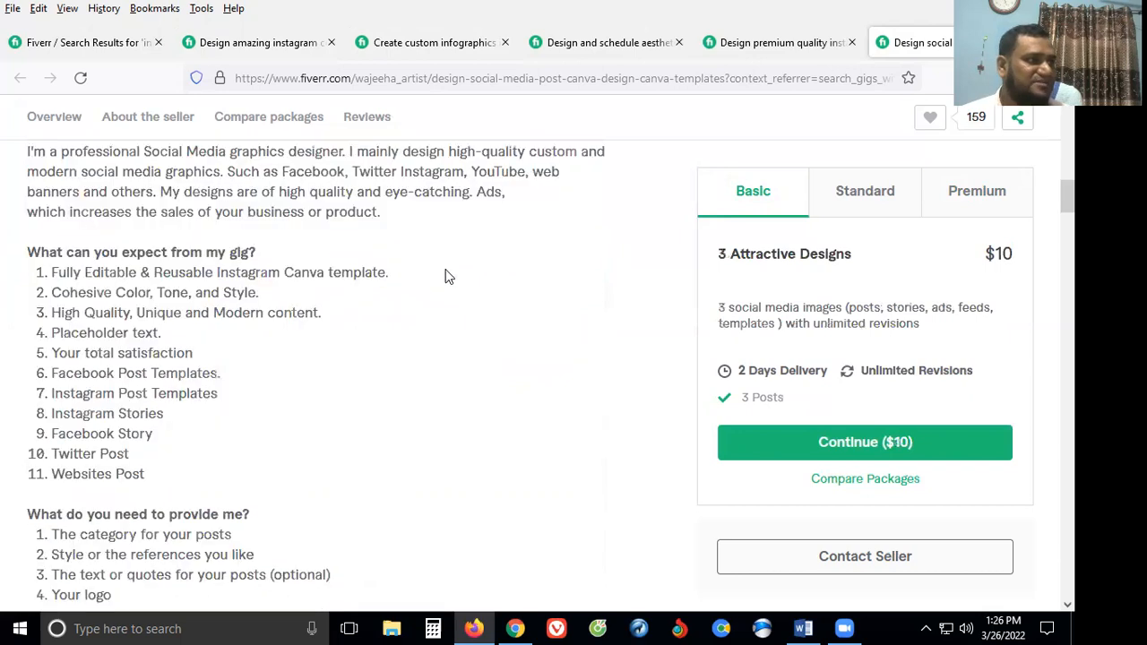
scroll(452, 260, "up", 4)
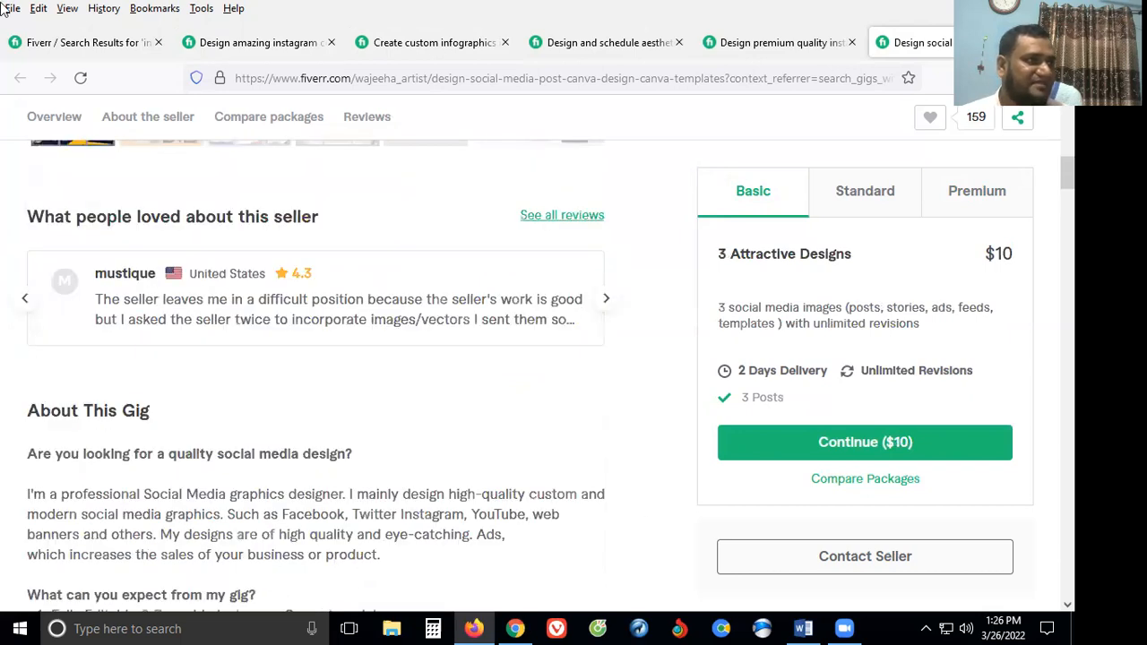
Step: Return to the "instagram post design" search results and browse the gigs on the first and second result pages
key("ctrl+1")
scroll(481, 366, "up", 5)
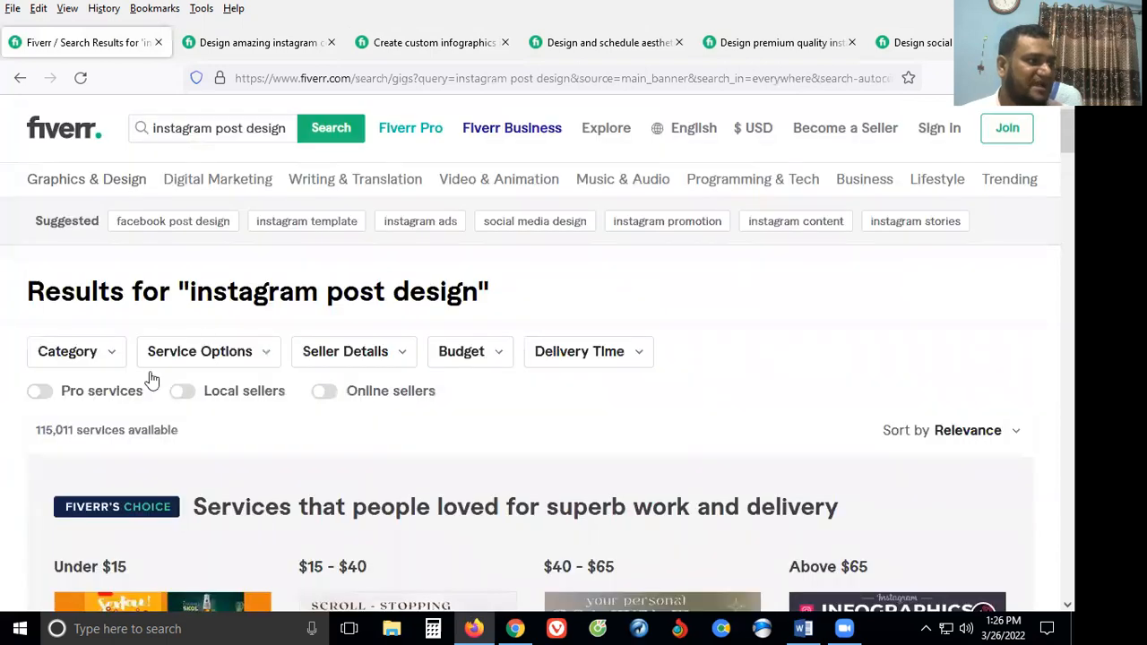
scroll(152, 377, "down", 5)
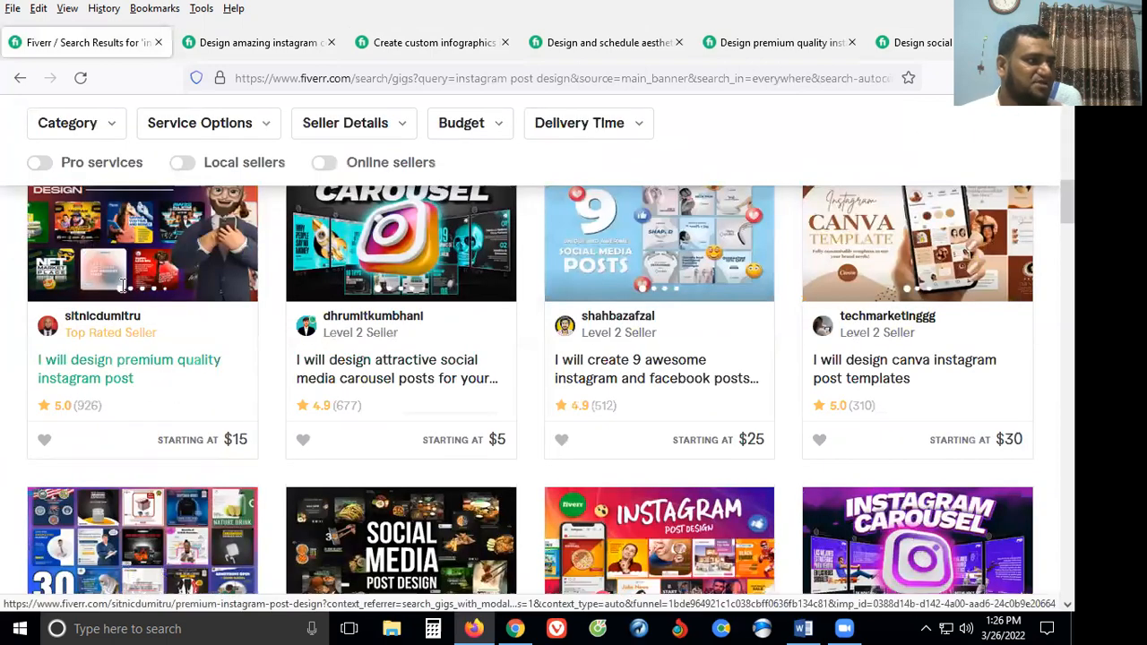
scroll(123, 285, "up", 1)
scroll(104, 444, "up", 1)
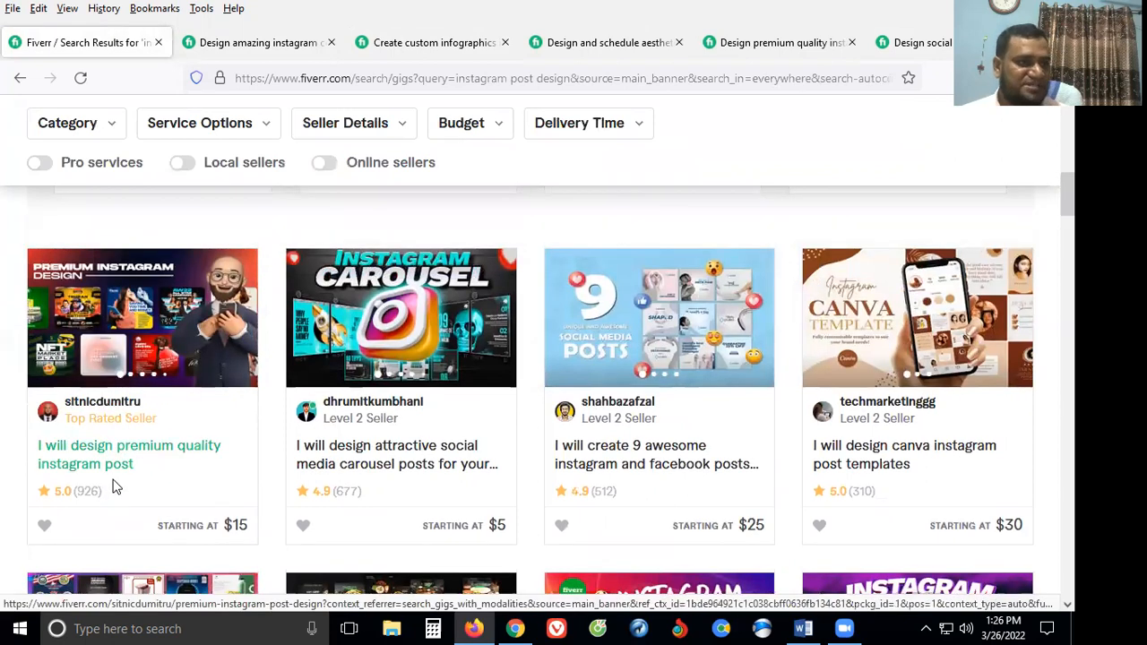
scroll(214, 405, "down", 5)
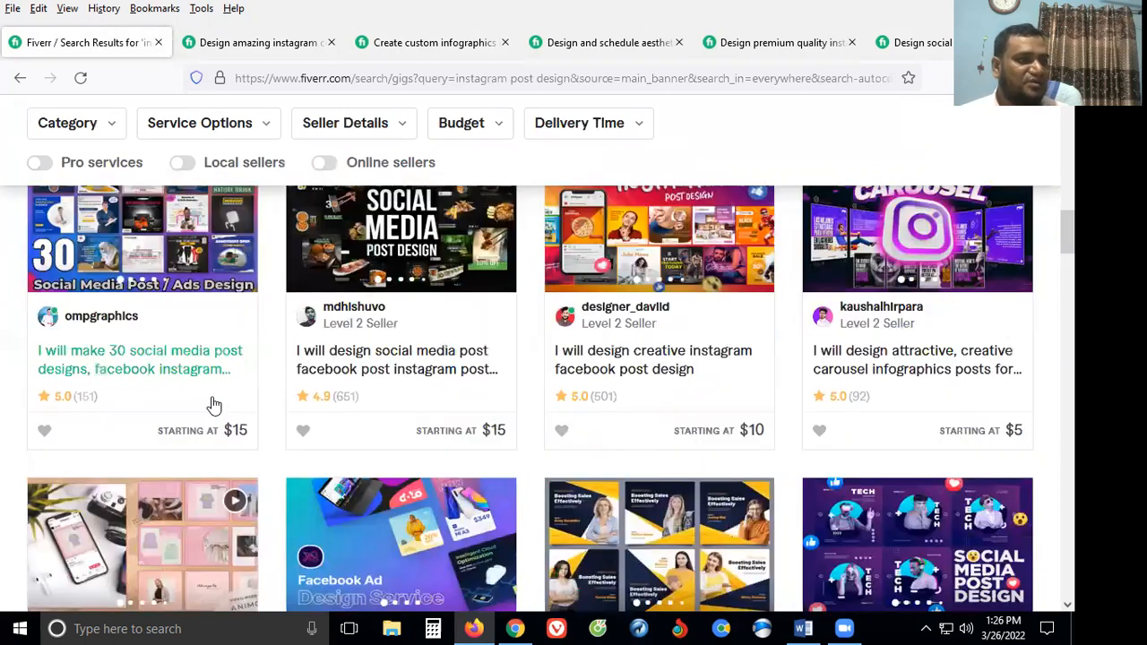
scroll(215, 405, "down", 5)
scroll(215, 398, "down", 4)
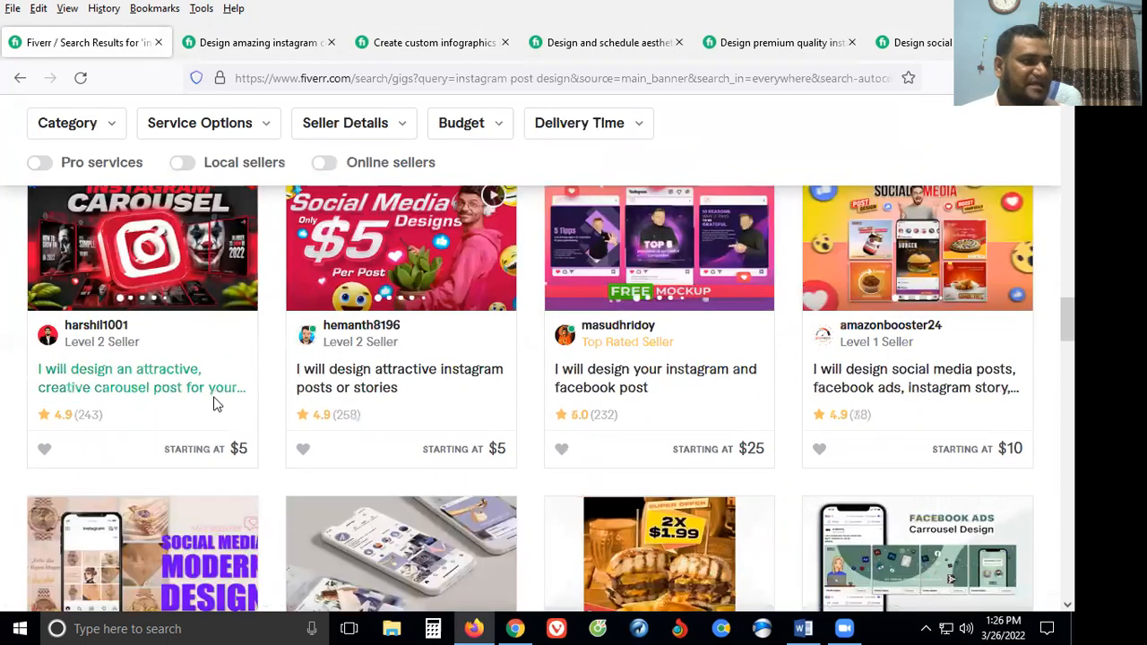
scroll(214, 405, "down", 4)
scroll(239, 389, "down", 4)
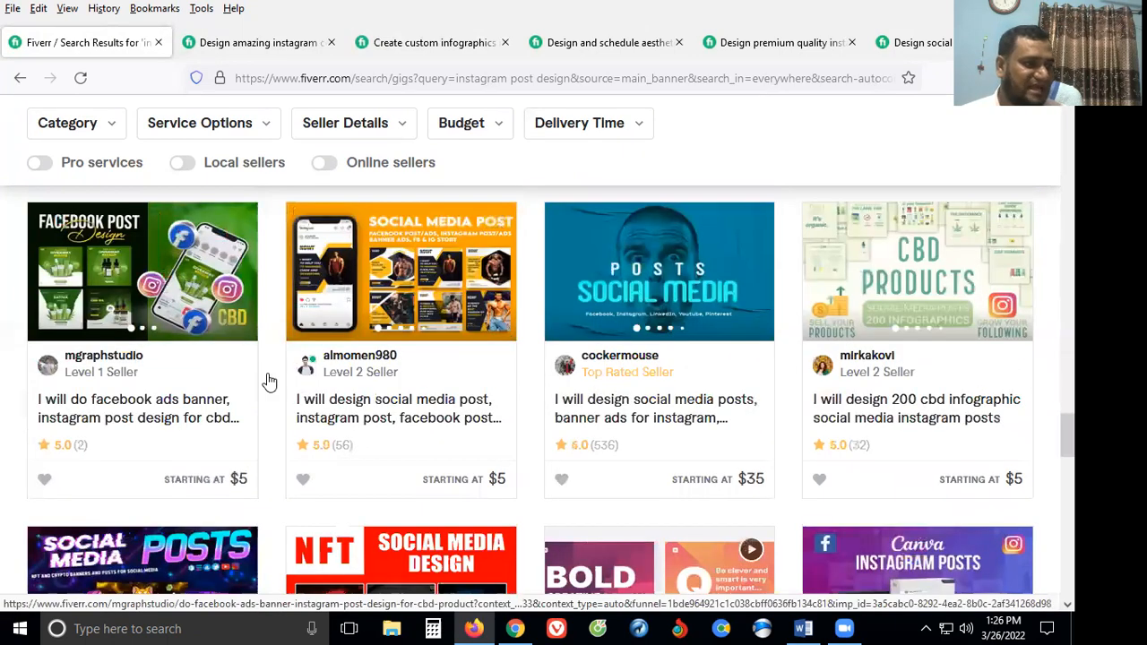
scroll(307, 394, "down", 9)
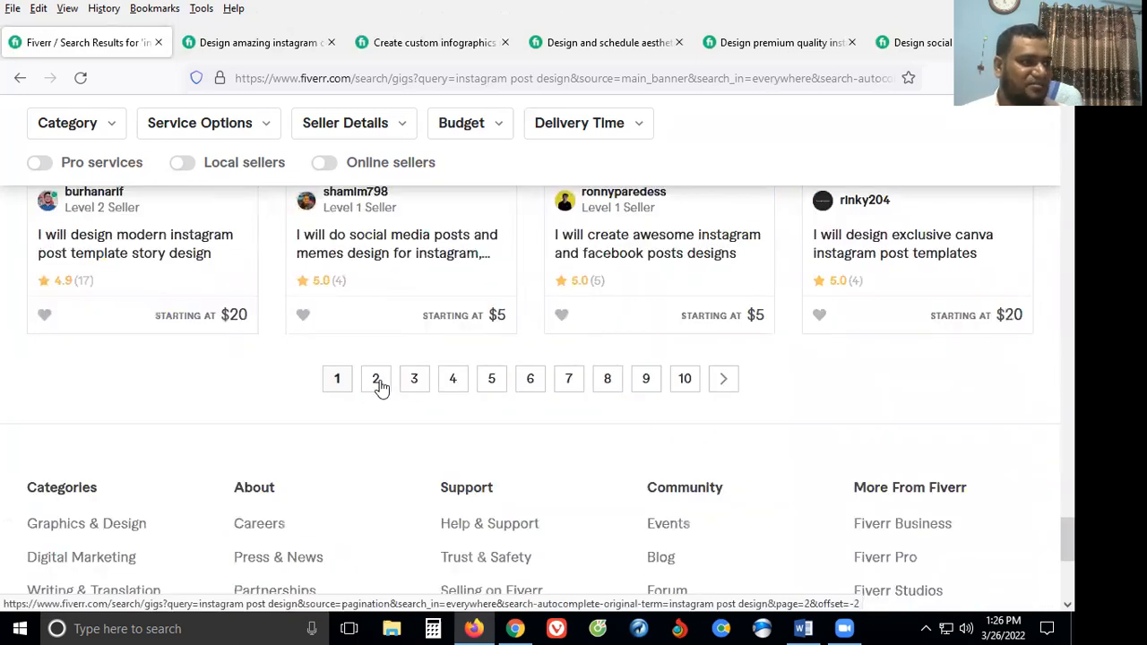
left_click(378, 382)
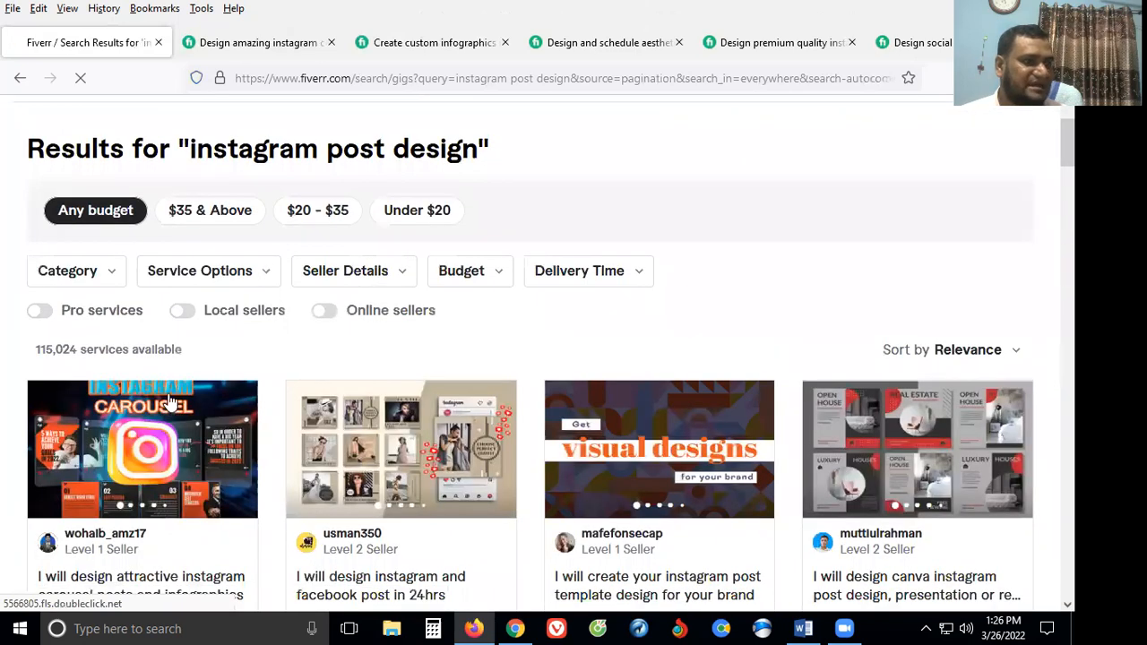
scroll(269, 404, "down", 12)
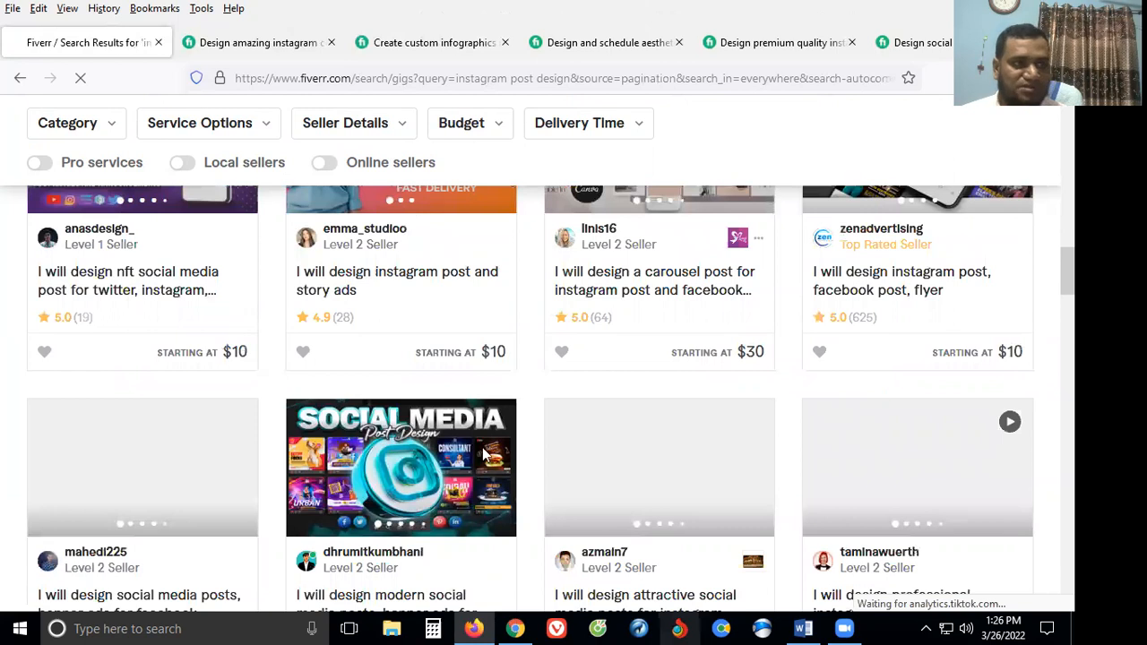
Step: Switch to the Canva design, try the beige "Happy Birthday" photo template, and apply the black "Happy Anniversary My Love!" template with red ribbons
key("alt+Tab")
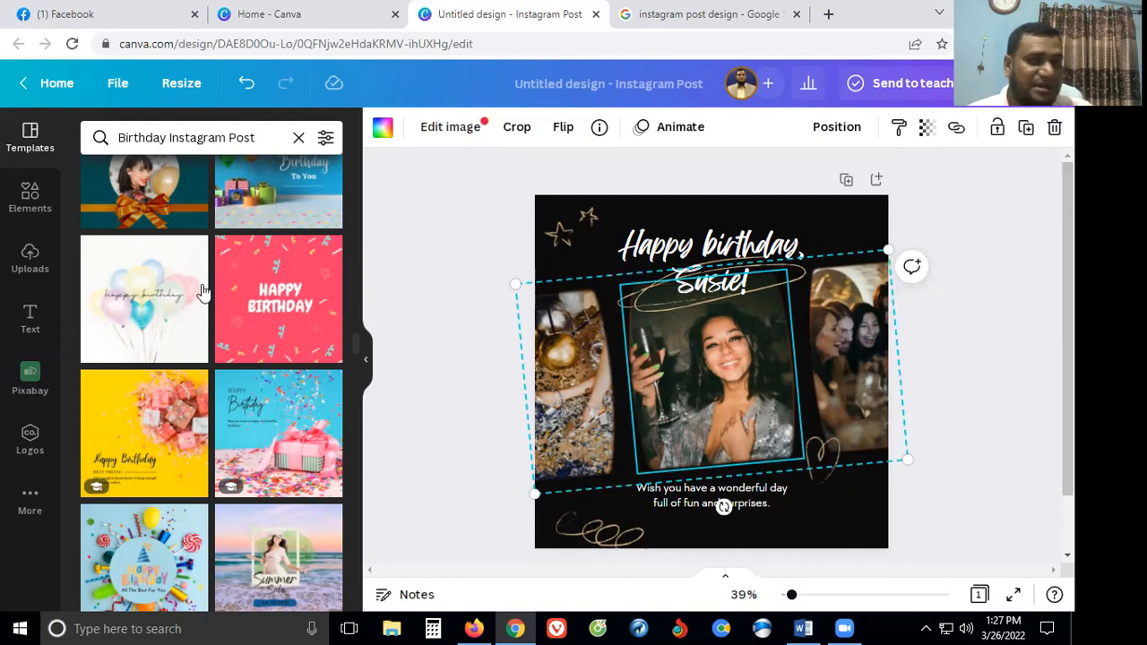
scroll(203, 291, "down", 2)
scroll(203, 292, "down", 5)
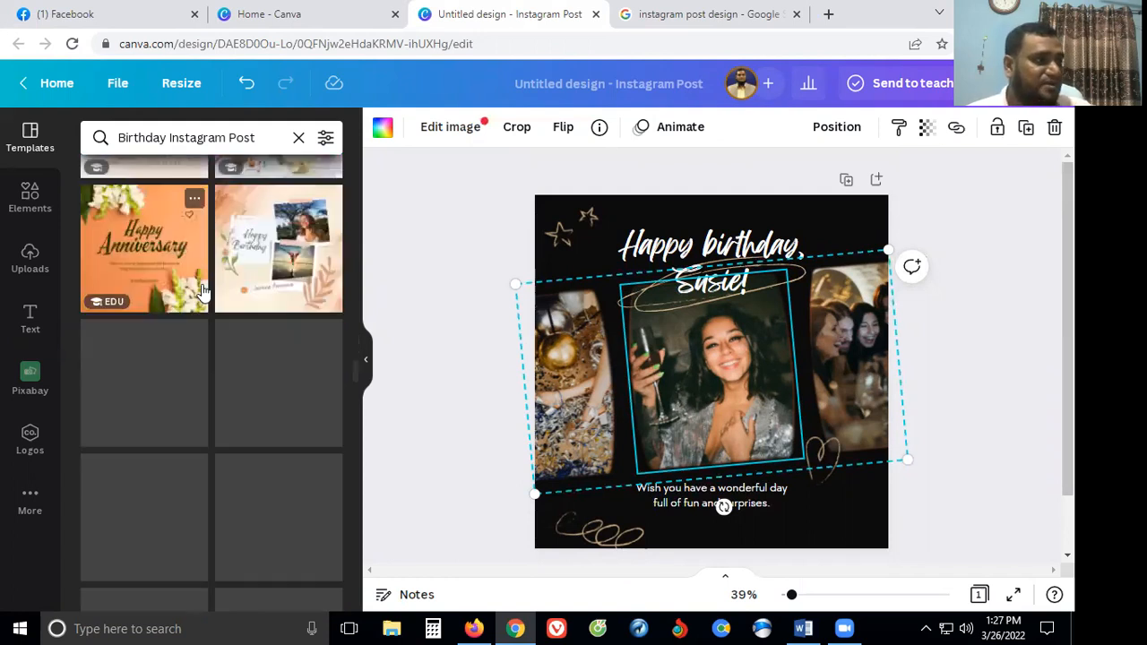
scroll(202, 291, "down", 2)
scroll(202, 291, "down", 5)
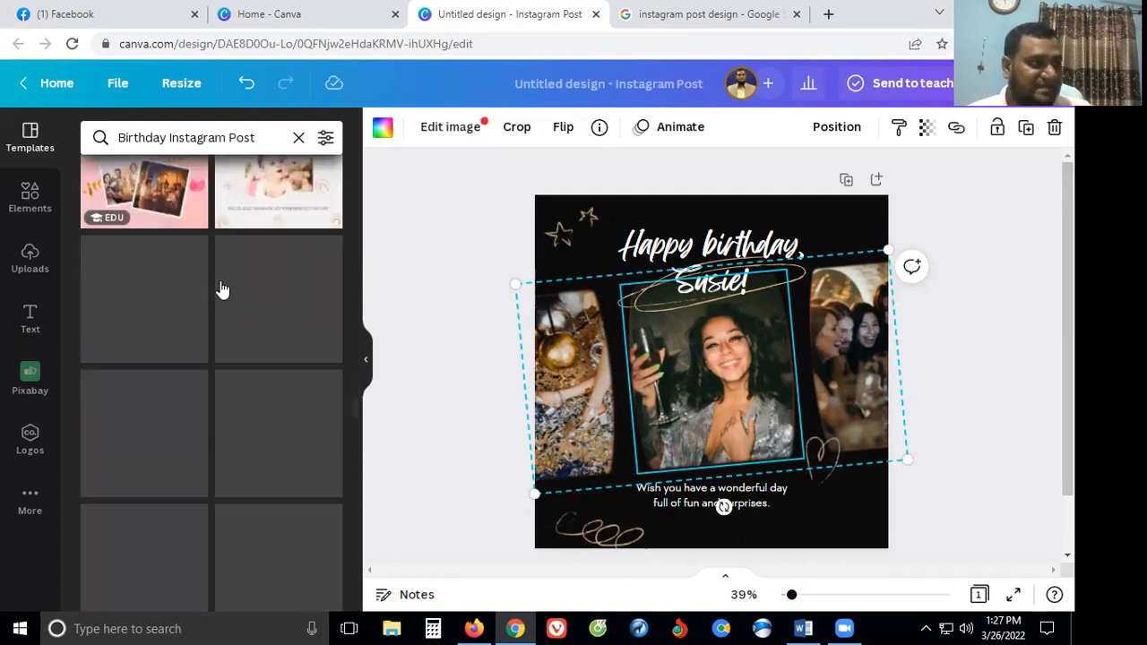
scroll(174, 259, "down", 1)
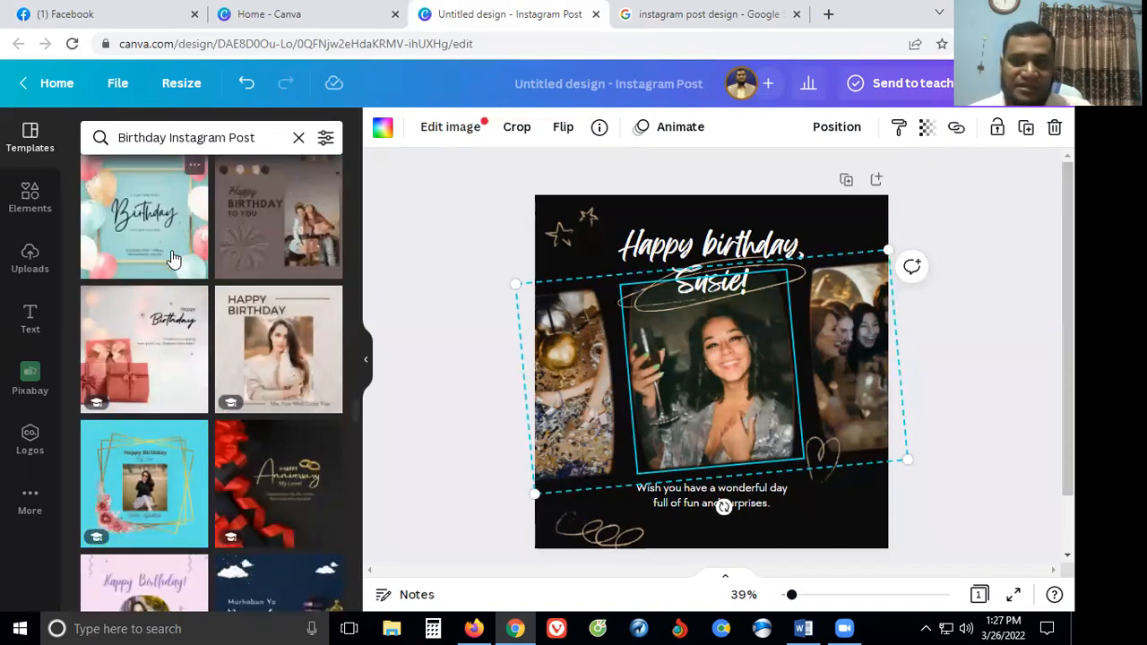
left_click(271, 355)
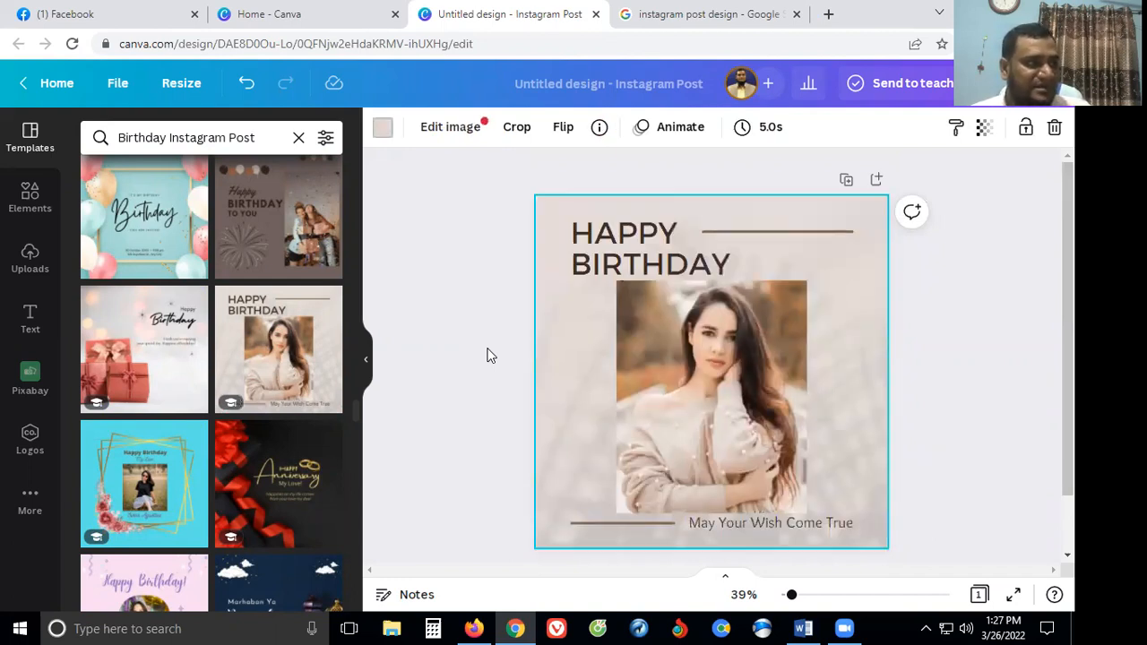
left_click(251, 491)
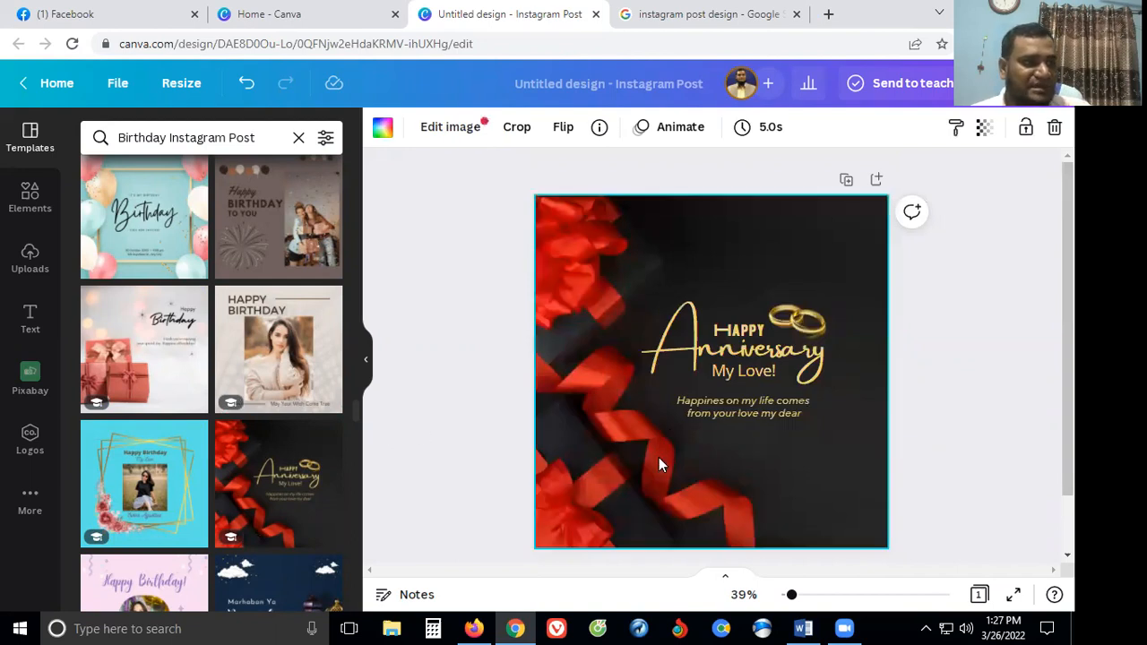
scroll(658, 463, "down", 2)
scroll(663, 267, "up", 2)
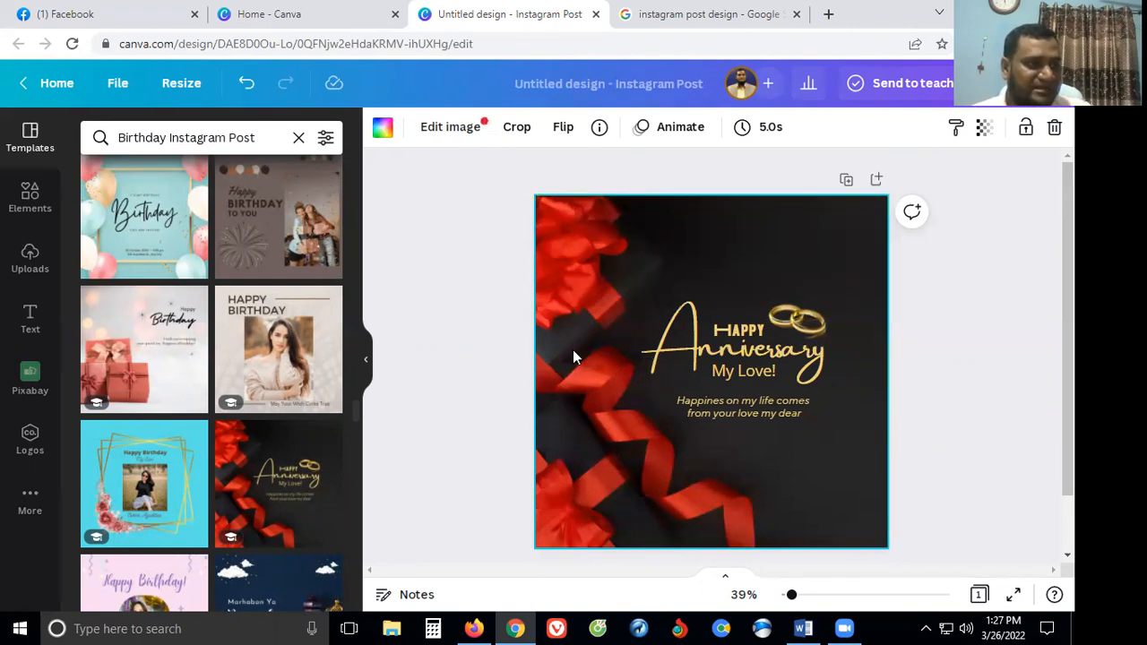
scroll(576, 376, "down", 2)
scroll(878, 504, "up", 2)
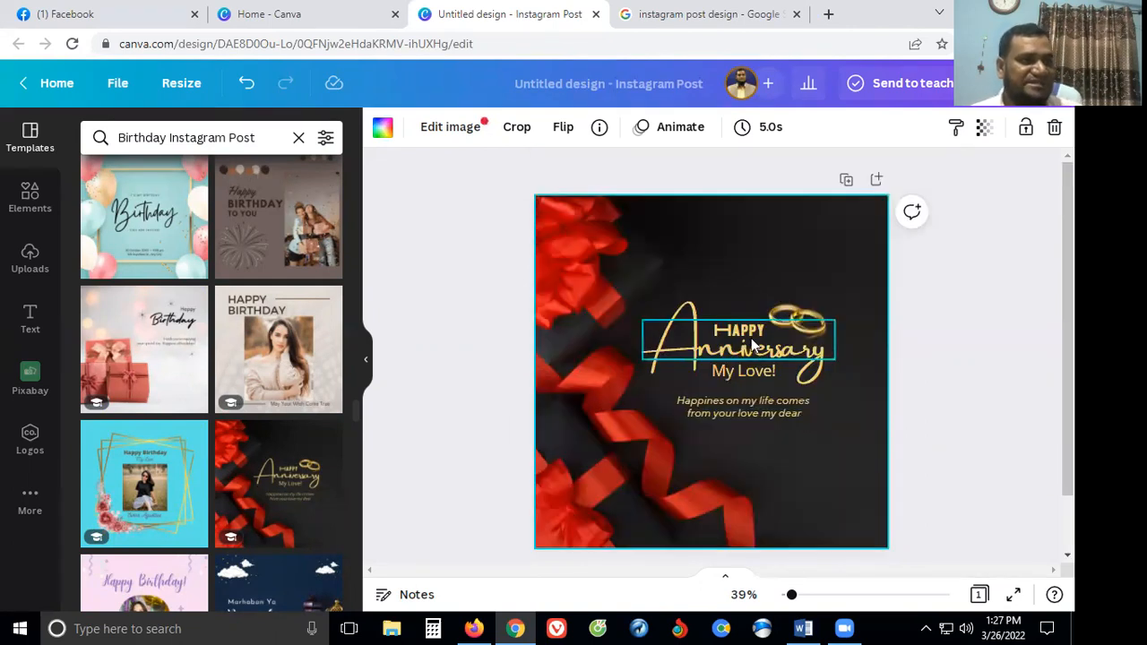
Step: Replace the "My Love!" text under "Anniversary" with "angley hear"
left_click(743, 373)
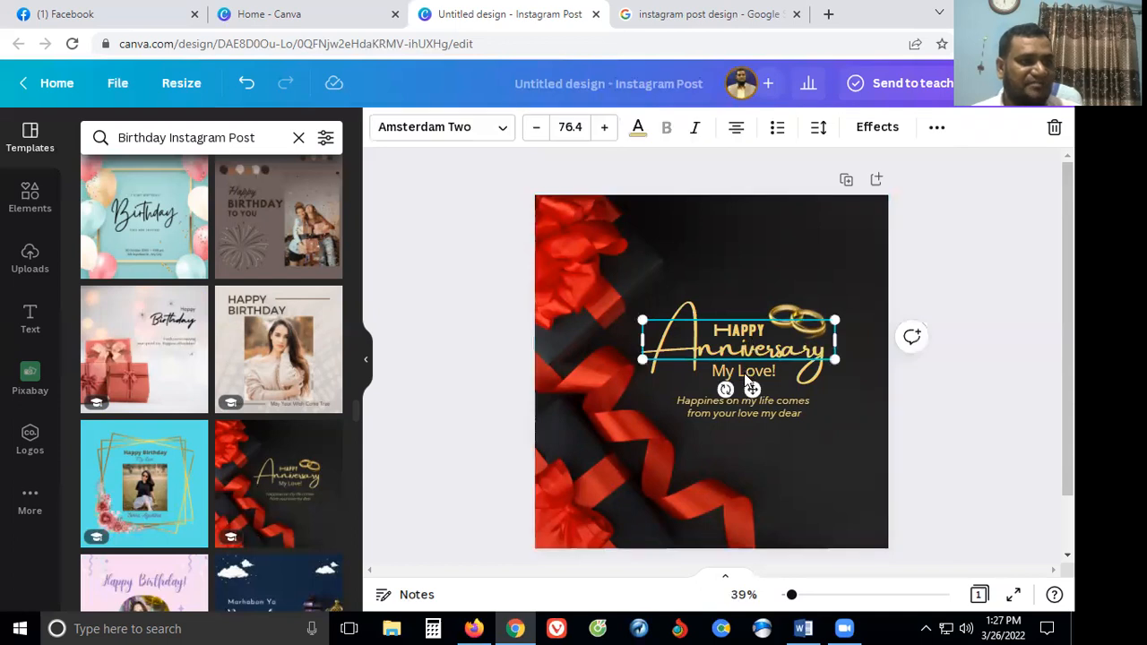
left_click(776, 378)
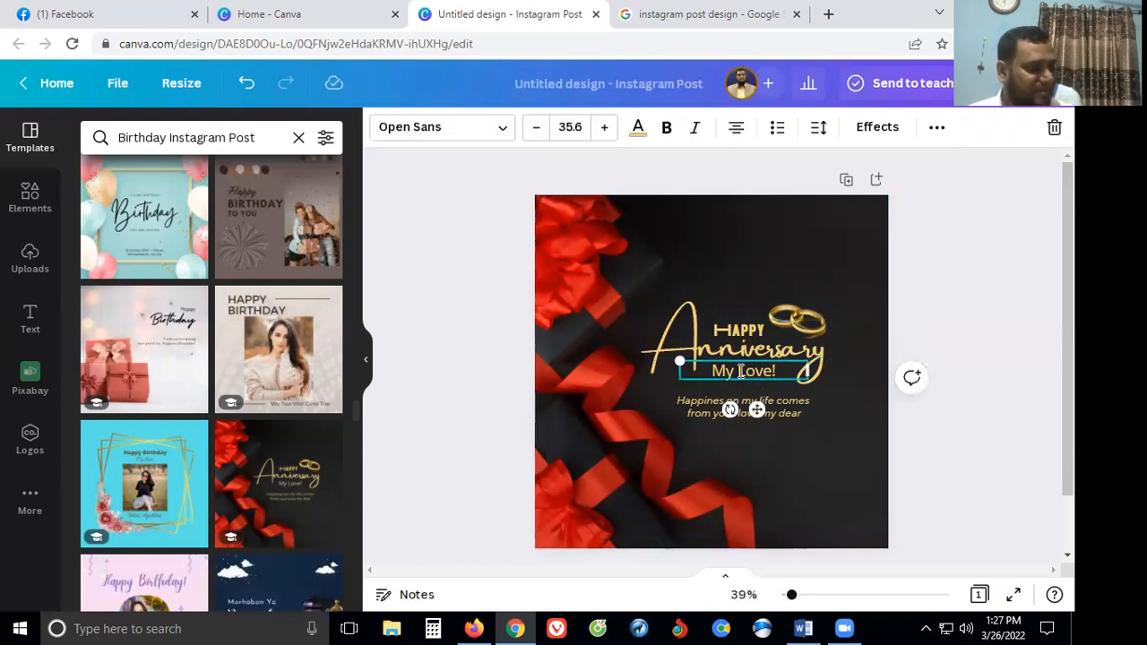
left_click(741, 373)
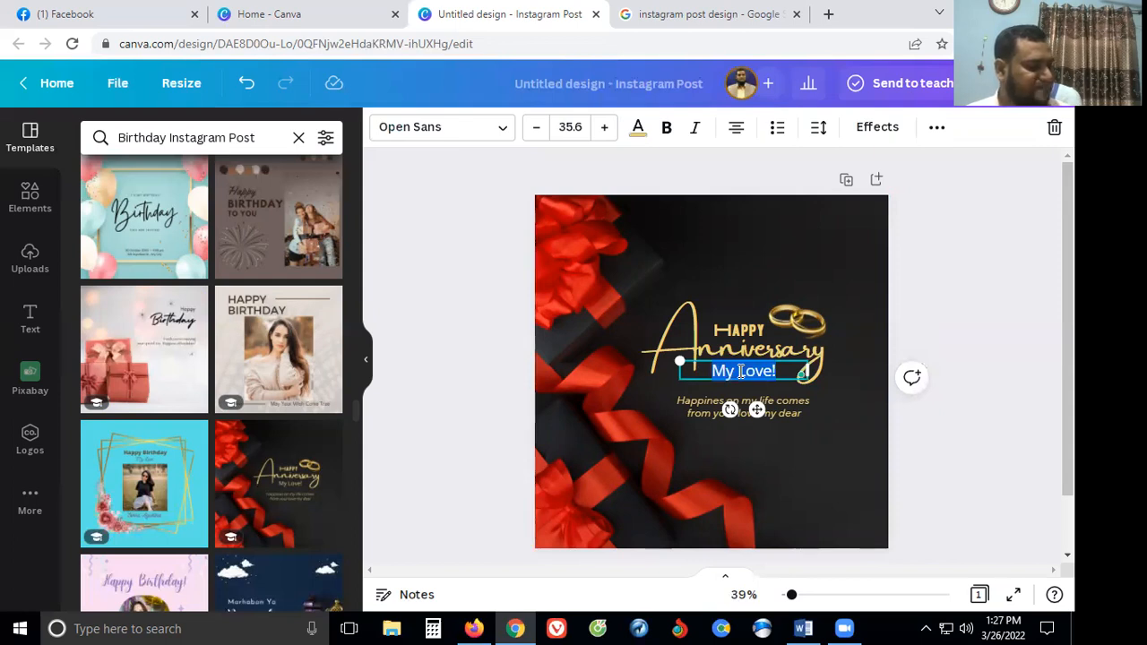
type("angley hear")
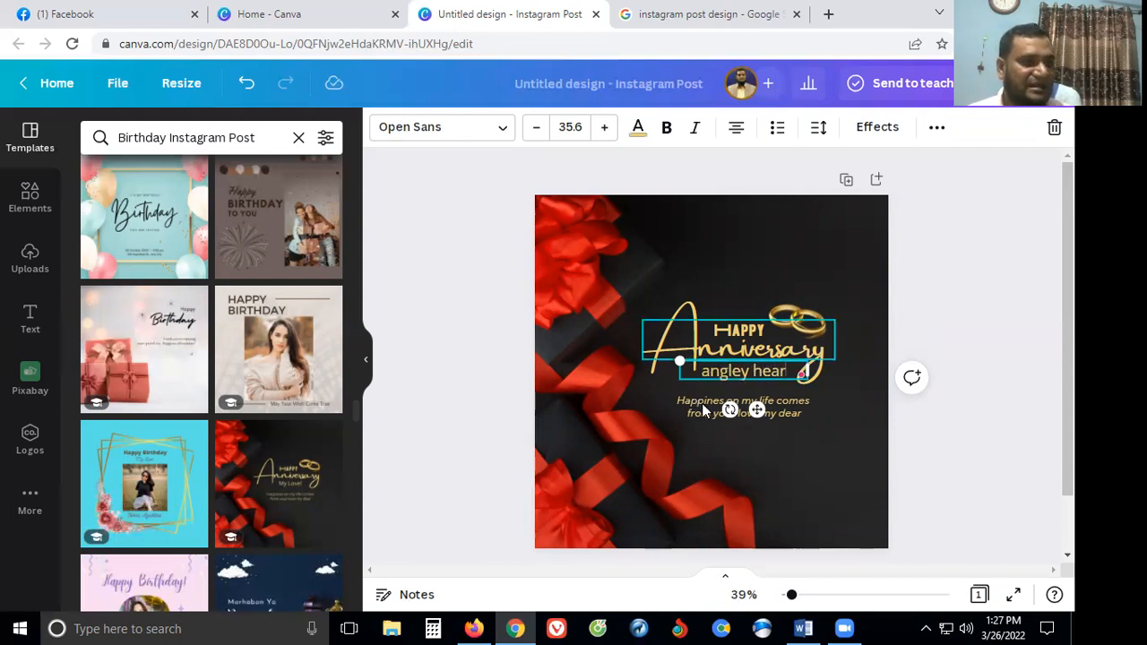
left_click(704, 411)
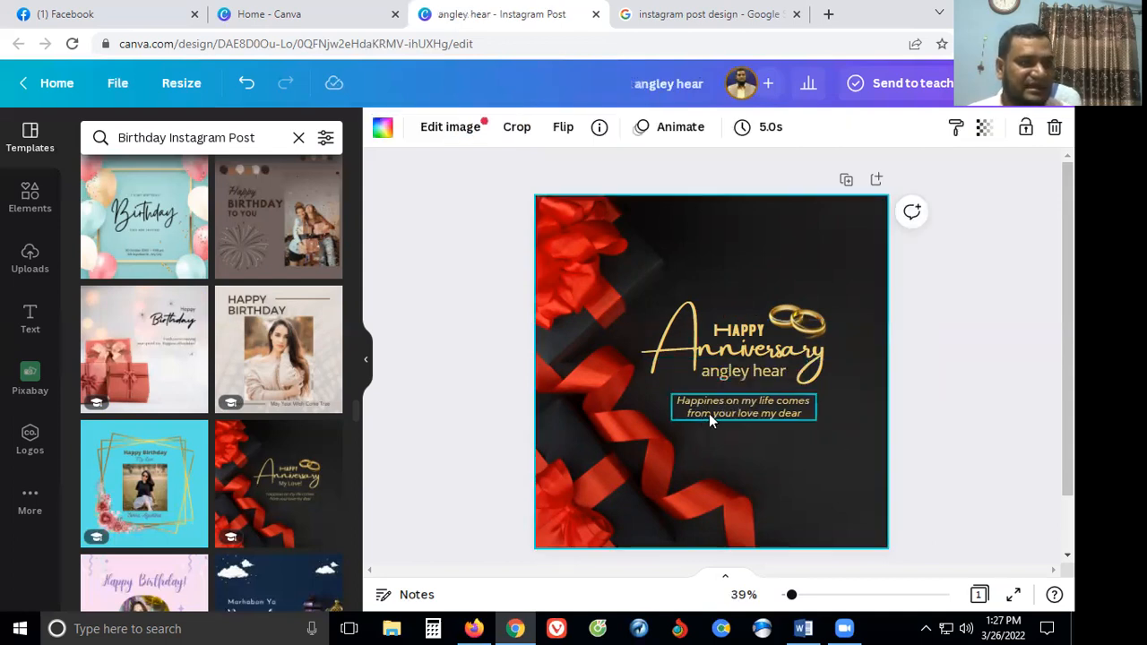
Step: Increase the font size of the "angley hear" text to 40.6
left_click(742, 373)
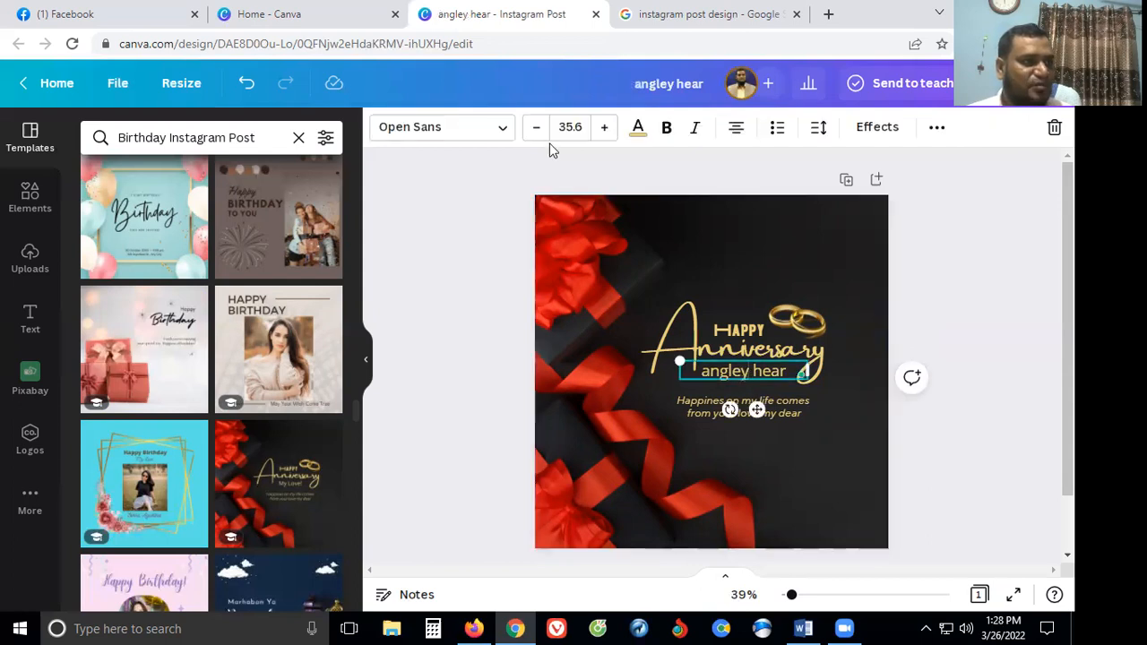
left_click(601, 132)
left_click(601, 132)
left_click(601, 131)
left_click(601, 131)
left_click(601, 132)
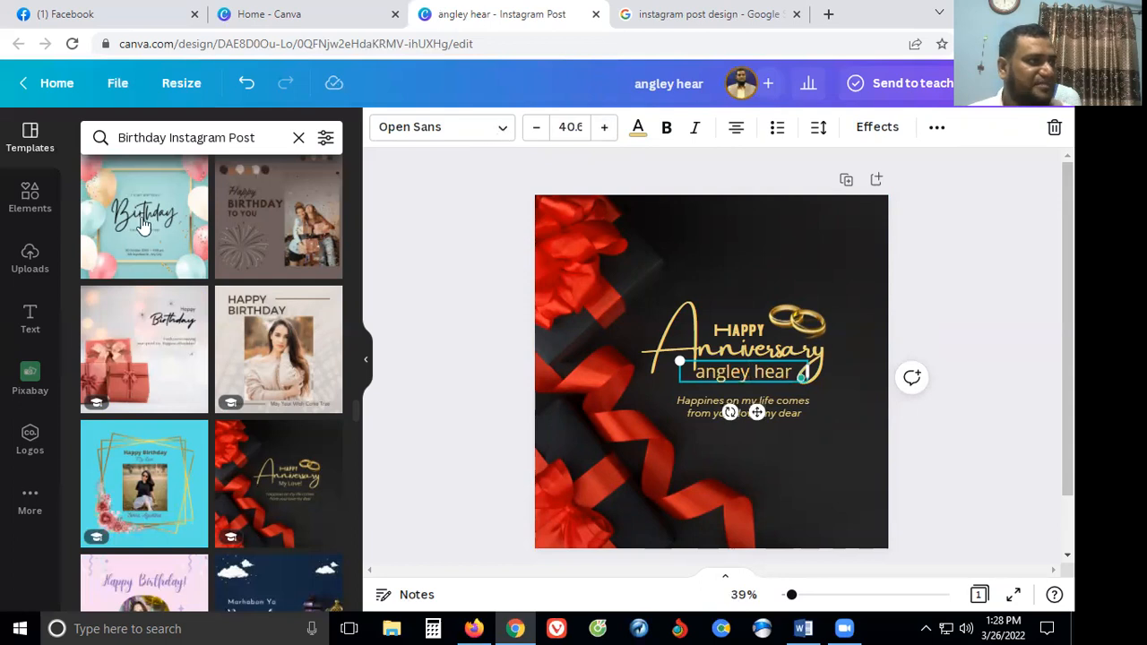
Step: Change the "angley hear" text to the Anton font and enlarge it to size 53.6
key("ctrl+shift+f")
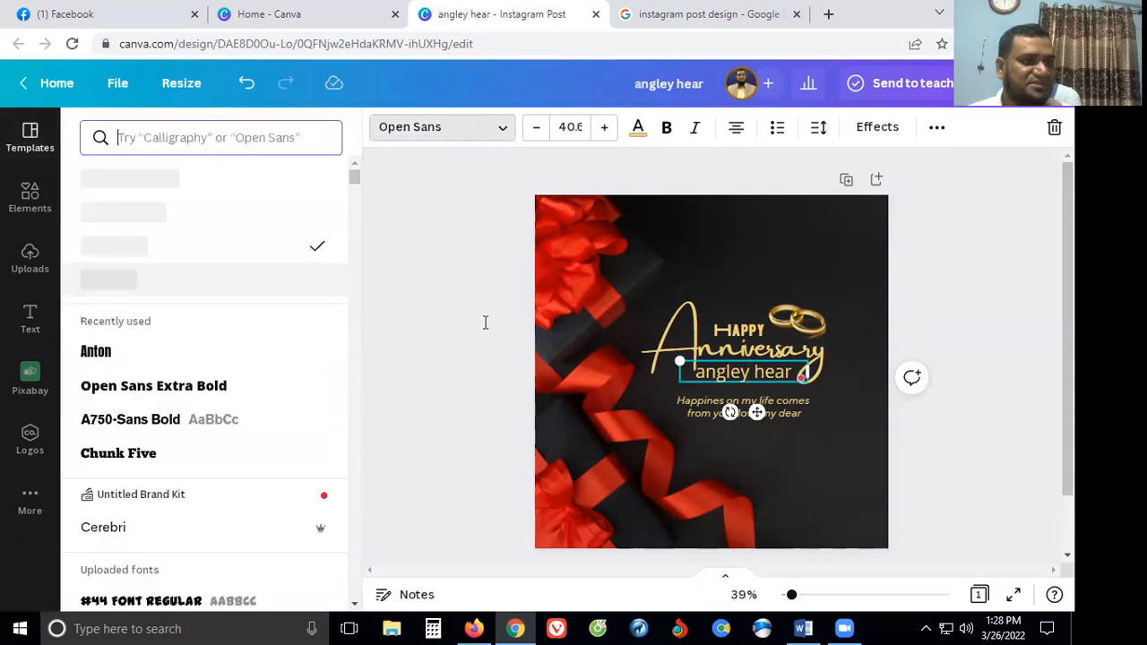
key("Return")
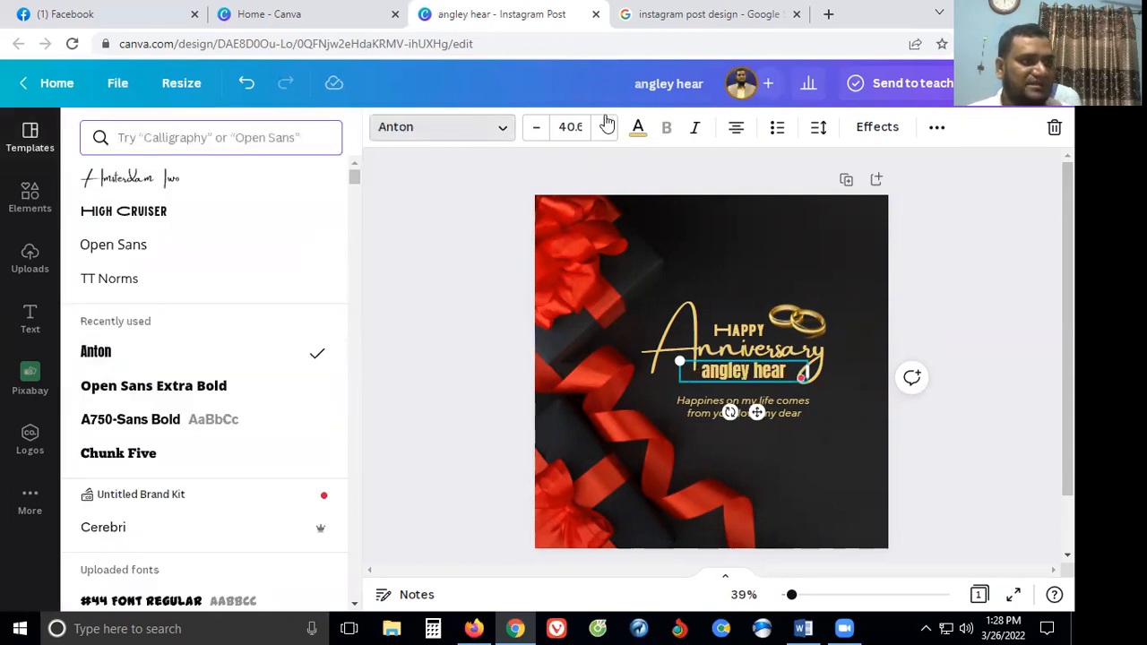
left_click(606, 127)
left_click(607, 126)
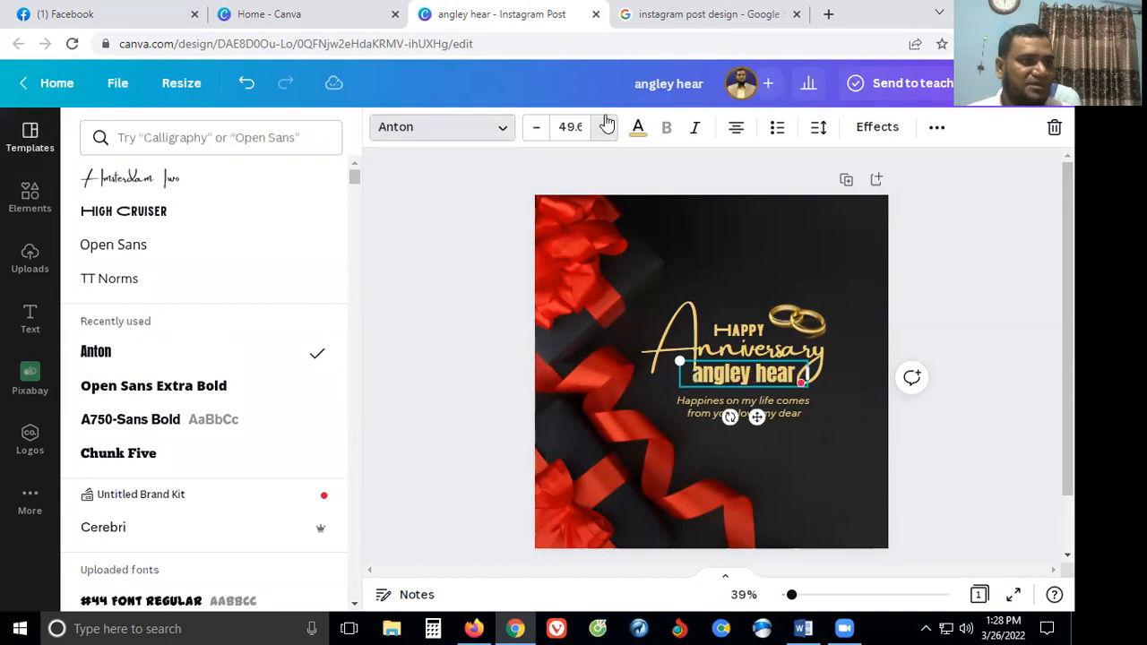
left_click(606, 126)
left_click(606, 126)
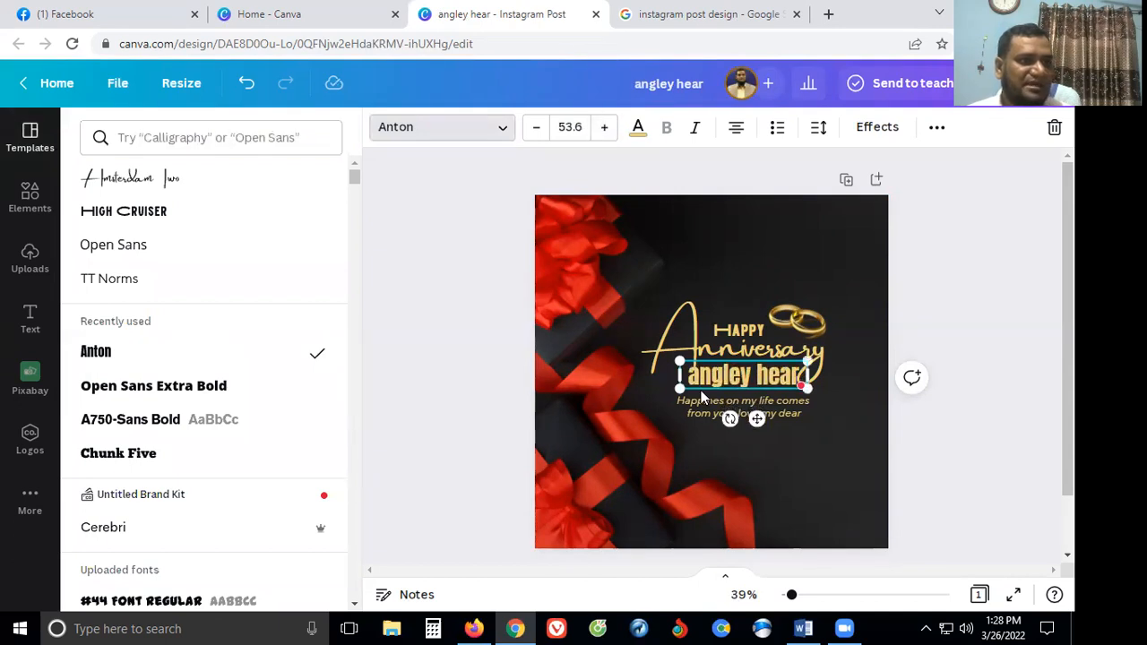
left_click(826, 492)
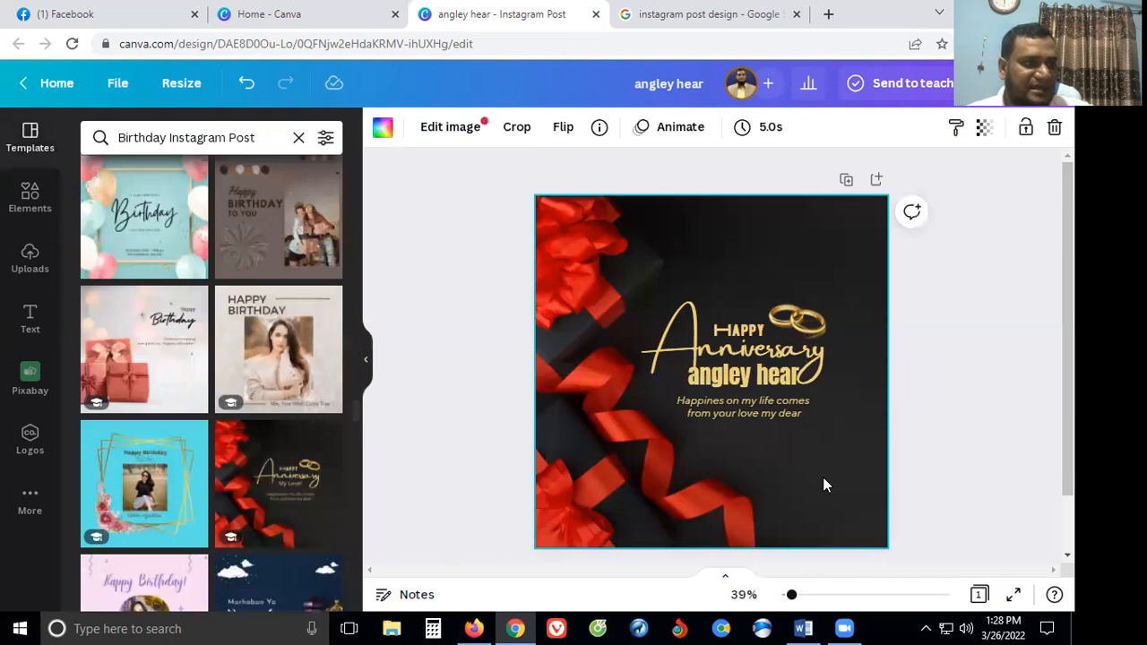
Step: Enlarge the "Anniversary" text to size 82.4 and the "Happines on my life comes from your love my dear" message to 28.5
left_click(708, 341)
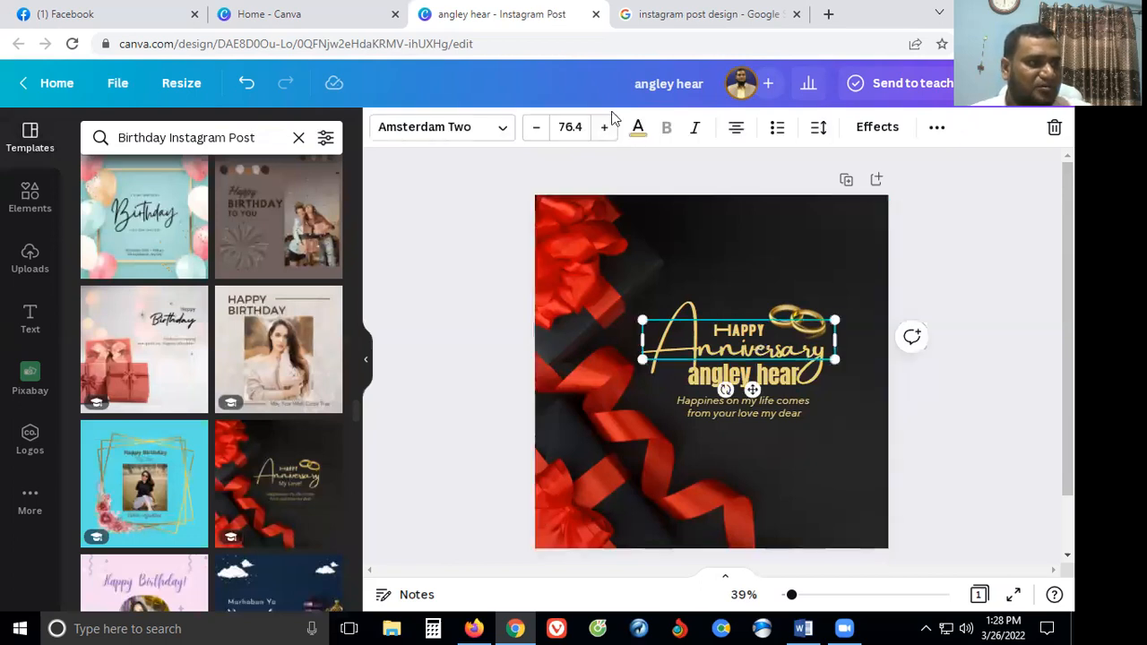
left_click(602, 128)
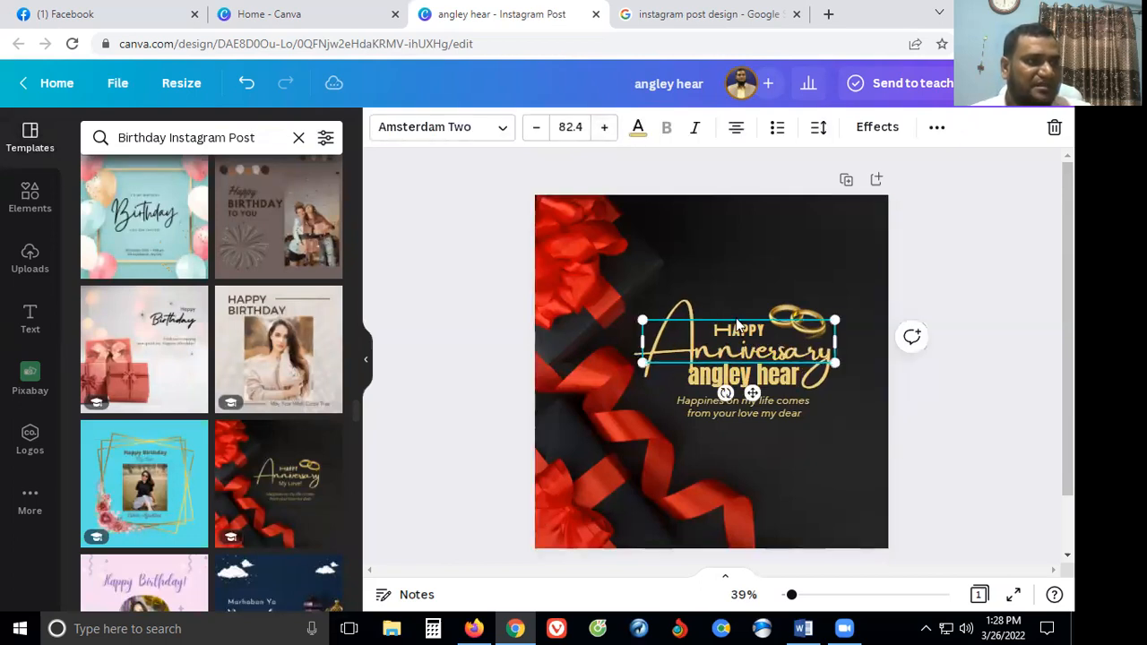
left_click(728, 422)
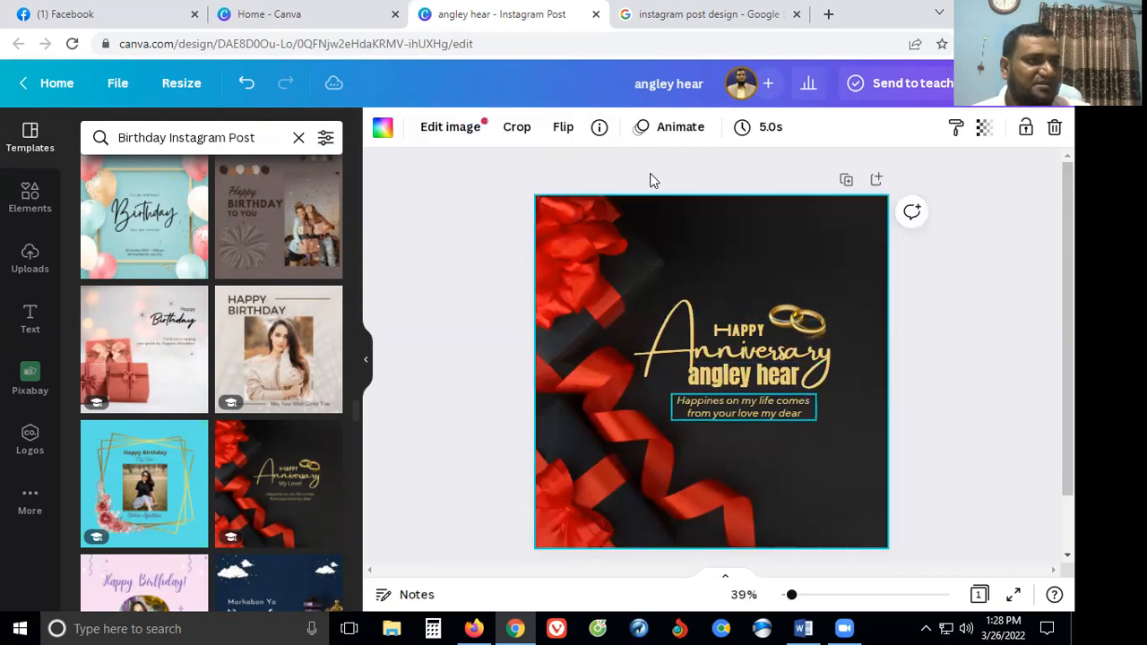
triple_click(603, 128)
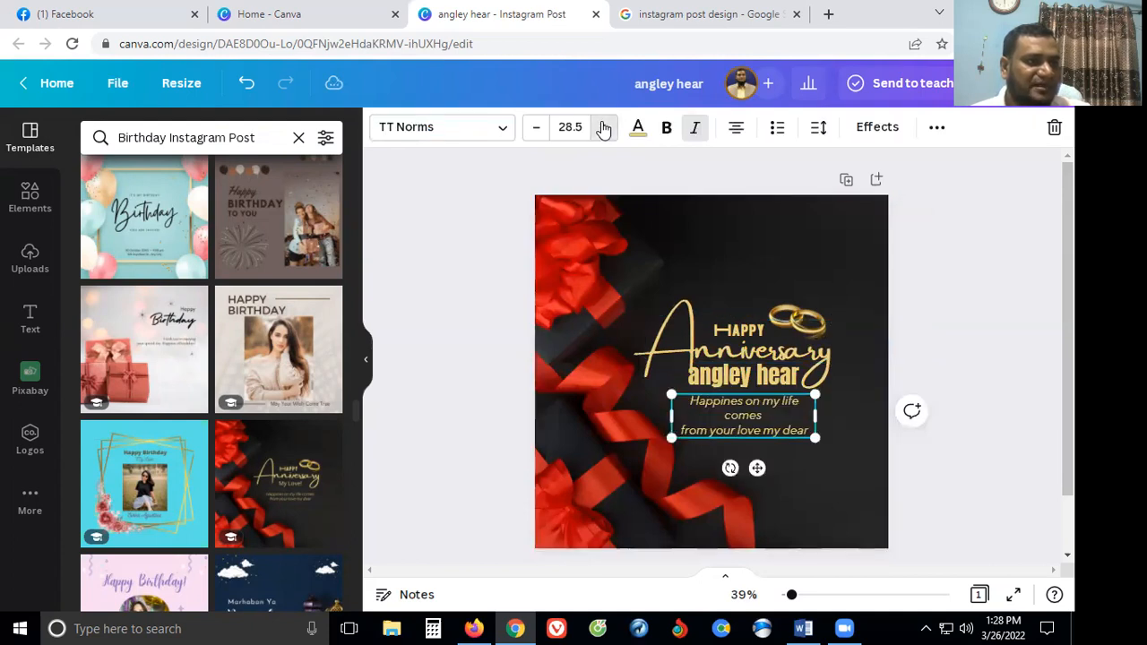
Step: Increase the font size of the "Happines on my life comes from your love my dear" message to 35.5
left_click(603, 128)
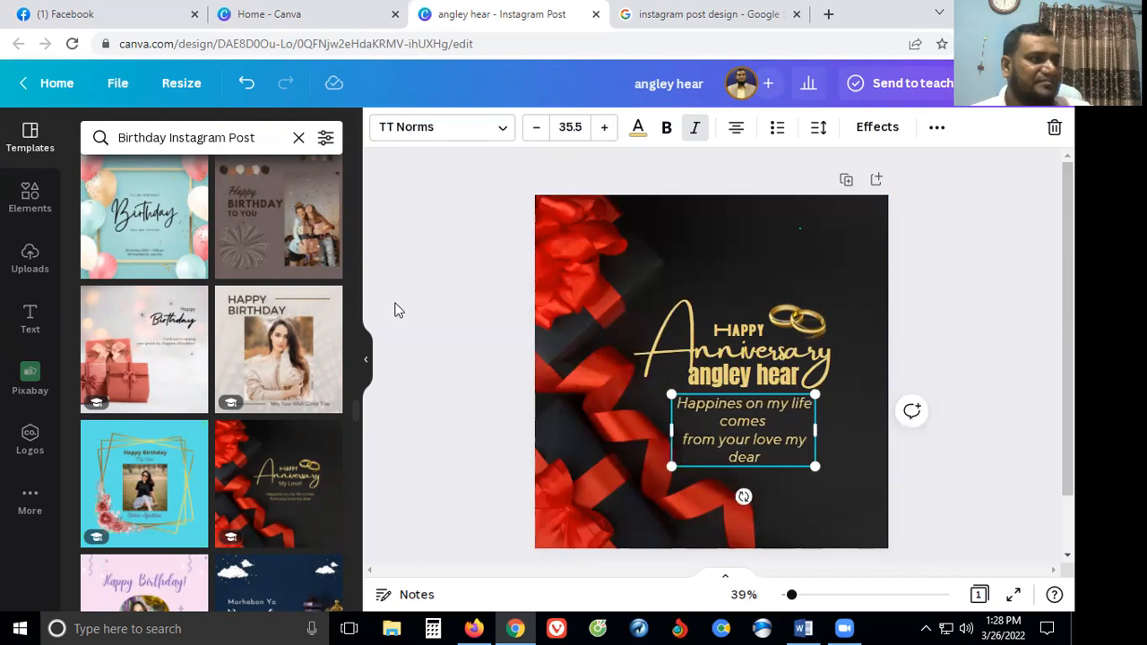
left_click(612, 304)
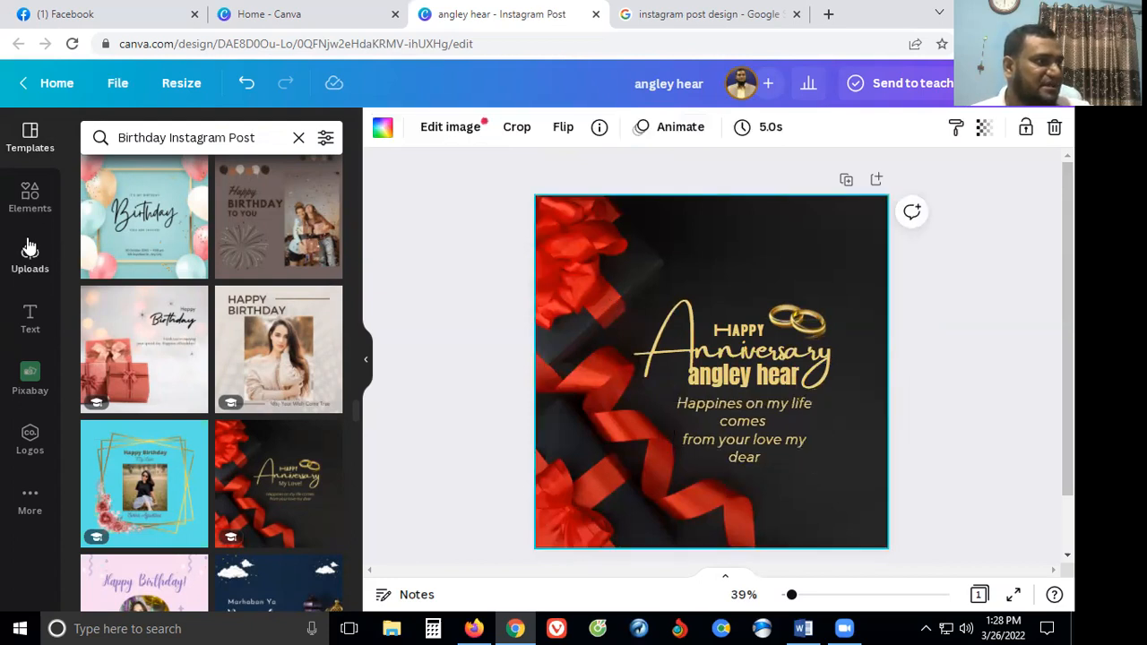
Step: Add the rounded landscape frame from the recently used elements to the post
left_click(27, 269)
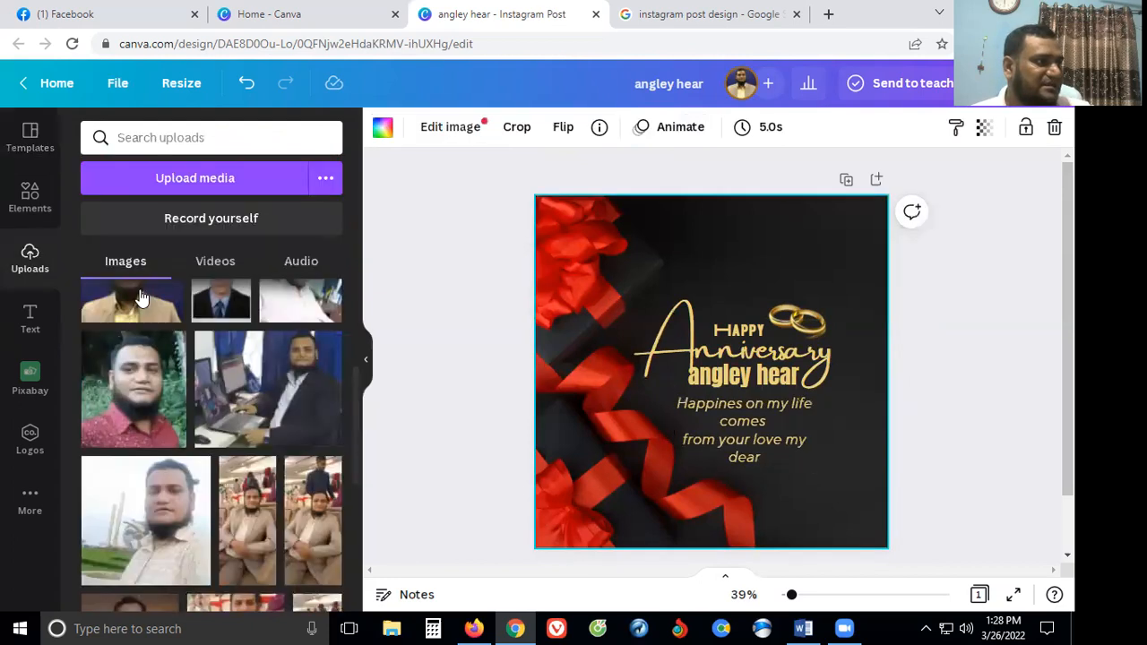
left_click(34, 199)
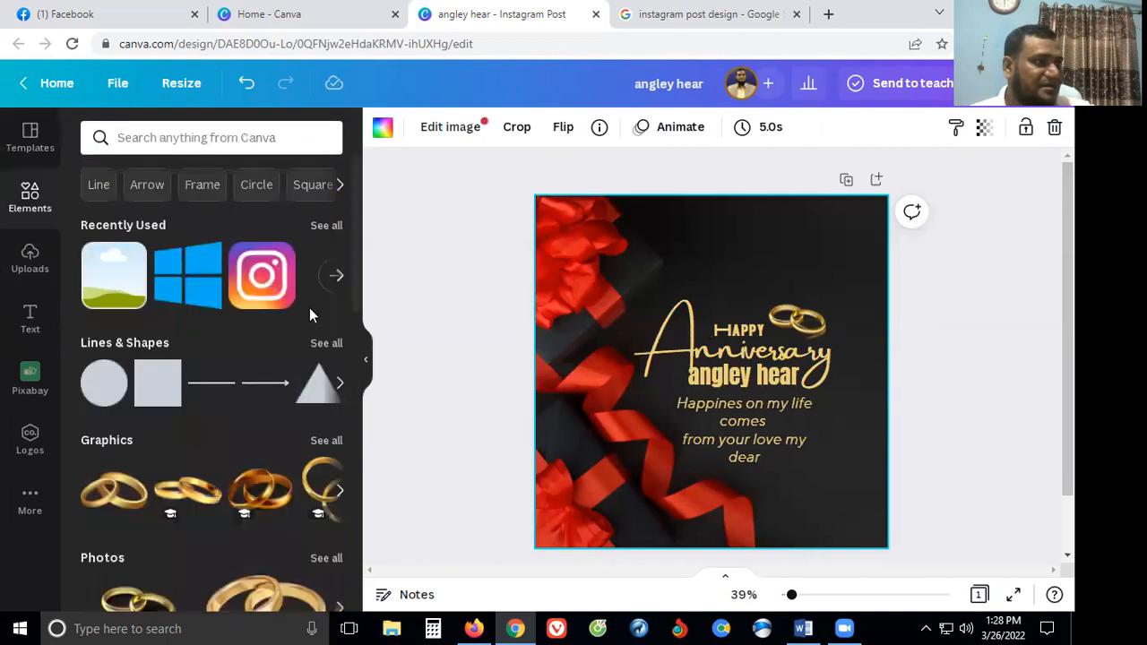
scroll(326, 256, "down", 1)
scroll(332, 236, "up", 1)
left_click(326, 226)
left_click_drag(937, 262, 782, 260)
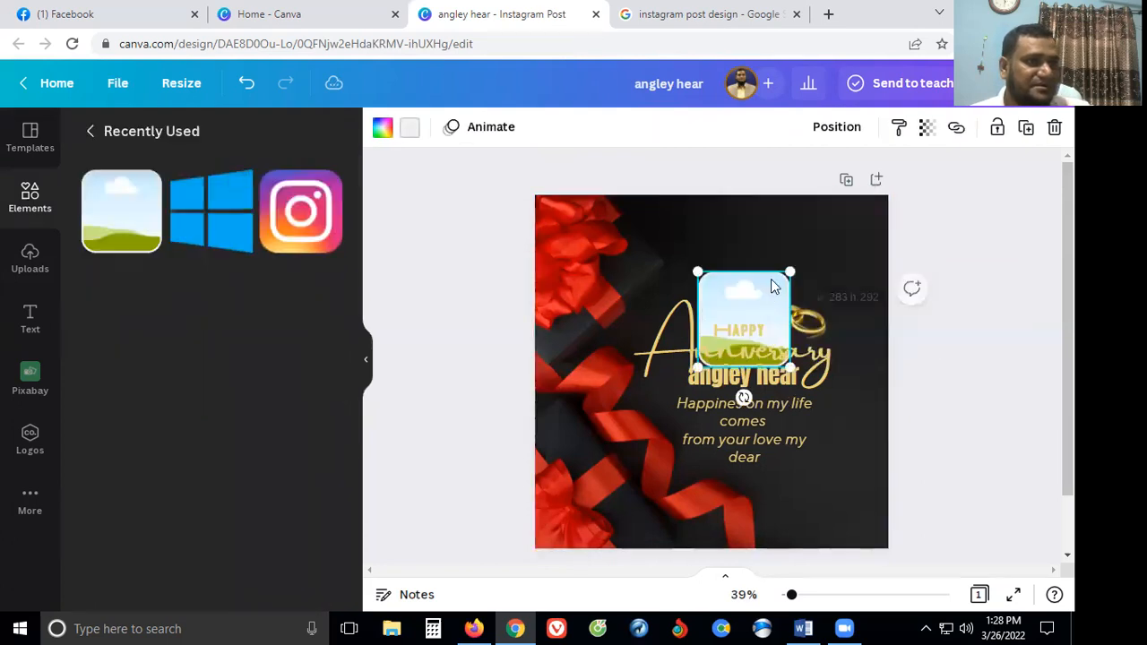
Step: Move the landscape frame off the "Anniversary" text to the empty area above the gold rings
left_click(734, 298)
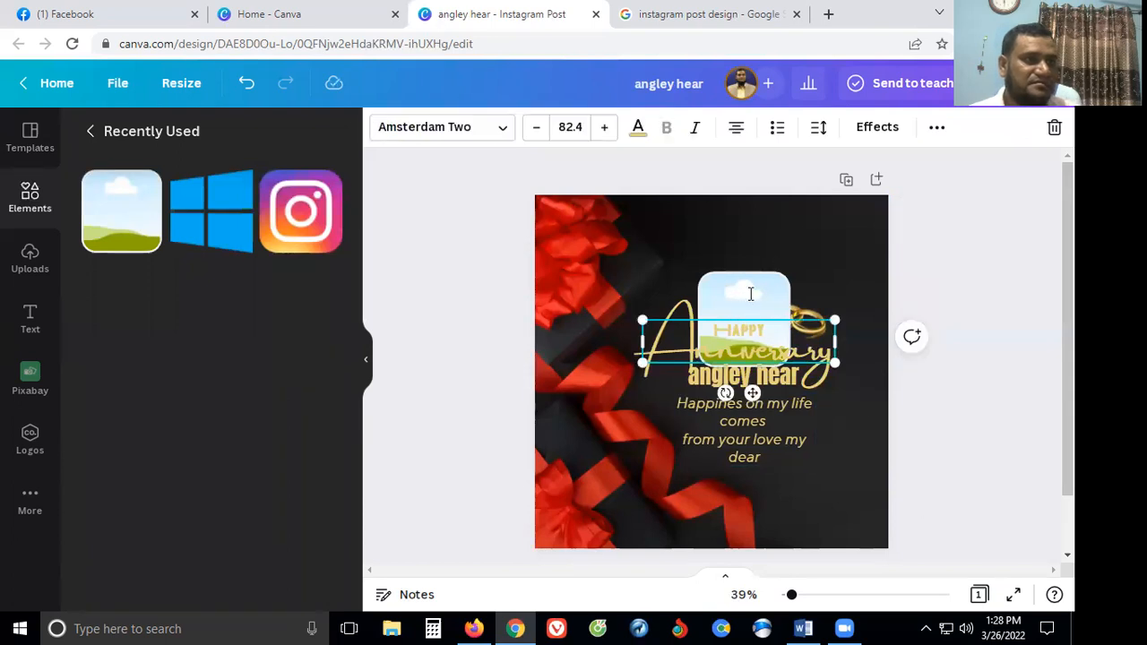
key("Return")
left_click_drag(736, 282, 830, 223)
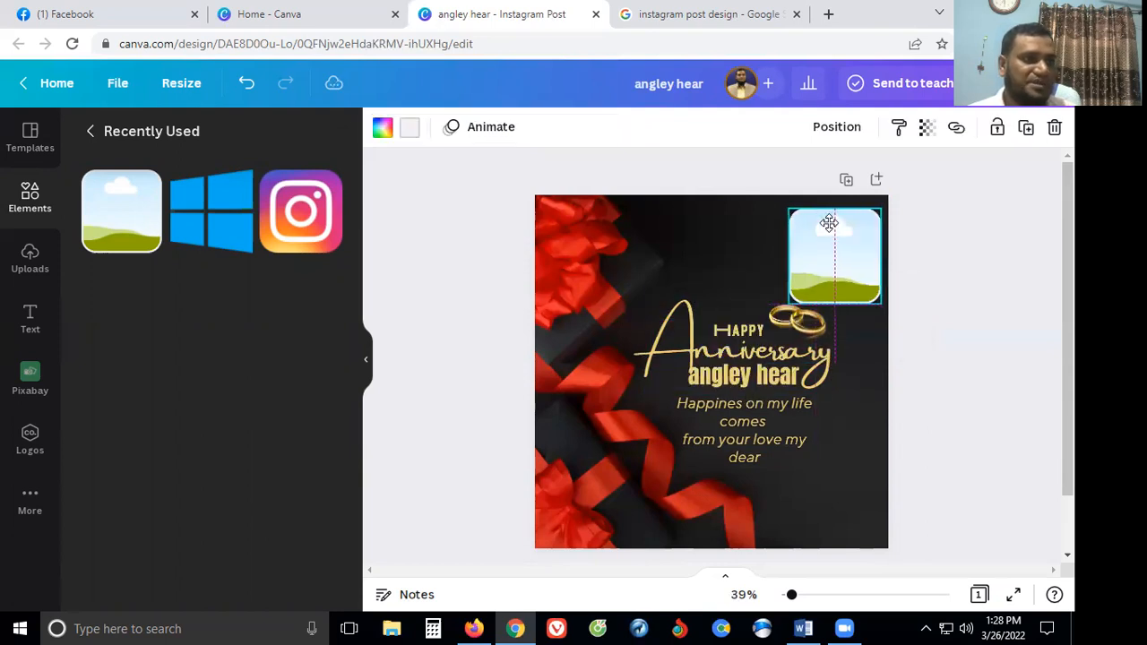
key("ctrl+z")
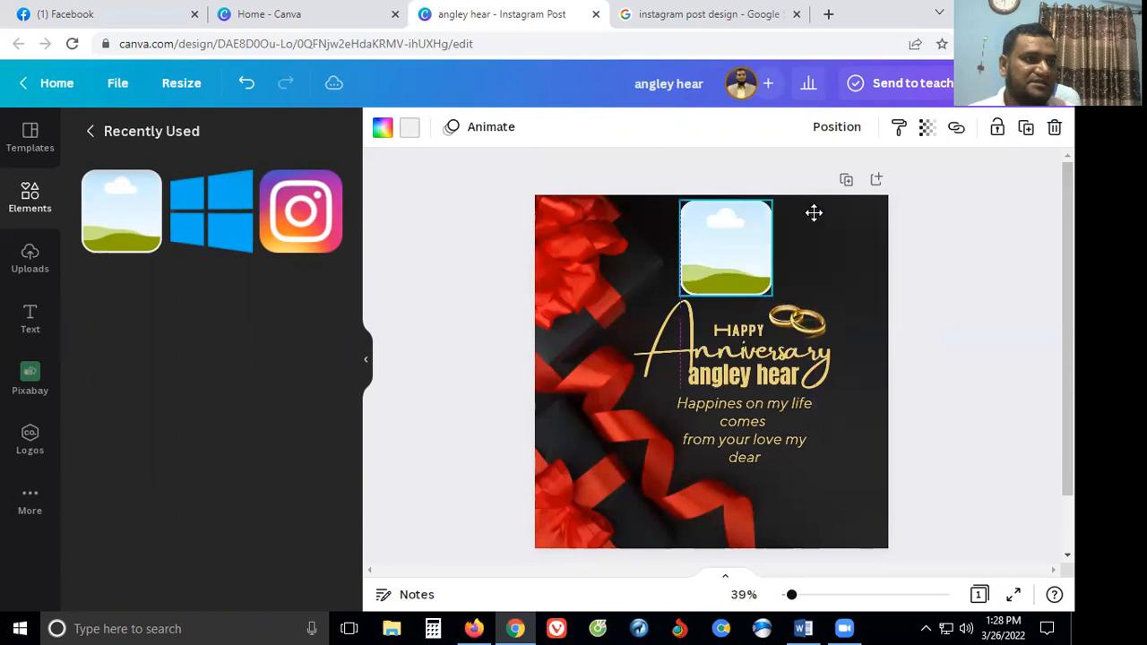
key("ctrl+y")
left_click(815, 217)
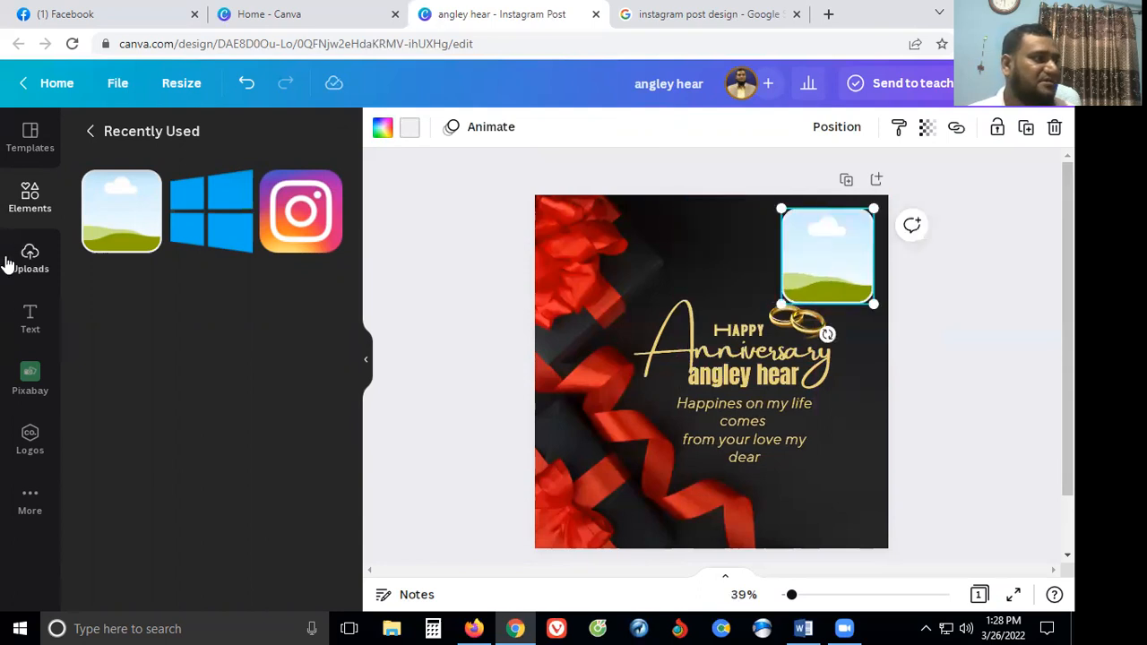
Step: Browse the free Pixabay images for a photo that suits the anniversary post
left_click(27, 318)
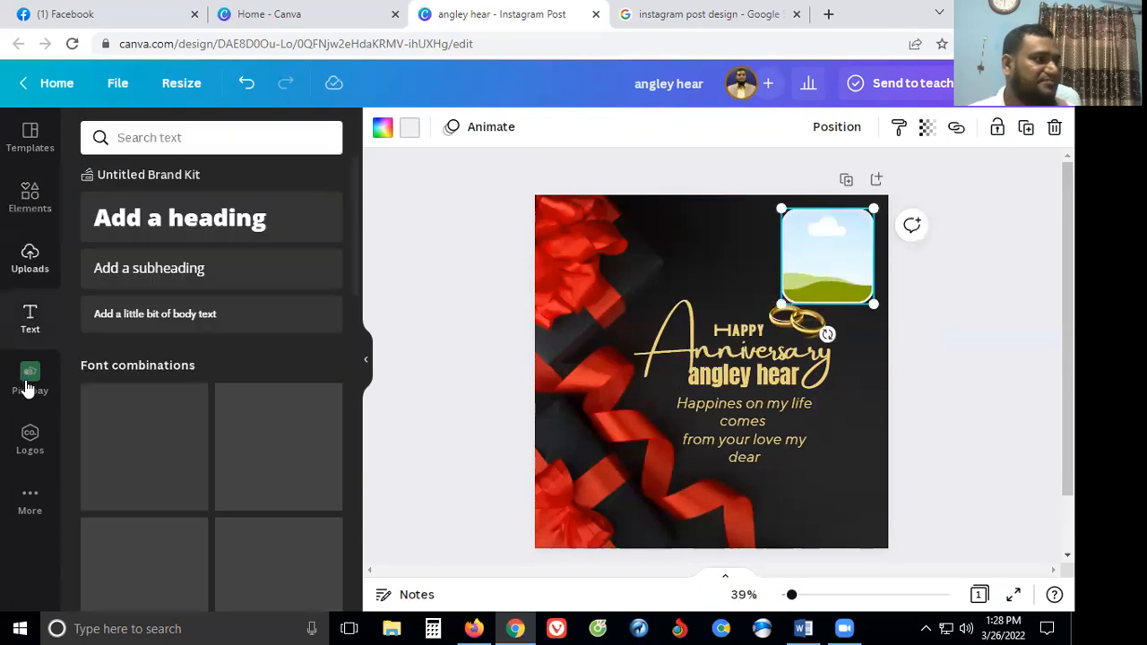
left_click(27, 386)
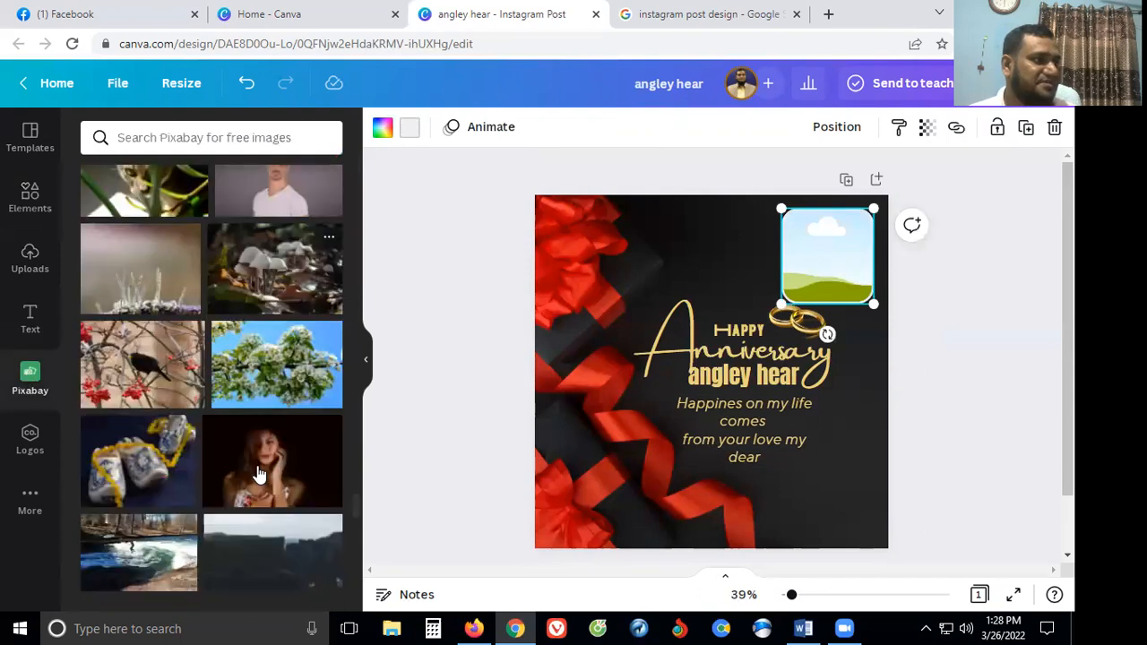
scroll(276, 453, "up", 4)
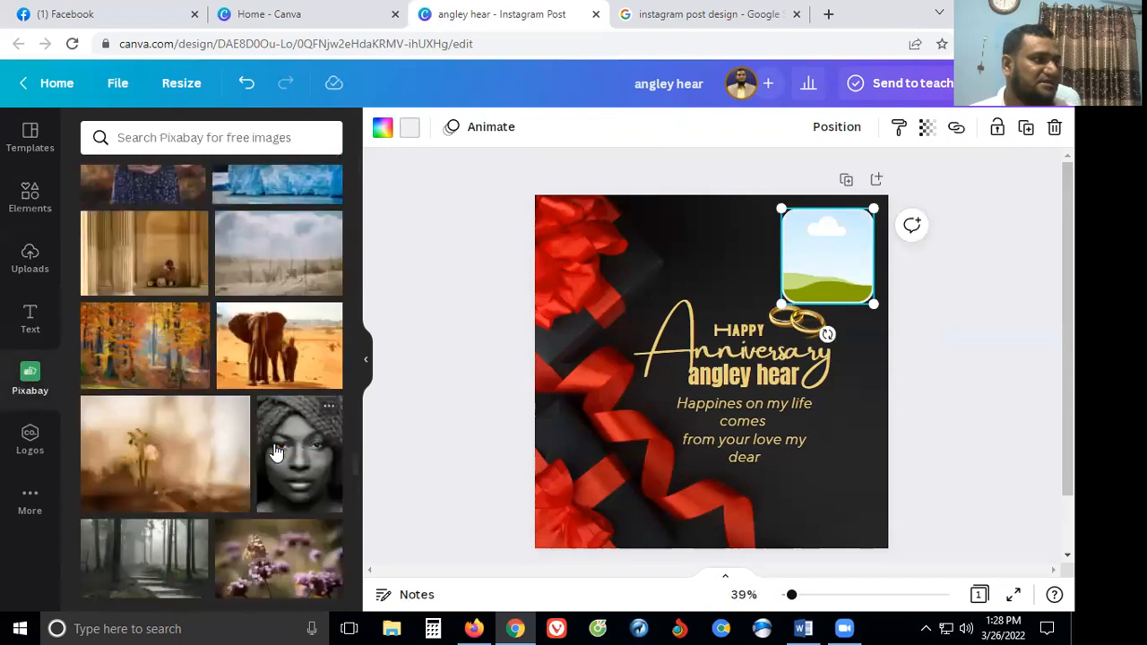
scroll(276, 453, "up", 5)
scroll(276, 453, "up", 5)
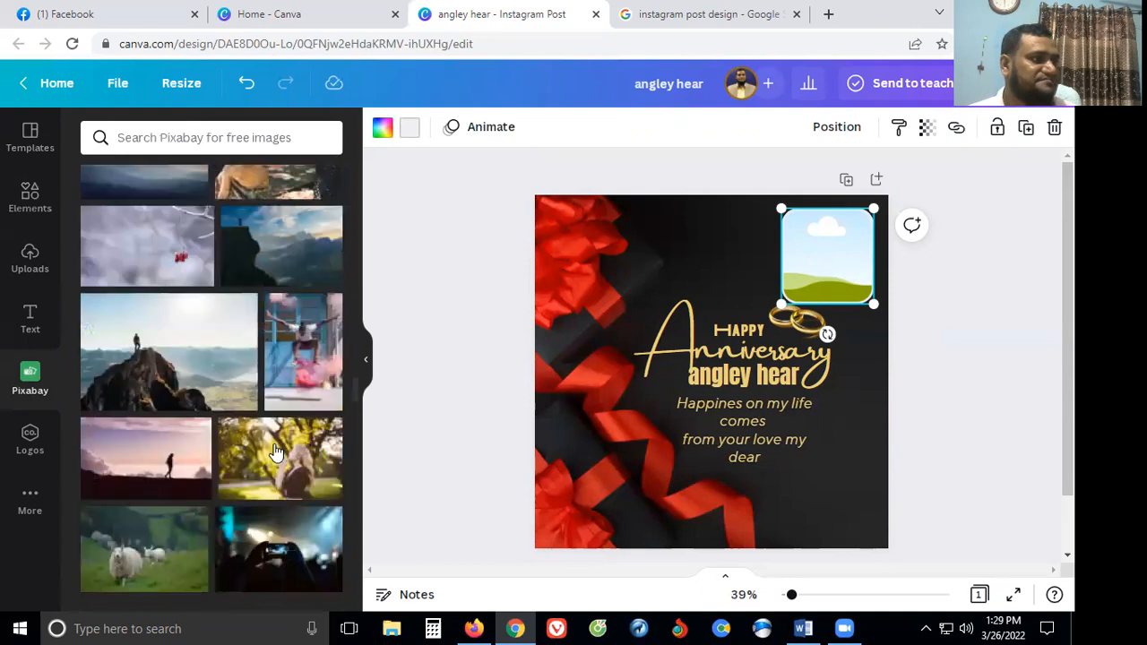
scroll(276, 452, "up", 5)
scroll(276, 453, "up", 5)
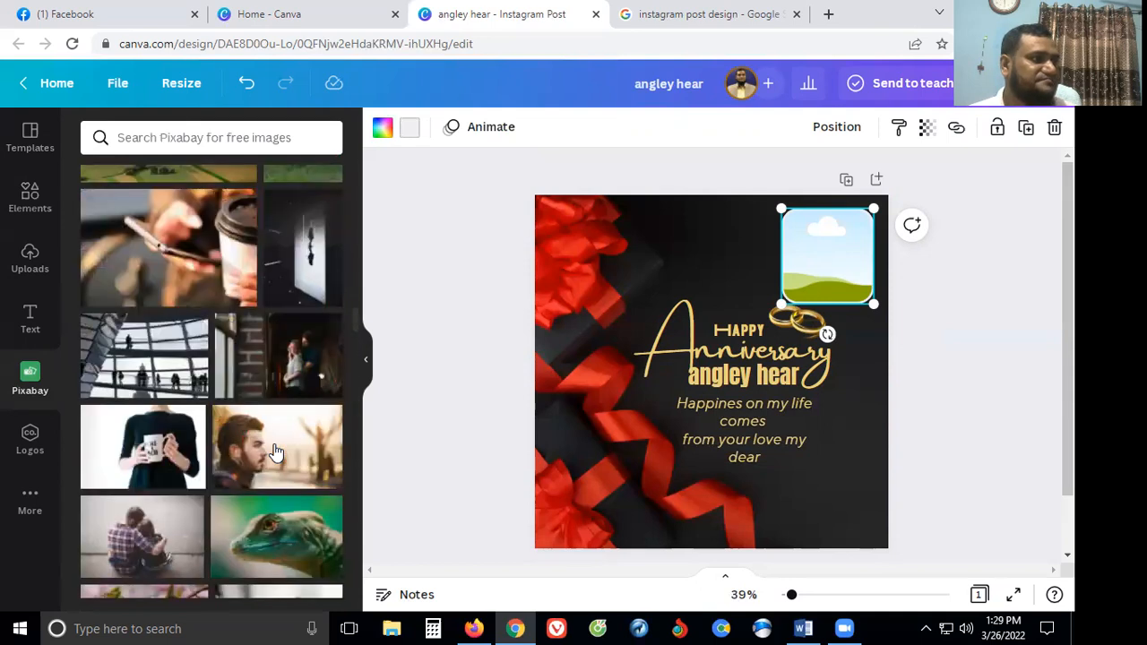
mouse_move(272, 451)
scroll(272, 451, "up", 5)
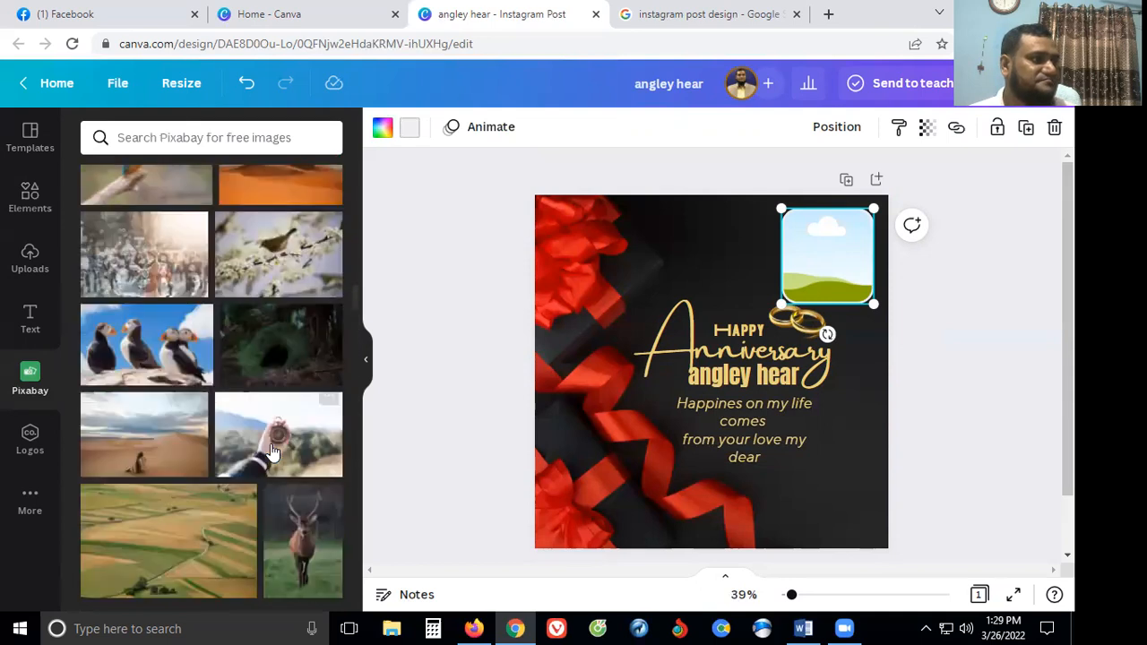
scroll(152, 152, "up", 5)
Step: Search Pixabay for "model" and add the photo of the blonde woman in a beige outfit to the post
left_click(146, 136)
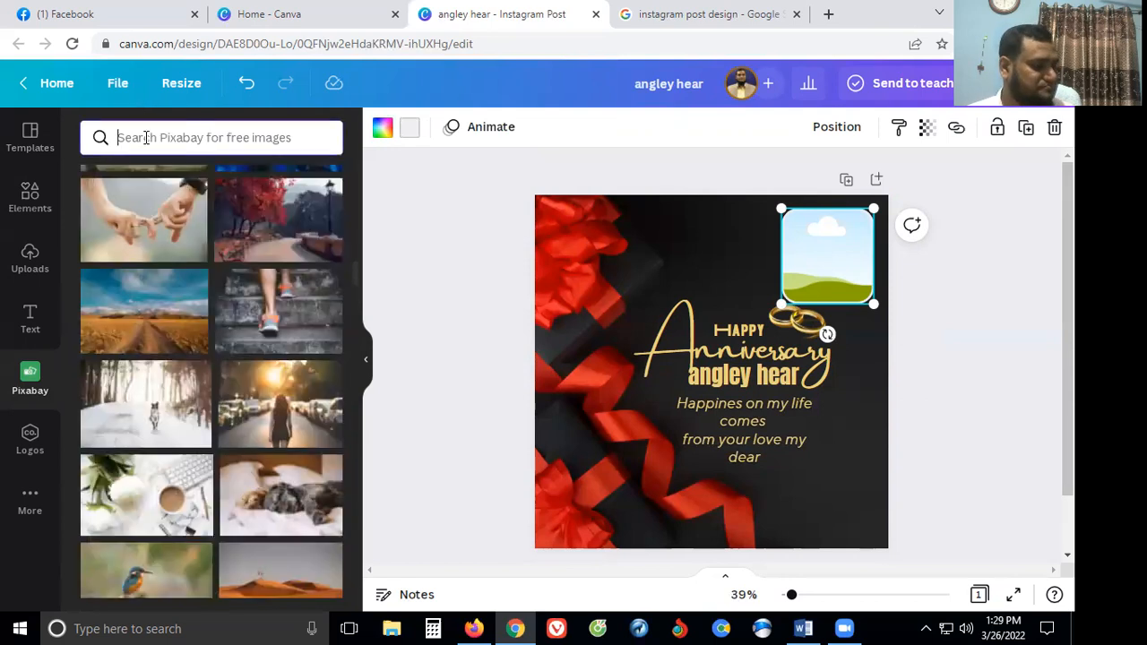
type("mod")
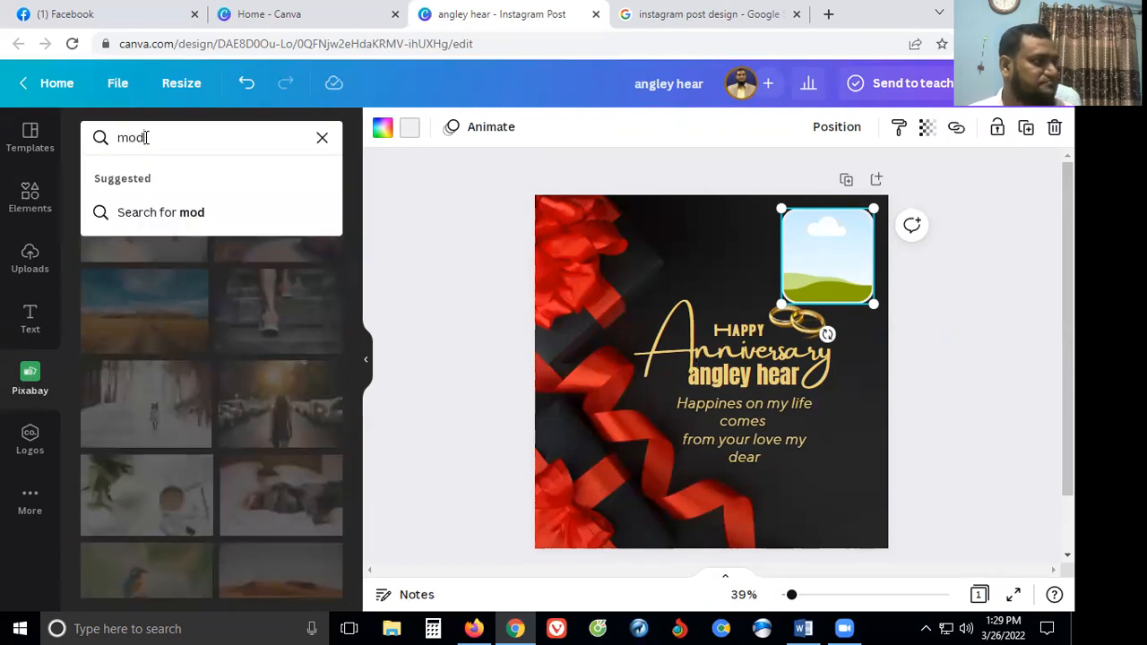
type("el")
left_click(243, 202)
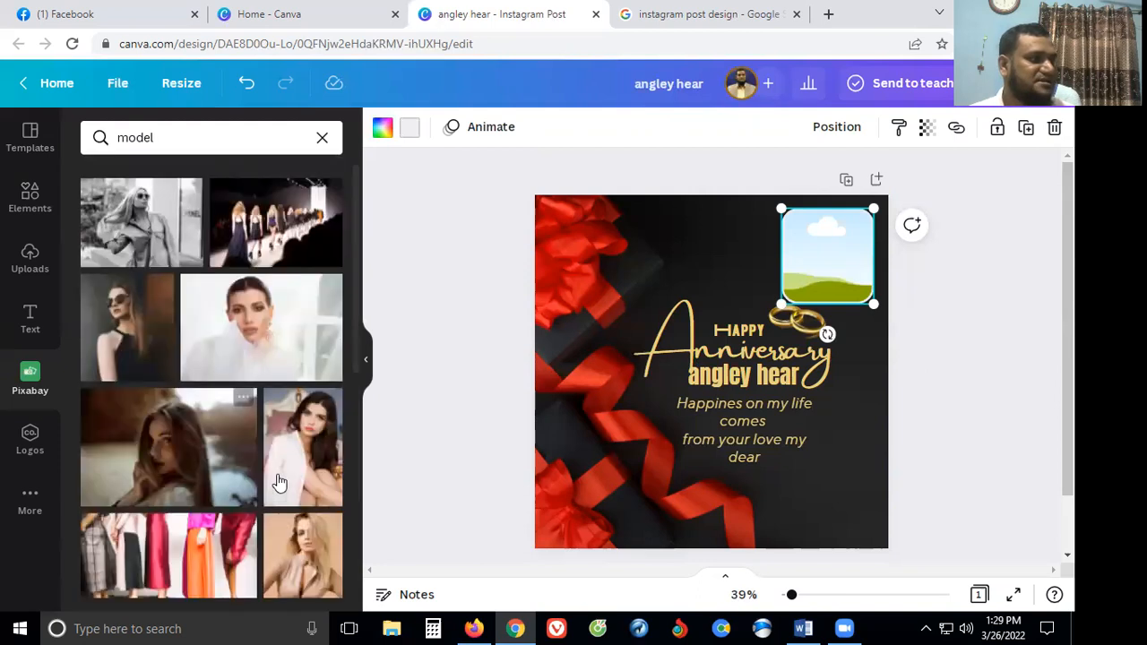
scroll(297, 510, "down", 1)
left_click_drag(711, 306, 887, 457)
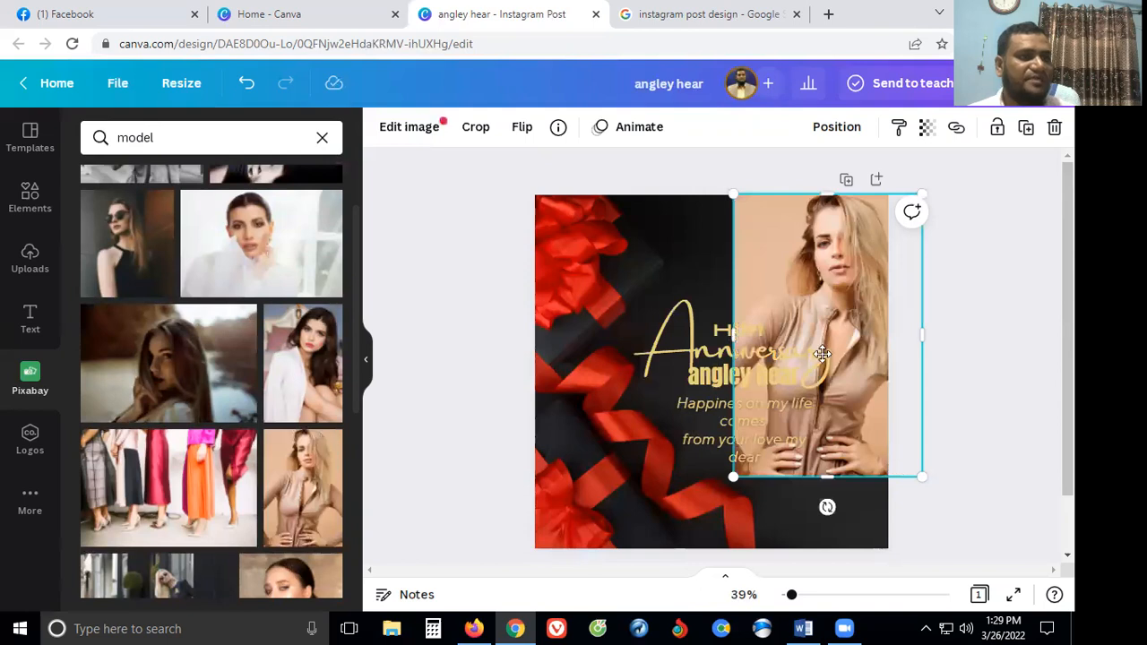
Step: Reposition and enlarge the woman's photo so it fills the post's full height beside the red ribbons, behind the text
left_click_drag(810, 398, 773, 324)
key("Delete")
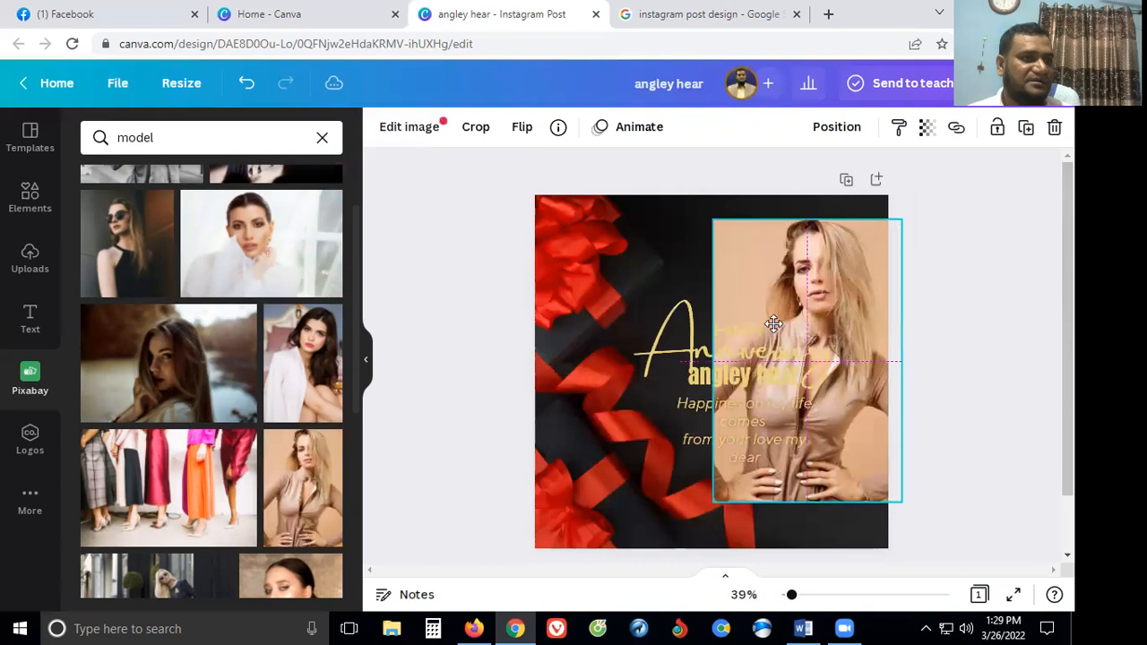
left_click_drag(780, 459, 746, 460)
left_click_drag(682, 508, 647, 553)
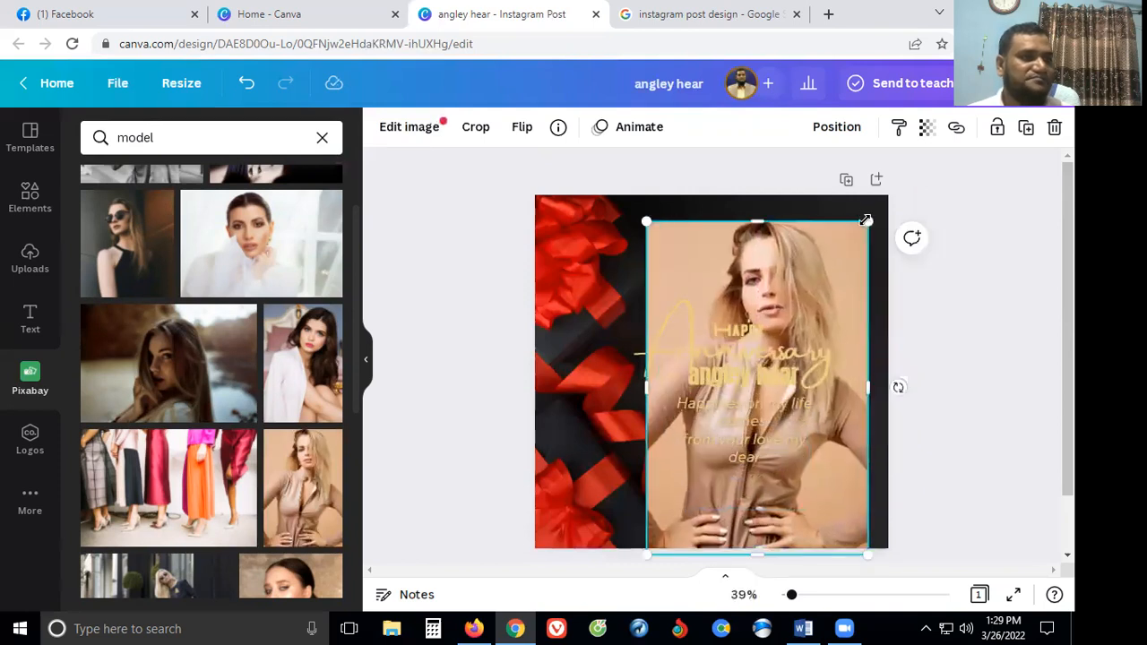
left_click_drag(869, 221, 880, 162)
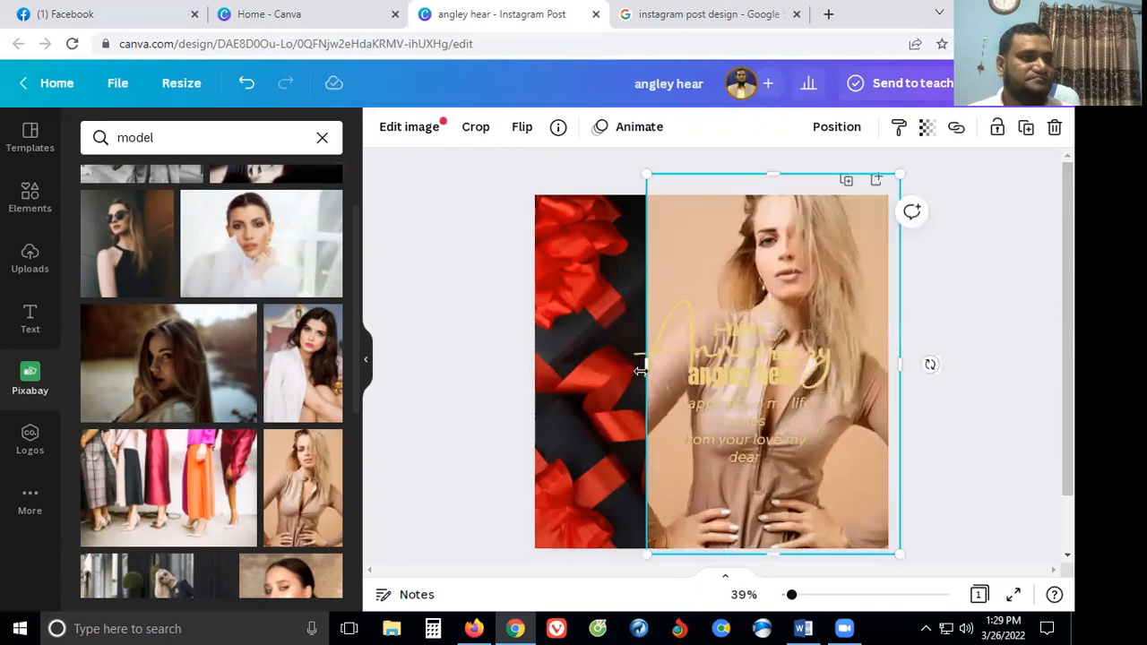
left_click_drag(639, 374, 642, 375)
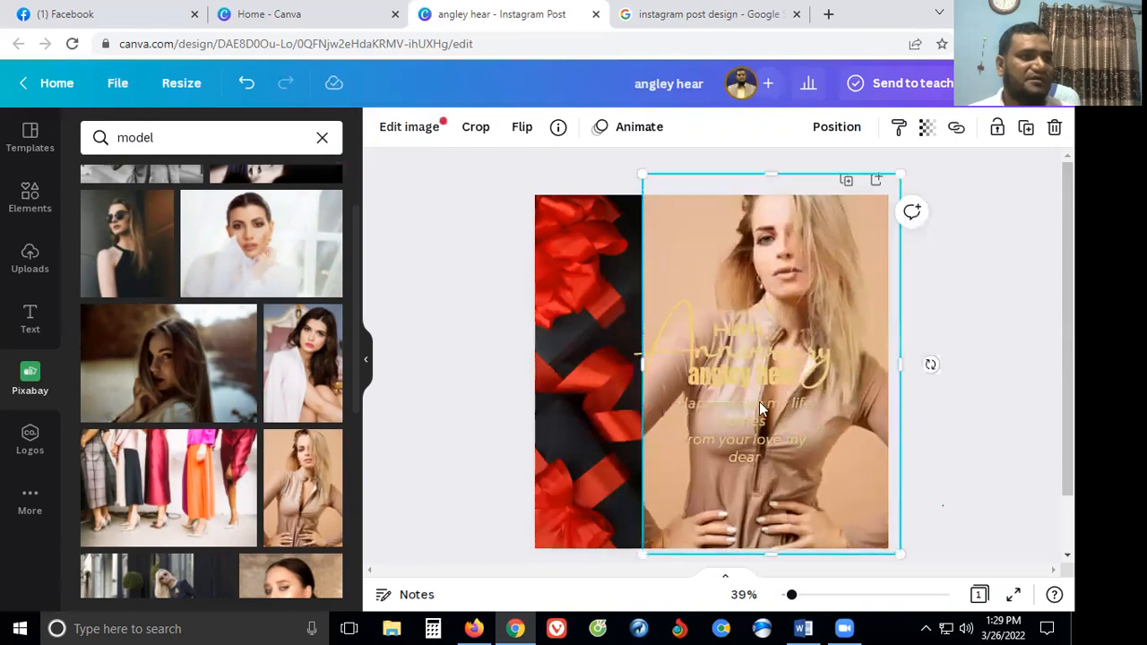
Step: Try several colours on the "Anniversary" text and settle on bright red from the default colours
left_click(745, 349)
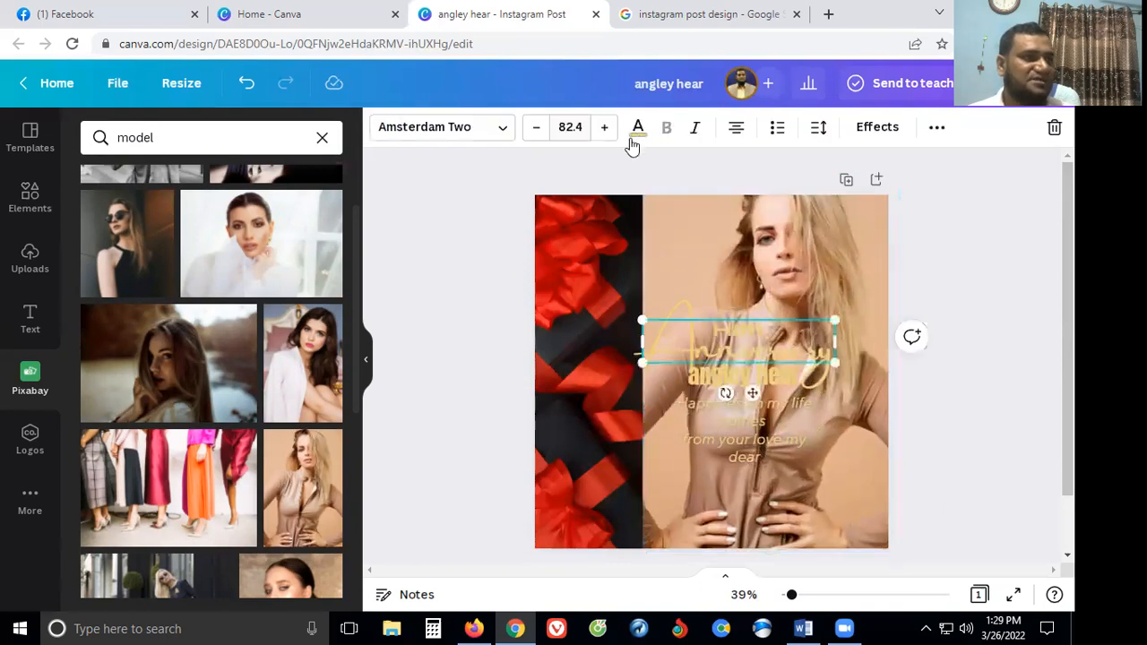
left_click(188, 336)
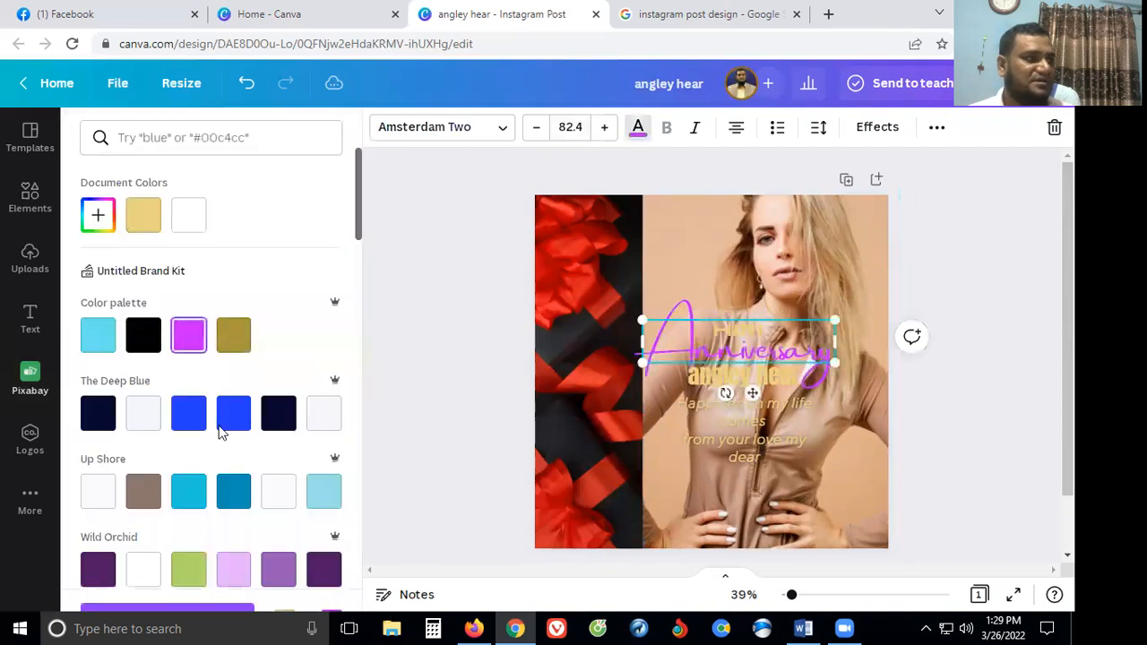
scroll(215, 443, "down", 3)
scroll(172, 464, "down", 4)
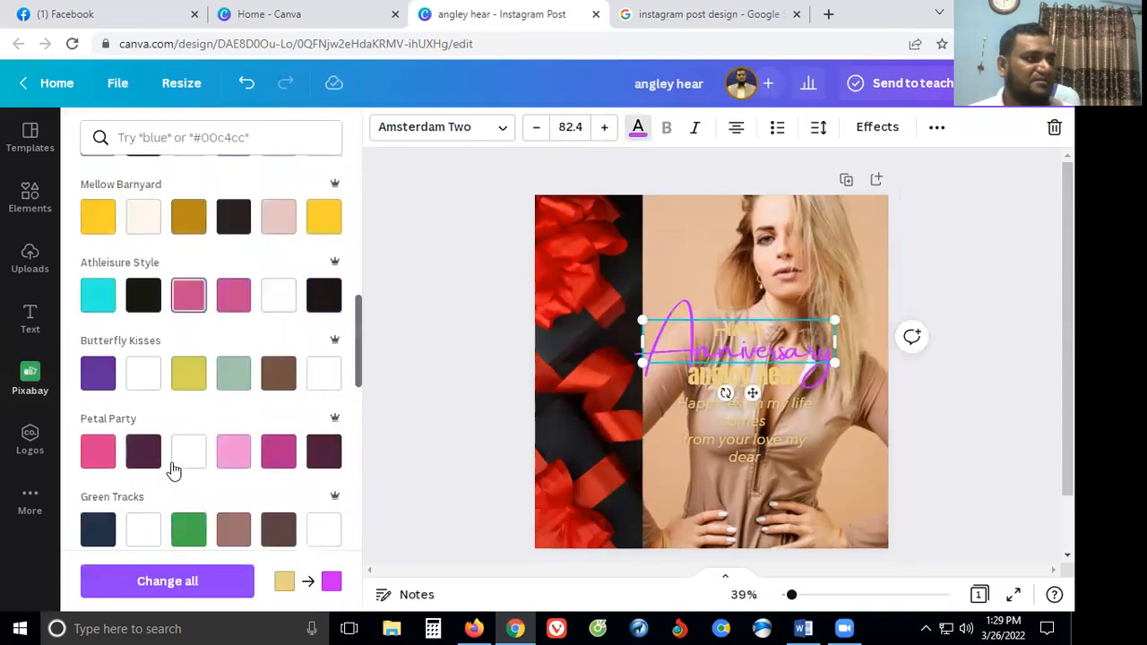
scroll(157, 472, "down", 5)
scroll(170, 479, "down", 2)
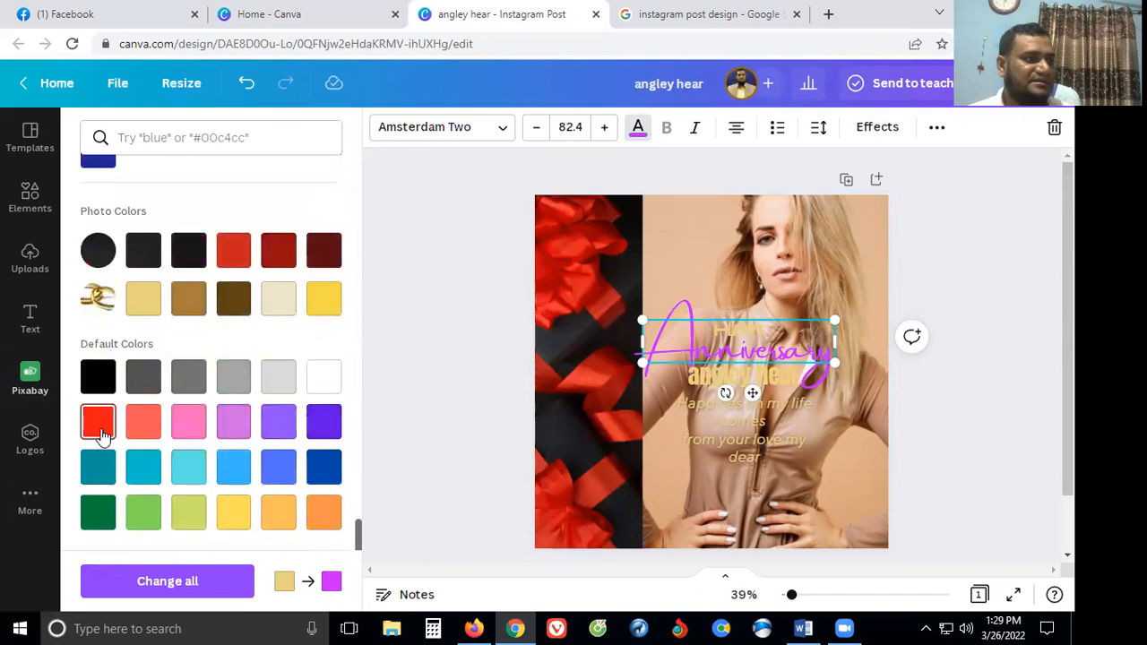
left_click(98, 512)
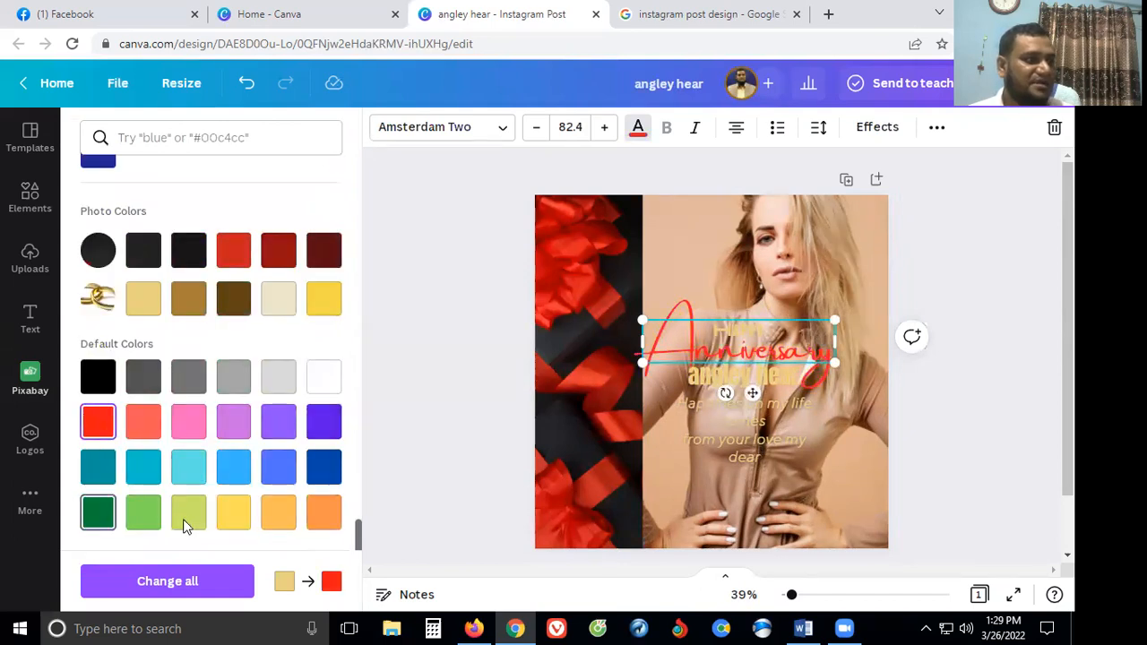
left_click(324, 512)
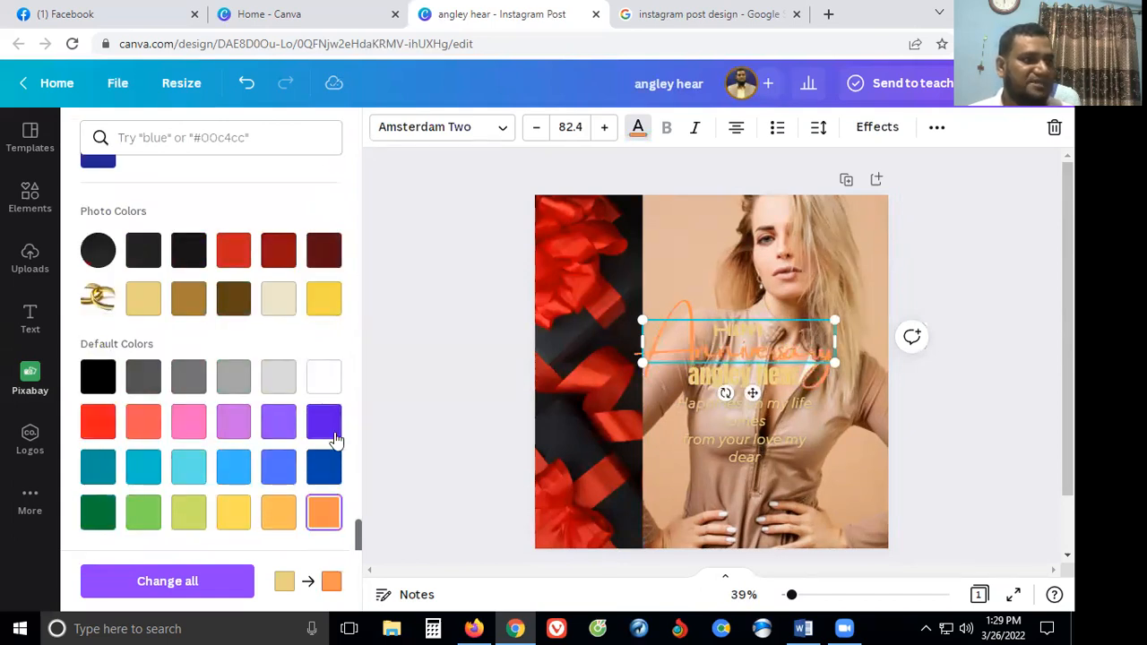
left_click(137, 517)
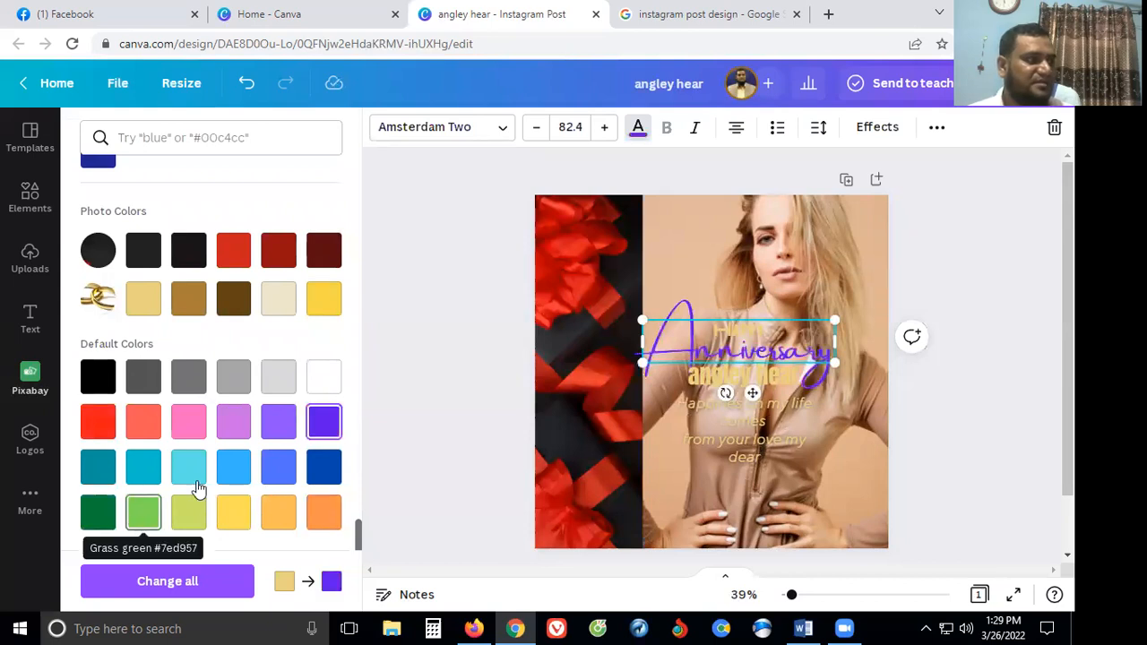
left_click(101, 422)
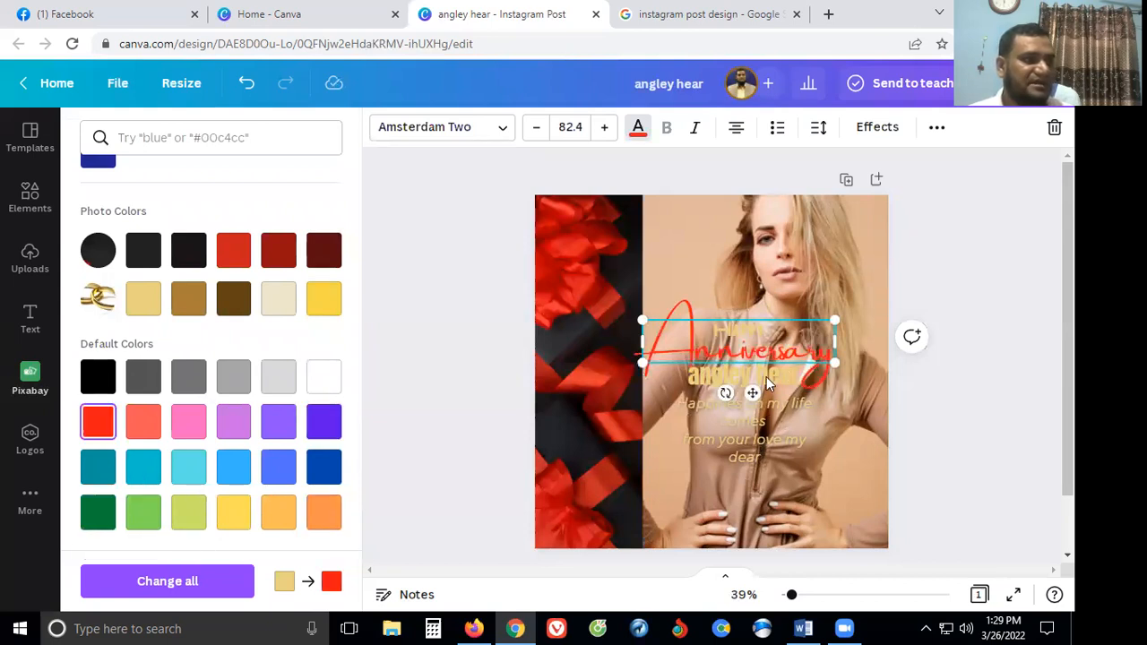
Step: Recolour the "angley hear" text blue and the "Happines on my life" message dark green
left_click(746, 376)
left_click(98, 439)
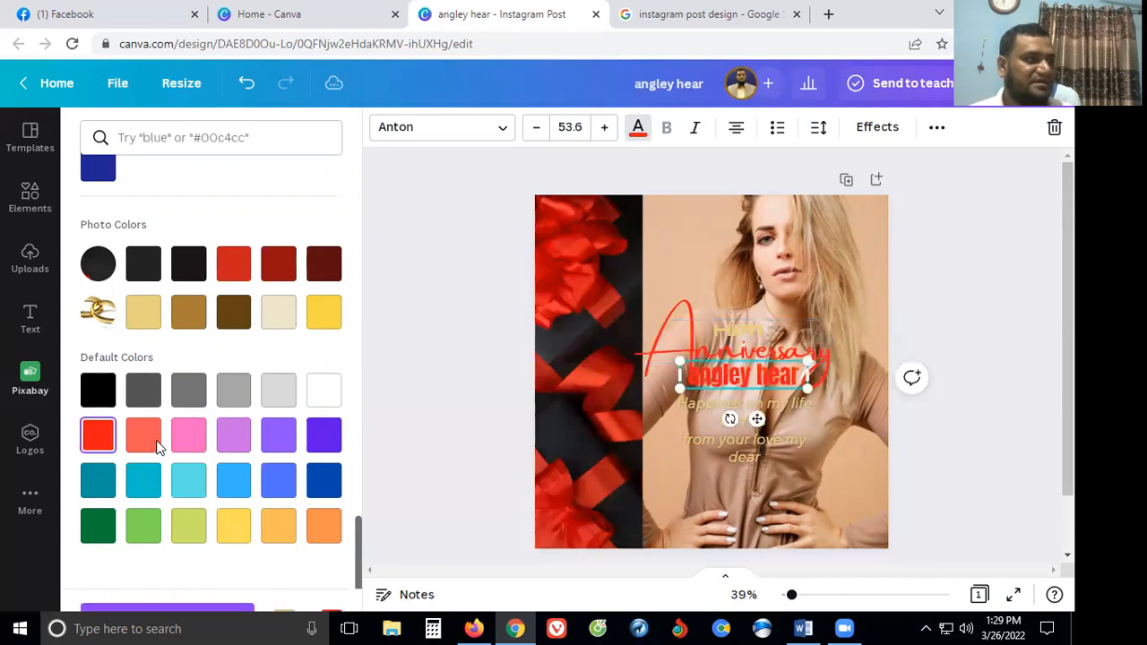
left_click(331, 309)
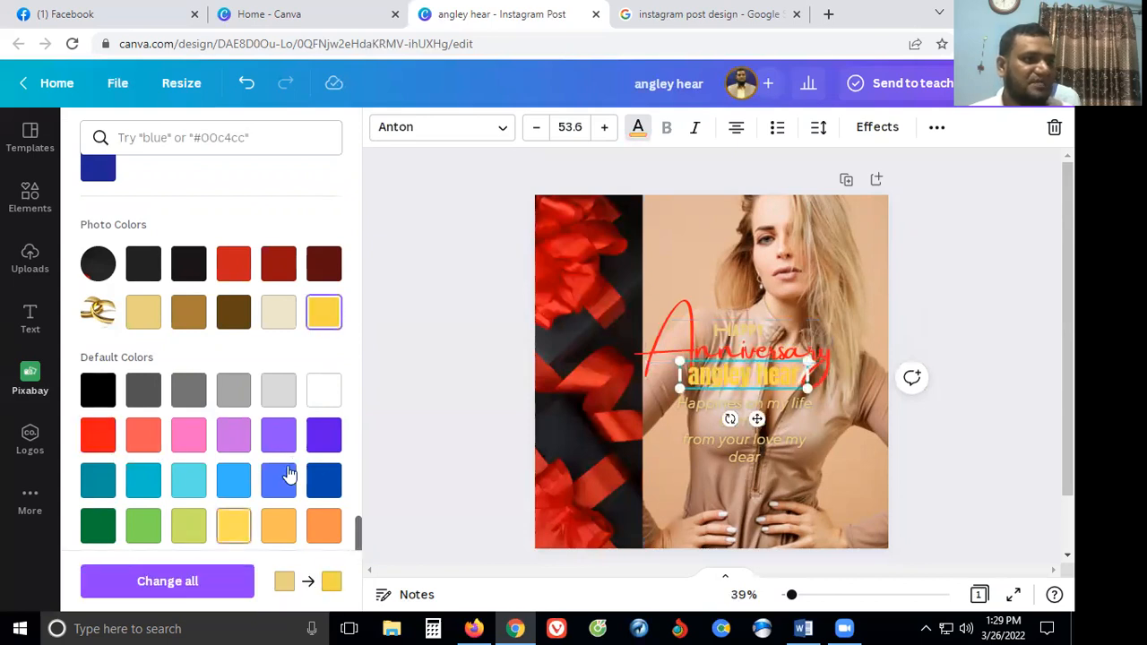
left_click(736, 436)
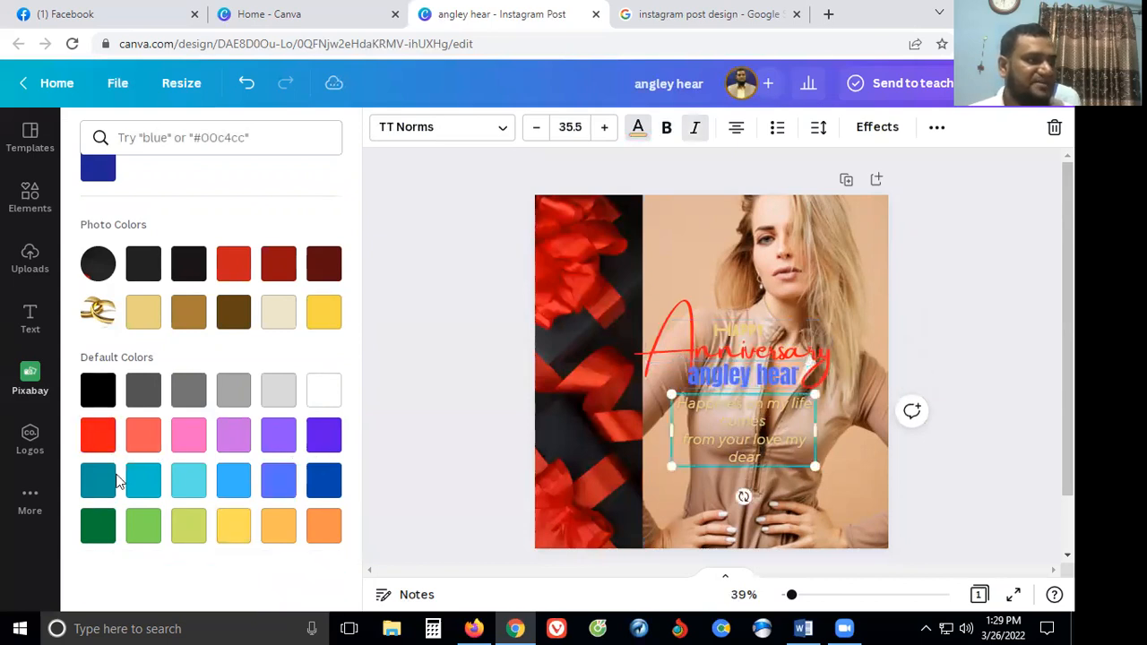
left_click(97, 527)
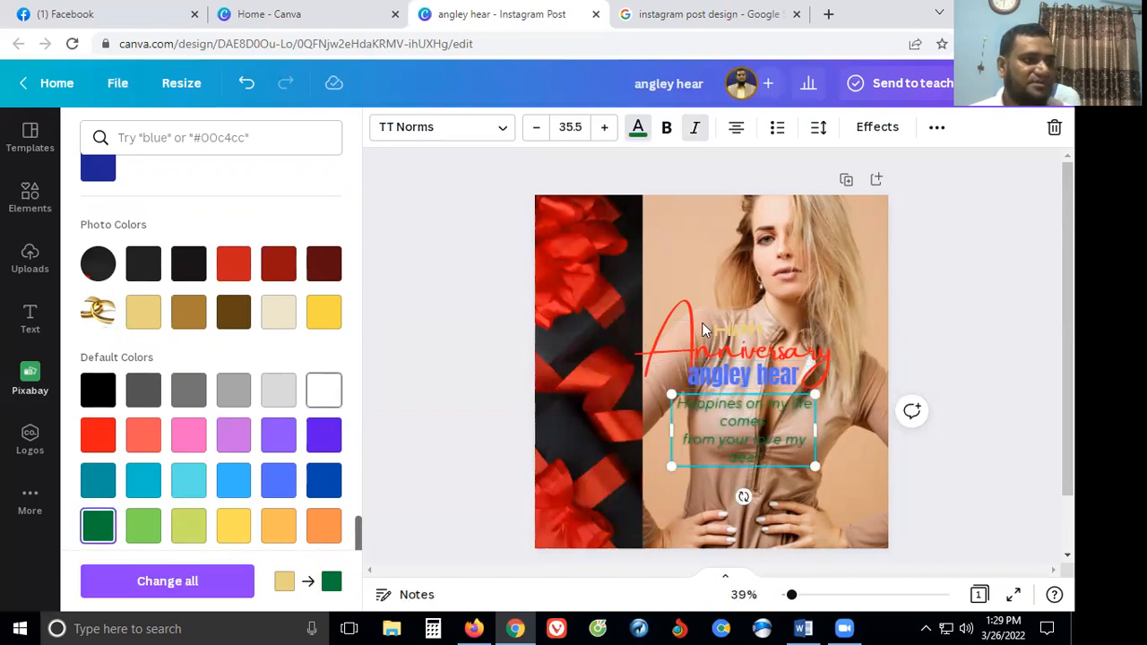
Step: Return the "Anniversary" text and the "Happines on my life" message to white
key("ctrl+z")
double_click(736, 322)
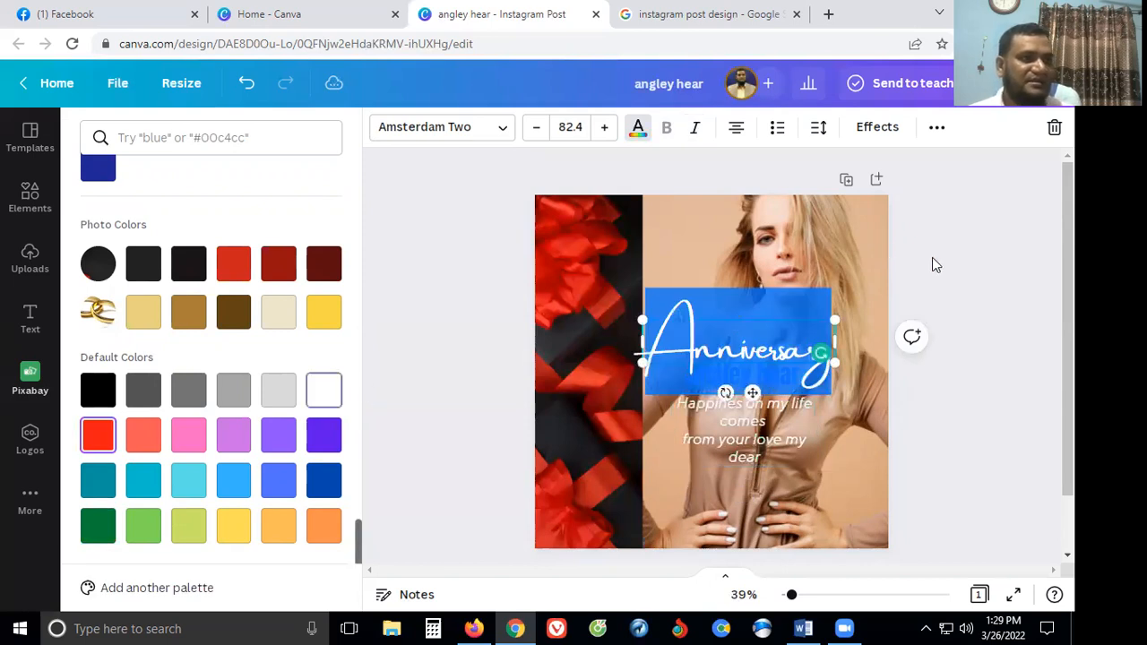
left_click(811, 279)
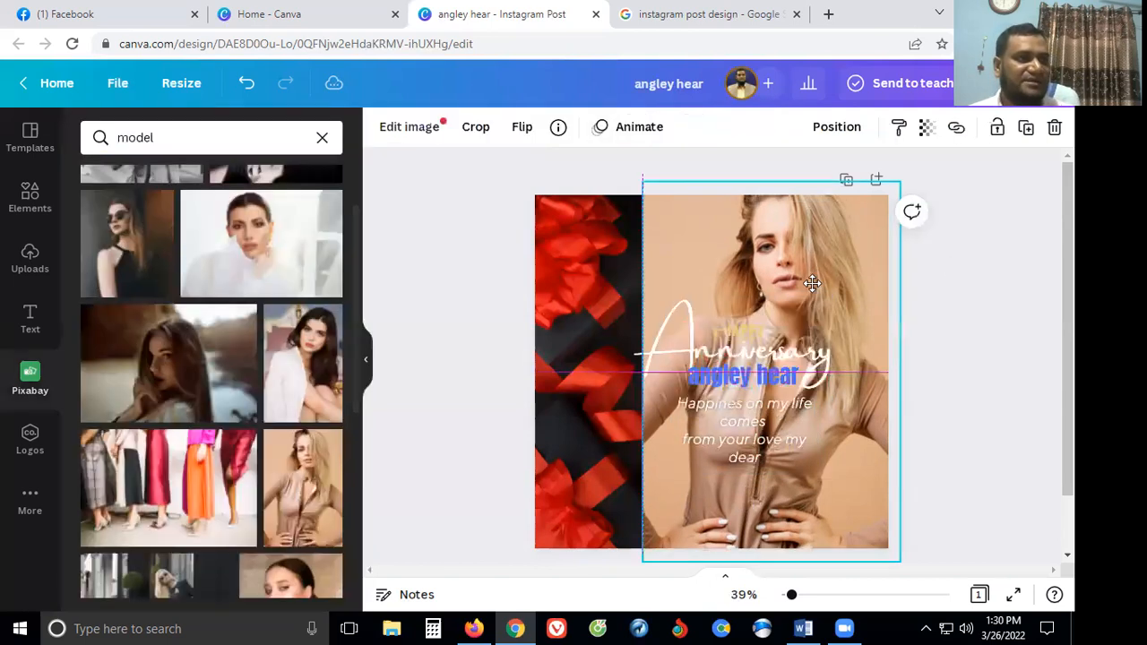
Step: Delete the blonde woman's photo from the anniversary post
left_click_drag(792, 277, 811, 279)
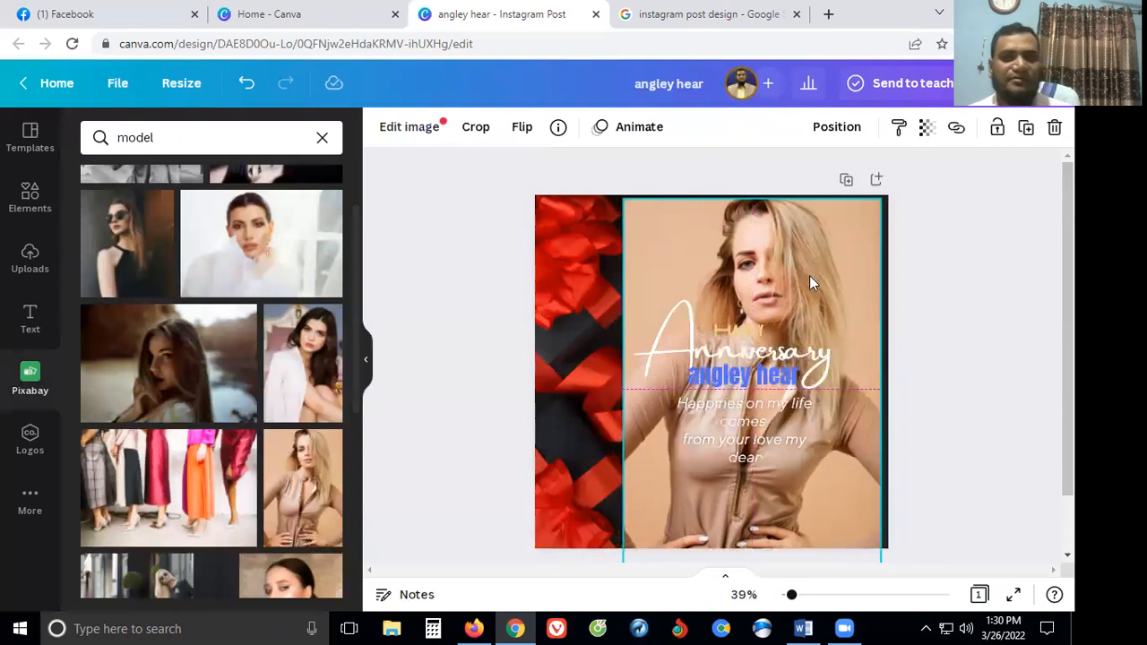
left_click(524, 370)
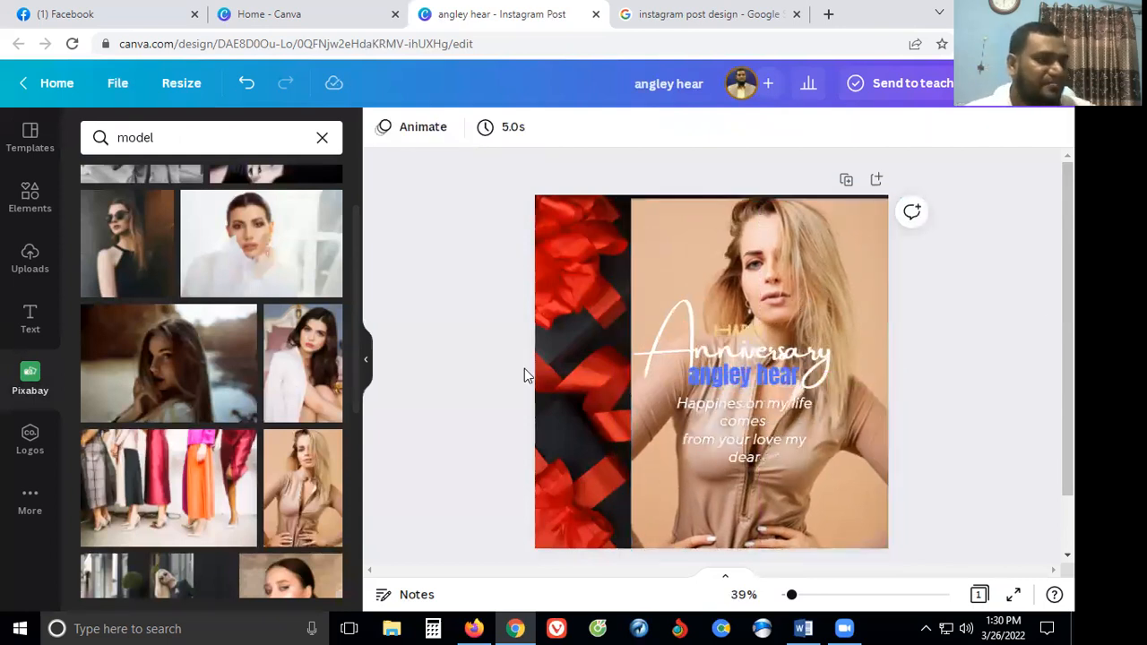
left_click(681, 247)
key("Delete")
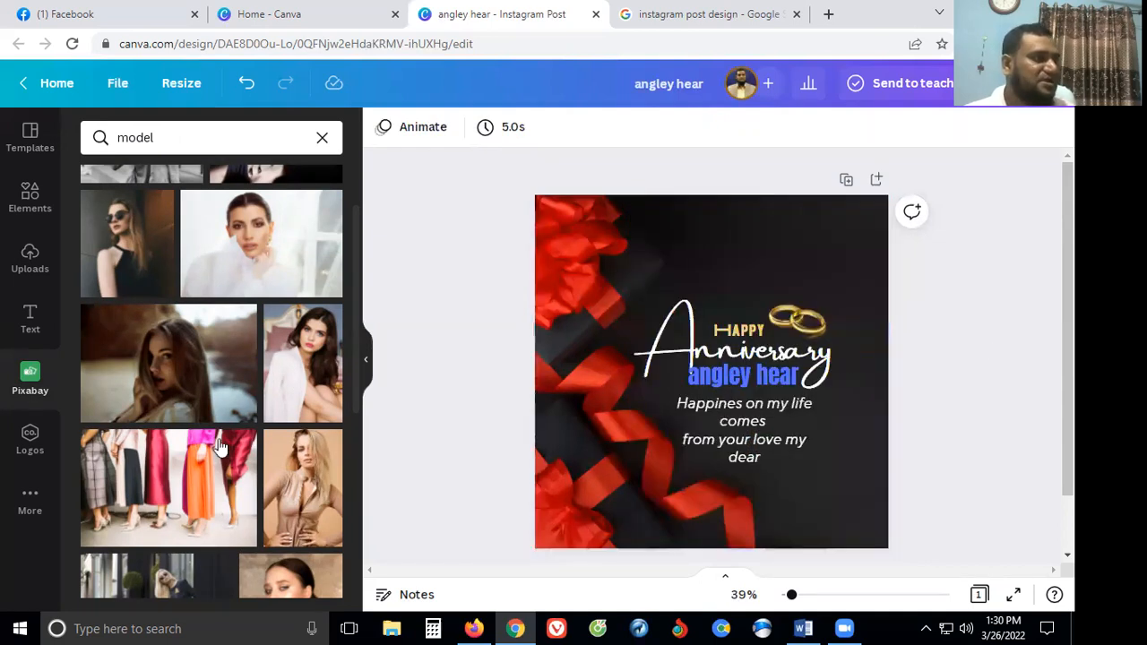
Step: Look further through the Pixabay model photos and return to the Birthday Instagram Post templates
scroll(219, 449, "down", 5)
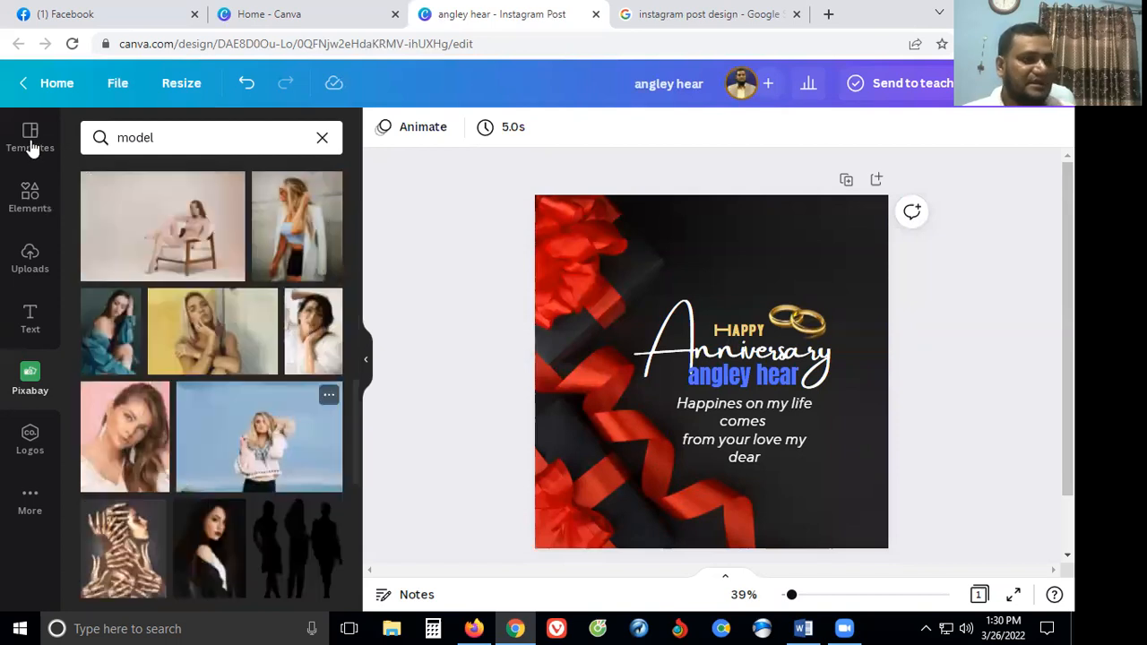
left_click(31, 143)
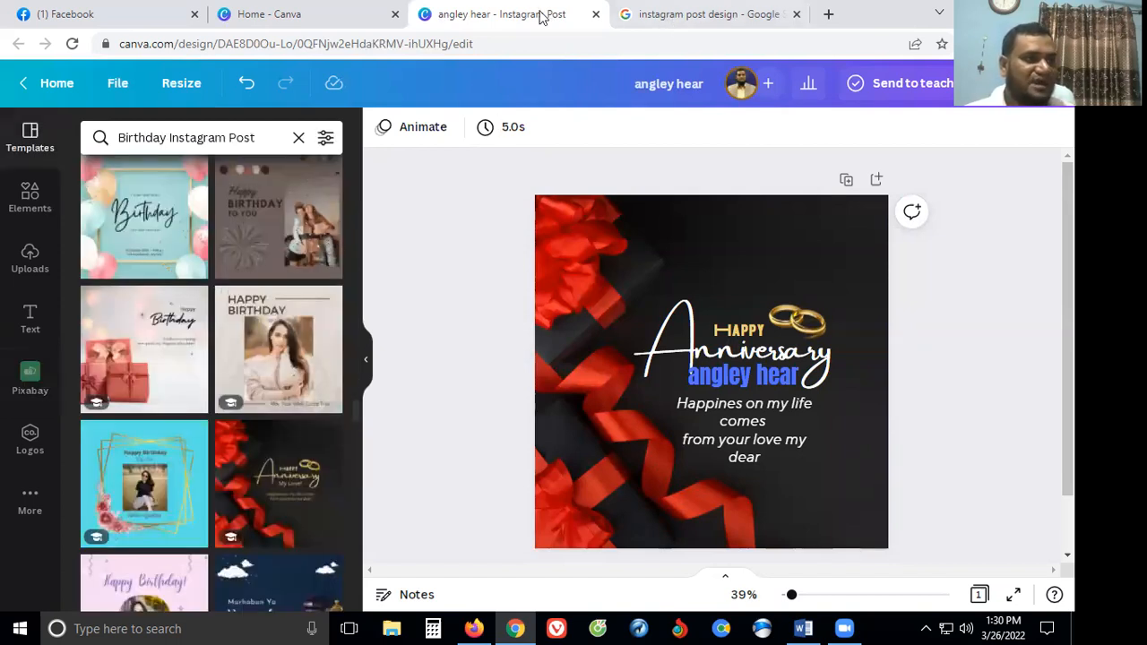
key("ctrl+Tab")
key("ctrl+shift+Tab")
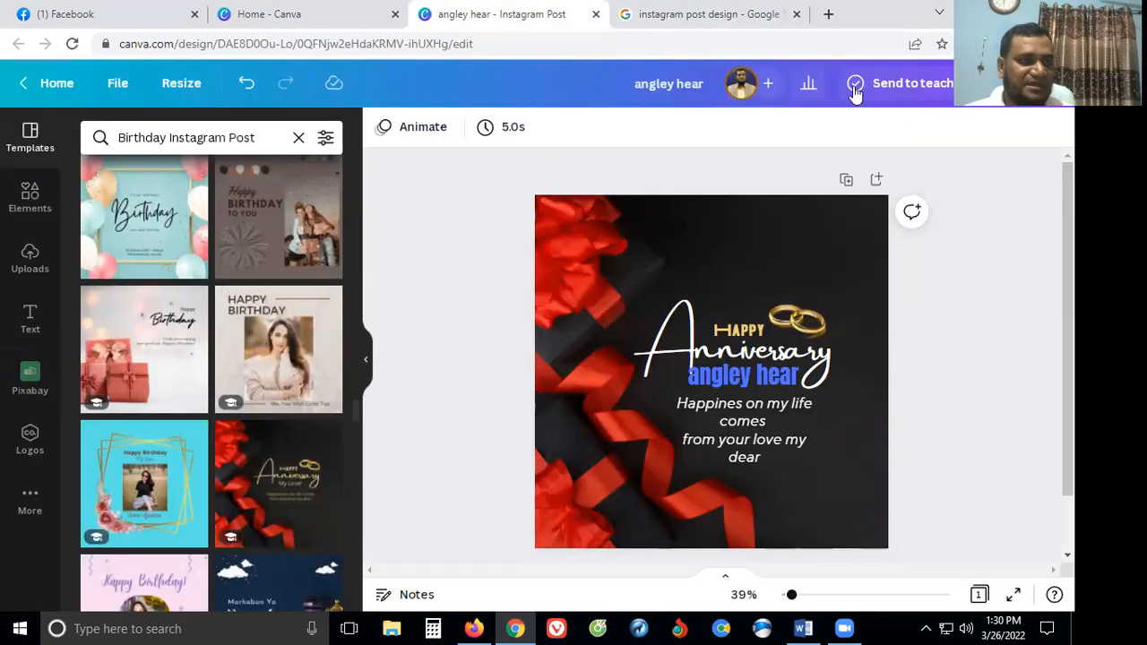
Step: Examine the design's sharing options and the file types offered for download, leaving them without downloading
left_click(855, 90)
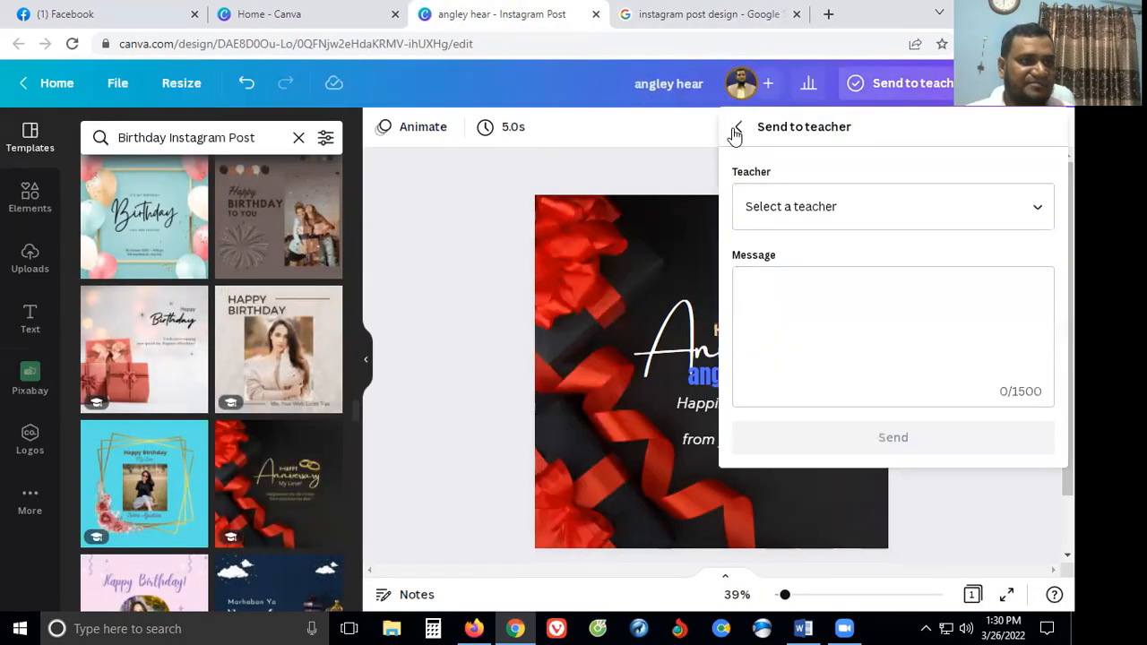
left_click(738, 129)
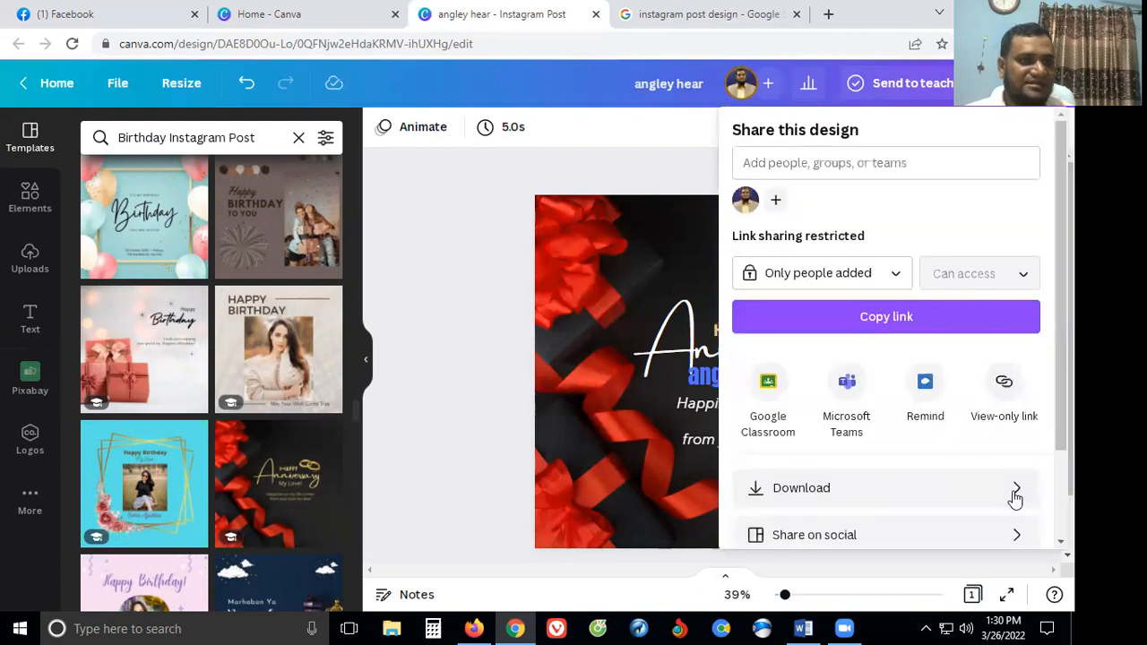
scroll(1008, 383, "down", 2)
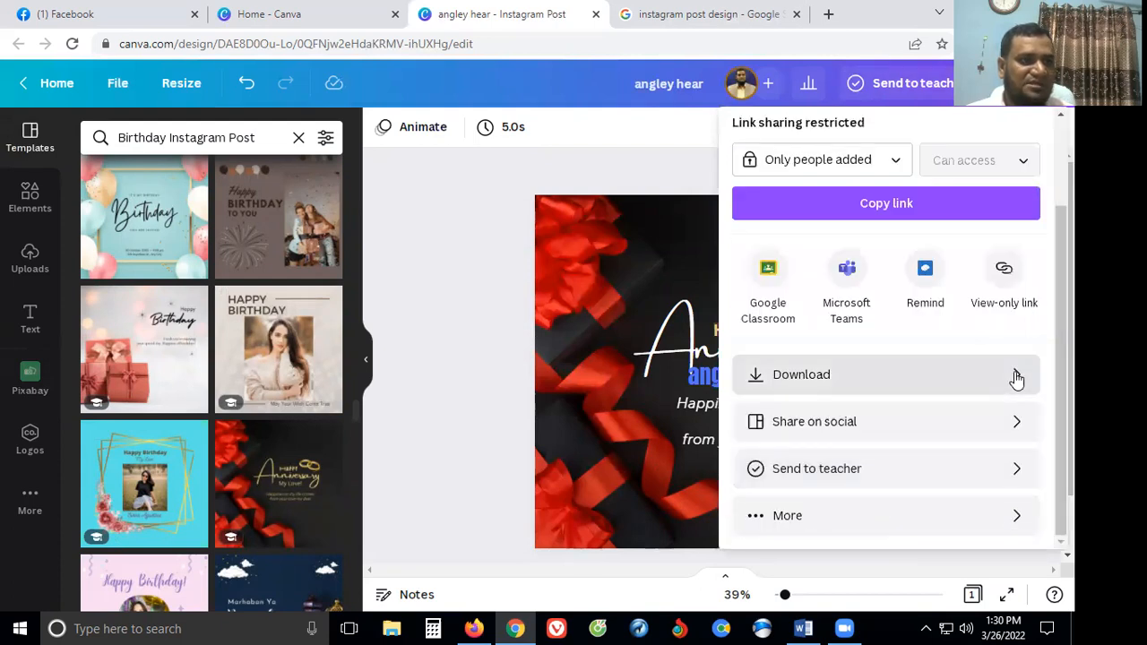
left_click(1016, 378)
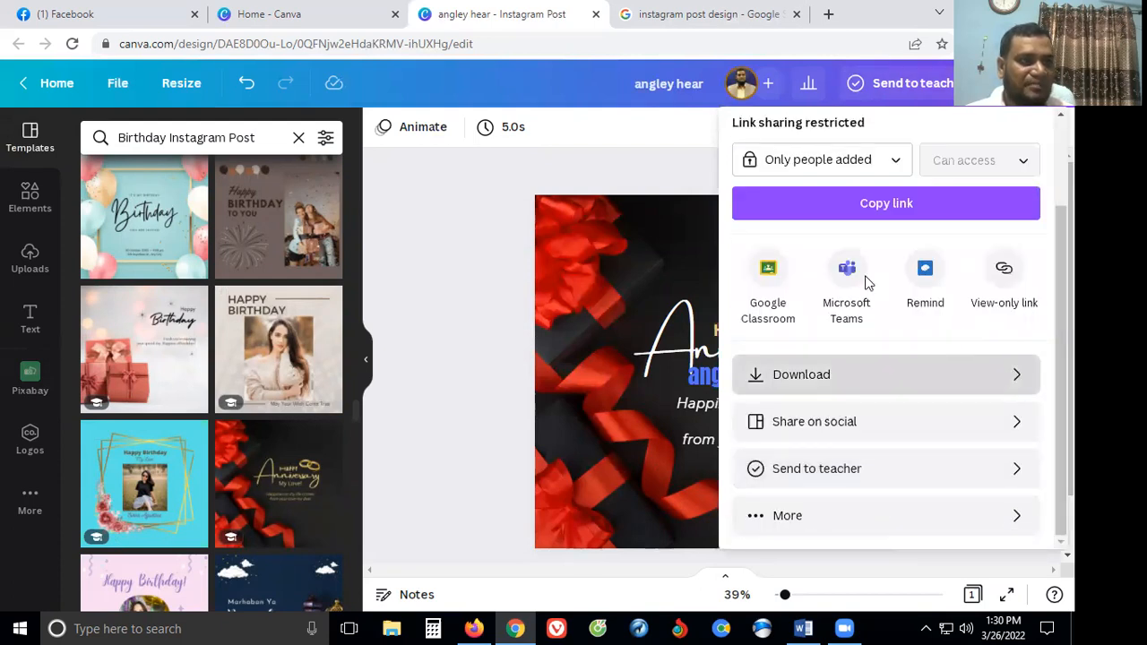
left_click(1037, 204)
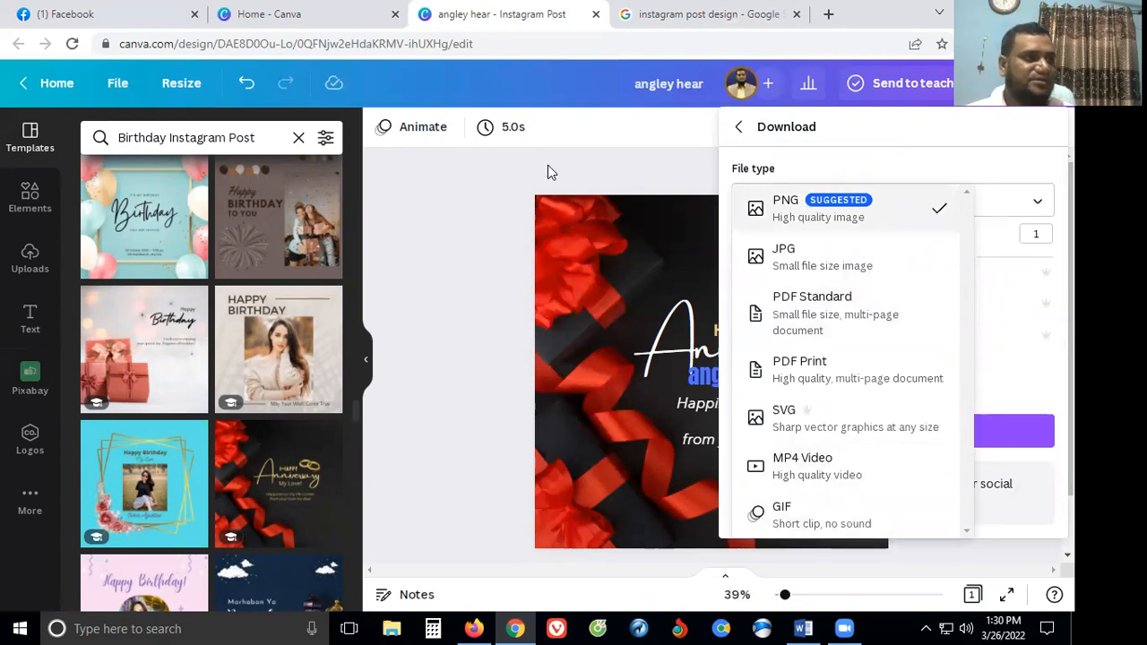
left_click(497, 173)
left_click(556, 381)
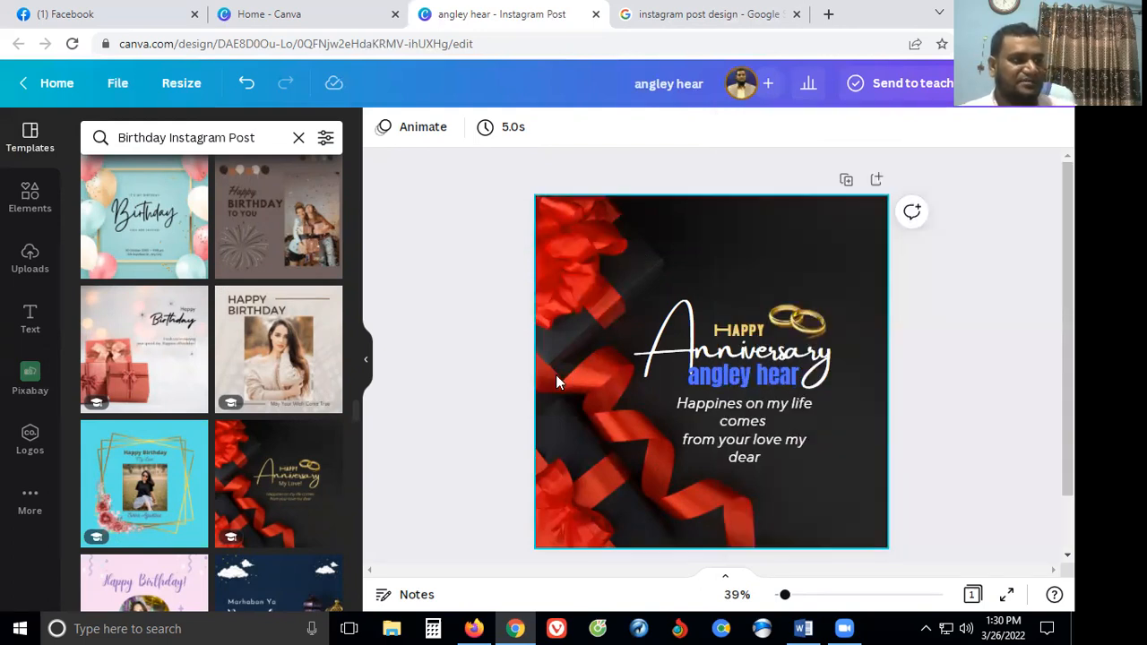
left_click(495, 376)
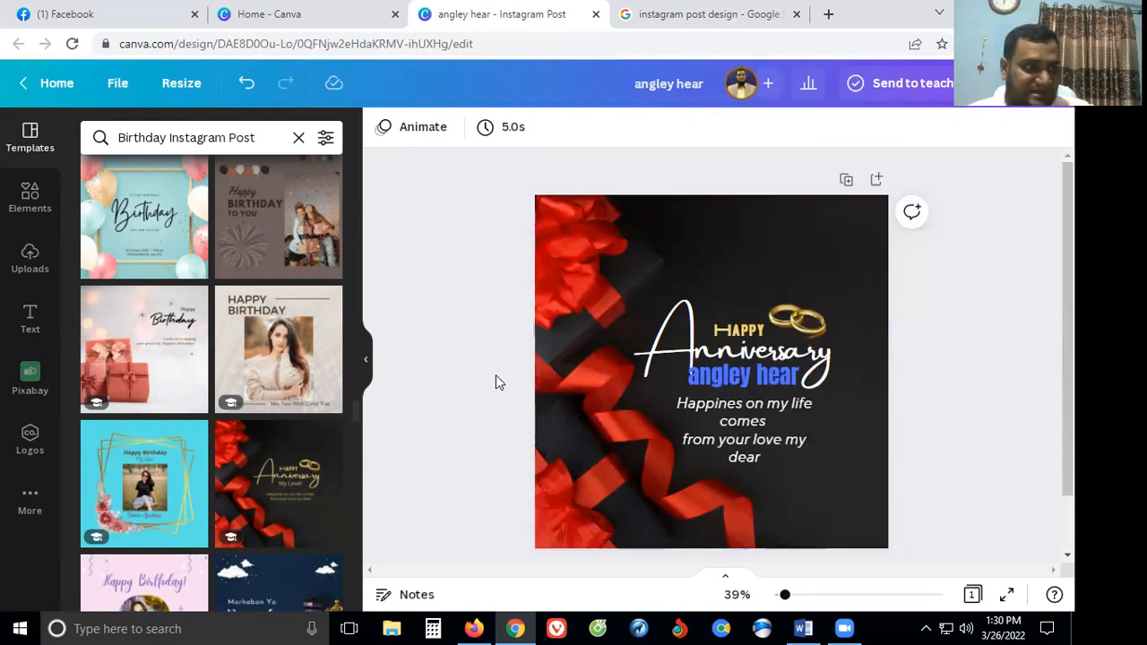
scroll(479, 433, "down", 1)
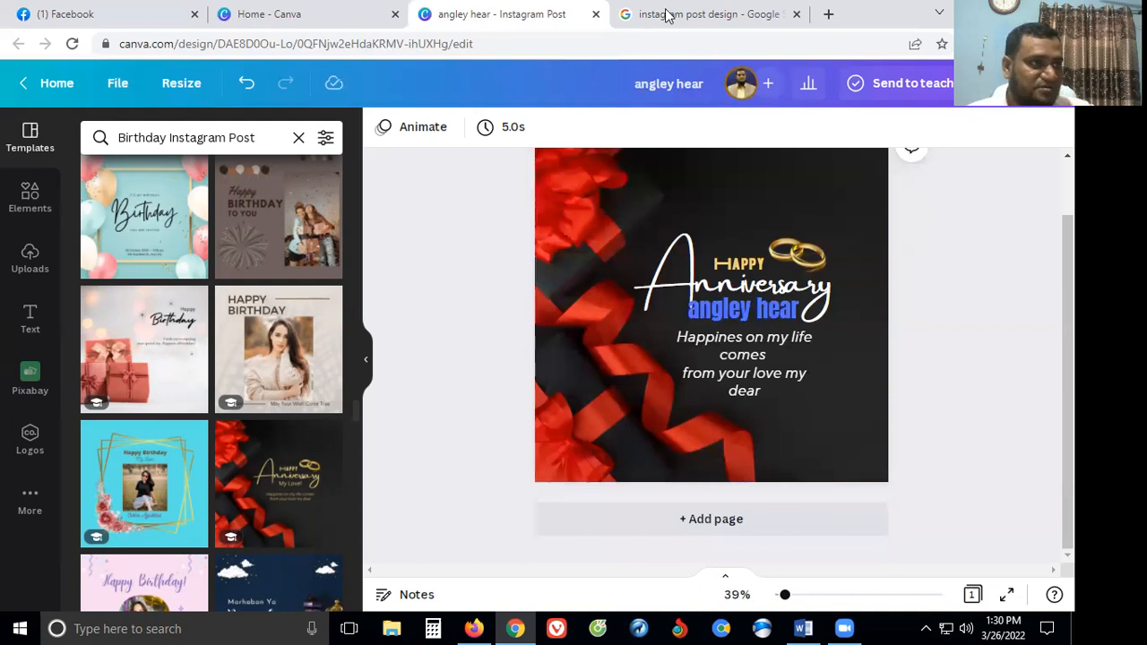
Step: Switch to the Google search for "instagram post design" and show all web results instead of images
key("ctrl+Tab")
left_click(308, 93)
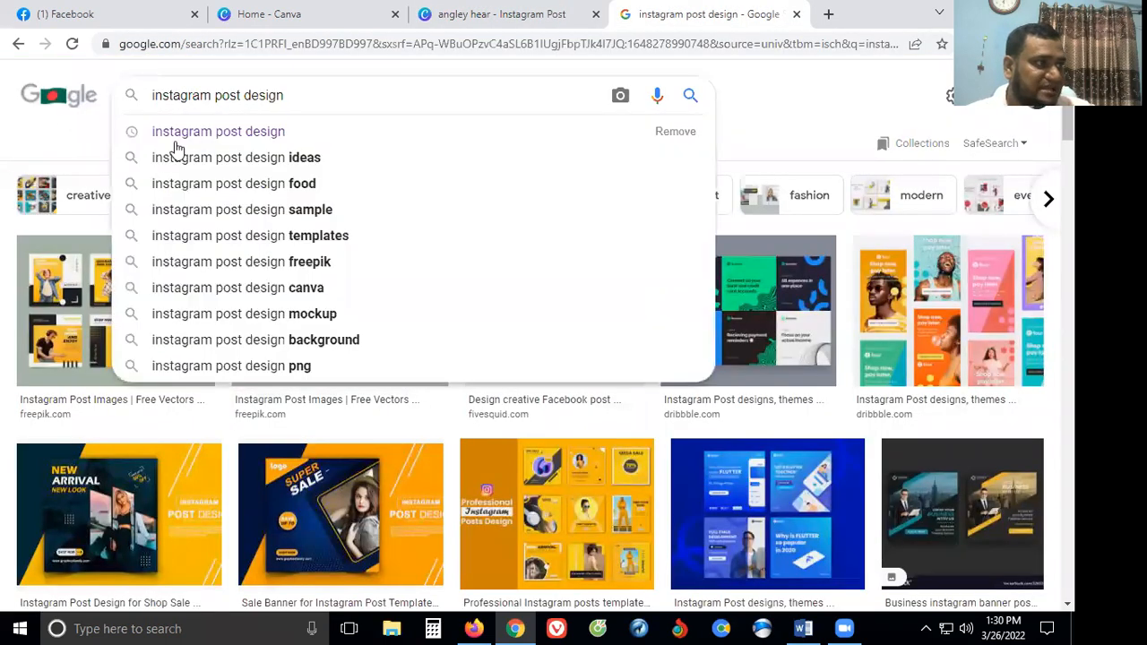
left_click(177, 147)
left_click(171, 146)
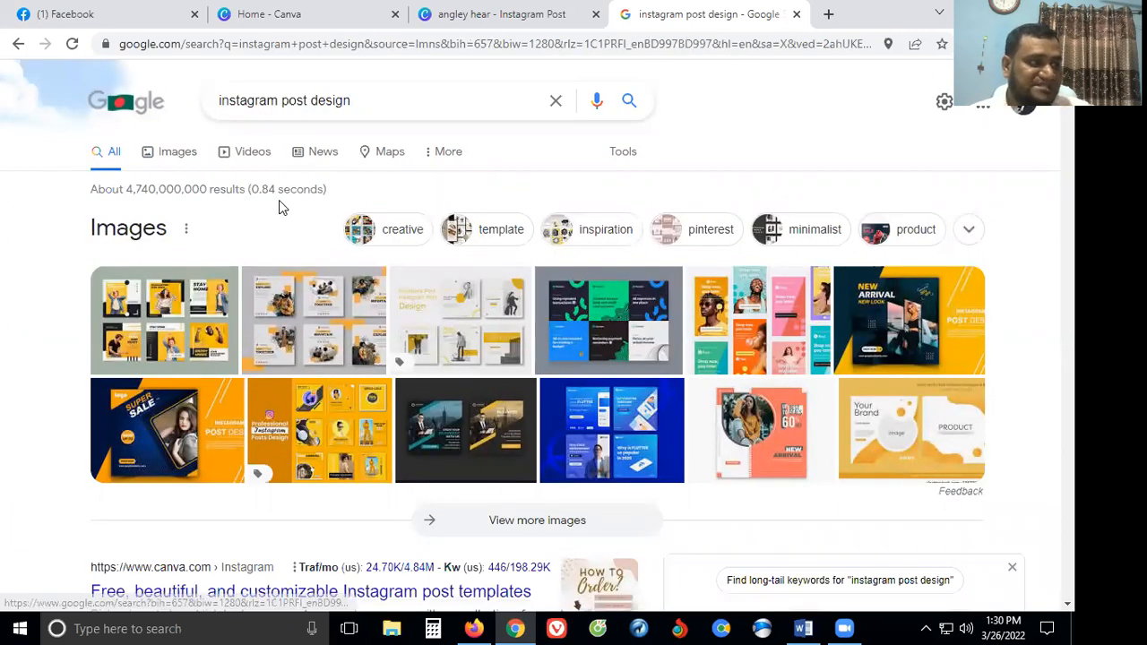
Step: Switch to Fiverr in Firefox and rerun the search for "instagram post design"
left_click(475, 626)
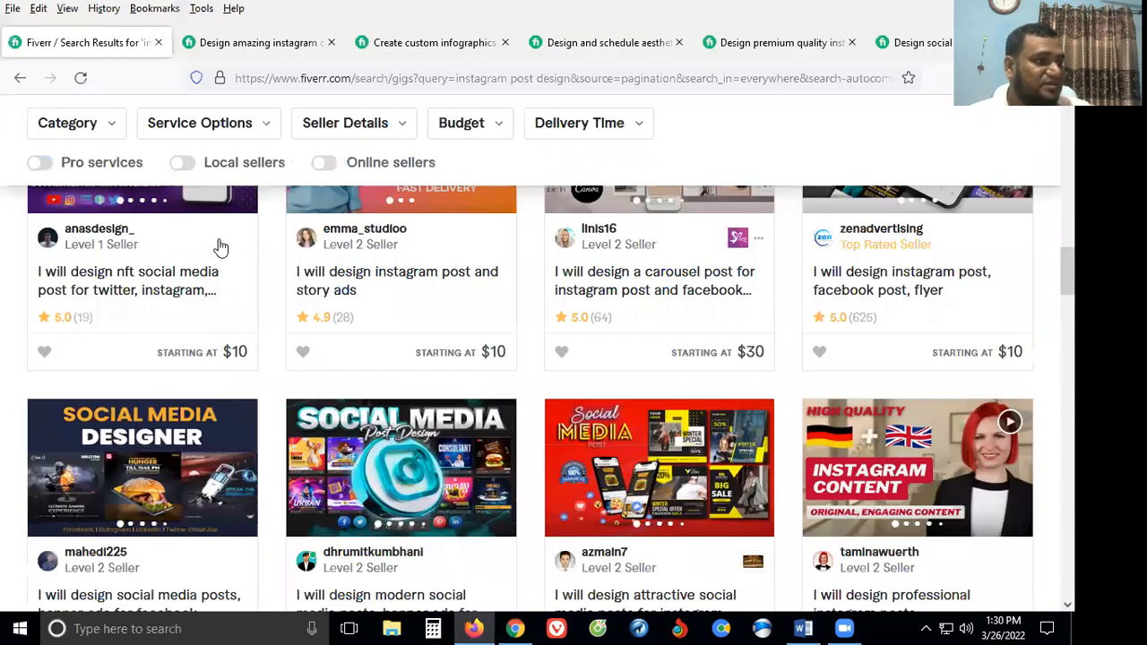
scroll(221, 246, "up", 10)
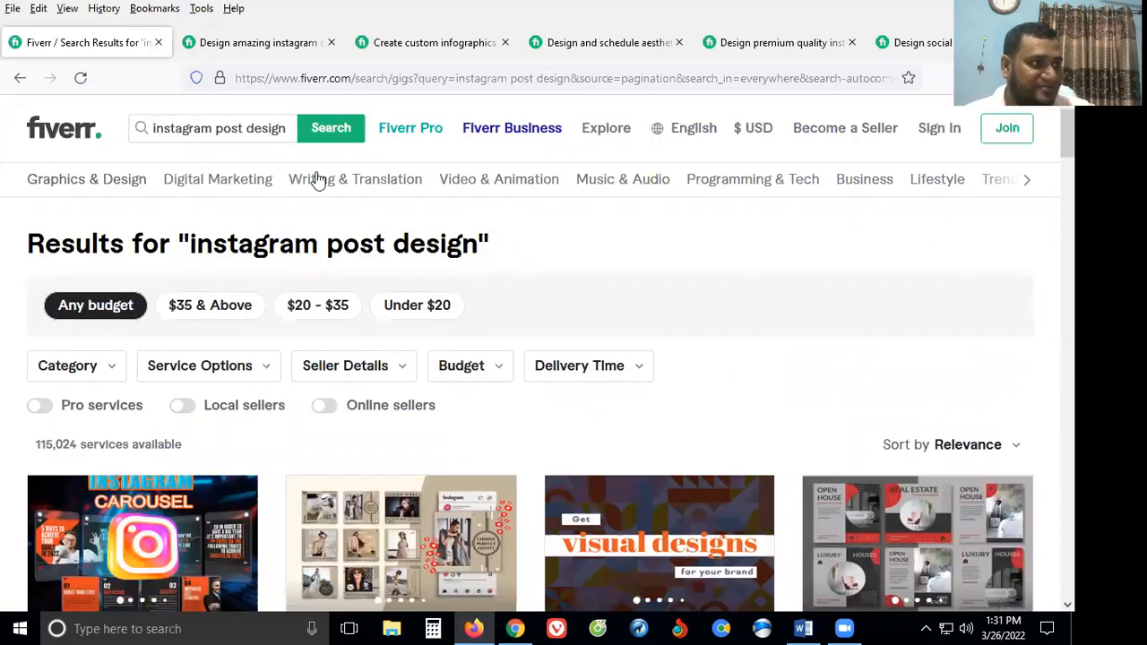
left_click(330, 131)
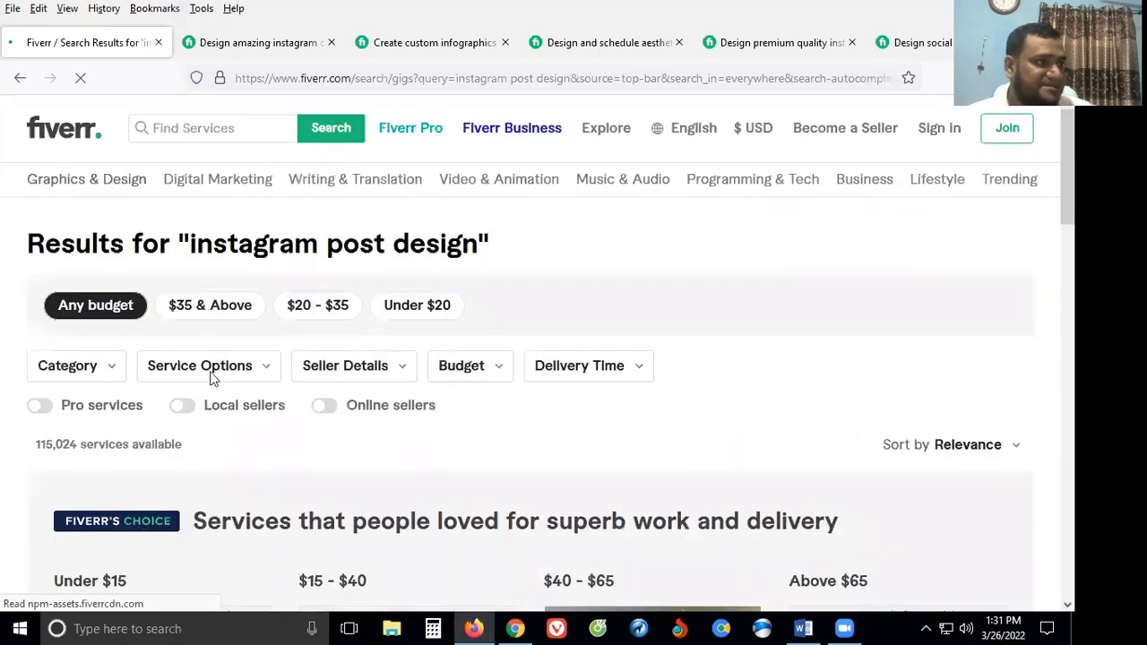
Step: Examine the Instagram post design gigs in the Fiverr results, including their sample images, ratings and starting prices
scroll(325, 368, "down", 3)
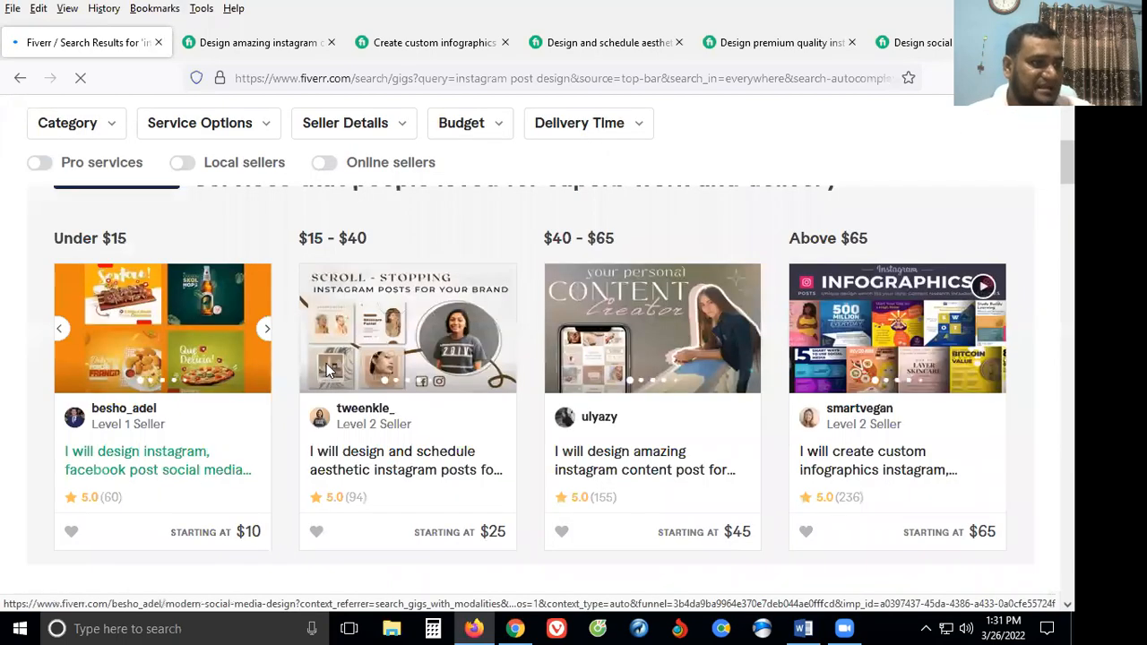
scroll(328, 371, "down", 1)
scroll(328, 371, "down", 6)
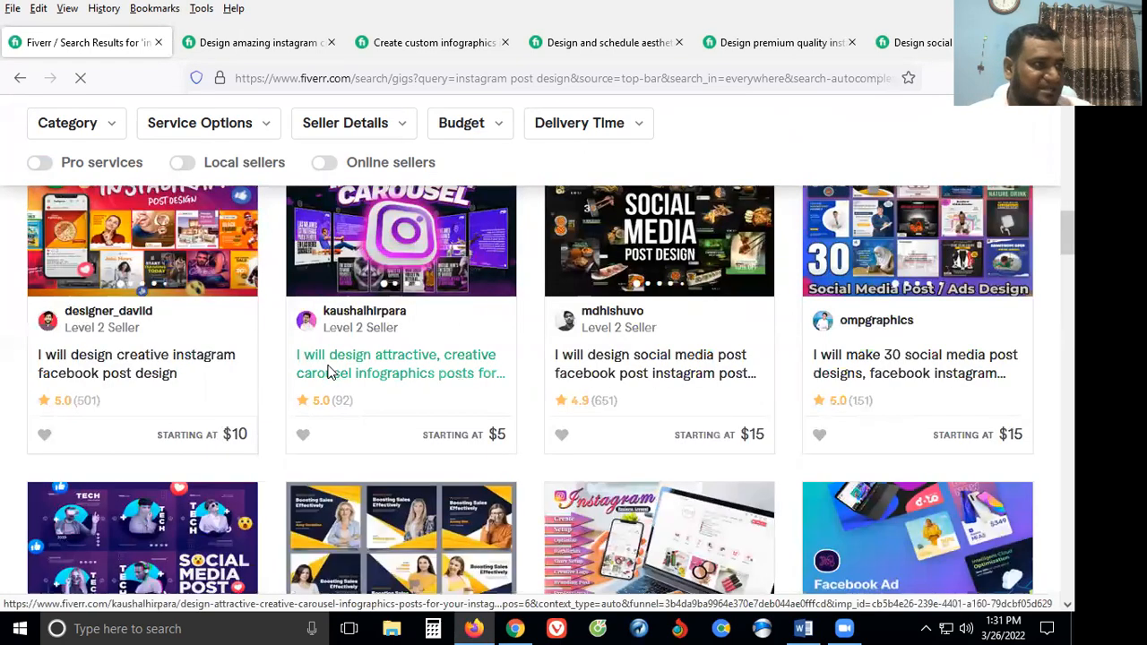
scroll(376, 331, "down", 3)
scroll(398, 309, "up", 1)
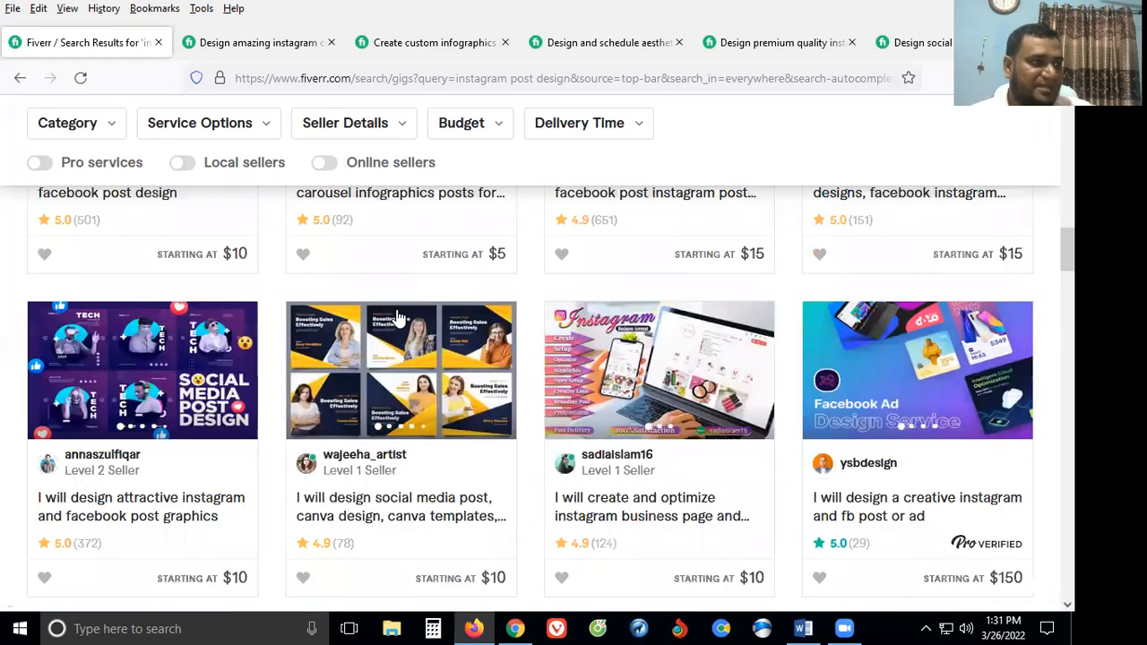
scroll(398, 316, "down", 4)
scroll(398, 316, "down", 5)
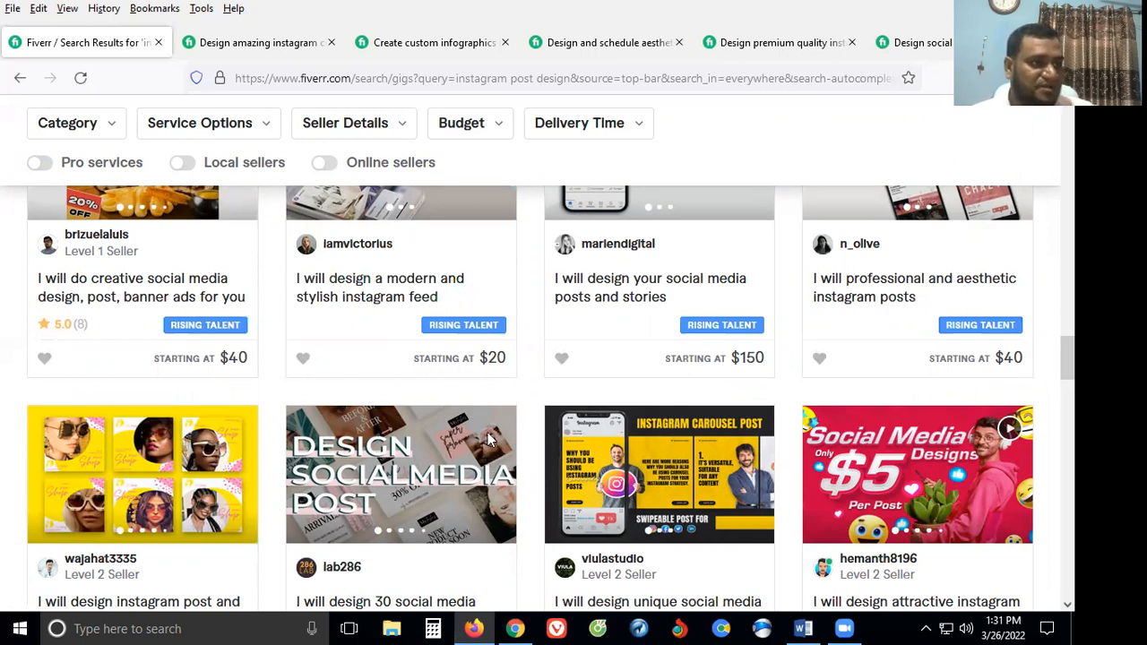
scroll(488, 440, "up", 2)
scroll(490, 436, "up", 3)
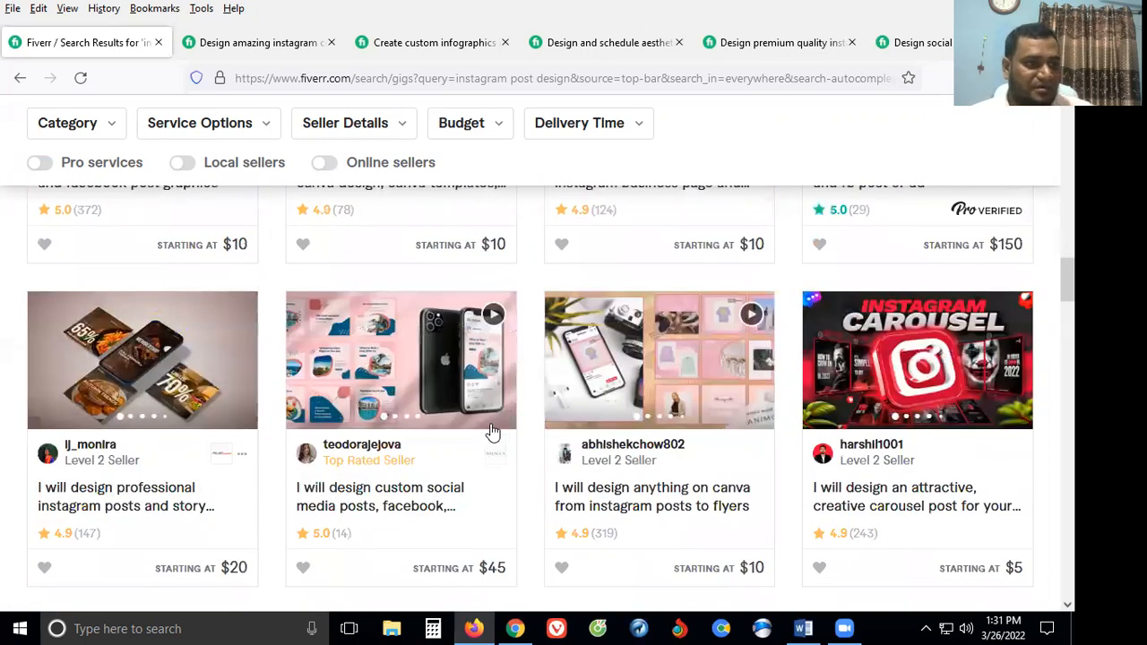
scroll(492, 433, "up", 3)
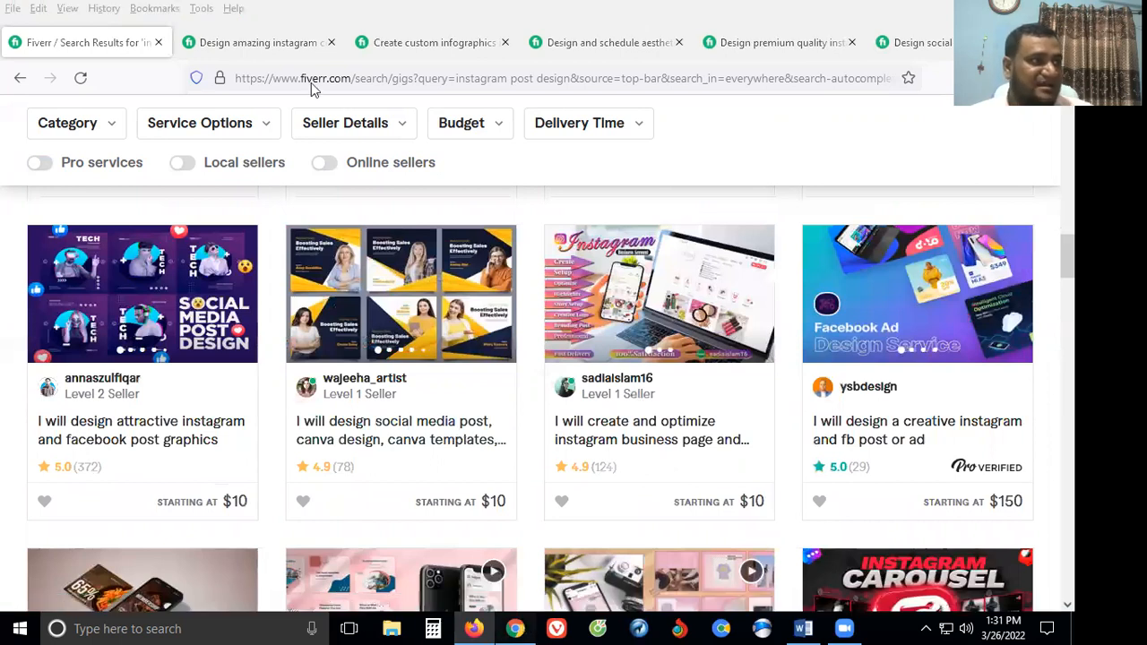
Step: Switch back to the Canva anniversary post and view the whole design
key("alt+Tab")
left_click(480, 9)
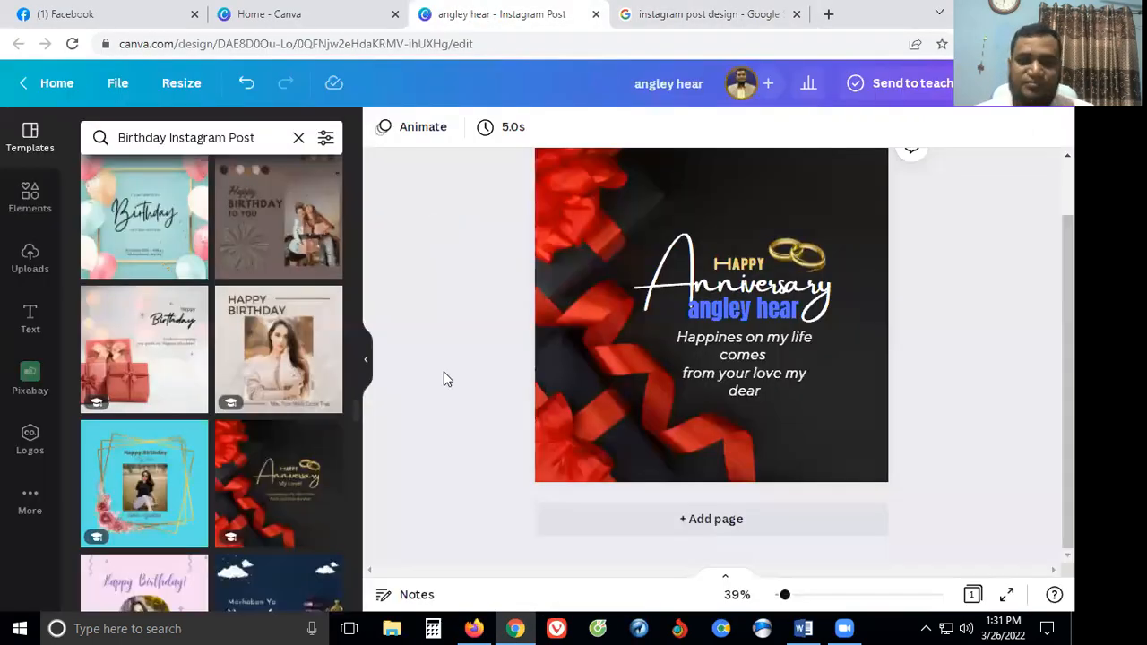
scroll(443, 379, "up", 1)
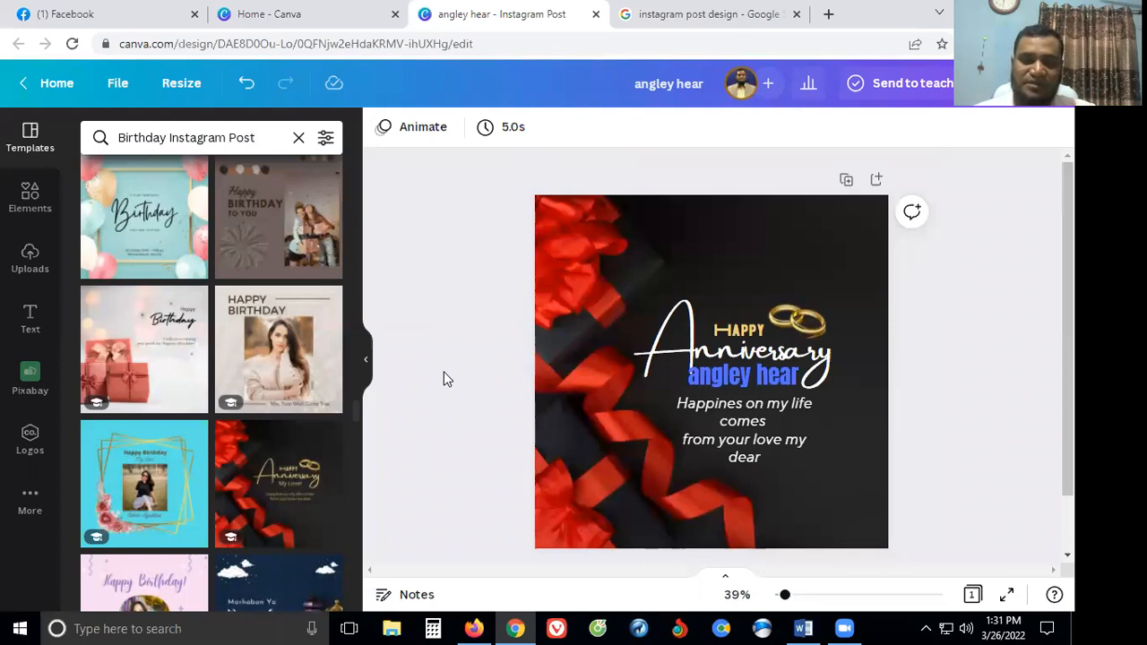